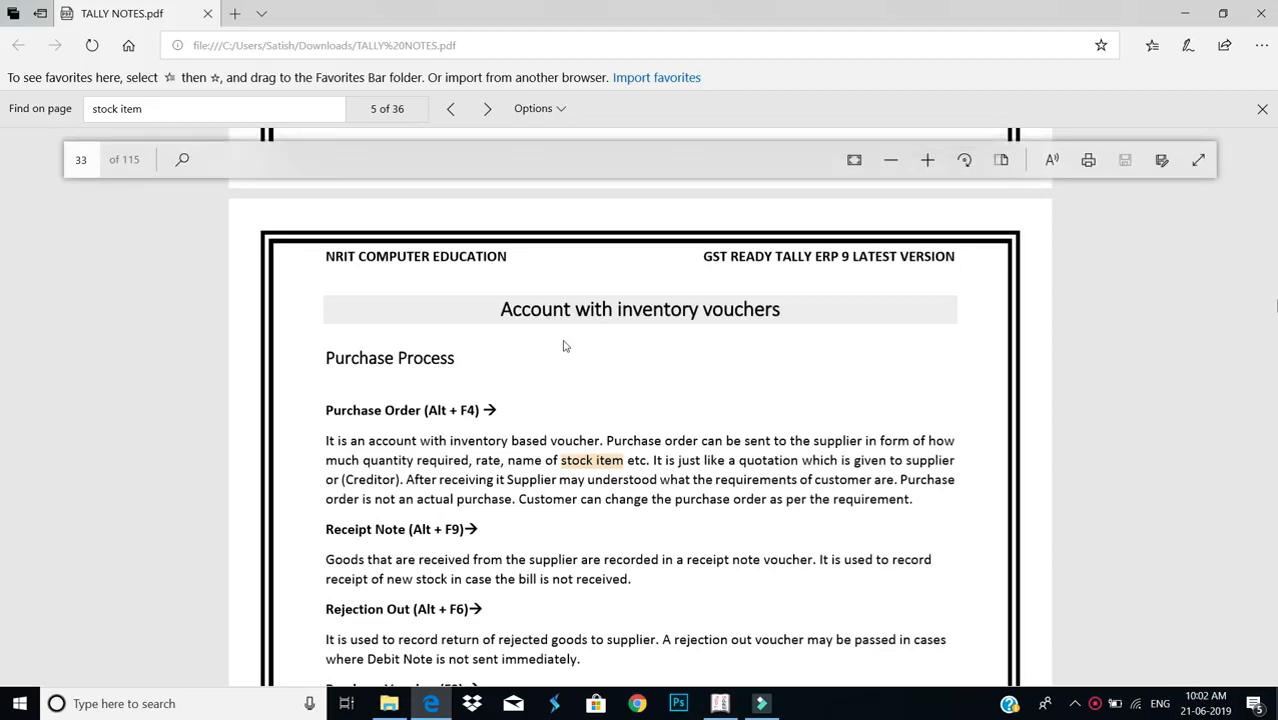
Enlarge the notes and skim the Account with inventory vouchers page from Purchase Process to Sales Process
{"action": "scroll", "coordinate": [563, 345], "scroll_direction": "down", "scroll_amount": 3}
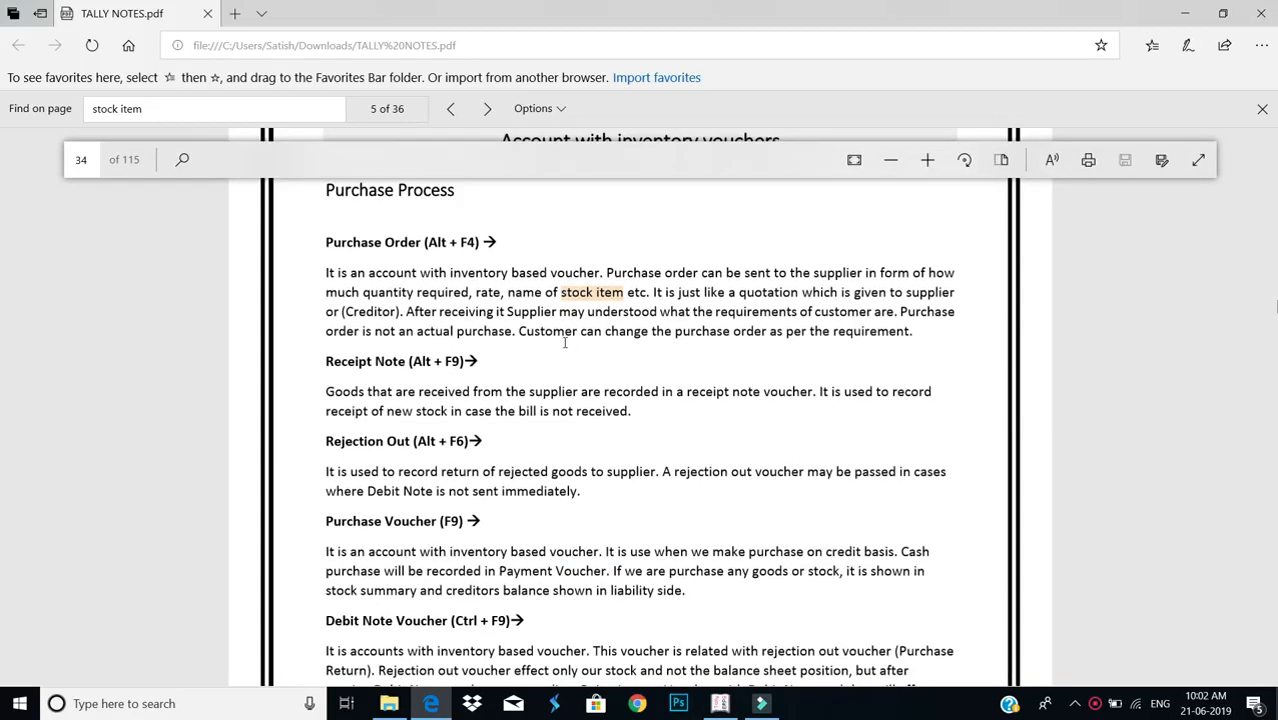
{"action": "scroll", "coordinate": [563, 345], "scroll_direction": "up", "scroll_amount": 1, "text": "ctrl"}
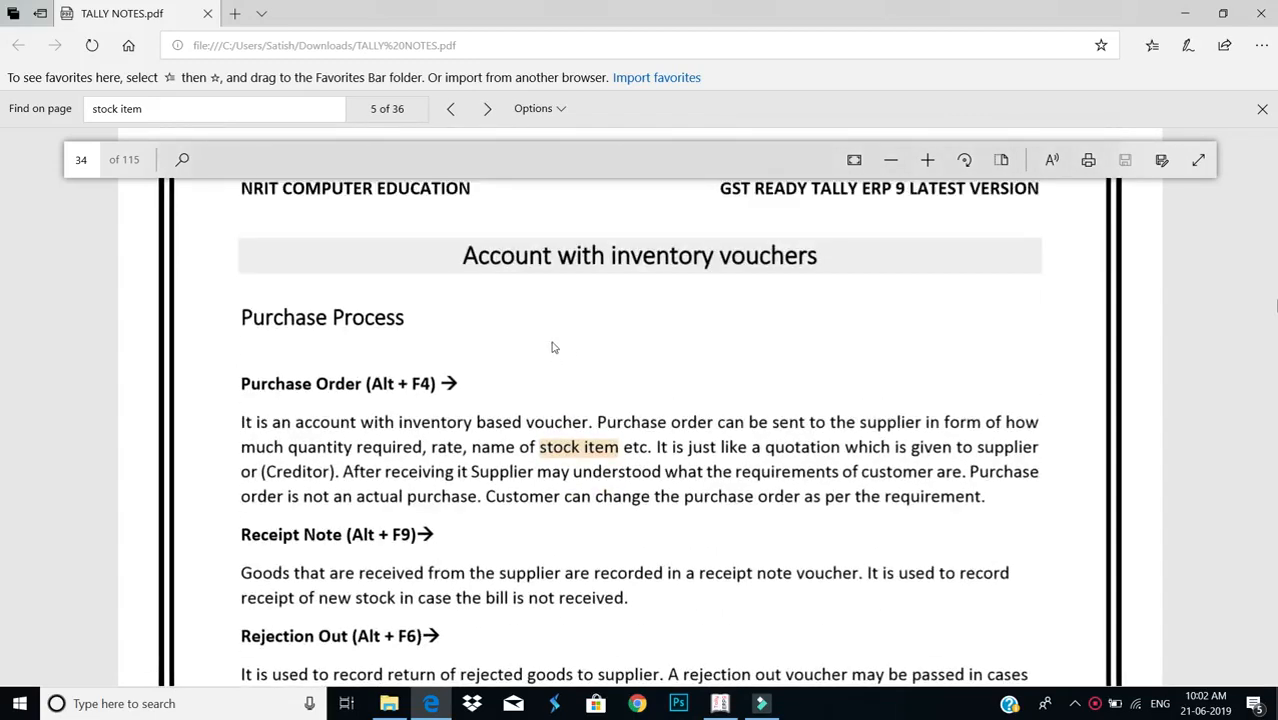
{"action": "scroll", "coordinate": [550, 360], "scroll_direction": "down", "scroll_amount": 4}
{"action": "scroll", "coordinate": [547, 368], "scroll_direction": "down", "scroll_amount": 5}
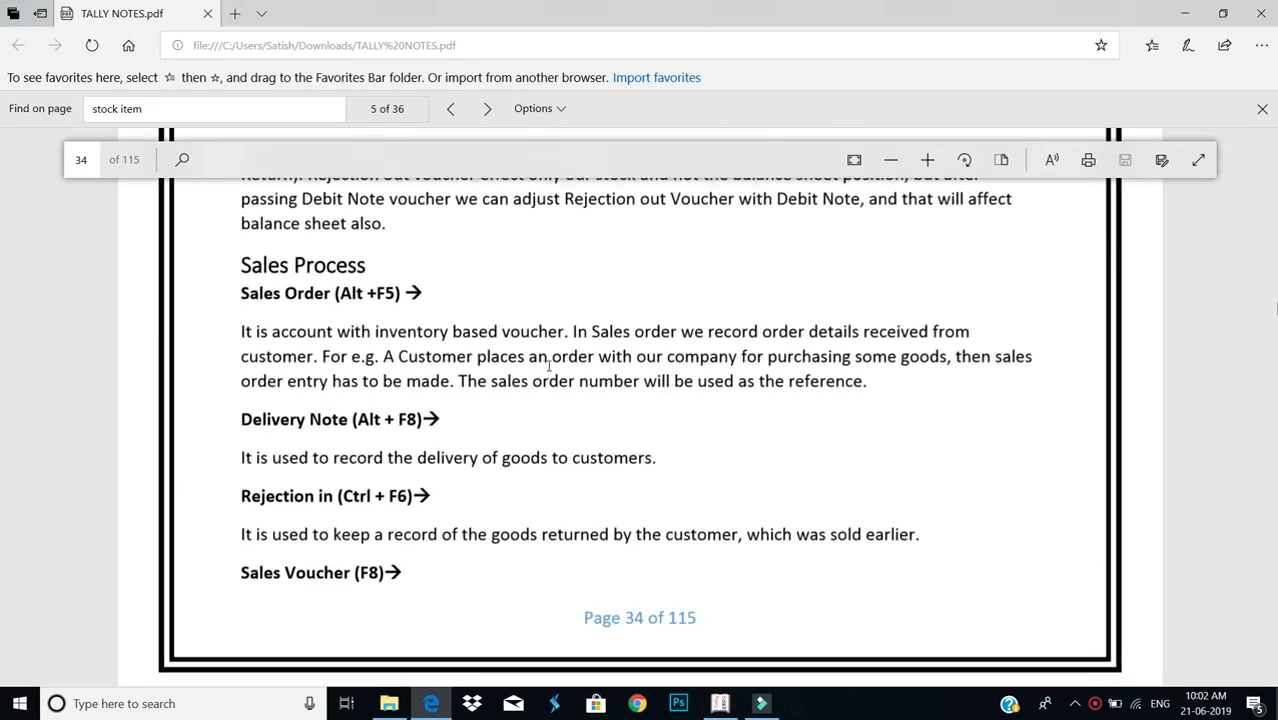
{"action": "scroll", "coordinate": [538, 330], "scroll_direction": "up", "scroll_amount": 9}
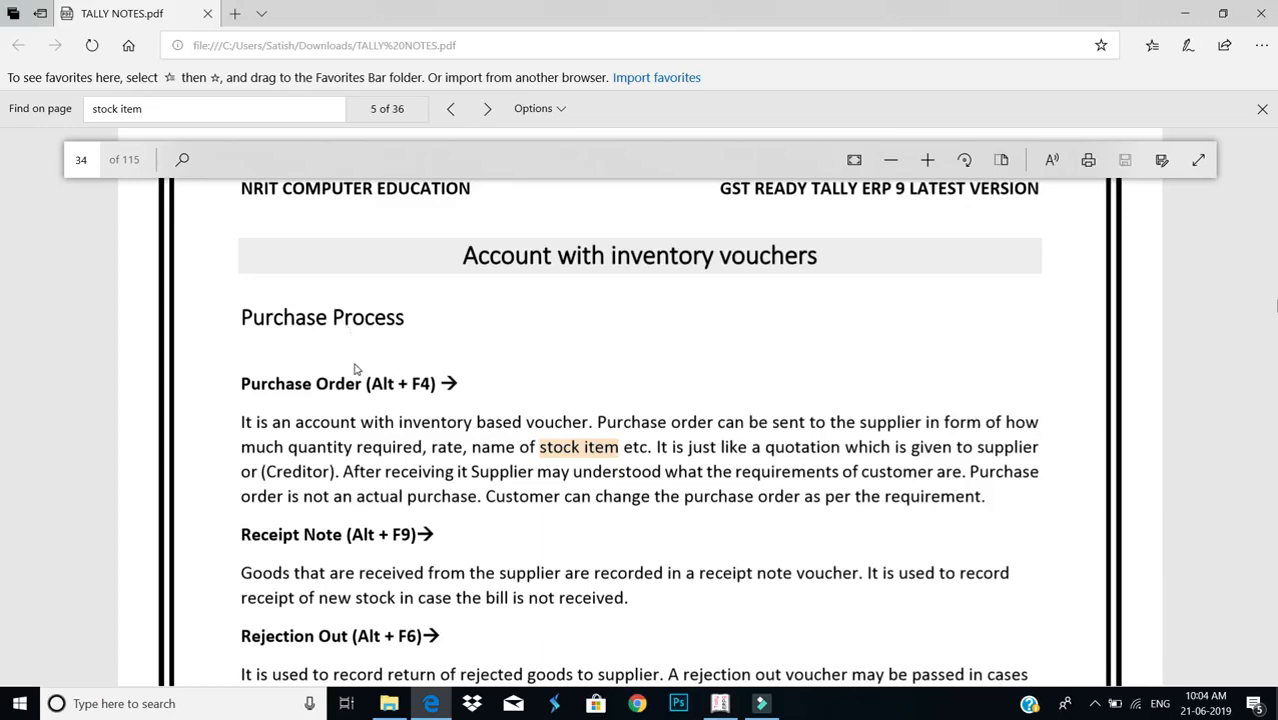
Survey the voucher types under Purchase Process, highlighting the Purchase Order (Alt + F4) and Receipt Note (Alt + F9) headings
{"action": "left_click_drag", "start_coordinate": [252, 384], "coordinate": [484, 381]}
{"action": "scroll", "coordinate": [484, 381], "scroll_direction": "down", "scroll_amount": 1}
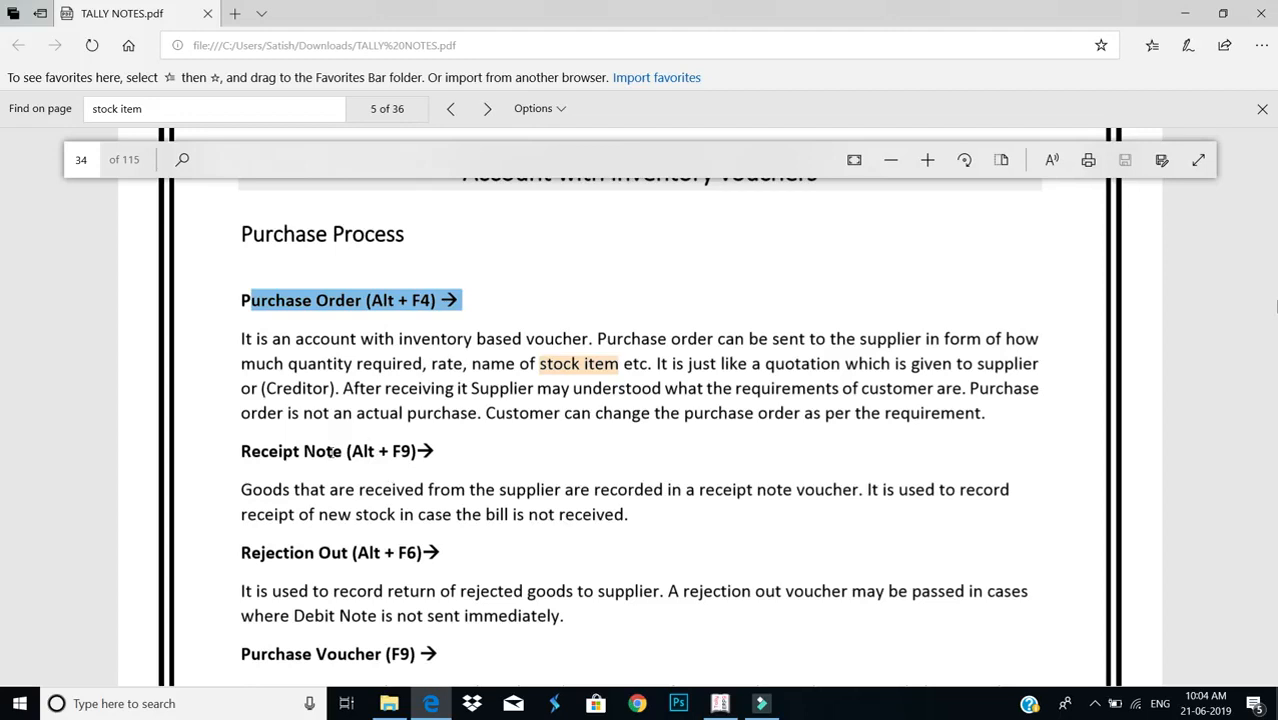
{"action": "left_click_drag", "start_coordinate": [318, 451], "coordinate": [416, 451]}
{"action": "scroll", "coordinate": [418, 449], "scroll_direction": "down", "scroll_amount": 2}
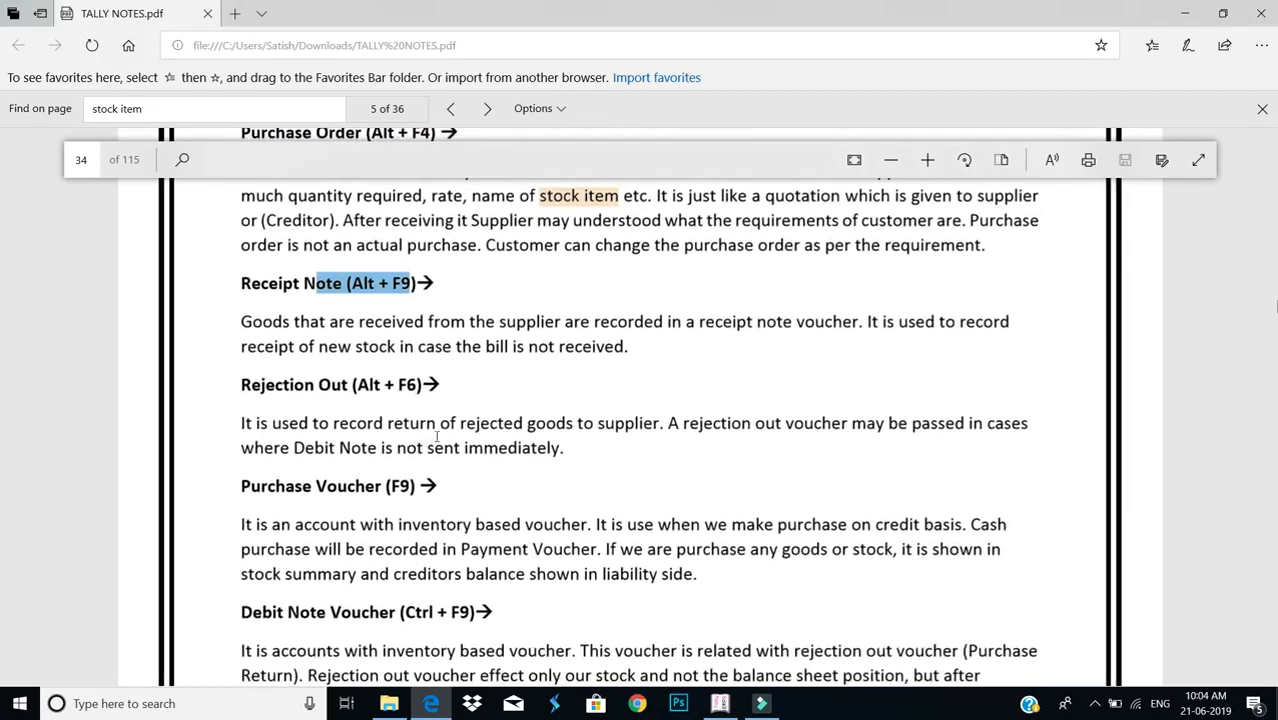
{"action": "scroll", "coordinate": [440, 432], "scroll_direction": "down", "scroll_amount": 1}
{"action": "scroll", "coordinate": [454, 428], "scroll_direction": "up", "scroll_amount": 2}
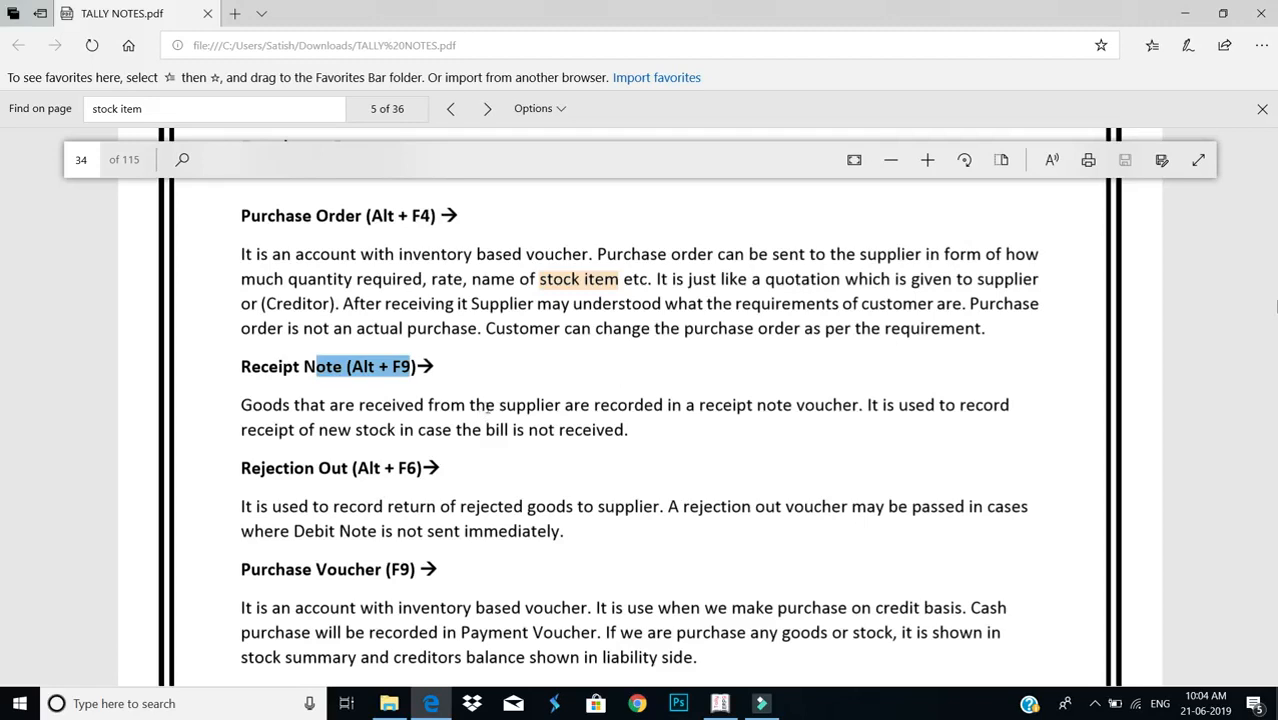
{"action": "left_click", "coordinate": [521, 366]}
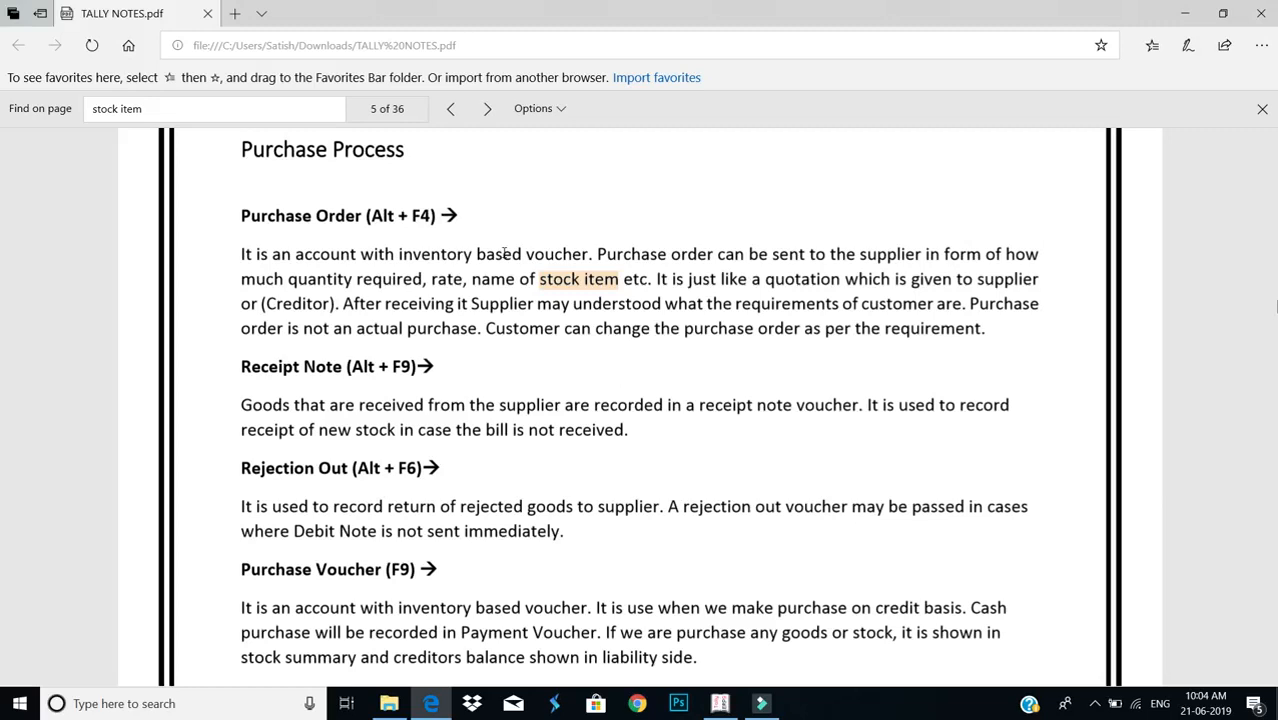
Read the Purchase Order description and the Receipt Note section, highlighting the sentence about goods received from the supplier
{"action": "left_click_drag", "start_coordinate": [399, 258], "coordinate": [681, 329]}
{"action": "left_click", "coordinate": [531, 328]}
{"action": "left_click_drag", "start_coordinate": [285, 400], "coordinate": [705, 395]}
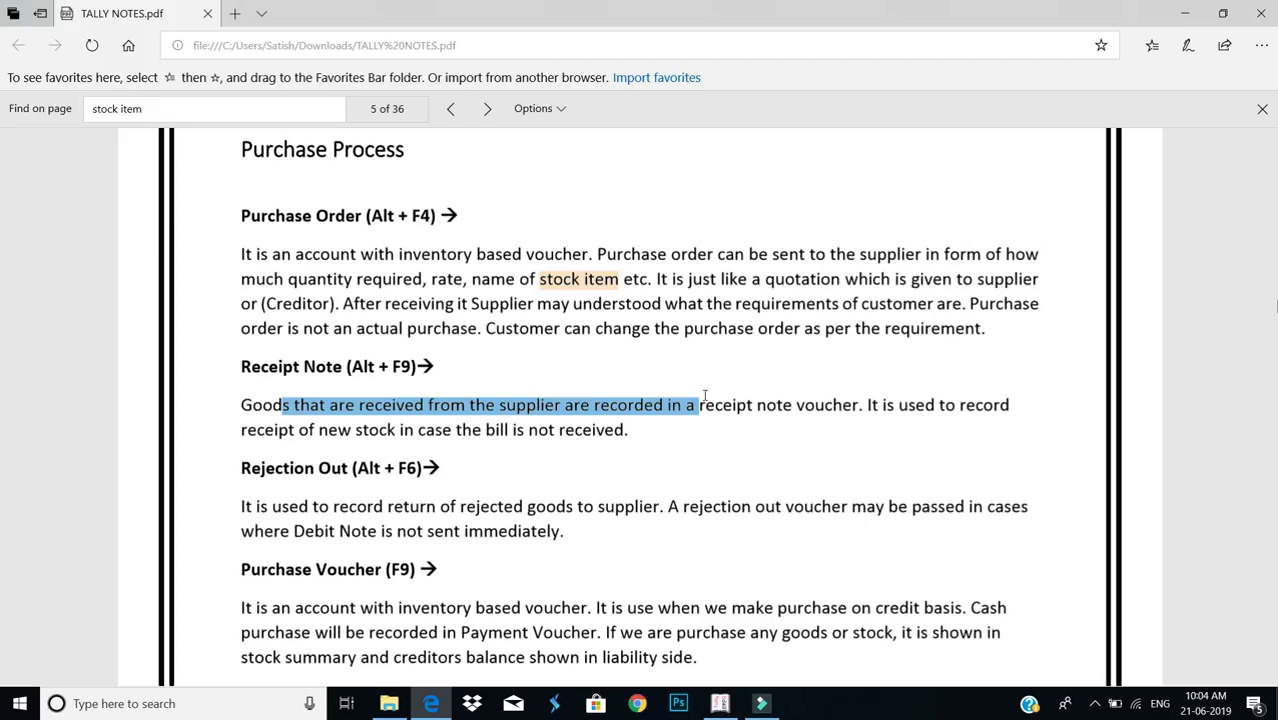
{"action": "left_click_drag", "start_coordinate": [254, 405], "coordinate": [828, 400]}
{"action": "left_click", "coordinate": [595, 414]}
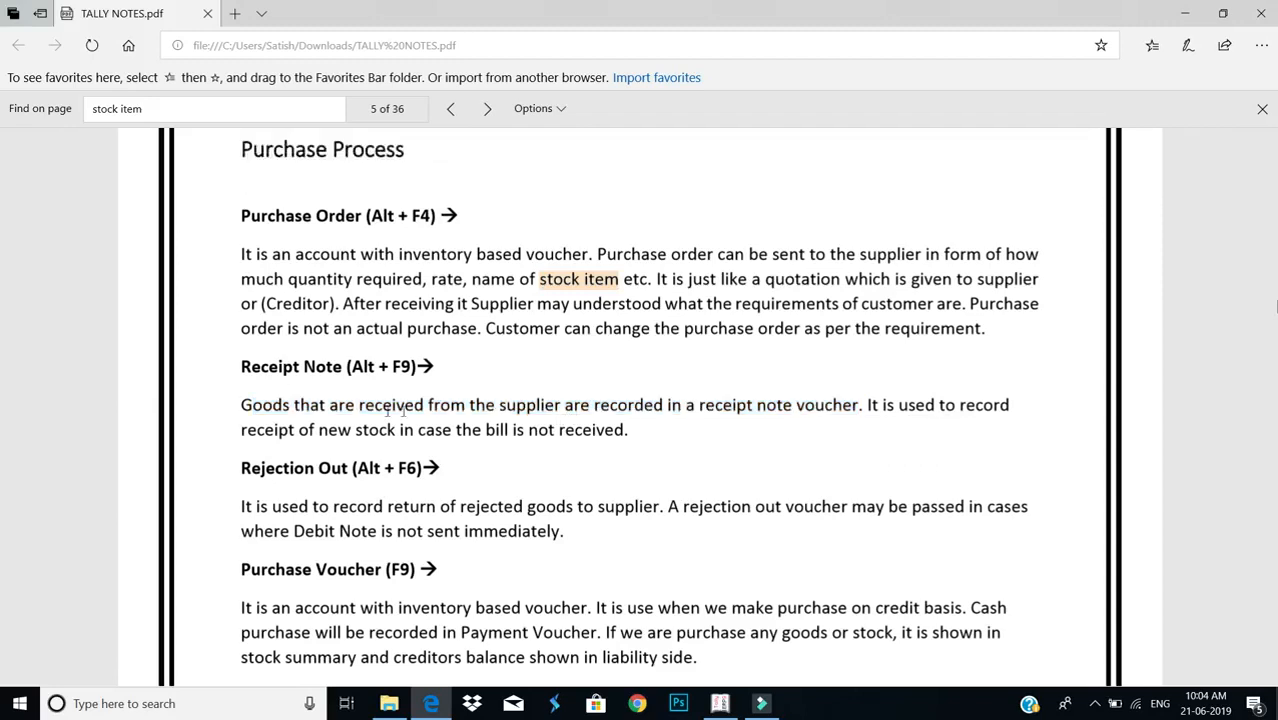
{"action": "left_click_drag", "start_coordinate": [283, 405], "coordinate": [565, 405]}
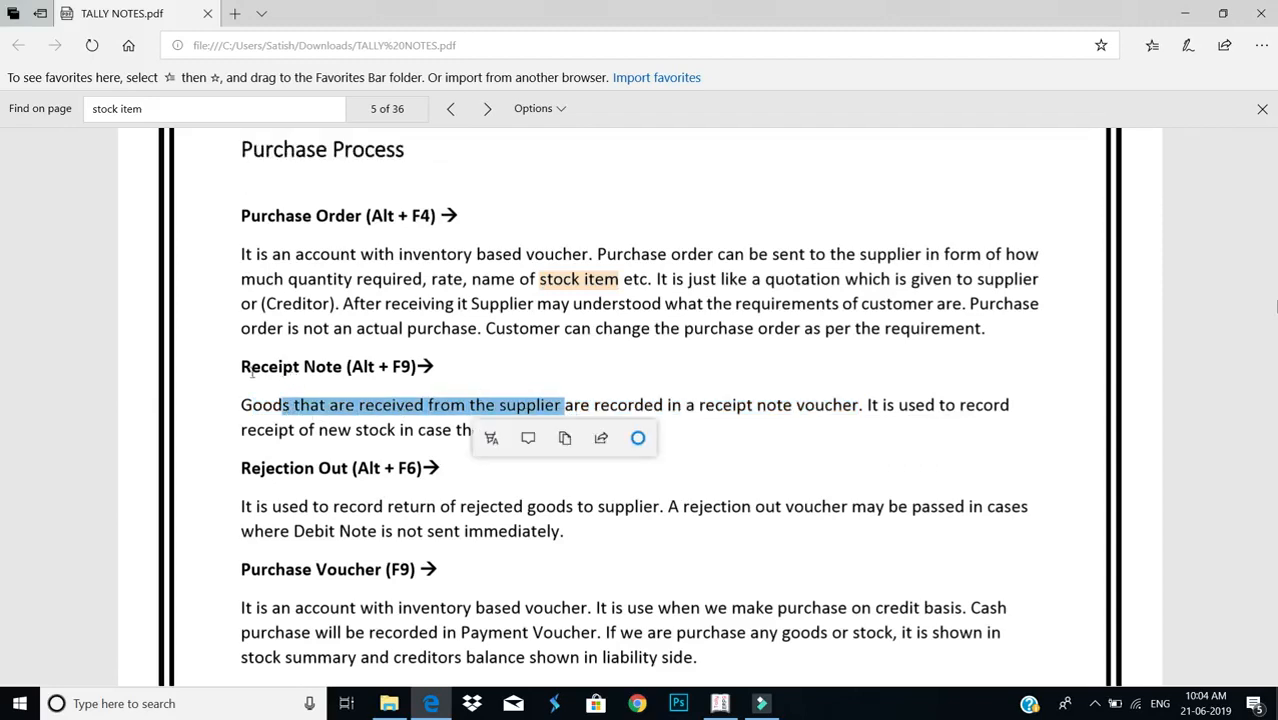
{"action": "left_click_drag", "start_coordinate": [242, 367], "coordinate": [445, 367]}
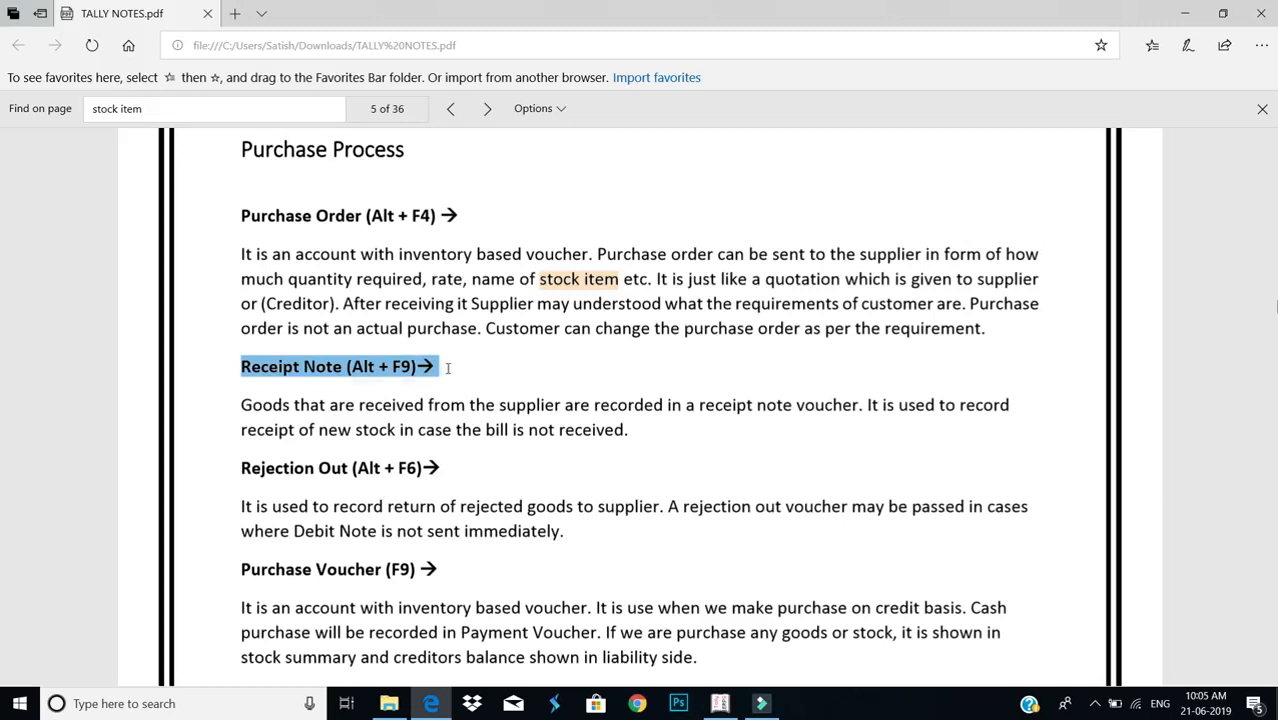
{"action": "left_click", "coordinate": [294, 428]}
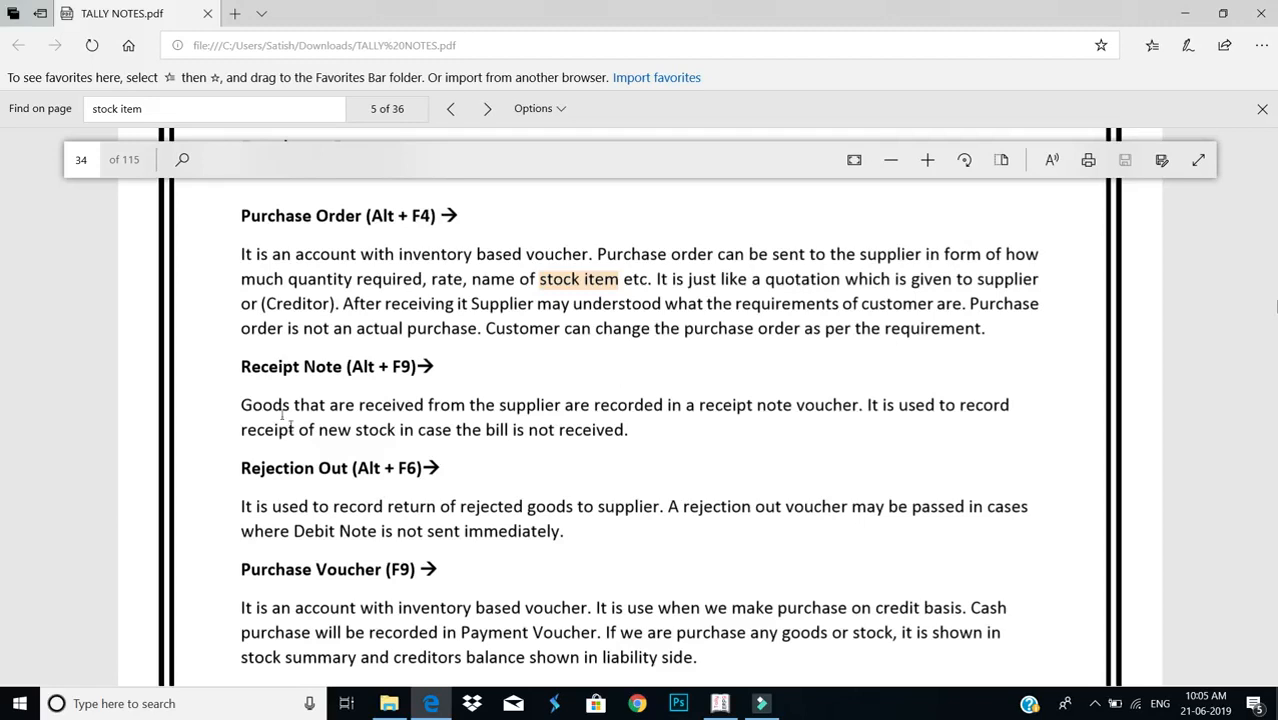
Compare the full Receipt Note section with the Purchase Order description by highlighting both passages
{"action": "left_click_drag", "start_coordinate": [242, 364], "coordinate": [645, 433]}
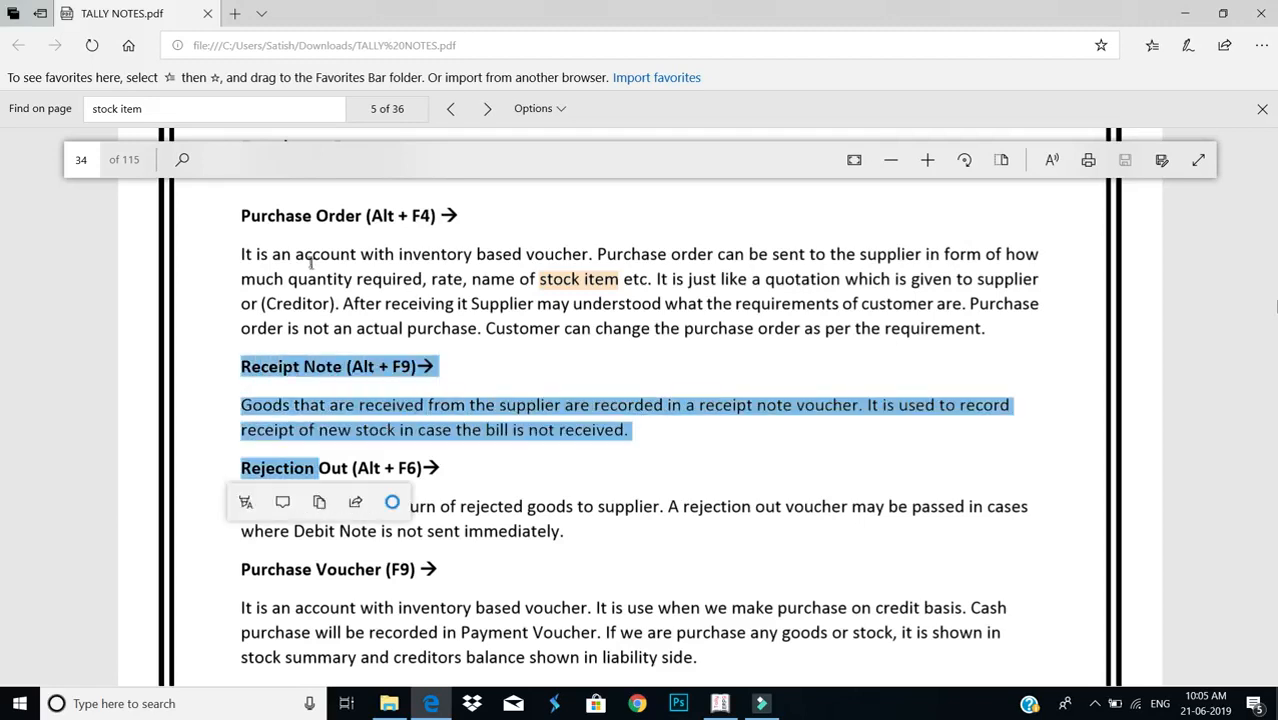
{"action": "left_click_drag", "start_coordinate": [296, 254], "coordinate": [482, 328]}
{"action": "left_click_drag", "start_coordinate": [261, 366], "coordinate": [643, 424]}
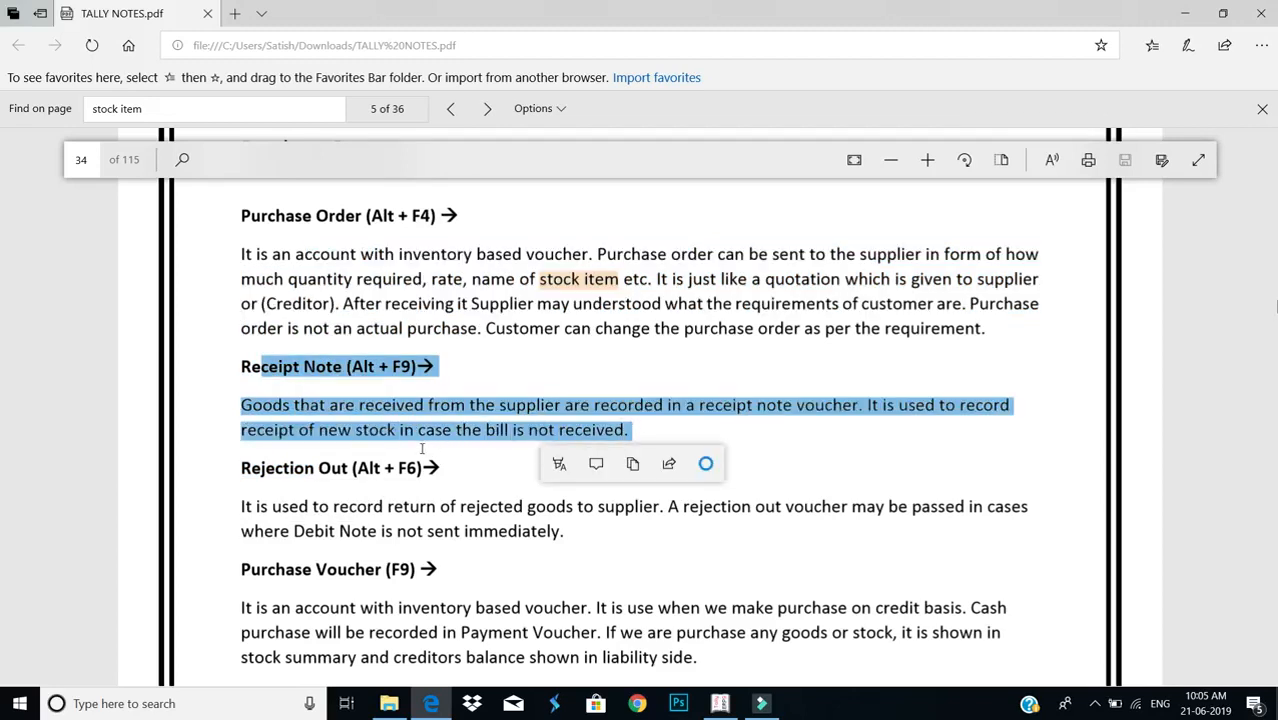
{"action": "left_click", "coordinate": [406, 422]}
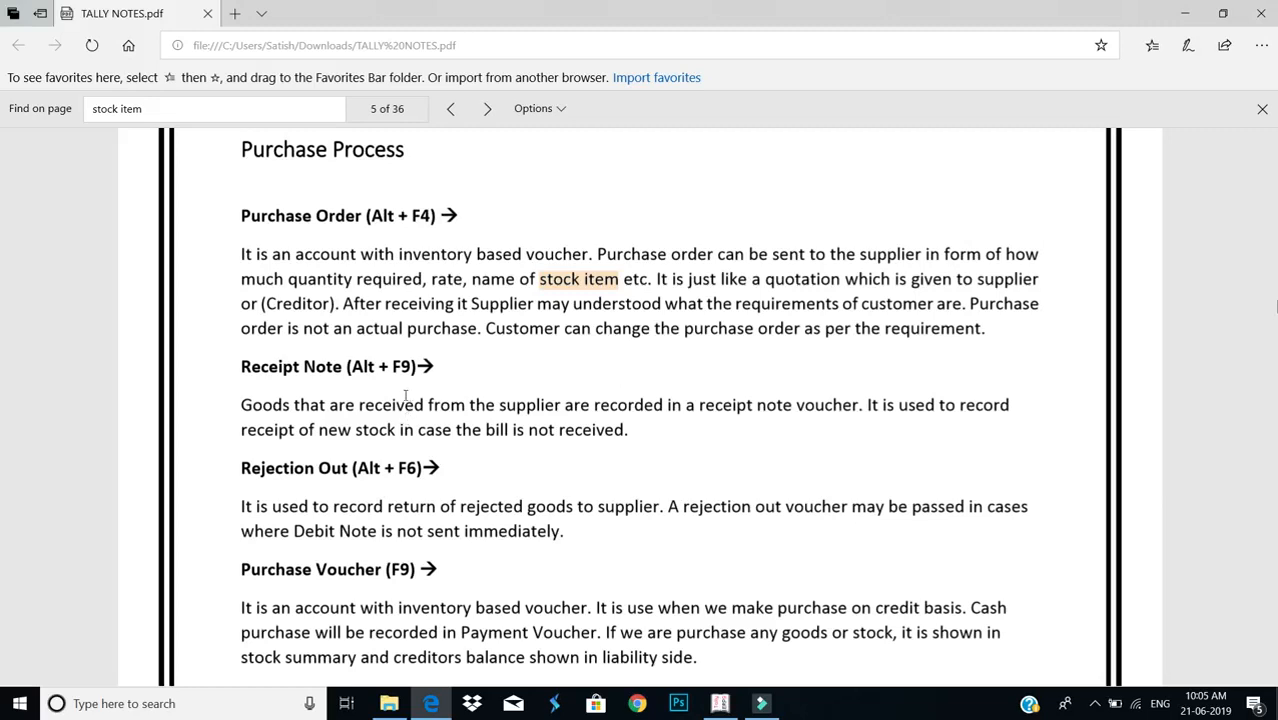
Compare how the Receipt Note text treats received goods with how the Rejection Out text treats goods returned to the supplier
{"action": "left_click_drag", "start_coordinate": [289, 506], "coordinate": [525, 507]}
{"action": "left_click_drag", "start_coordinate": [296, 405], "coordinate": [502, 405]}
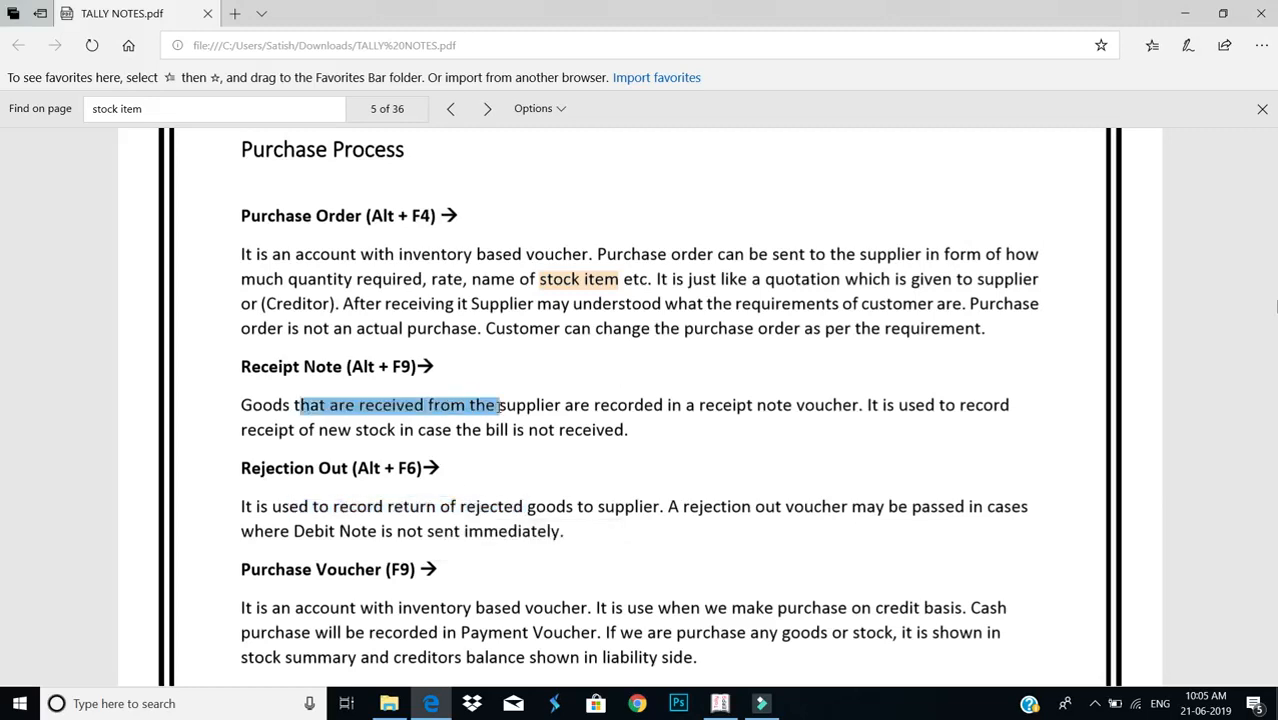
{"action": "left_click_drag", "start_coordinate": [260, 507], "coordinate": [617, 506]}
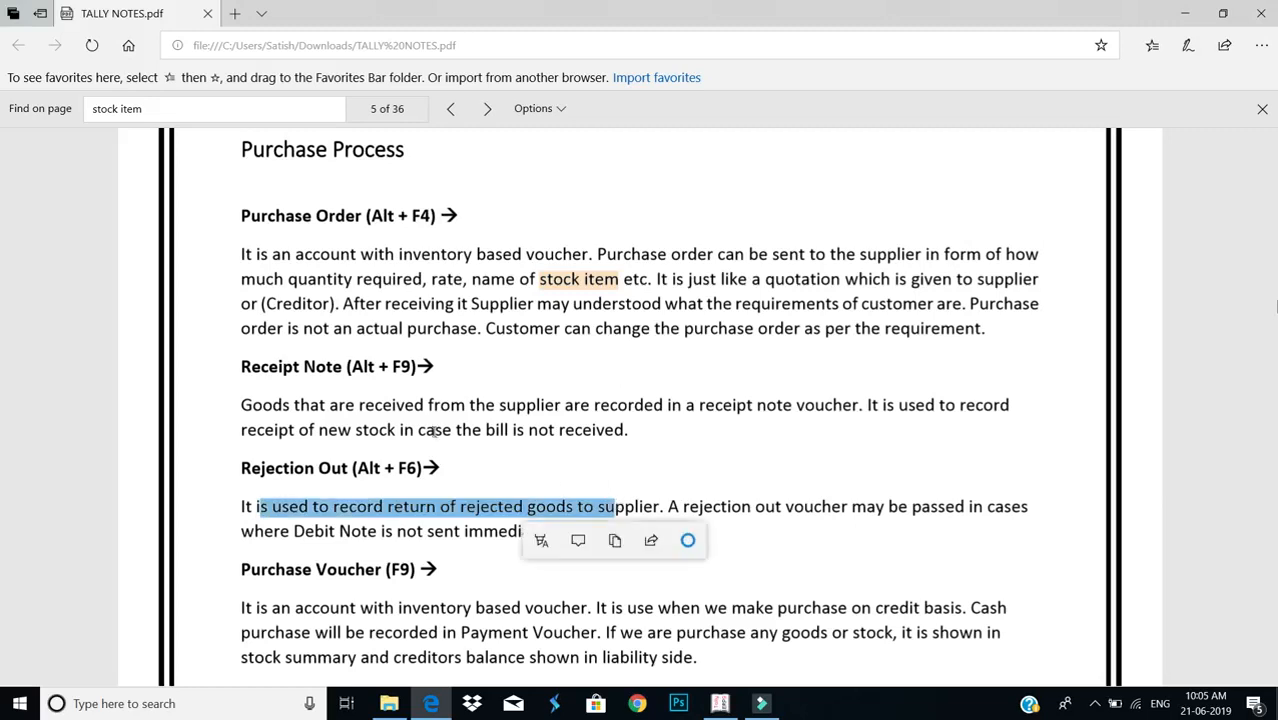
{"action": "left_click_drag", "start_coordinate": [427, 405], "coordinate": [482, 434]}
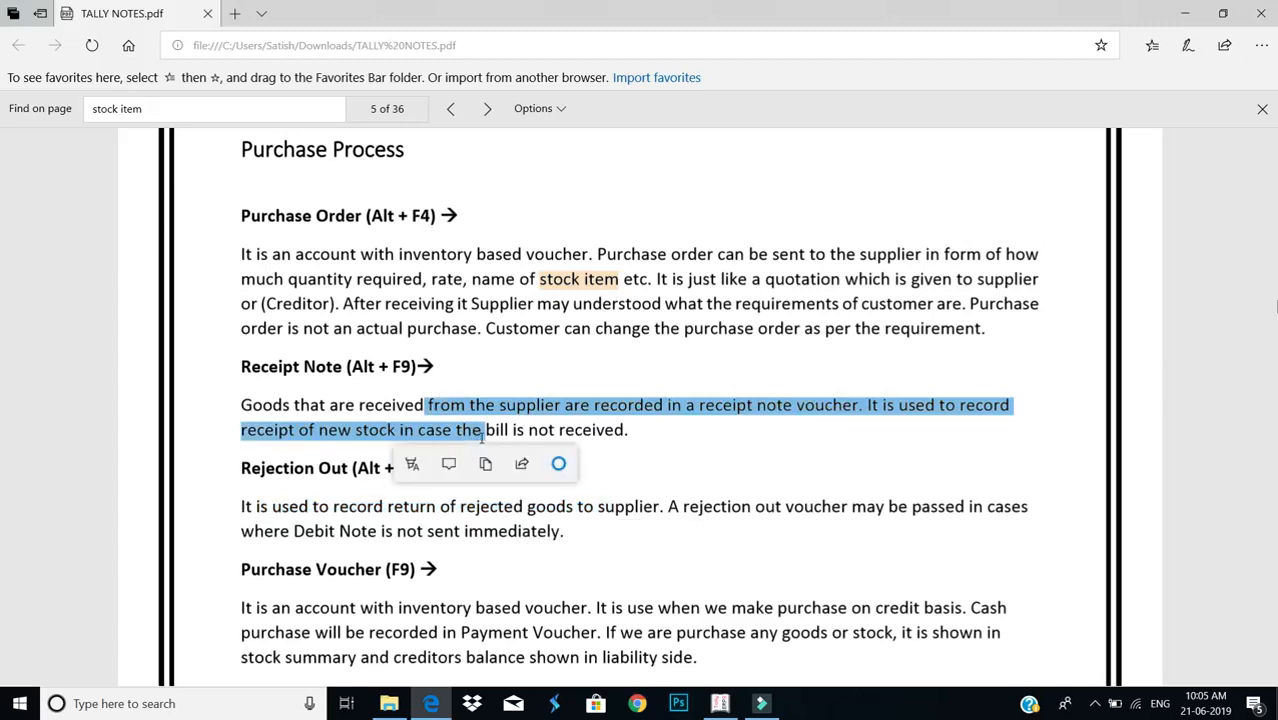
{"action": "left_click", "coordinate": [466, 412]}
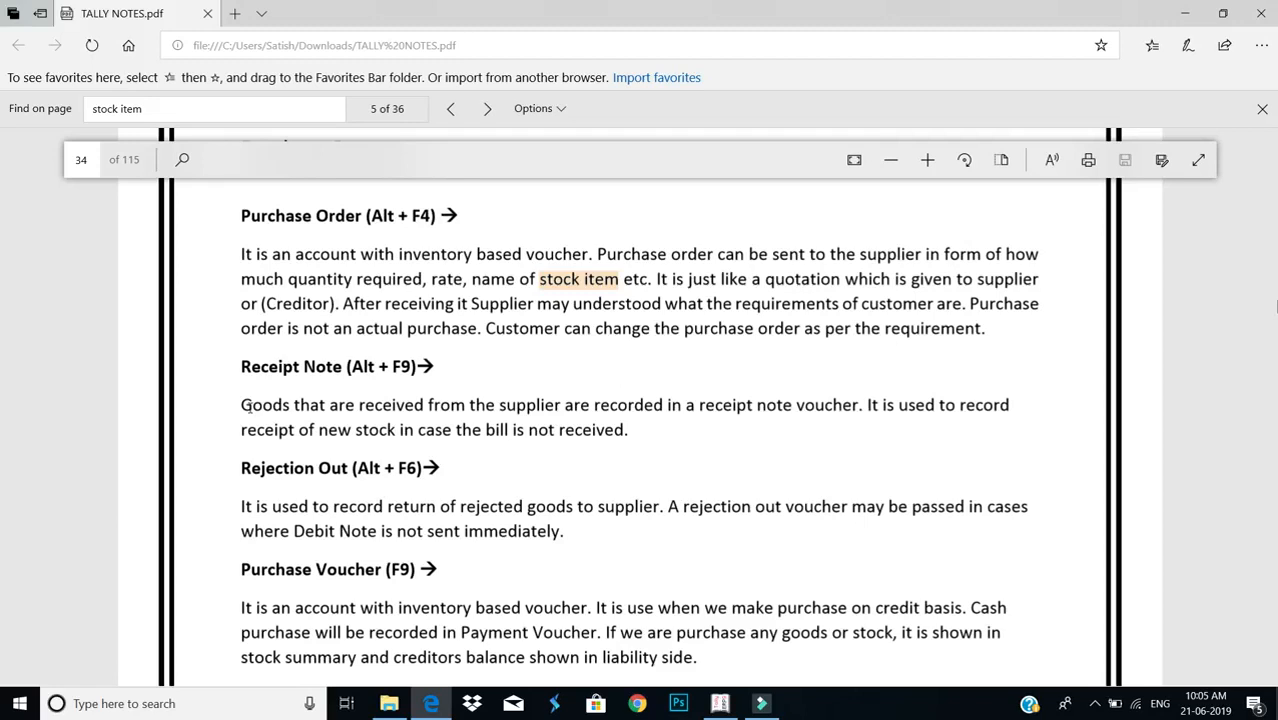
Trace the purchase sequence by highlighting passages in the Purchase Order, Receipt Note and Rejection Out descriptions
{"action": "left_click_drag", "start_coordinate": [240, 405], "coordinate": [597, 429]}
{"action": "left_click_drag", "start_coordinate": [360, 256], "coordinate": [570, 307]}
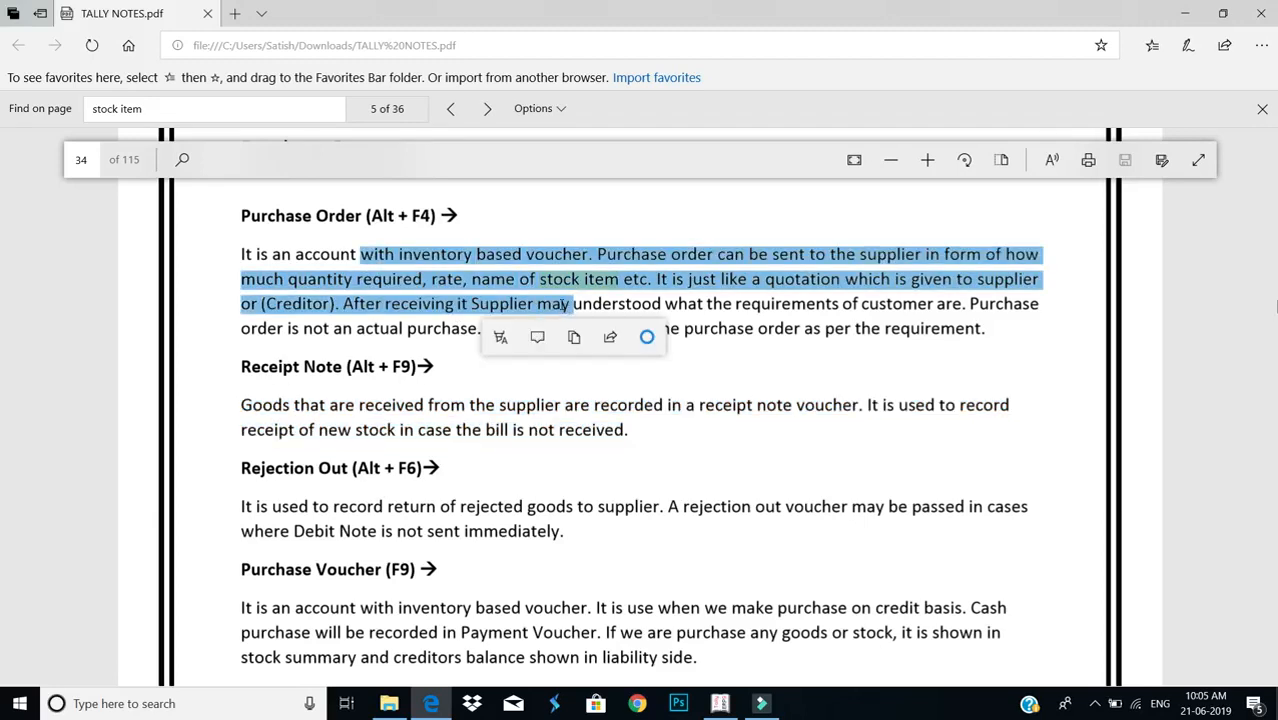
{"action": "left_click", "coordinate": [491, 262]}
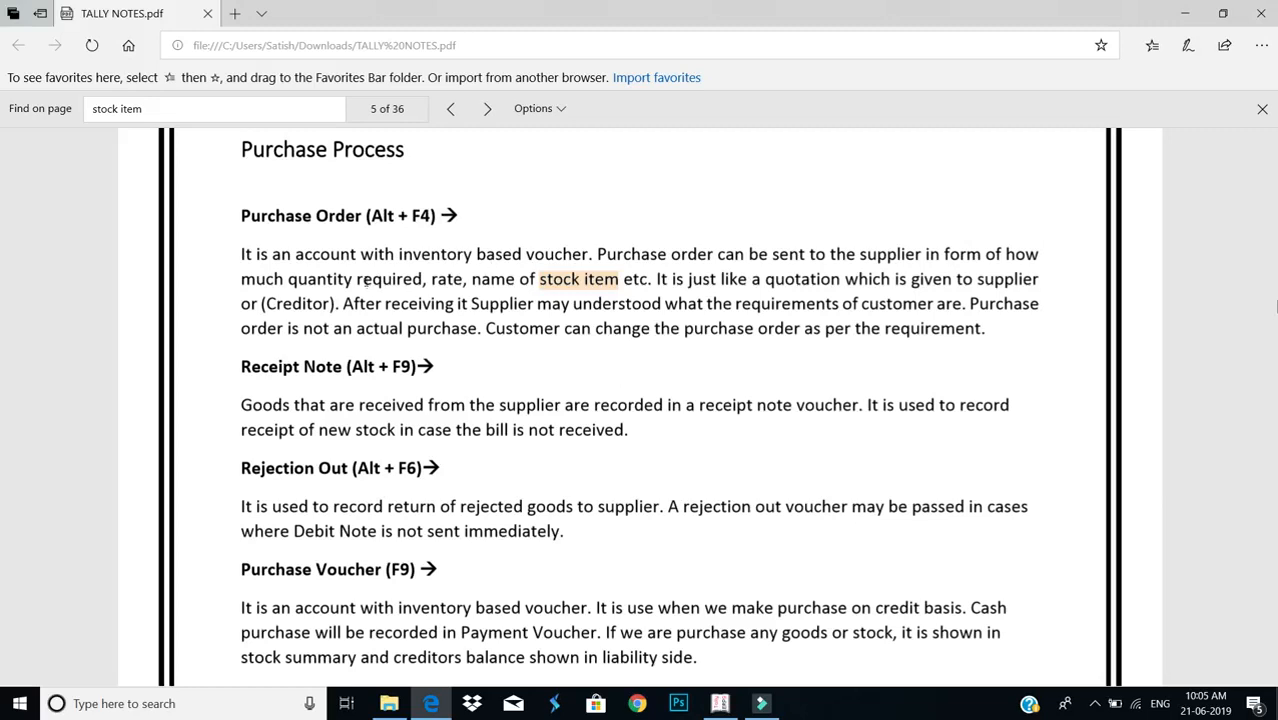
{"action": "left_click_drag", "start_coordinate": [341, 262], "coordinate": [590, 326]}
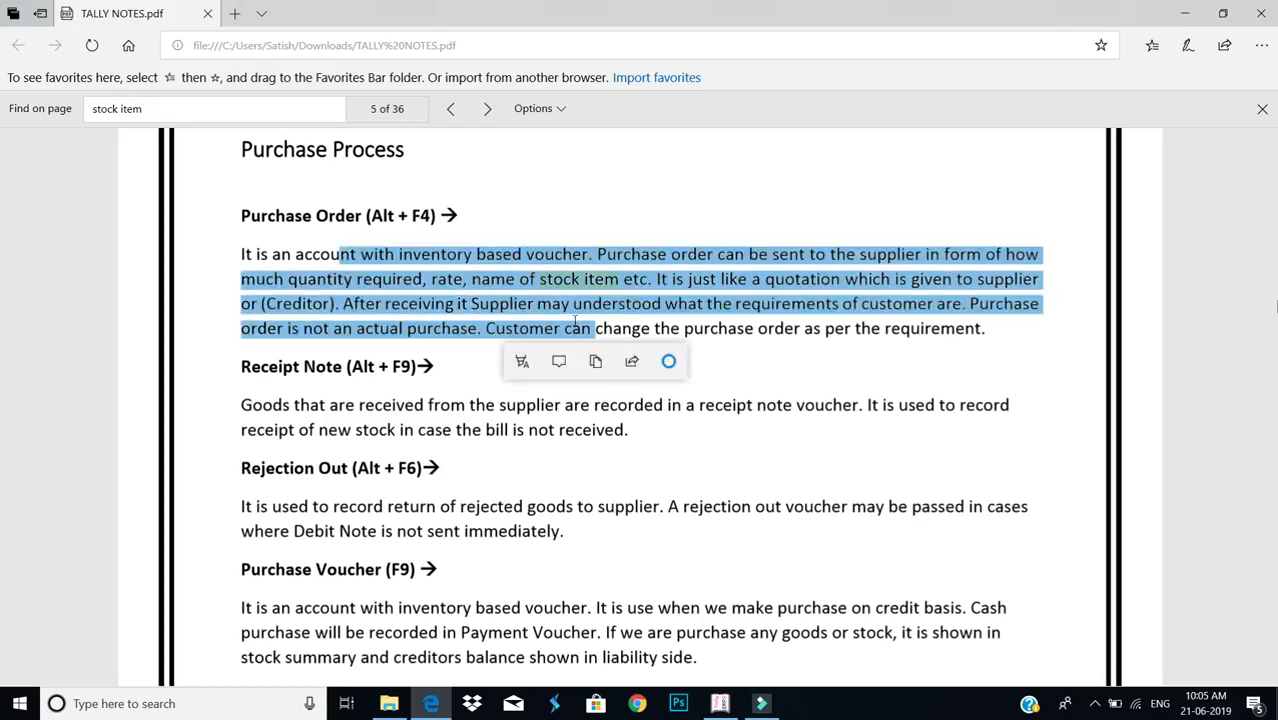
{"action": "left_click_drag", "start_coordinate": [292, 405], "coordinate": [638, 419]}
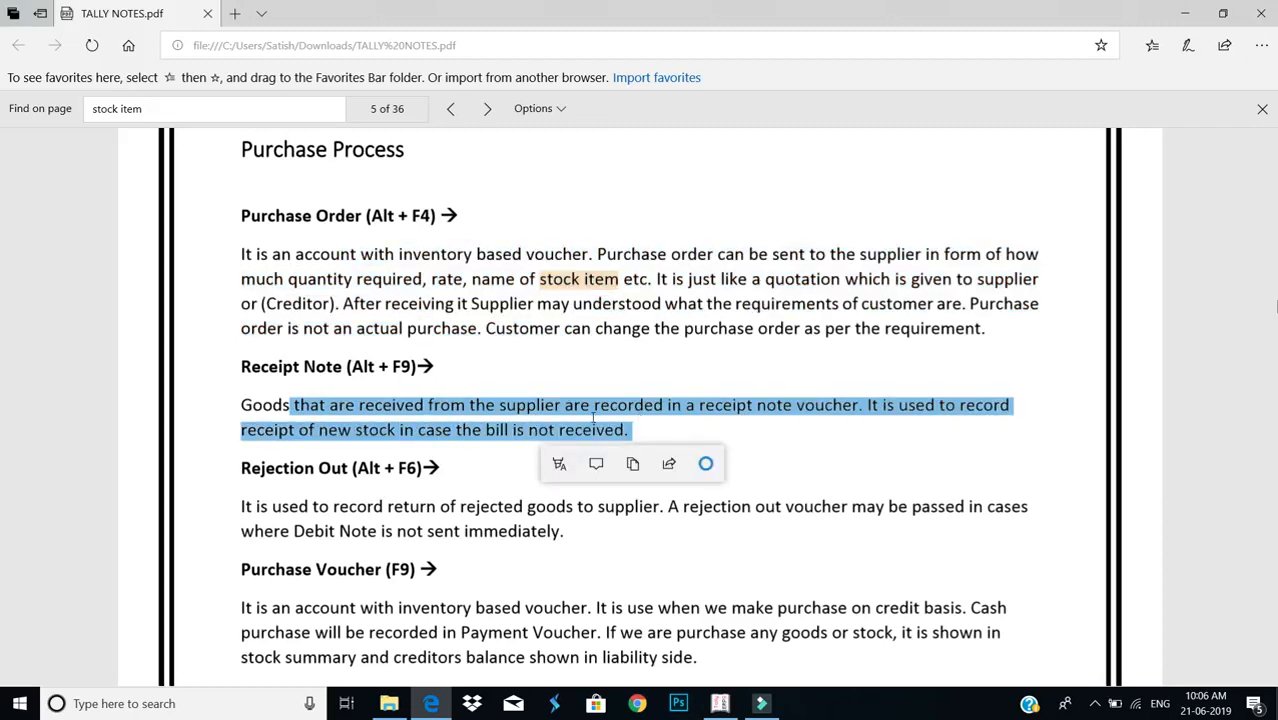
{"action": "left_click_drag", "start_coordinate": [318, 506], "coordinate": [595, 536]}
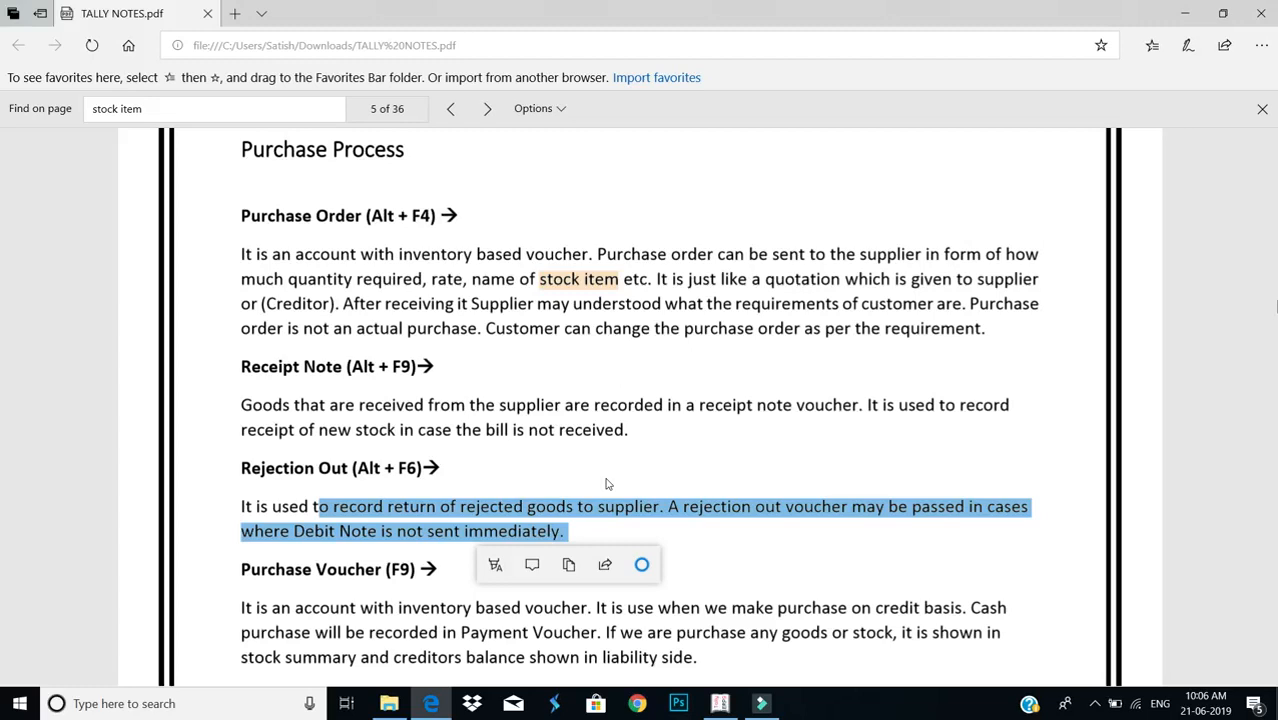
{"action": "left_click_drag", "start_coordinate": [414, 406], "coordinate": [484, 444]}
{"action": "left_click_drag", "start_coordinate": [386, 506], "coordinate": [462, 531]}
Read the Purchase Voucher (F9) description on credit purchases, referring back to the Receipt Note text
{"action": "scroll", "coordinate": [459, 521], "scroll_direction": "down", "scroll_amount": 1}
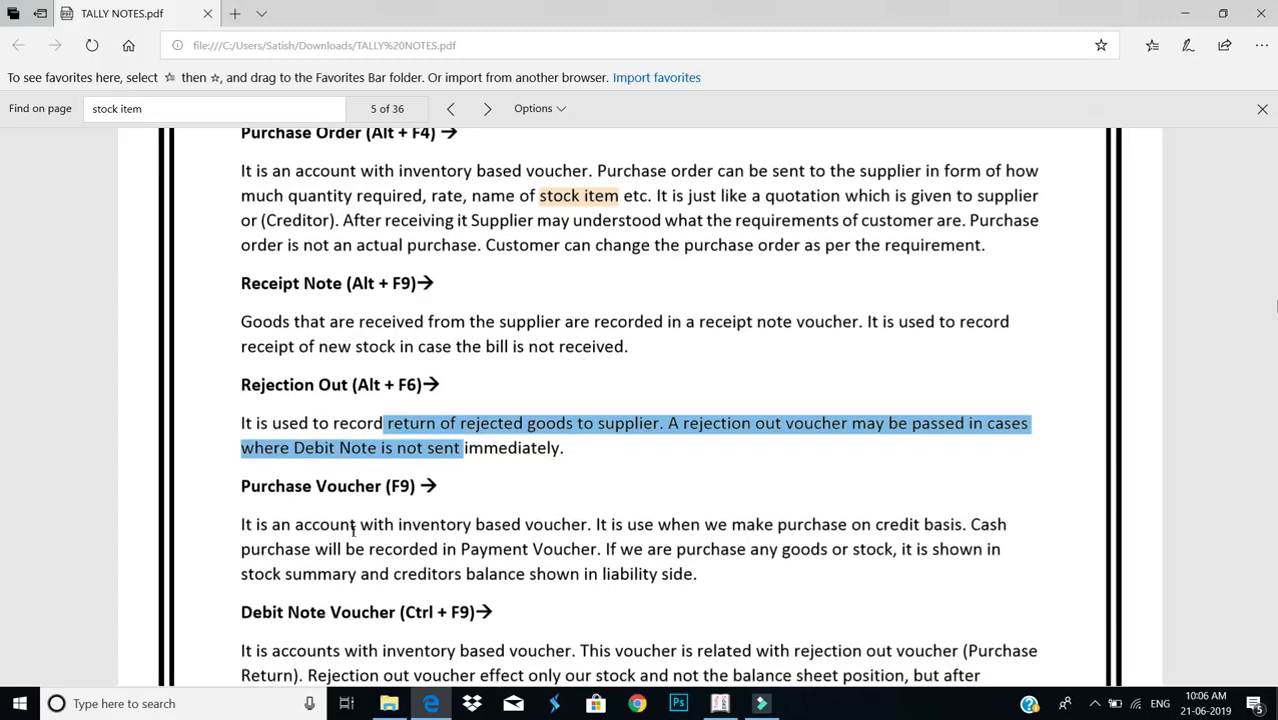
{"action": "left_click_drag", "start_coordinate": [330, 524], "coordinate": [458, 549]}
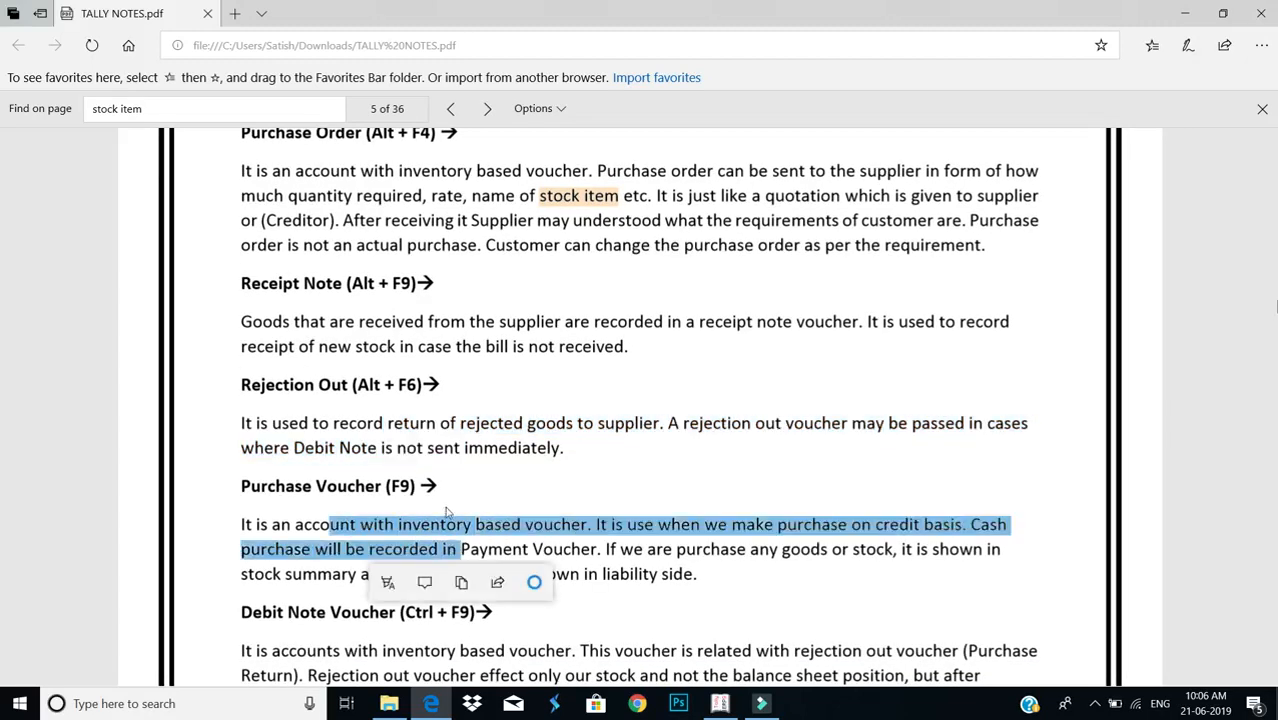
{"action": "left_click", "coordinate": [352, 522]}
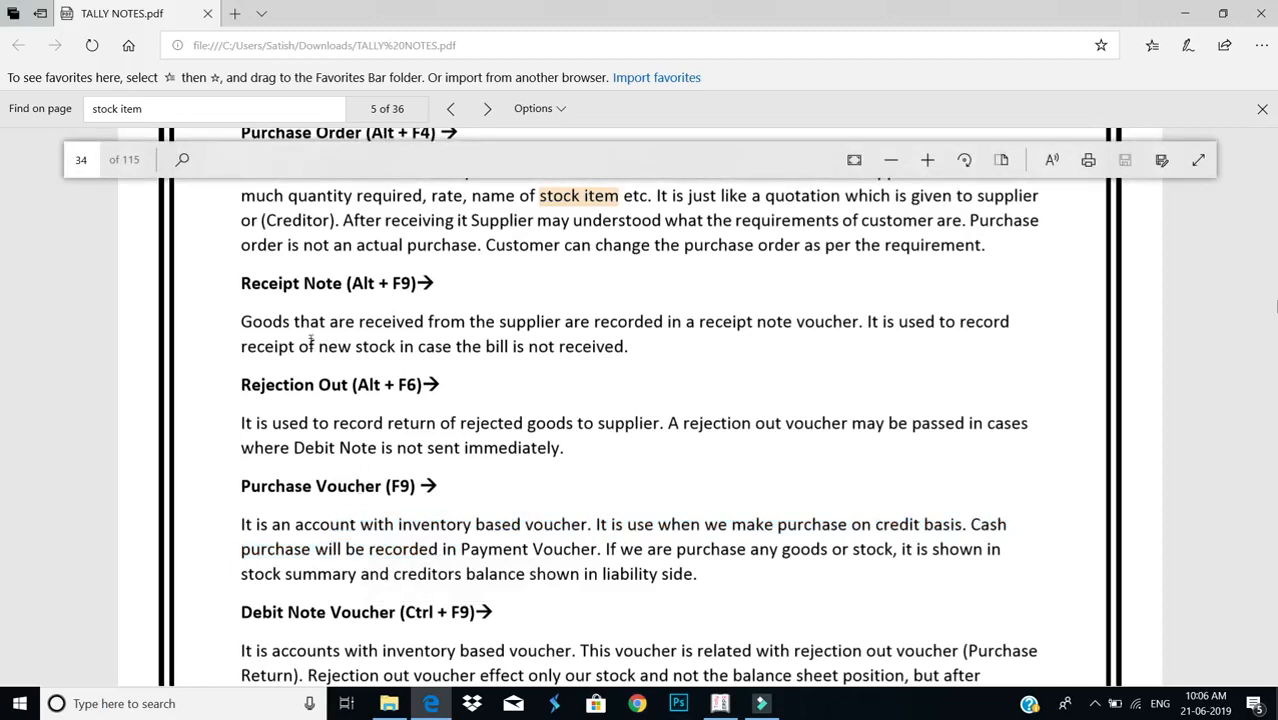
{"action": "left_click_drag", "start_coordinate": [293, 322], "coordinate": [452, 346]}
{"action": "left_click_drag", "start_coordinate": [340, 524], "coordinate": [700, 574]}
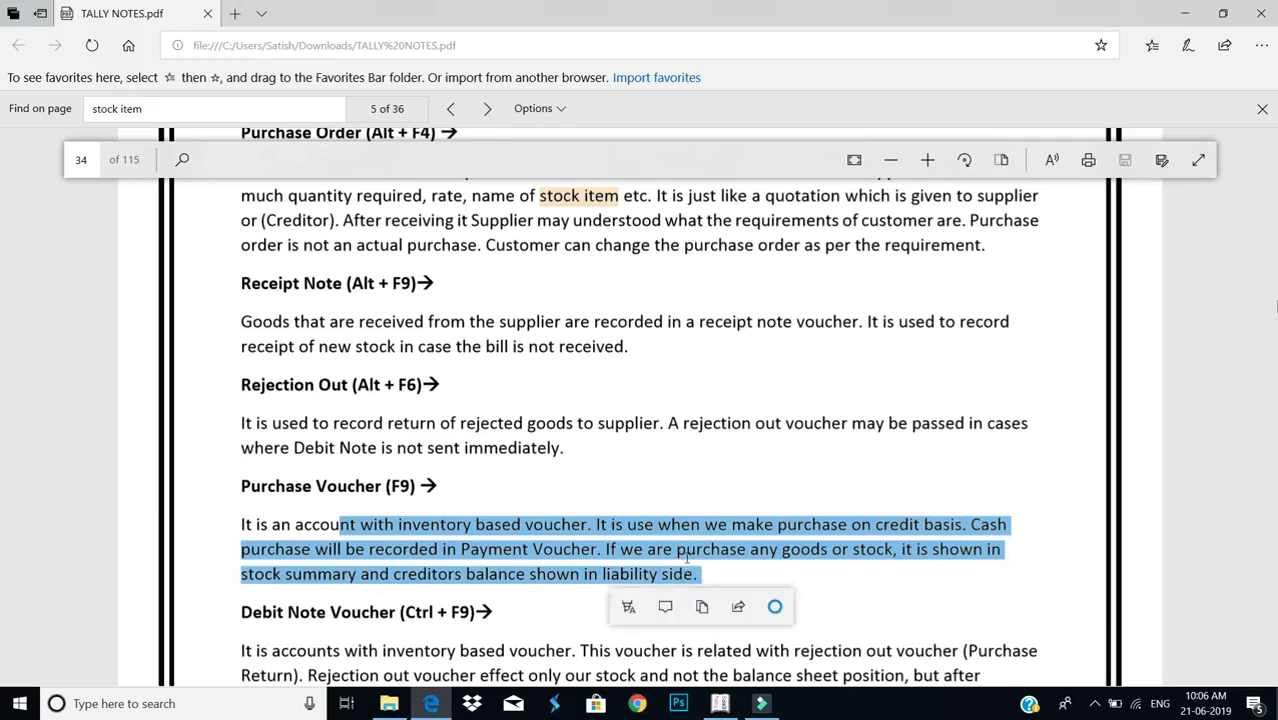
{"action": "left_click", "coordinate": [578, 541]}
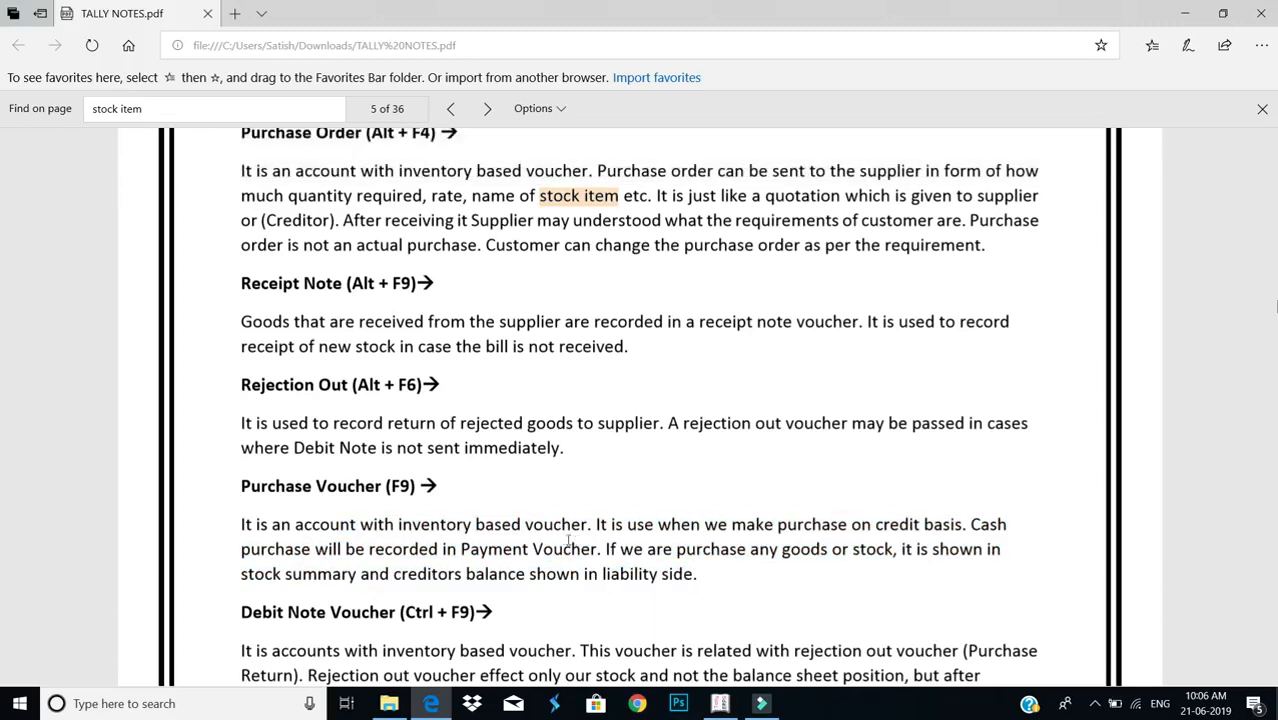
{"action": "left_click_drag", "start_coordinate": [399, 524], "coordinate": [715, 573]}
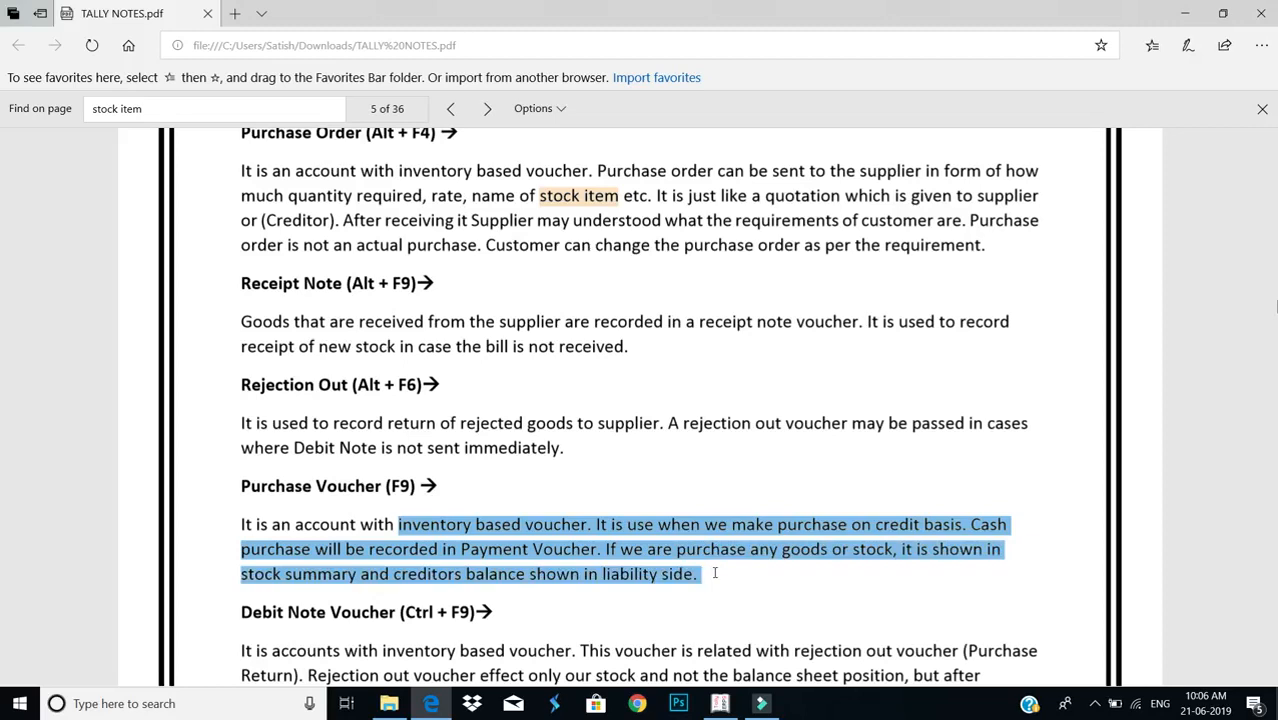
Review the sections preceding Purchase Voucher, highlighting from Rejection Out back to the Purchase Order description
{"action": "left_click_drag", "start_coordinate": [567, 447], "coordinate": [256, 196]}
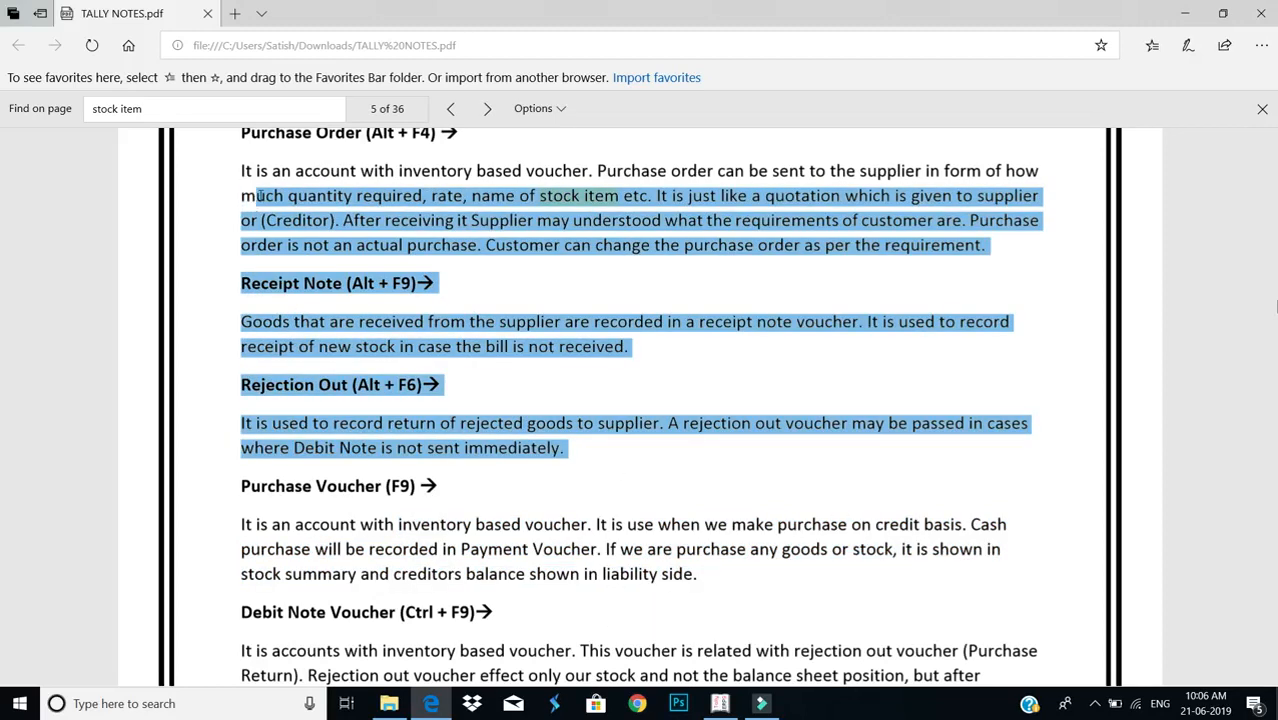
{"action": "left_click_drag", "start_coordinate": [253, 321], "coordinate": [524, 458]}
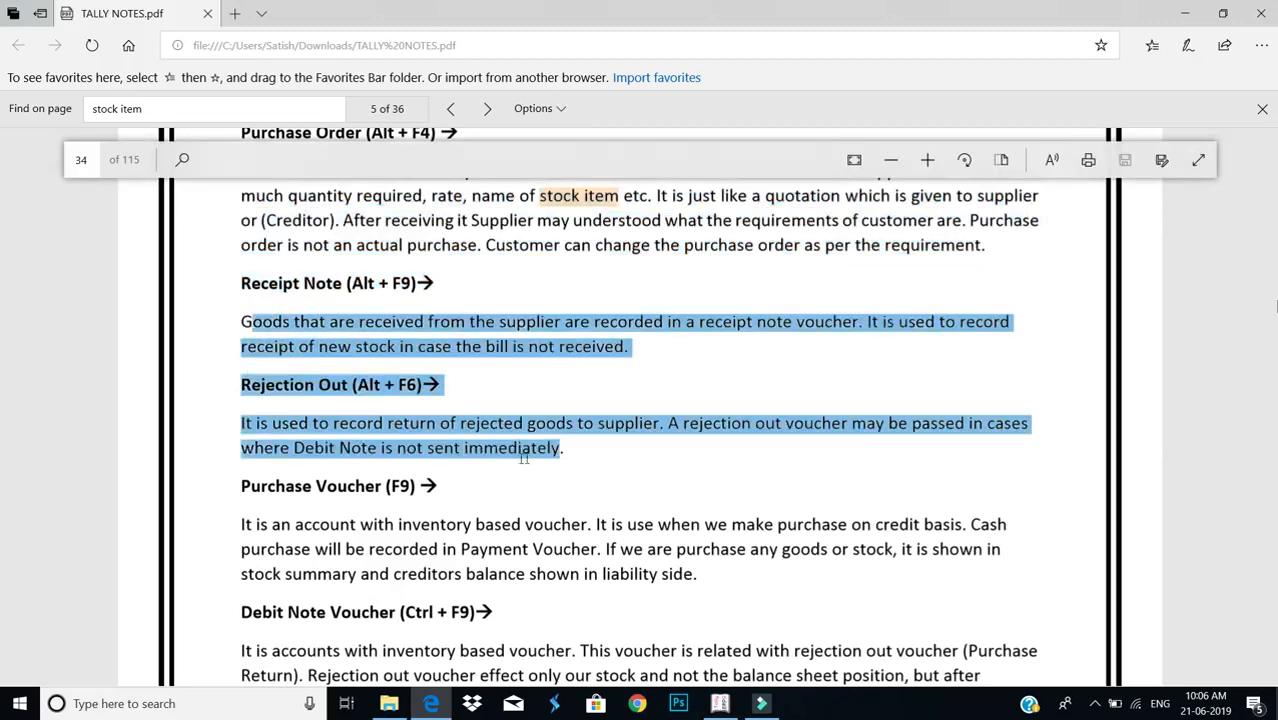
{"action": "left_click_drag", "start_coordinate": [384, 221], "coordinate": [853, 256]}
{"action": "scroll", "coordinate": [845, 256], "scroll_direction": "up", "scroll_amount": 1}
{"action": "left_click_drag", "start_coordinate": [400, 254], "coordinate": [652, 330]}
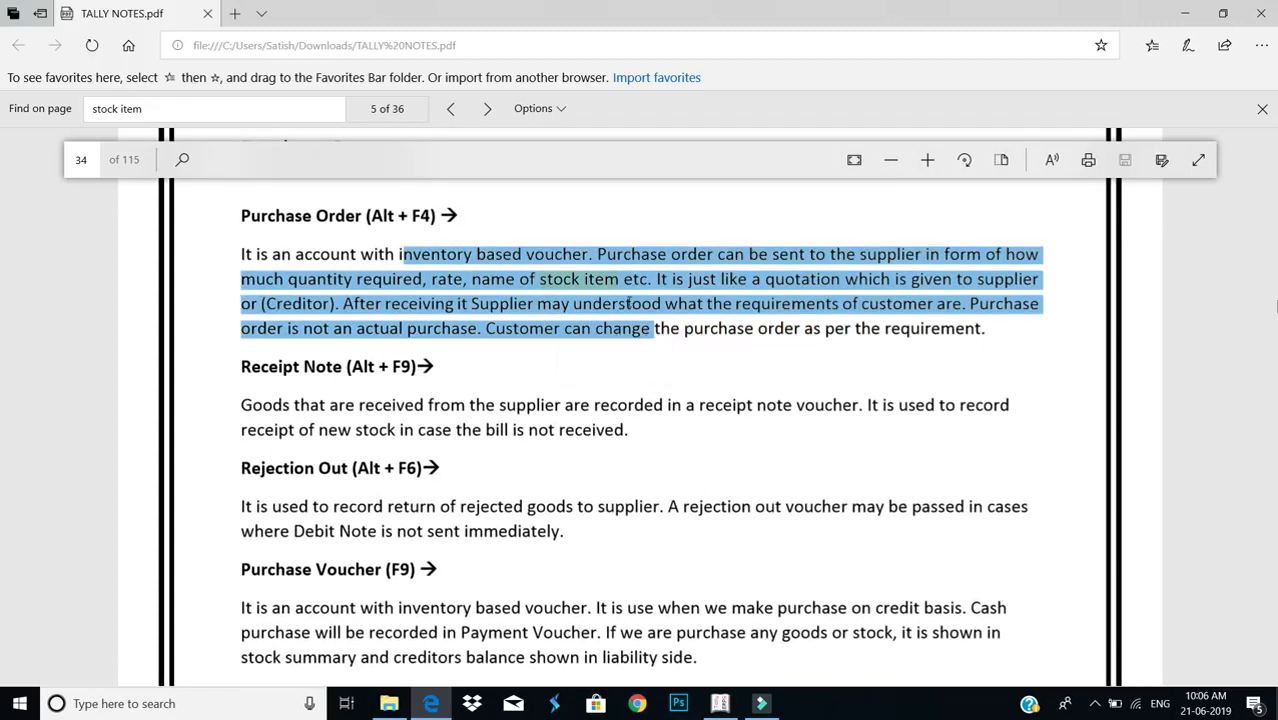
{"action": "left_click", "coordinate": [628, 303]}
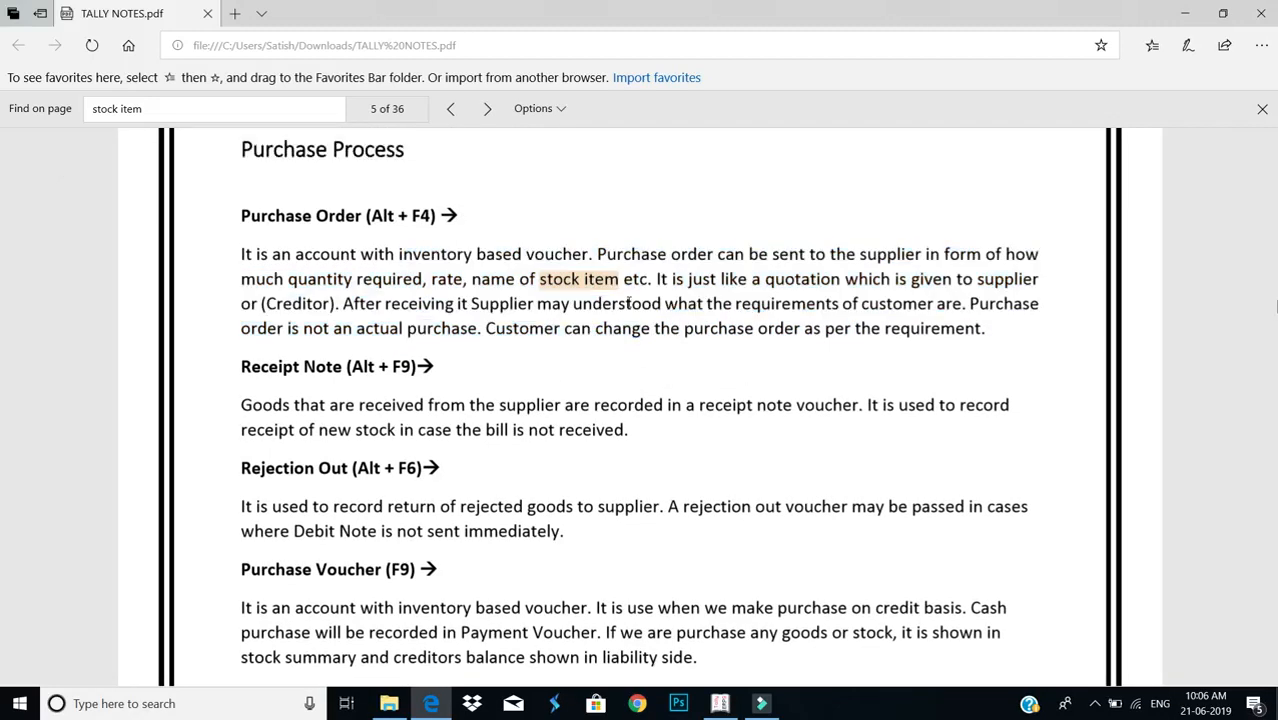
Reread the Receipt Note and Rejection Out text and highlight the Purchase Voucher (F9) description
{"action": "left_click_drag", "start_coordinate": [255, 380], "coordinate": [577, 516]}
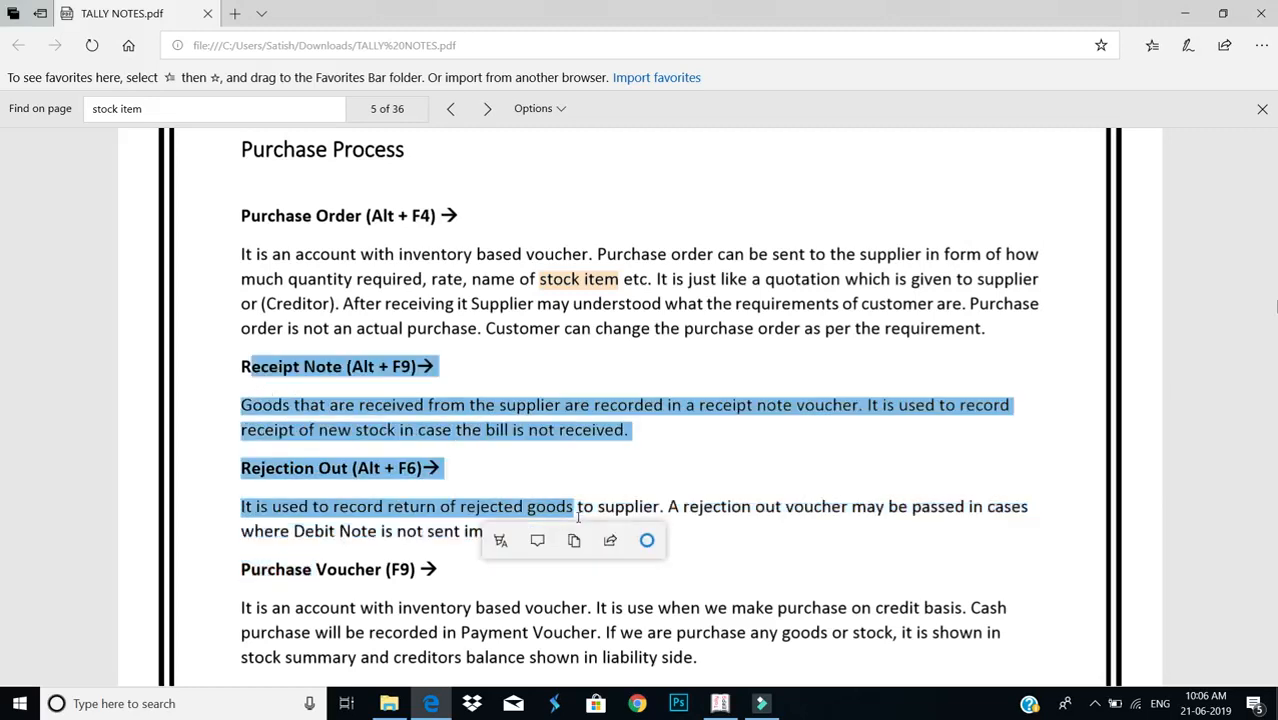
{"action": "scroll", "coordinate": [577, 516], "scroll_direction": "down", "scroll_amount": 1}
{"action": "left_click_drag", "start_coordinate": [270, 524], "coordinate": [697, 574]}
{"action": "scroll", "coordinate": [668, 508], "scroll_direction": "down", "scroll_amount": 3}
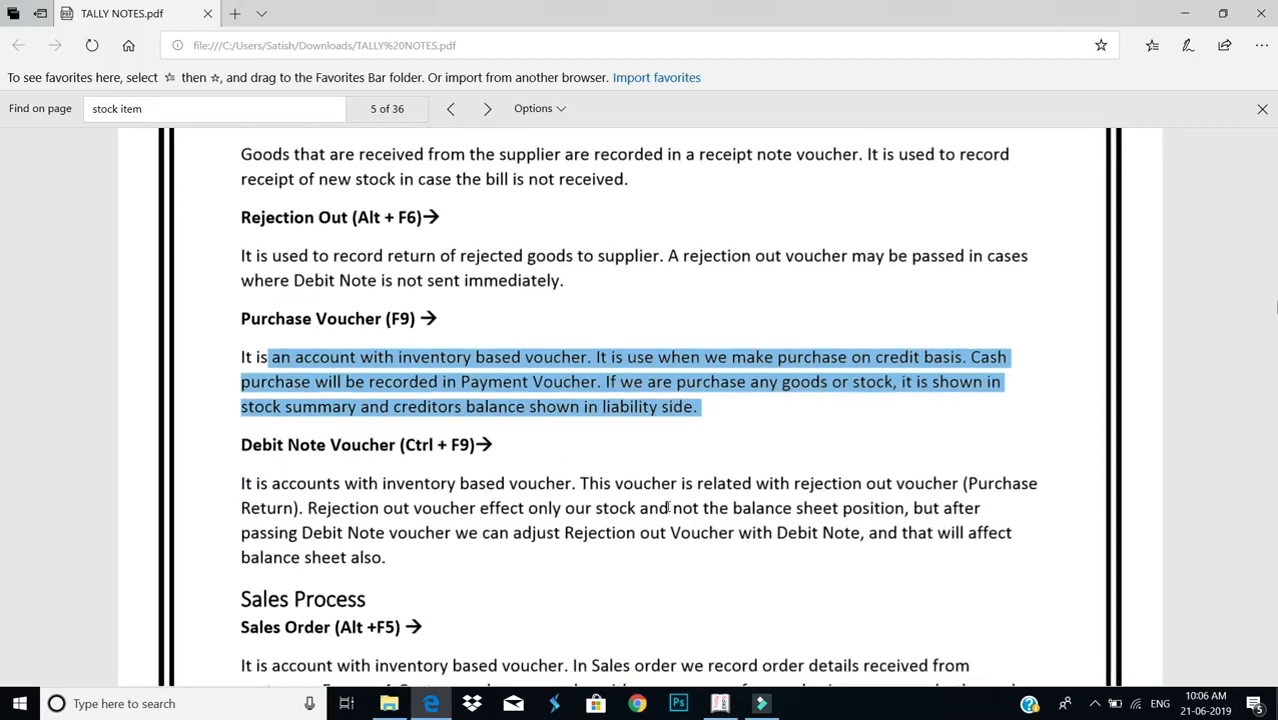
{"action": "left_click", "coordinate": [508, 368]}
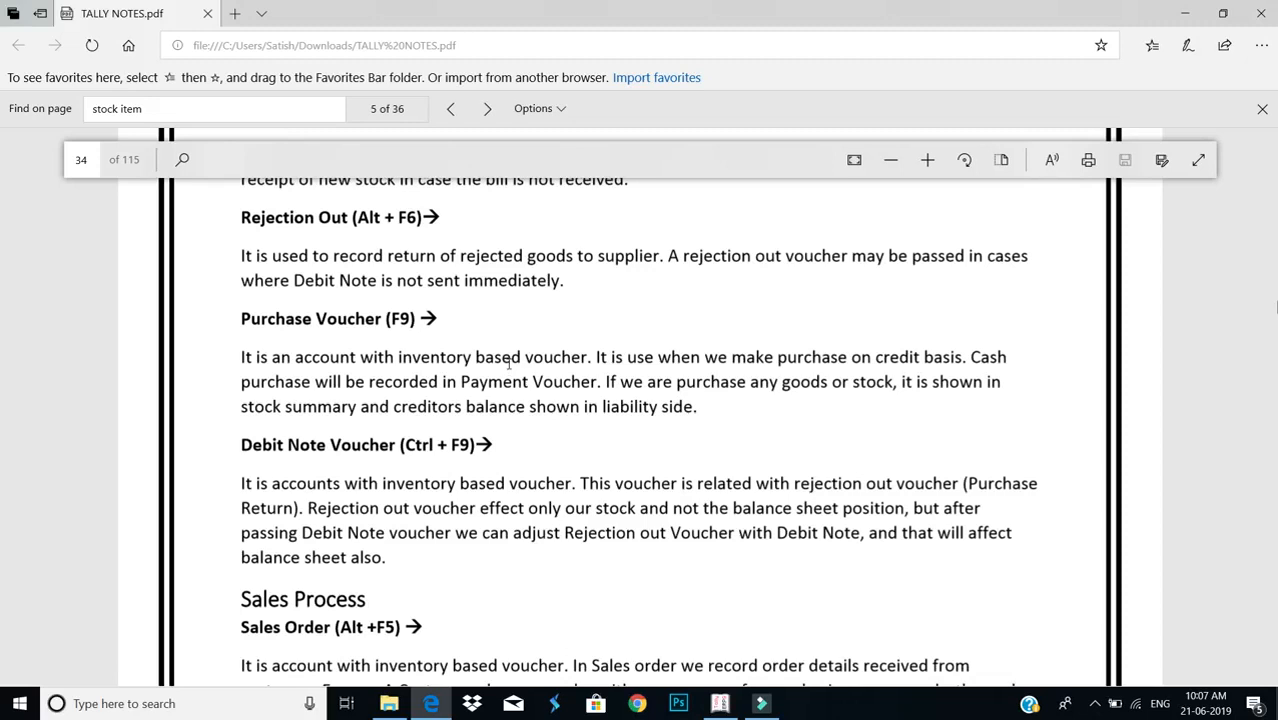
Read the Debit Note Voucher (Ctrl + F9) description, highlighting how it relates to Rejection Out and the balance sheet
{"action": "left_click_drag", "start_coordinate": [283, 483], "coordinate": [581, 557]}
{"action": "left_click", "coordinate": [518, 510]}
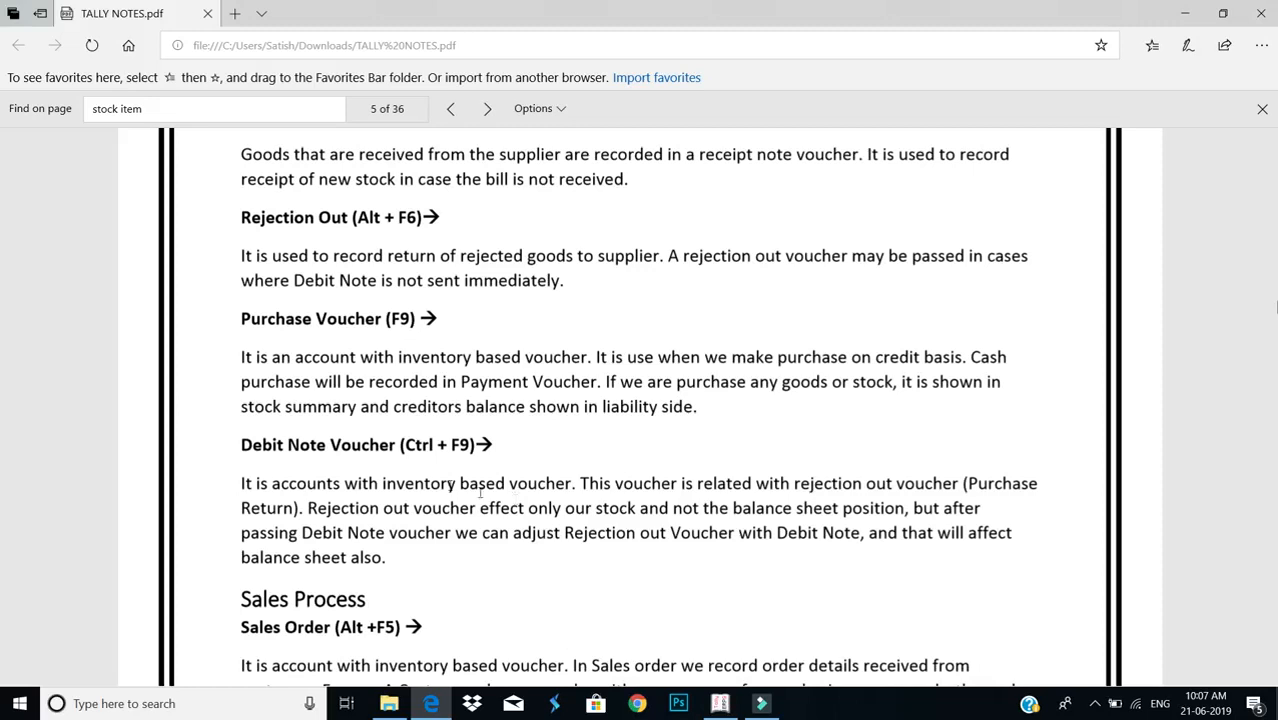
{"action": "left_click_drag", "start_coordinate": [257, 483], "coordinate": [393, 502]}
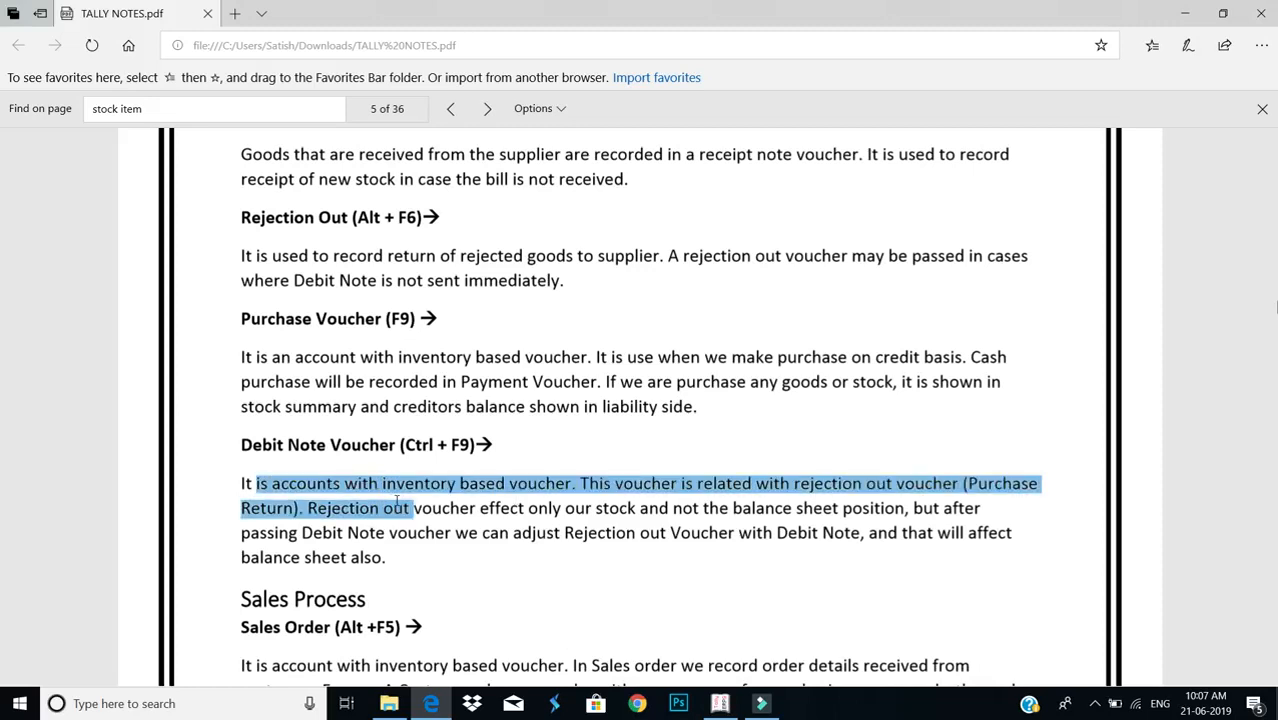
{"action": "left_click_drag", "start_coordinate": [397, 500], "coordinate": [419, 553]}
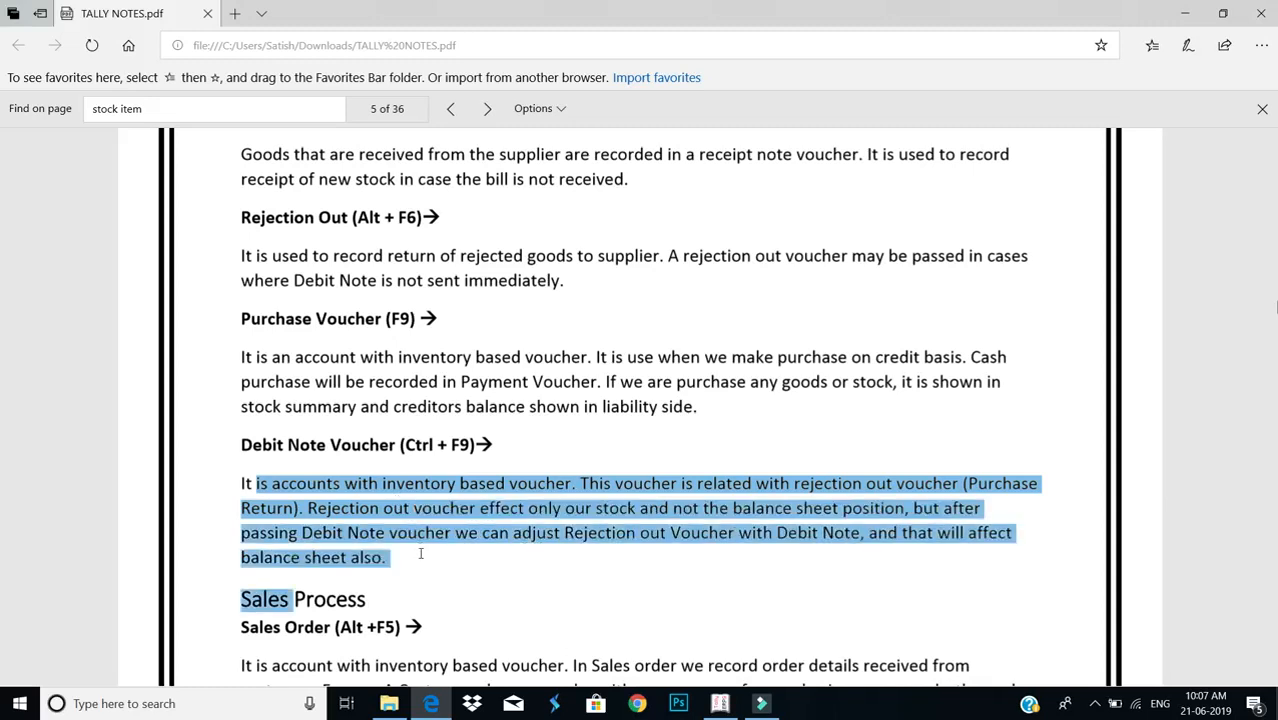
{"action": "left_click", "coordinate": [405, 490]}
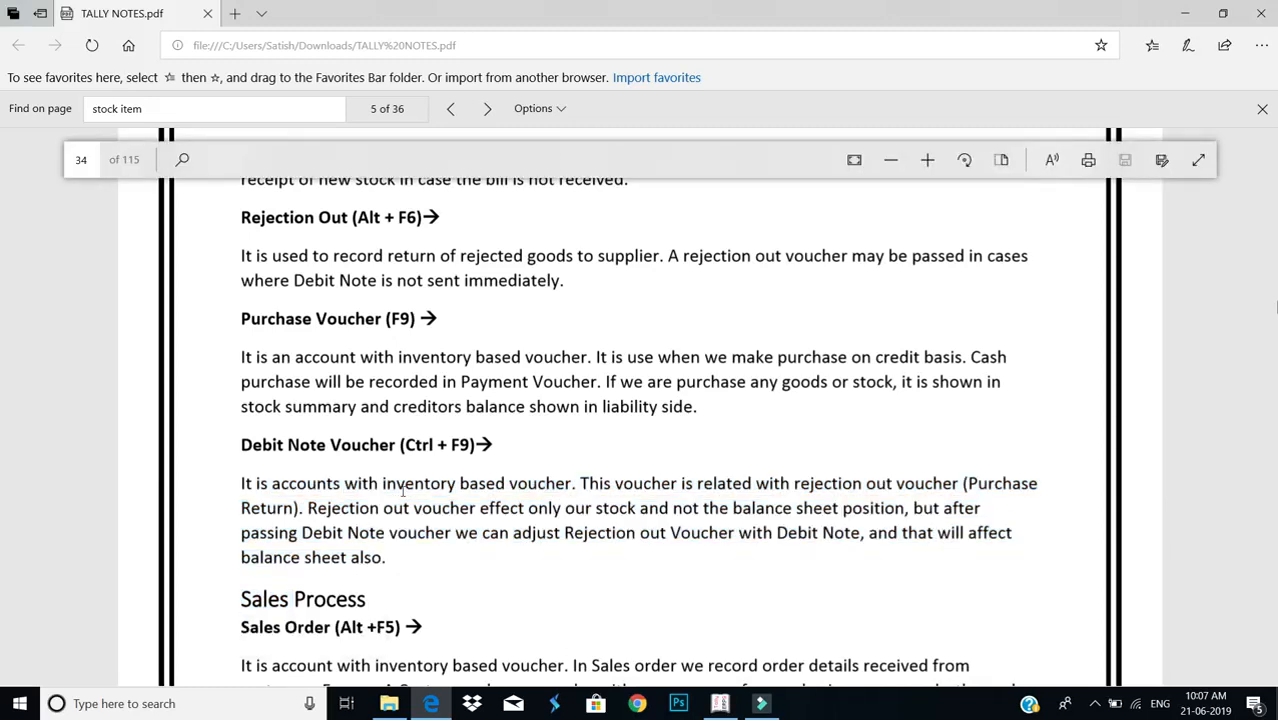
{"action": "left_click_drag", "start_coordinate": [299, 446], "coordinate": [437, 446]}
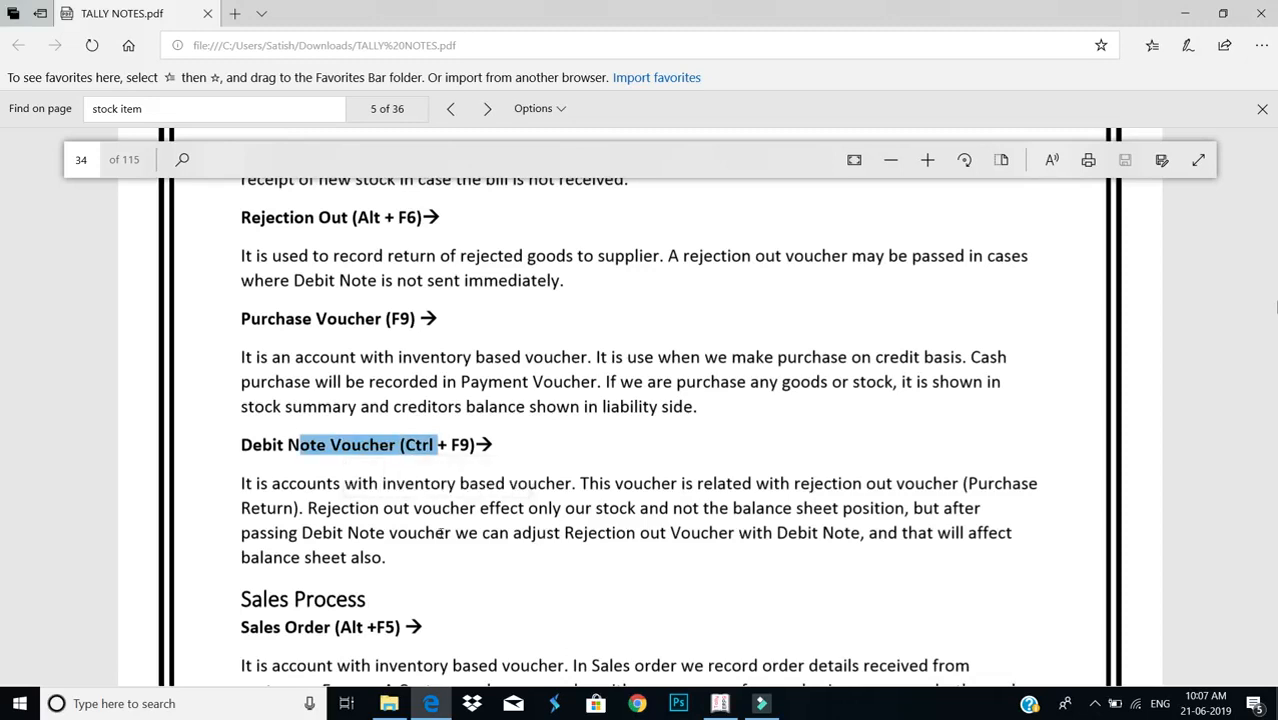
Review the whole Purchase Process section from Purchase Order through Debit Note Voucher
{"action": "scroll", "coordinate": [441, 533], "scroll_direction": "up", "scroll_amount": 3}
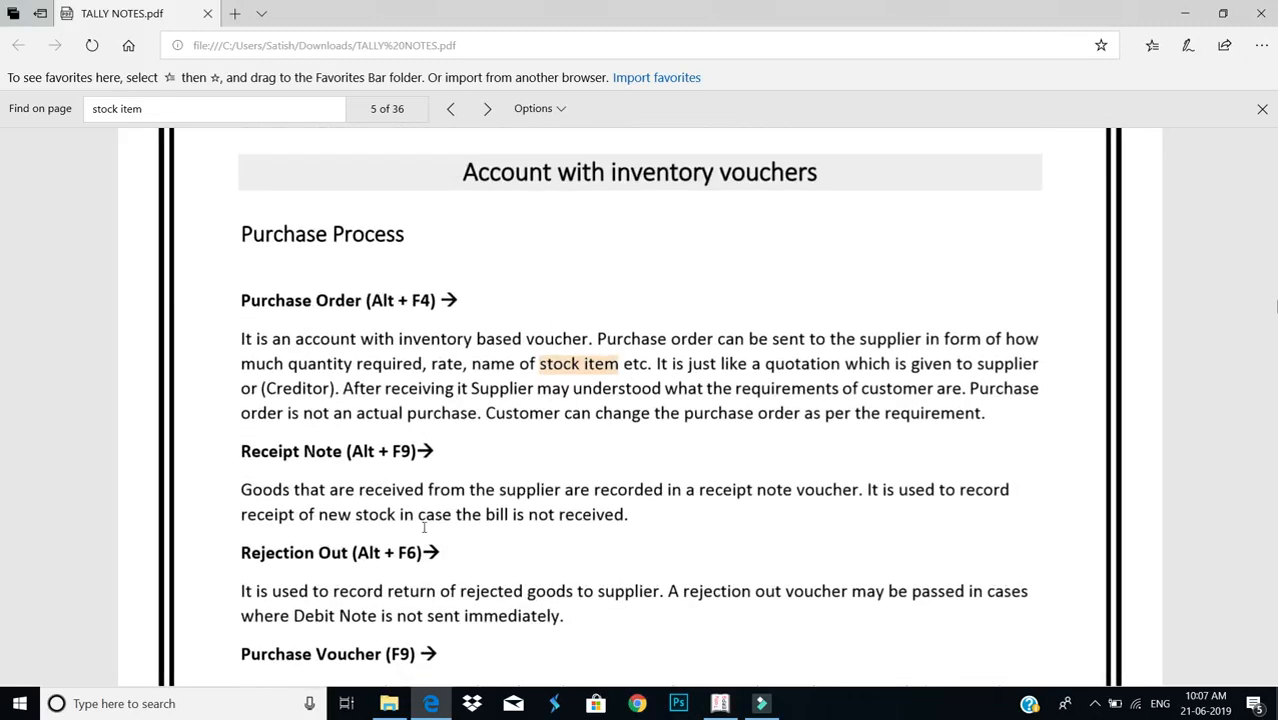
{"action": "scroll", "coordinate": [424, 528], "scroll_direction": "down", "scroll_amount": 3}
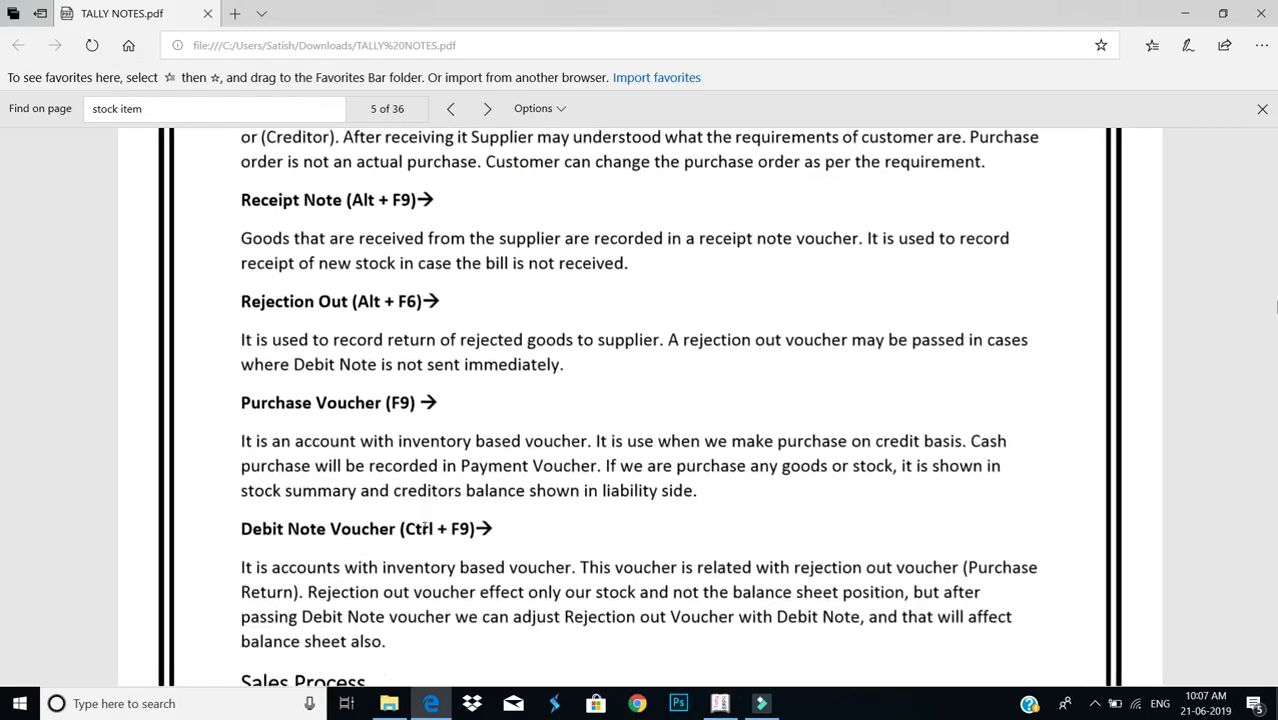
{"action": "scroll", "coordinate": [424, 525], "scroll_direction": "down", "scroll_amount": 2}
{"action": "scroll", "coordinate": [424, 513], "scroll_direction": "up", "scroll_amount": 5}
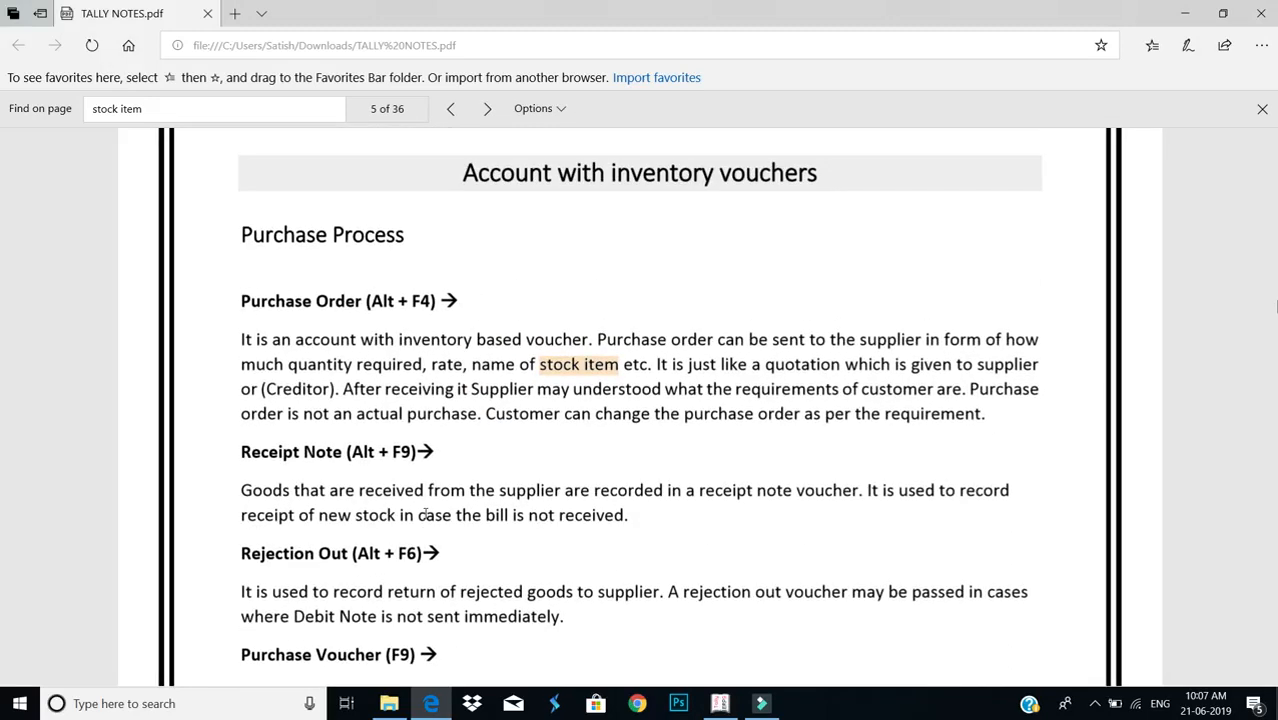
{"action": "scroll", "coordinate": [444, 494], "scroll_direction": "down", "scroll_amount": 2}
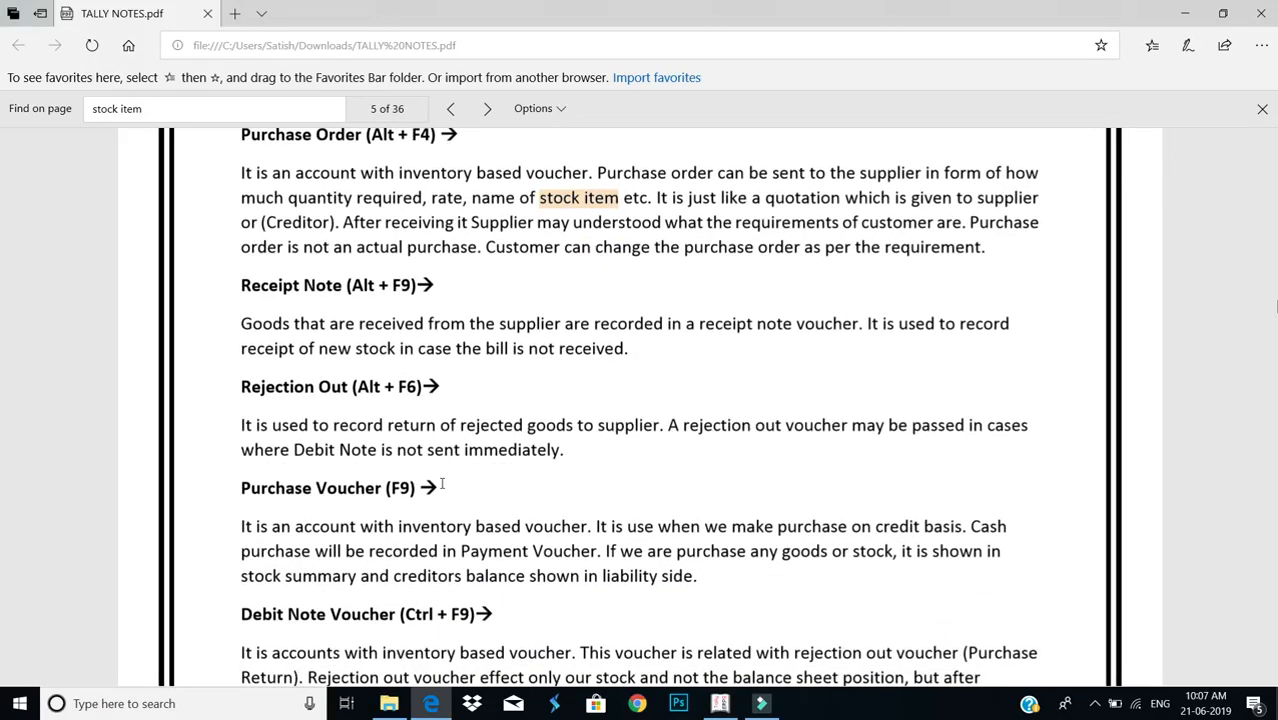
Examine the purchase process summary and the practice question with its party, stock, godown, rate and quantity parameters
{"action": "scroll", "coordinate": [444, 488], "scroll_direction": "down", "scroll_amount": 15}
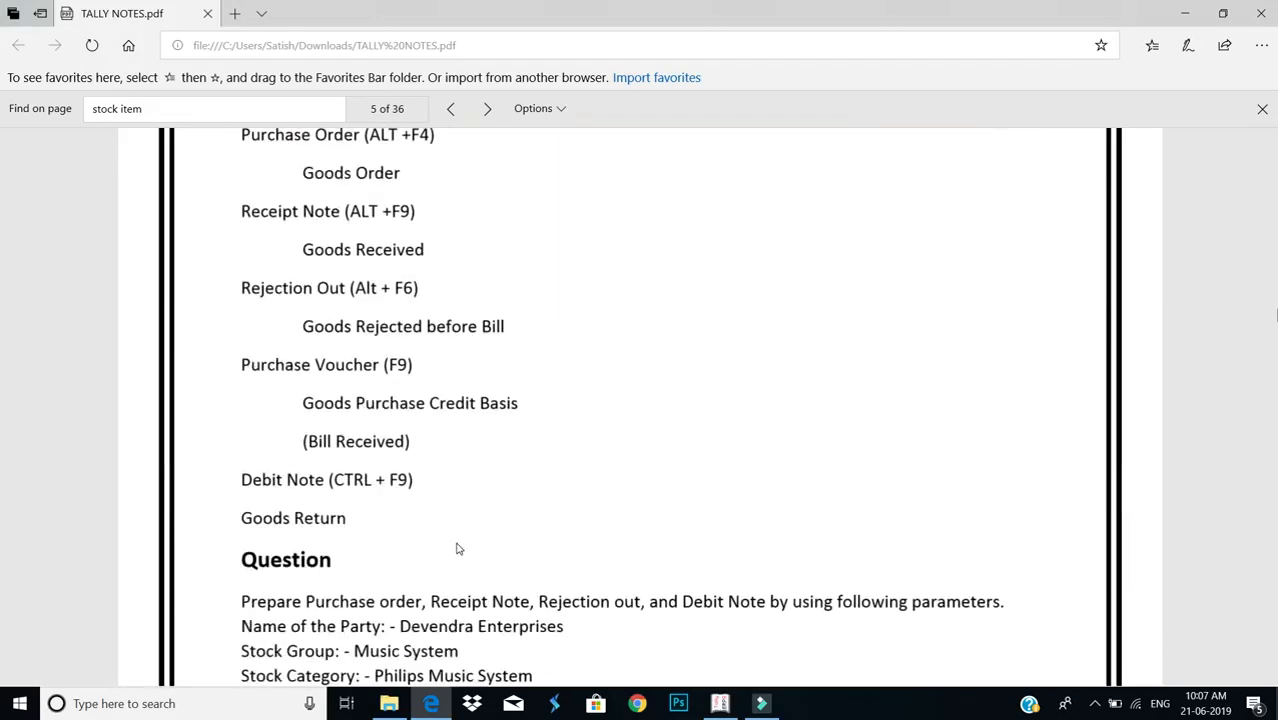
{"action": "scroll", "coordinate": [456, 548], "scroll_direction": "down", "scroll_amount": 4}
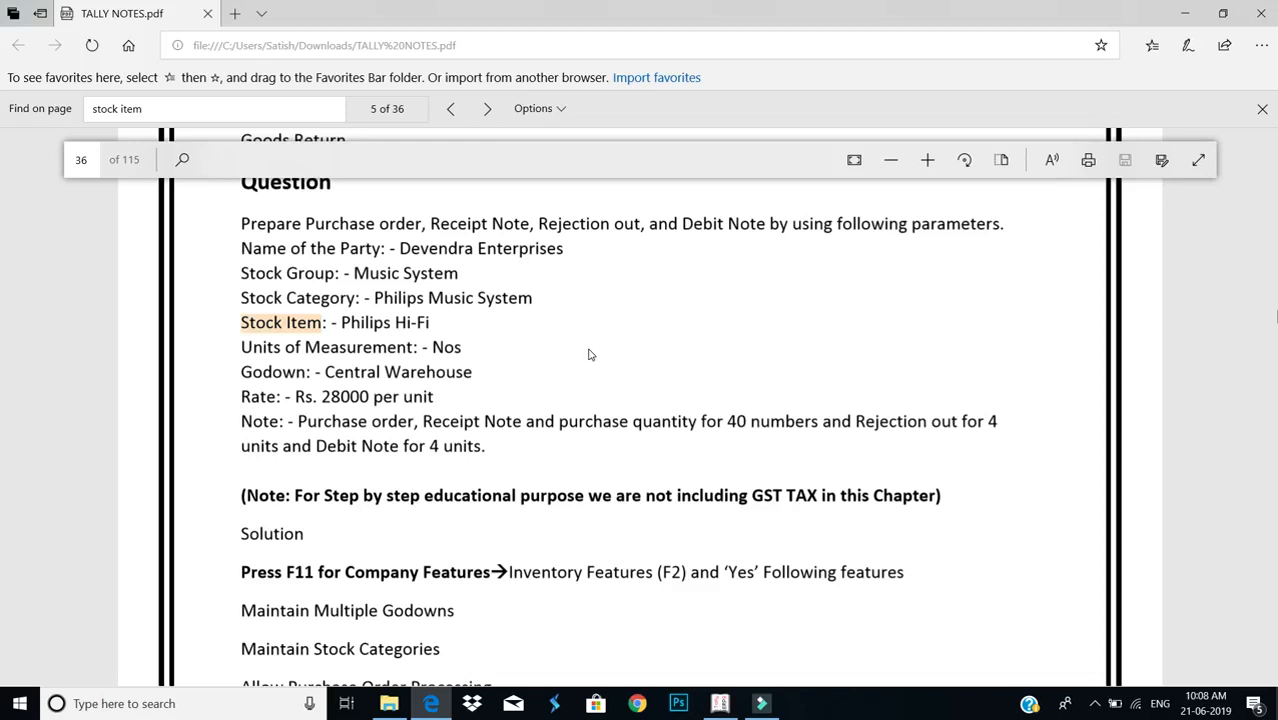
{"action": "scroll", "coordinate": [573, 358], "scroll_direction": "down", "scroll_amount": 2}
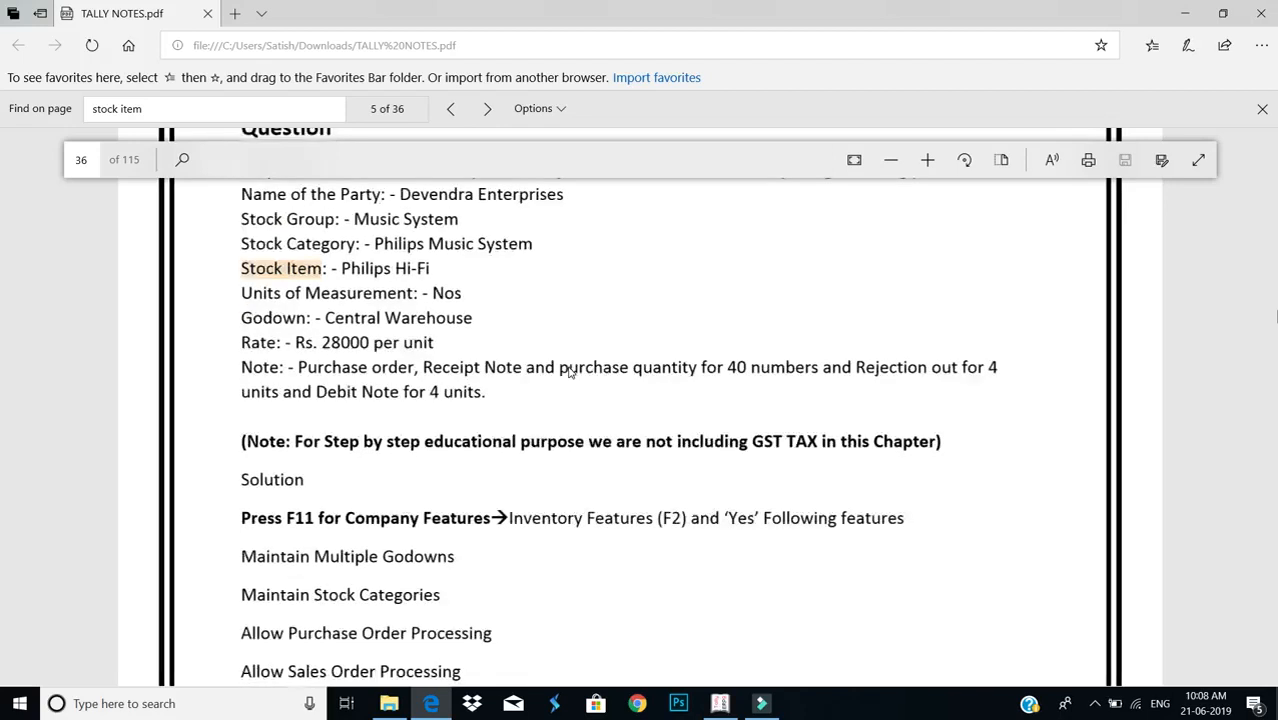
{"action": "scroll", "coordinate": [562, 380], "scroll_direction": "up", "scroll_amount": 3}
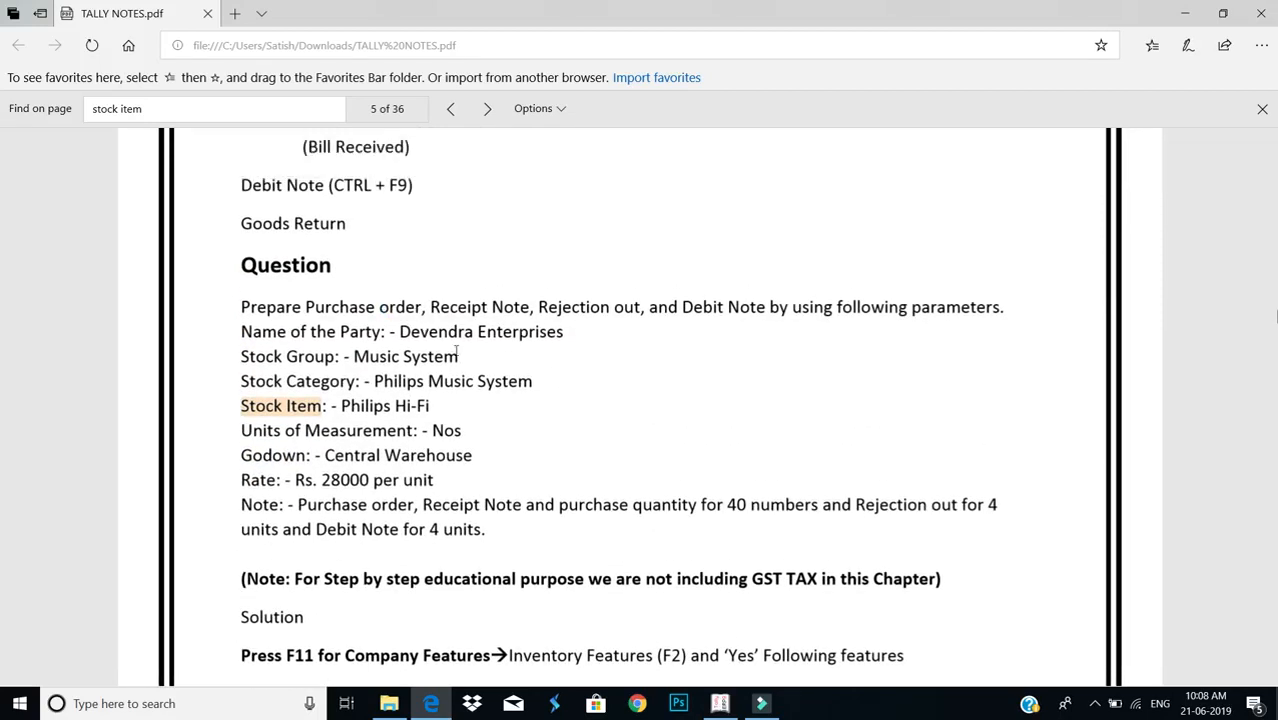
Switch to Tally.ERP 9 and shut the open Learn More company
{"action": "left_click", "coordinate": [720, 703]}
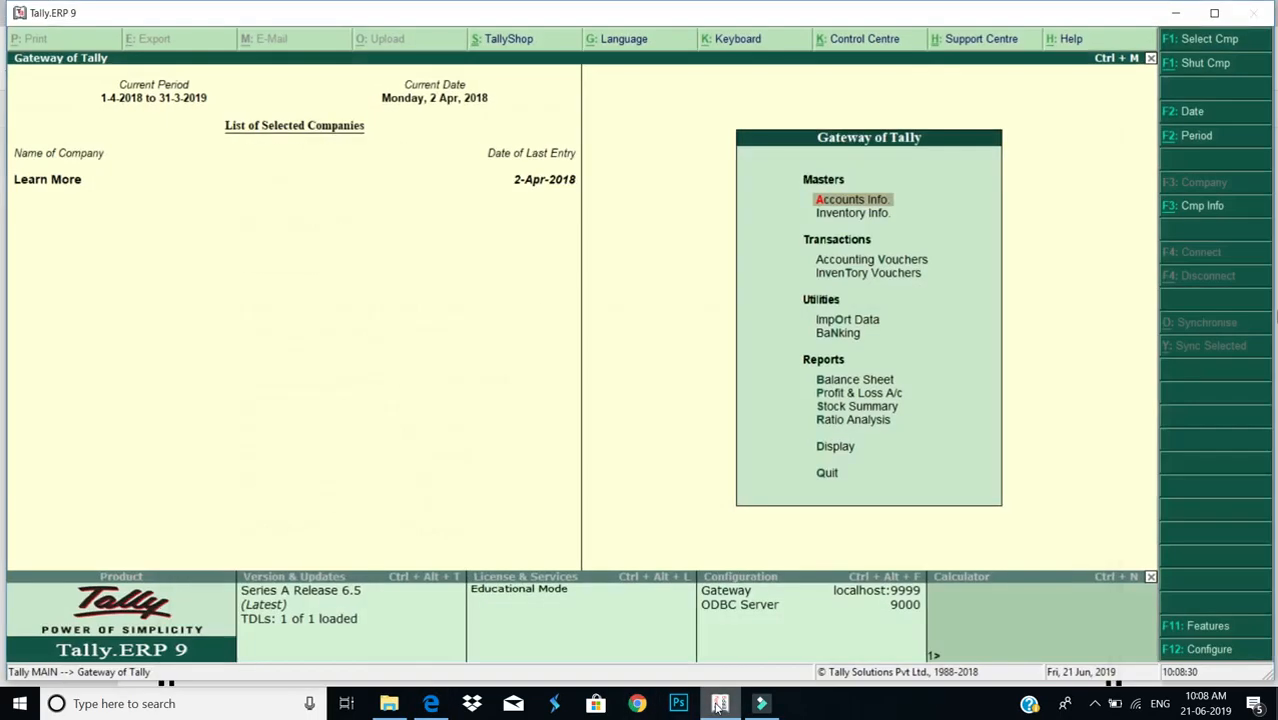
{"action": "left_click", "coordinate": [860, 264]}
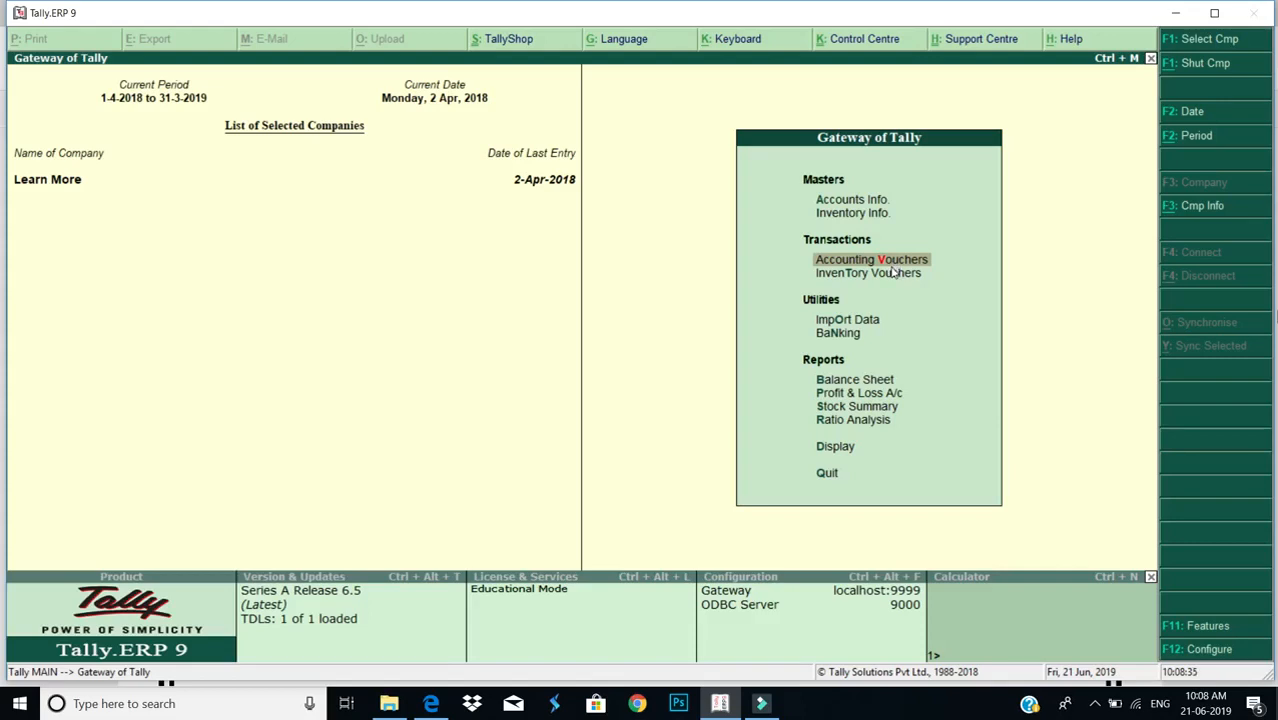
{"action": "key", "text": "alt+F1"}
Create a company named A1 in India, choosing the state that matches "Maha"
{"action": "left_click", "coordinate": [893, 293]}
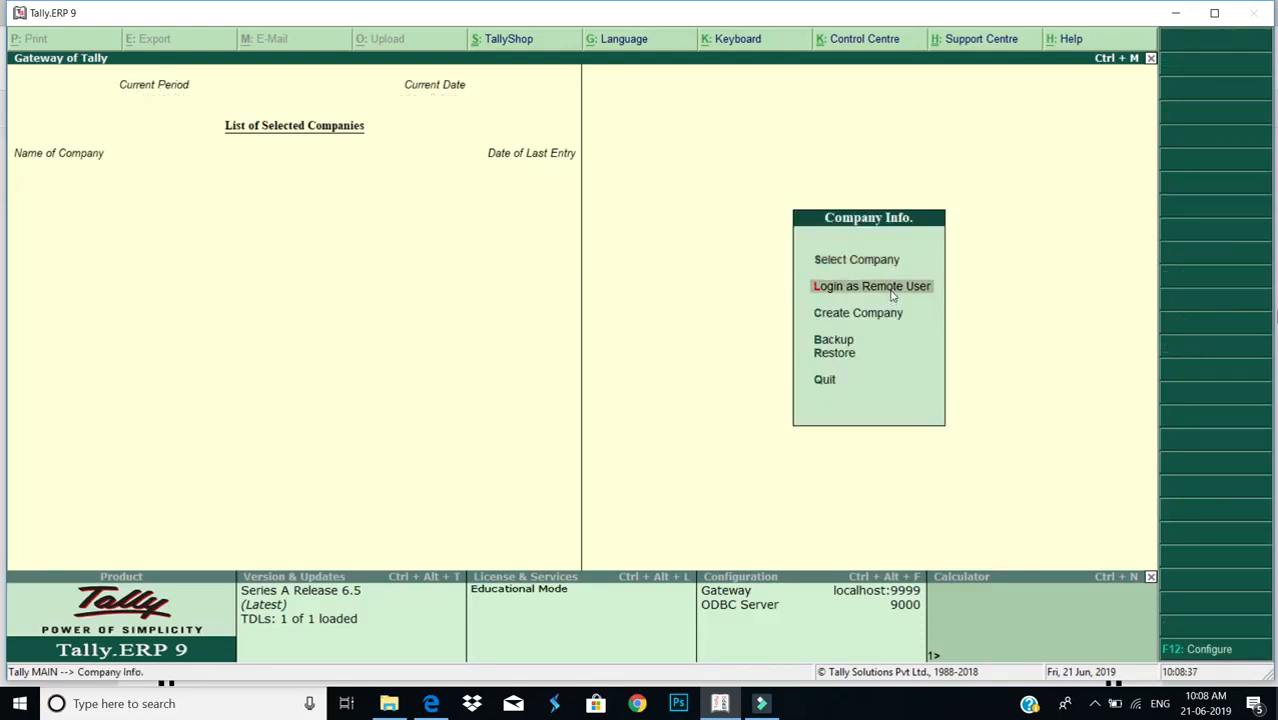
{"action": "key", "text": "Down"}
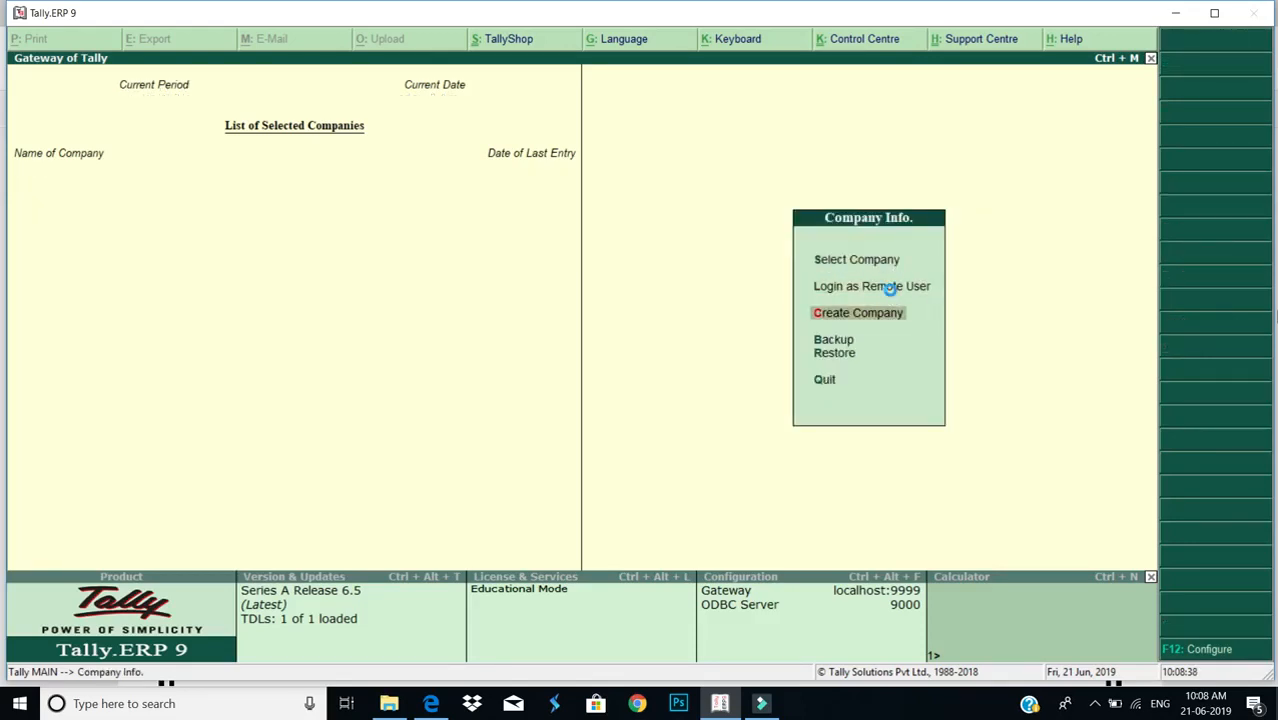
{"action": "key", "text": "Return"}
{"action": "type", "text": "A1"}
{"action": "key", "text": "Return"}
{"action": "key", "text": "Return"}
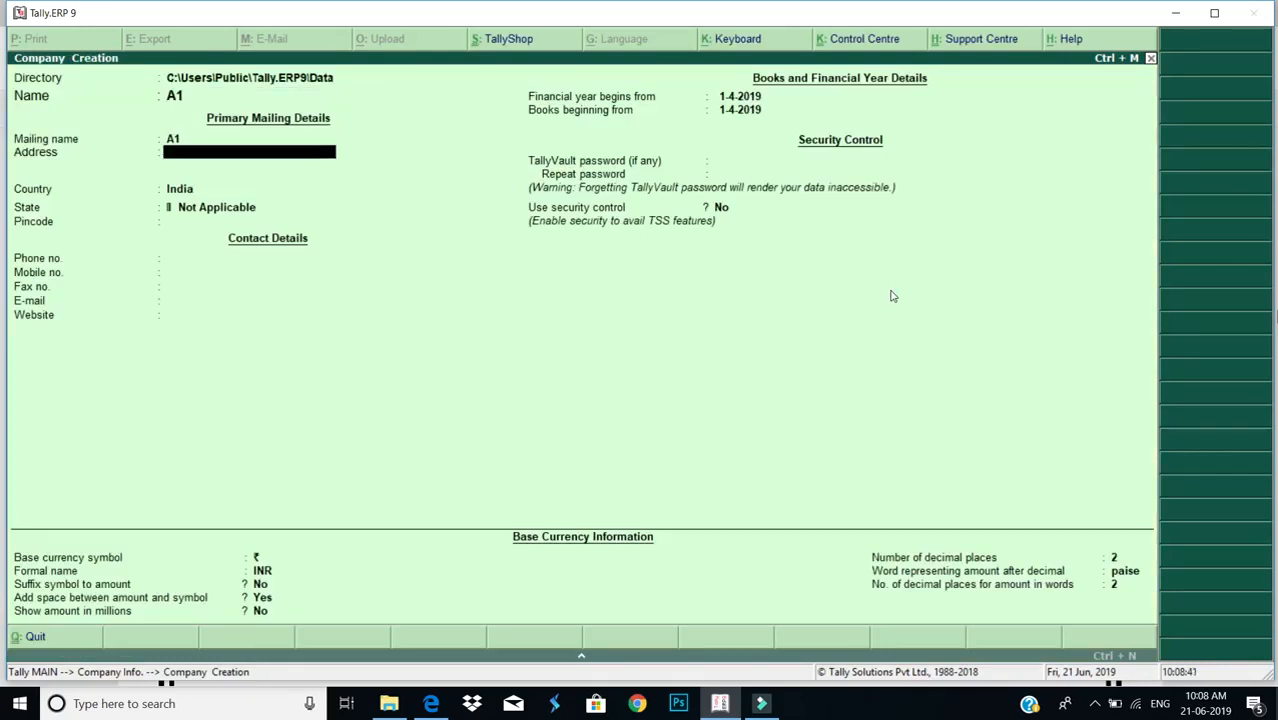
{"action": "key", "text": "Return"}
{"action": "key", "text": "Return"}
{"action": "type", "text": "Maha"}
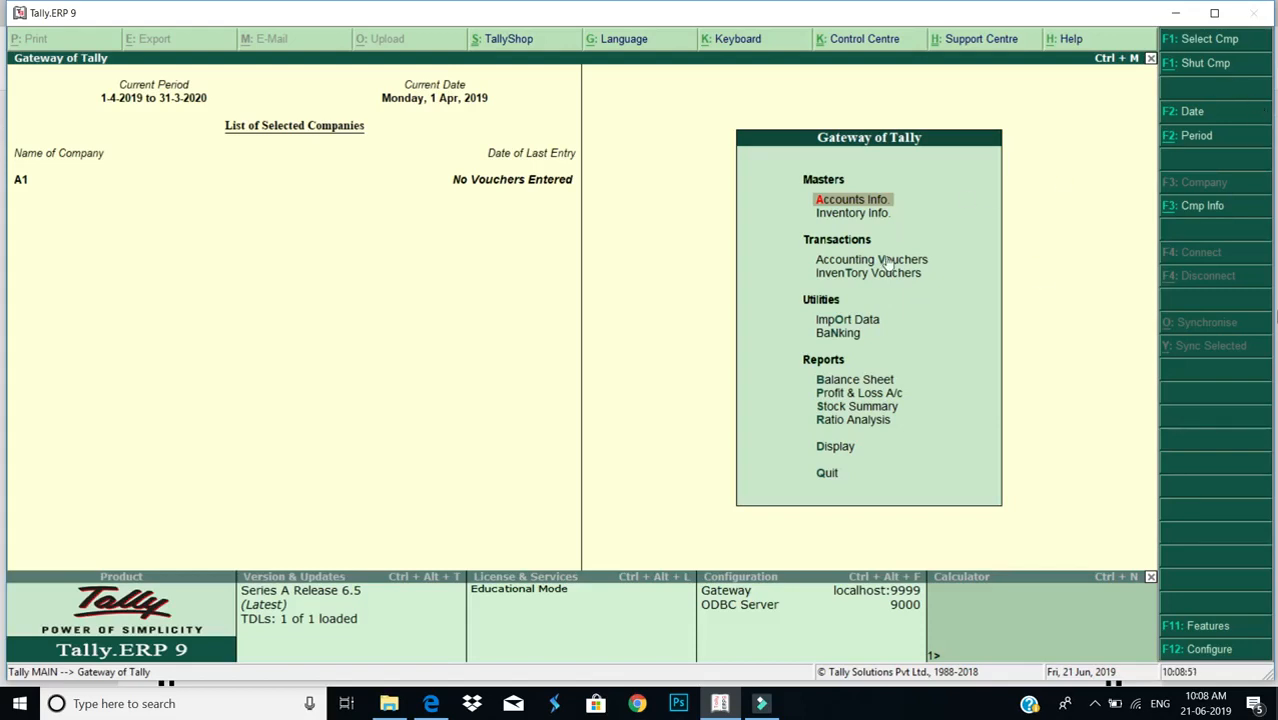
Start accounting voucher entry in company A1 and open the company's Inventory Features
{"action": "left_click", "coordinate": [918, 264]}
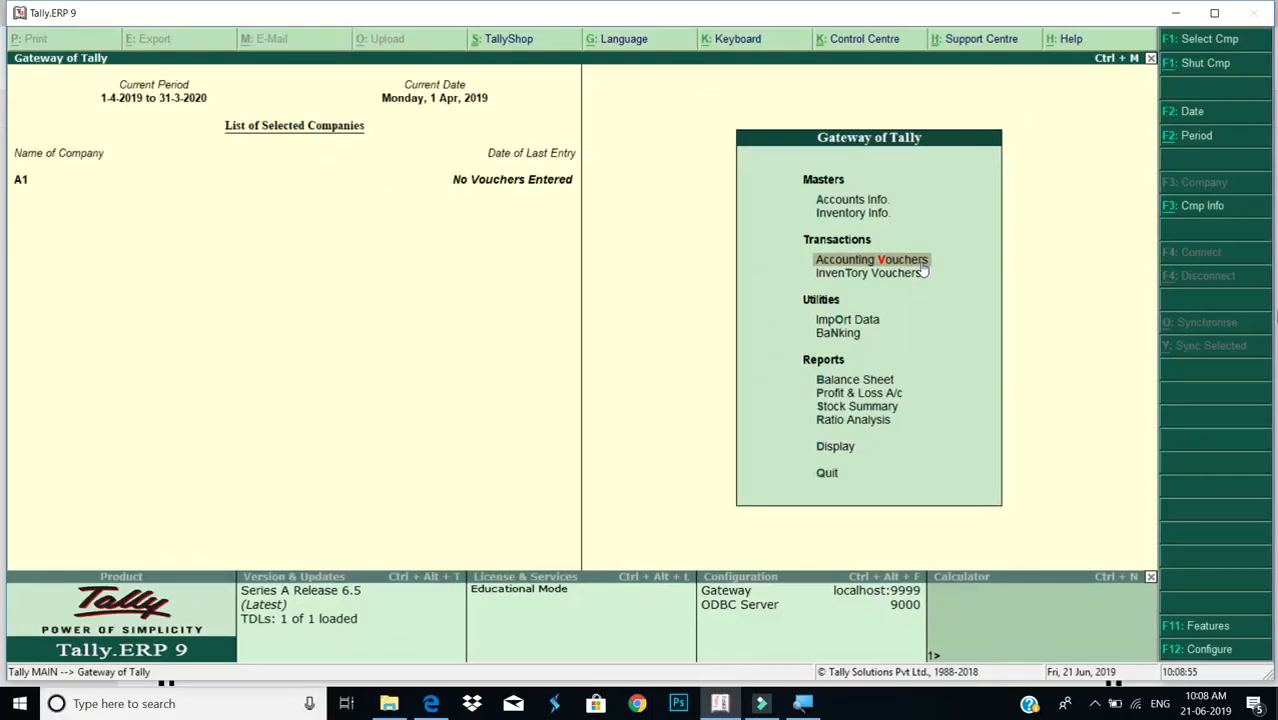
{"action": "left_click", "coordinate": [922, 266]}
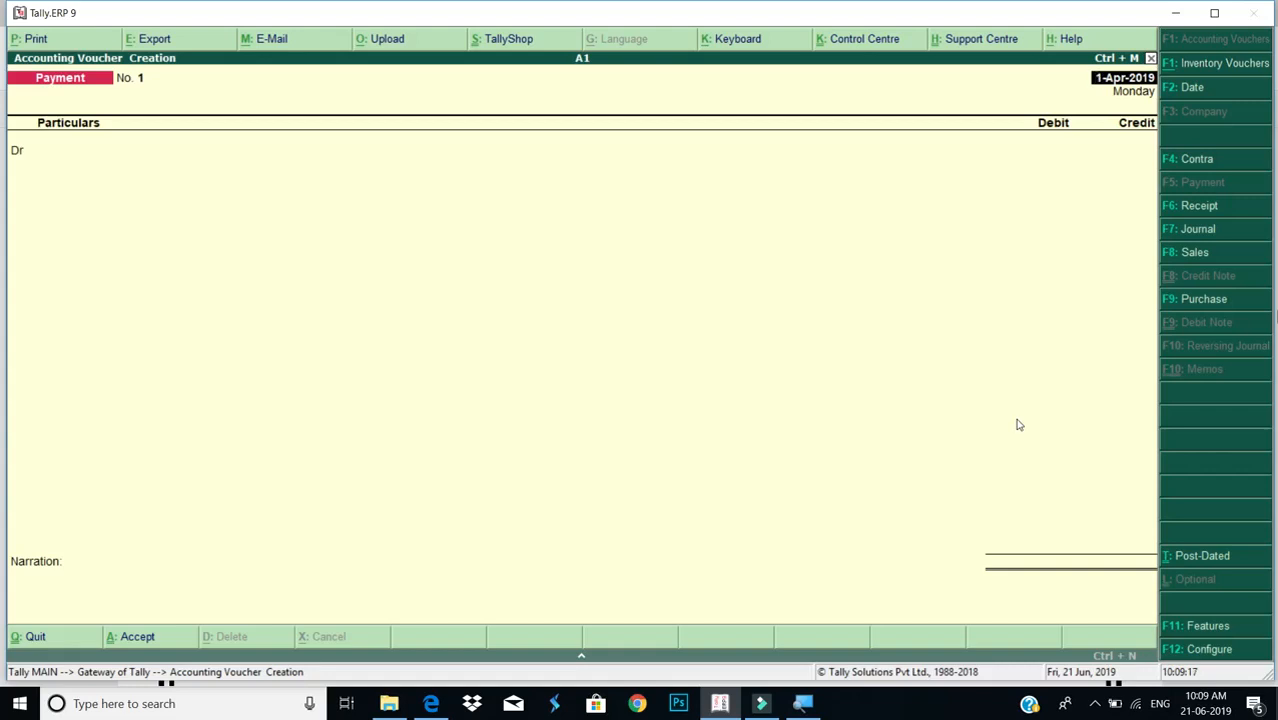
{"action": "key", "text": "F11"}
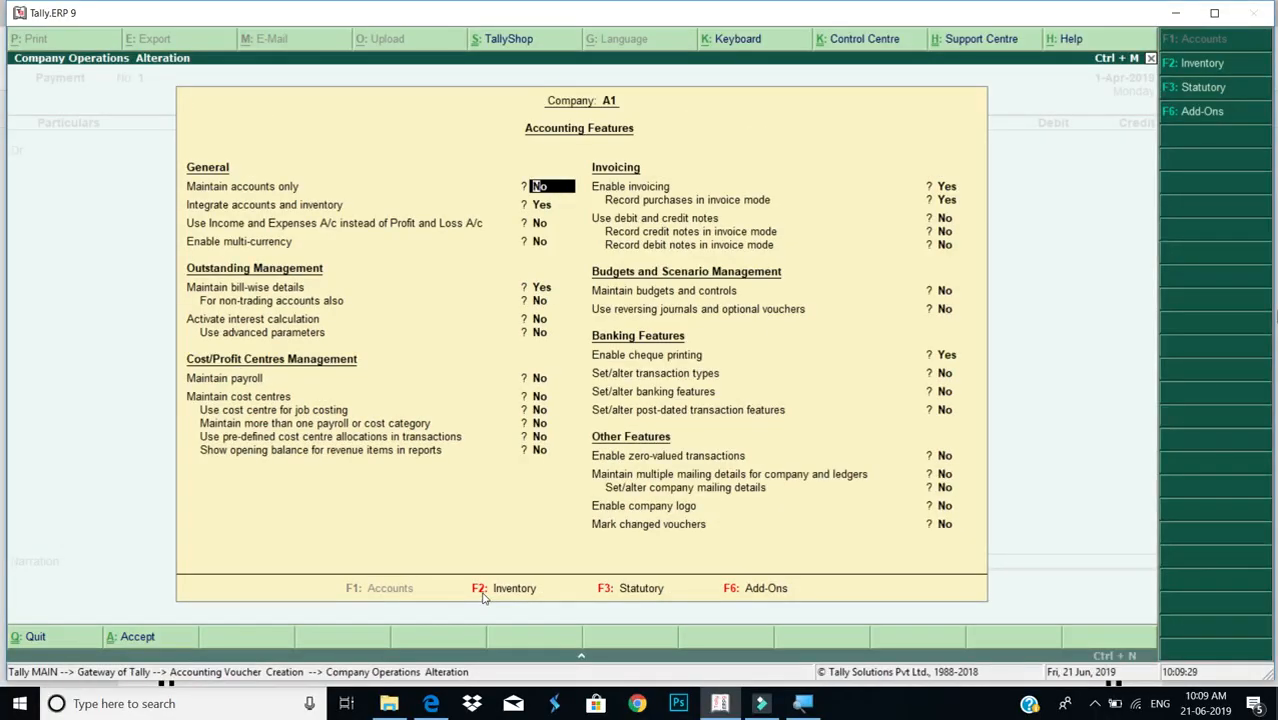
{"action": "left_click", "coordinate": [483, 594]}
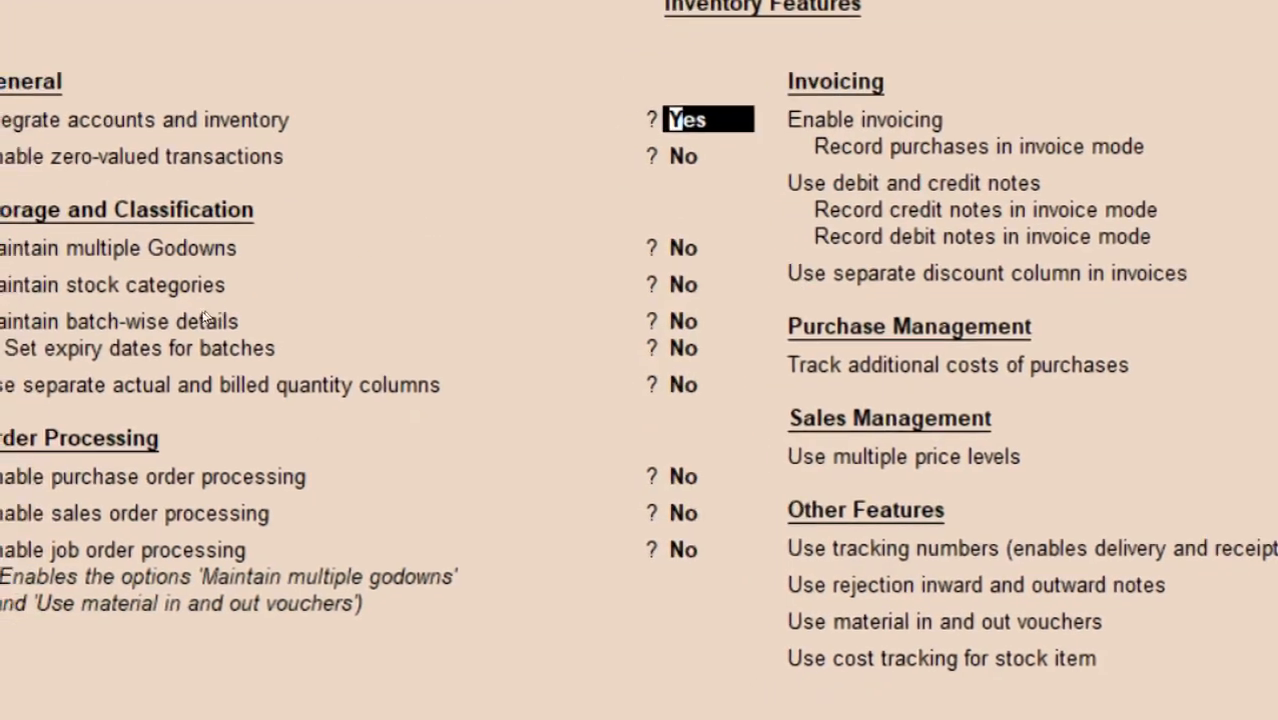
Enable multiple godowns and stock categories in the Inventory Features by setting both to Yes
{"action": "key", "text": "Return"}
{"action": "key", "text": "Return"}
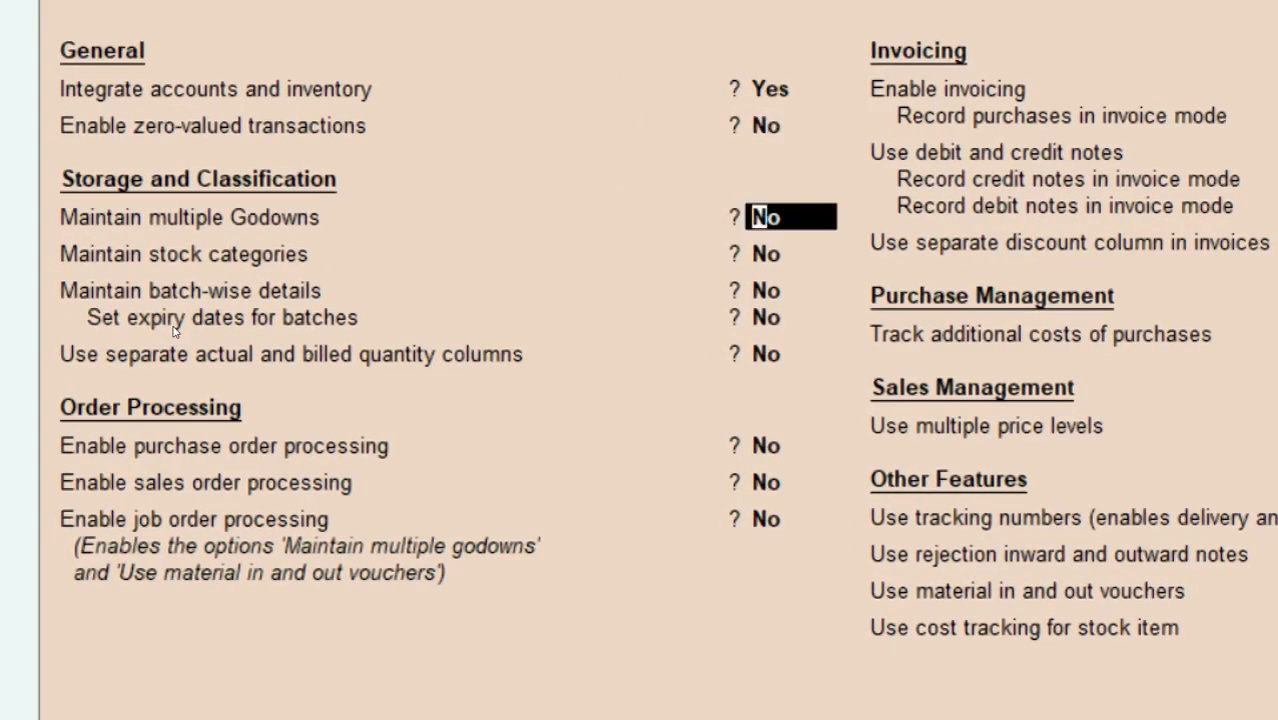
{"action": "type", "text": "yes"}
{"action": "key", "text": "Return"}
{"action": "type", "text": "ye"}
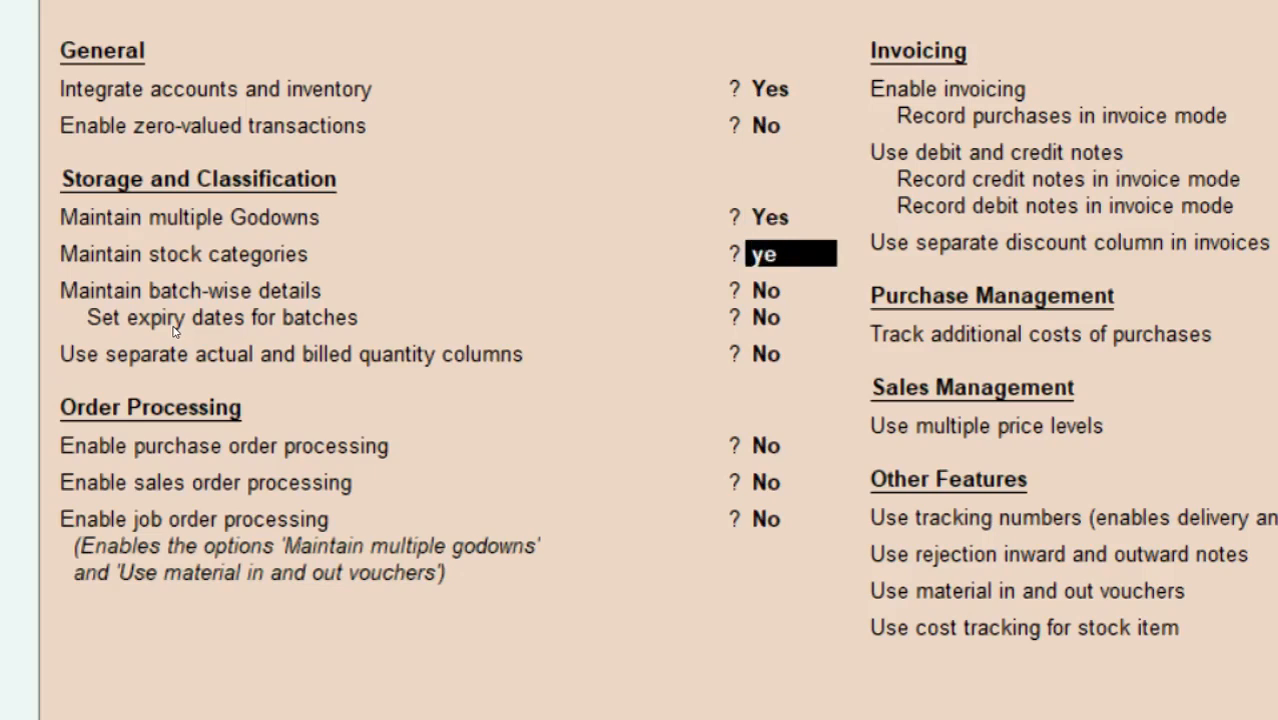
{"action": "type", "text": "s"}
{"action": "key", "text": "Return"}
Set purchase order processing and sales order processing to Yes in the Inventory Features
{"action": "key", "text": "Return"}
{"action": "key", "text": "Return"}
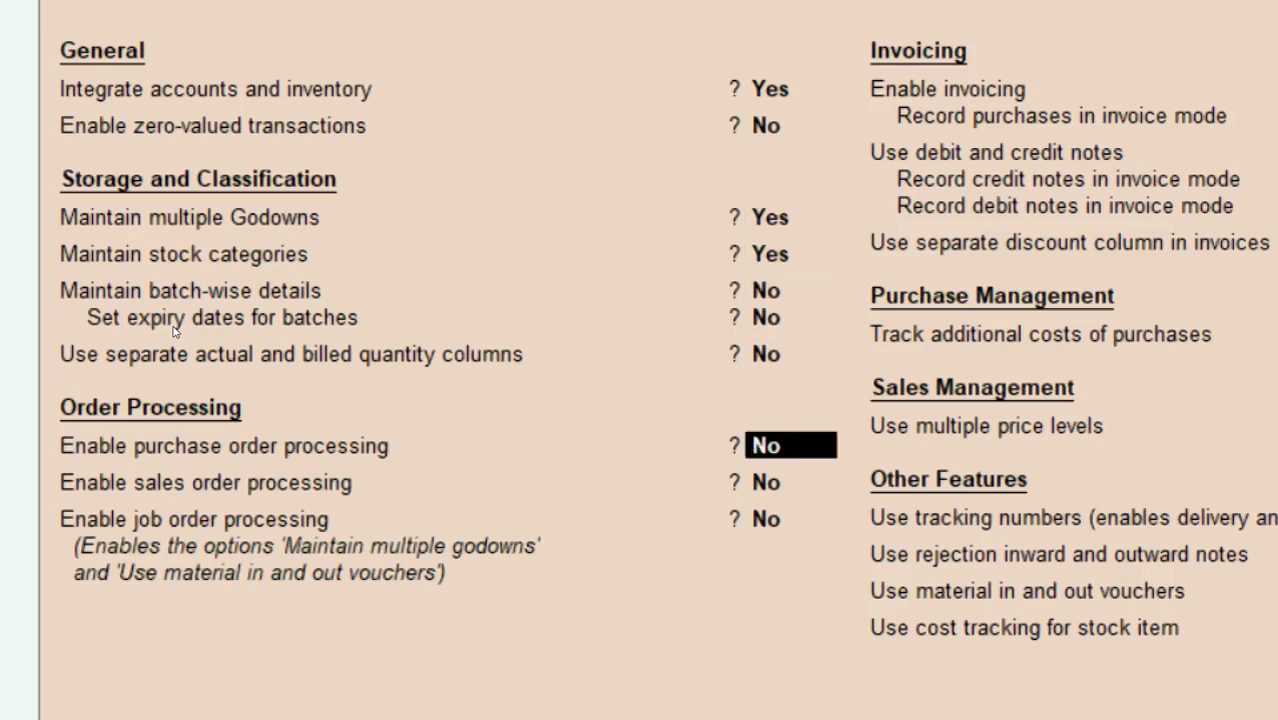
{"action": "type", "text": "yes"}
{"action": "key", "text": "Return"}
{"action": "type", "text": "yes"}
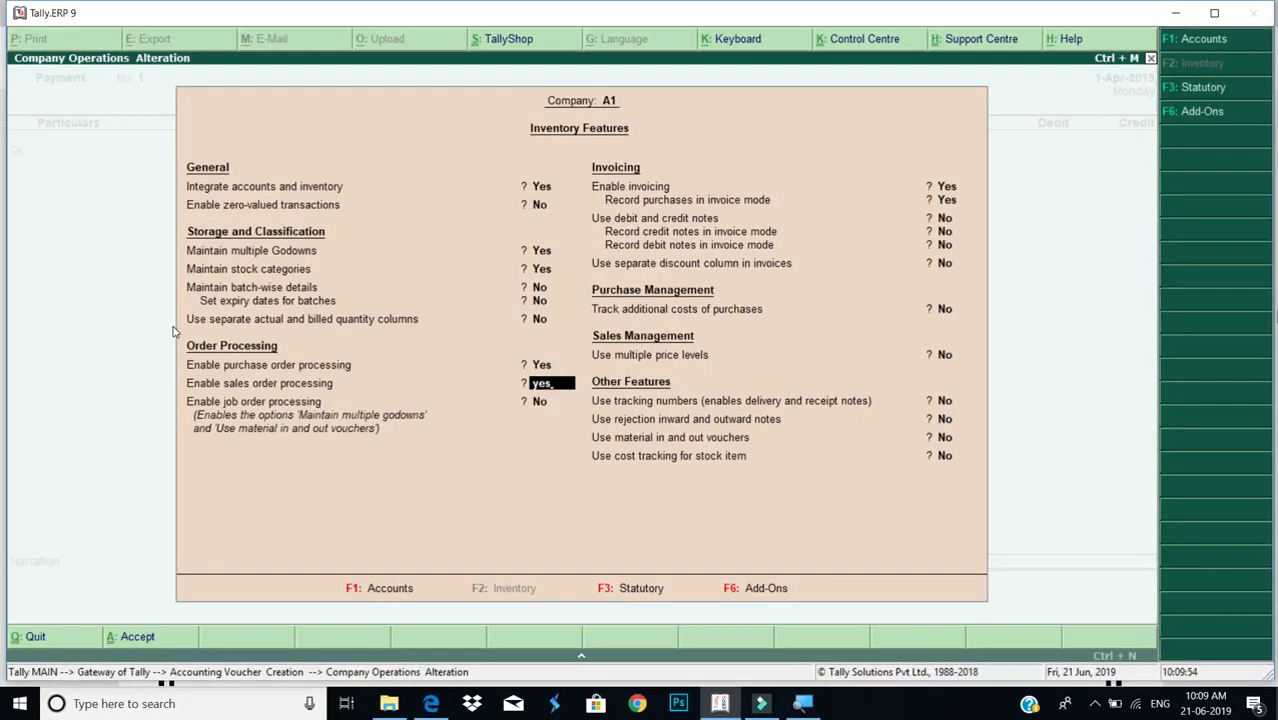
{"action": "key", "text": "Return"}
Enable debit and credit notes, and set both credit notes and debit notes to be recorded in invoice mode
{"action": "key", "text": "Return"}
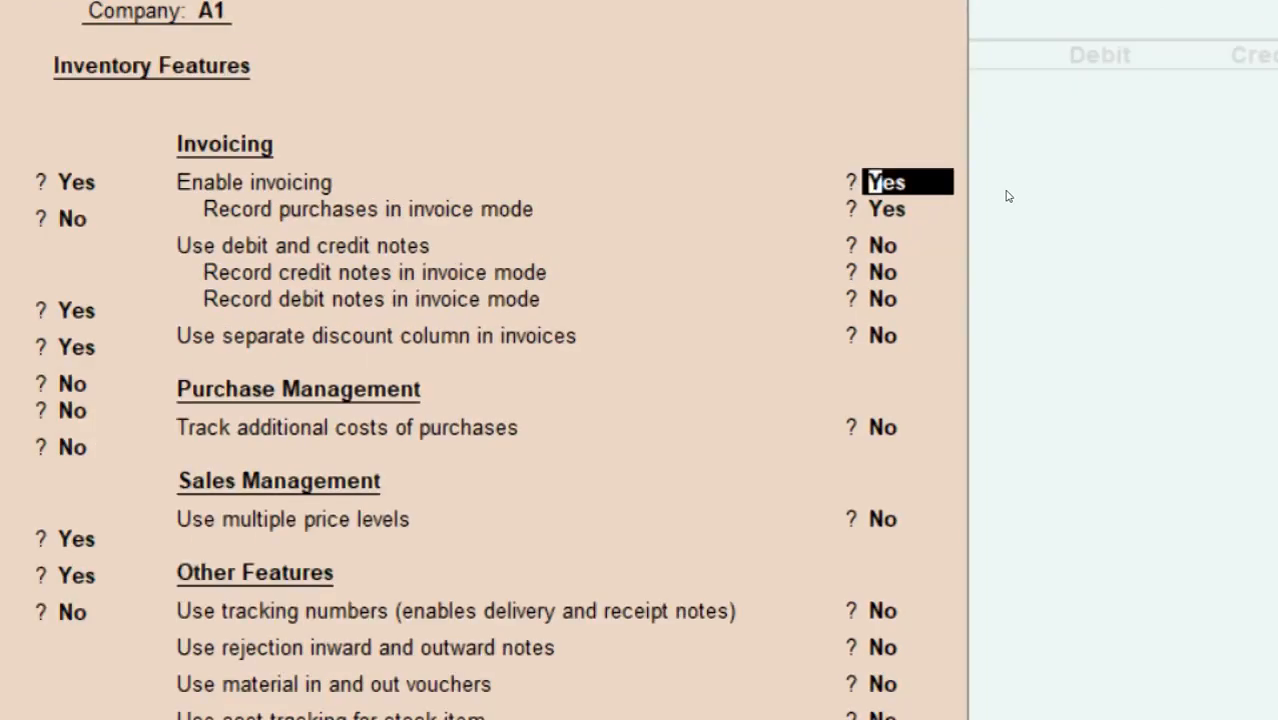
{"action": "key", "text": "Return"}
{"action": "key", "text": "Return"}
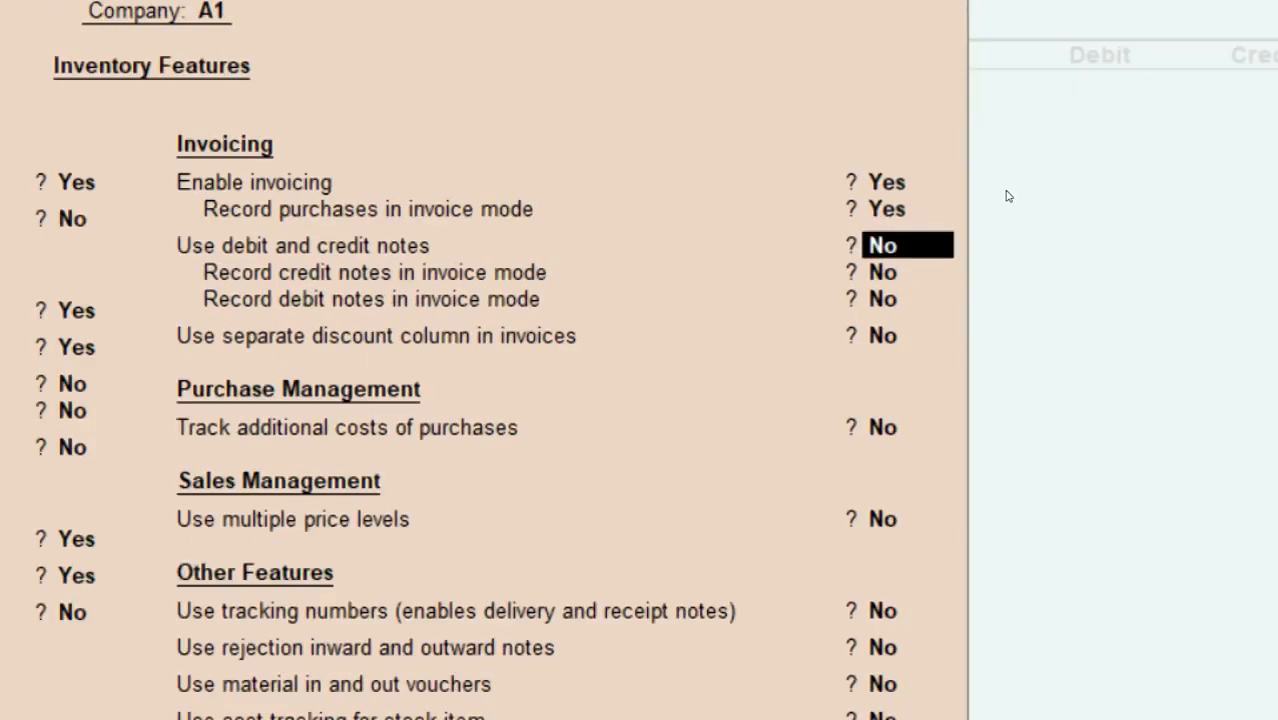
{"action": "type", "text": "yes"}
{"action": "key", "text": "Return"}
{"action": "type", "text": "yes"}
{"action": "key", "text": "Return"}
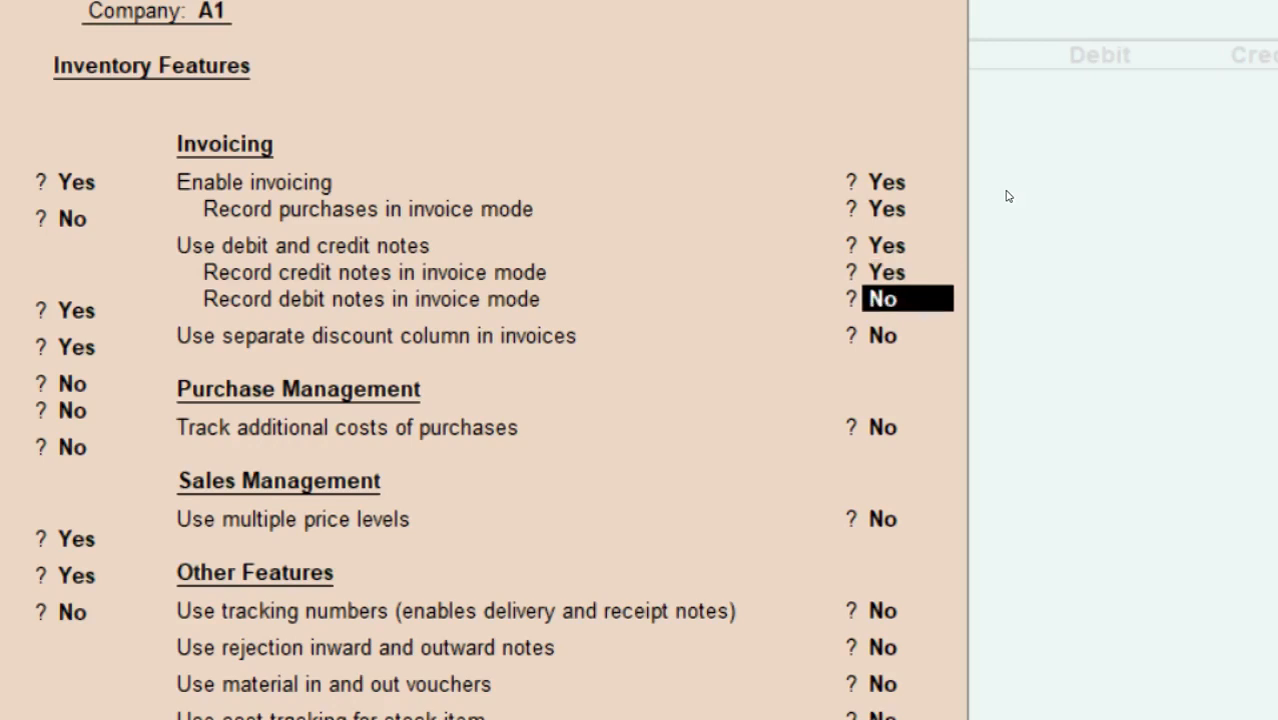
{"action": "type", "text": "yes"}
{"action": "key", "text": "Return"}
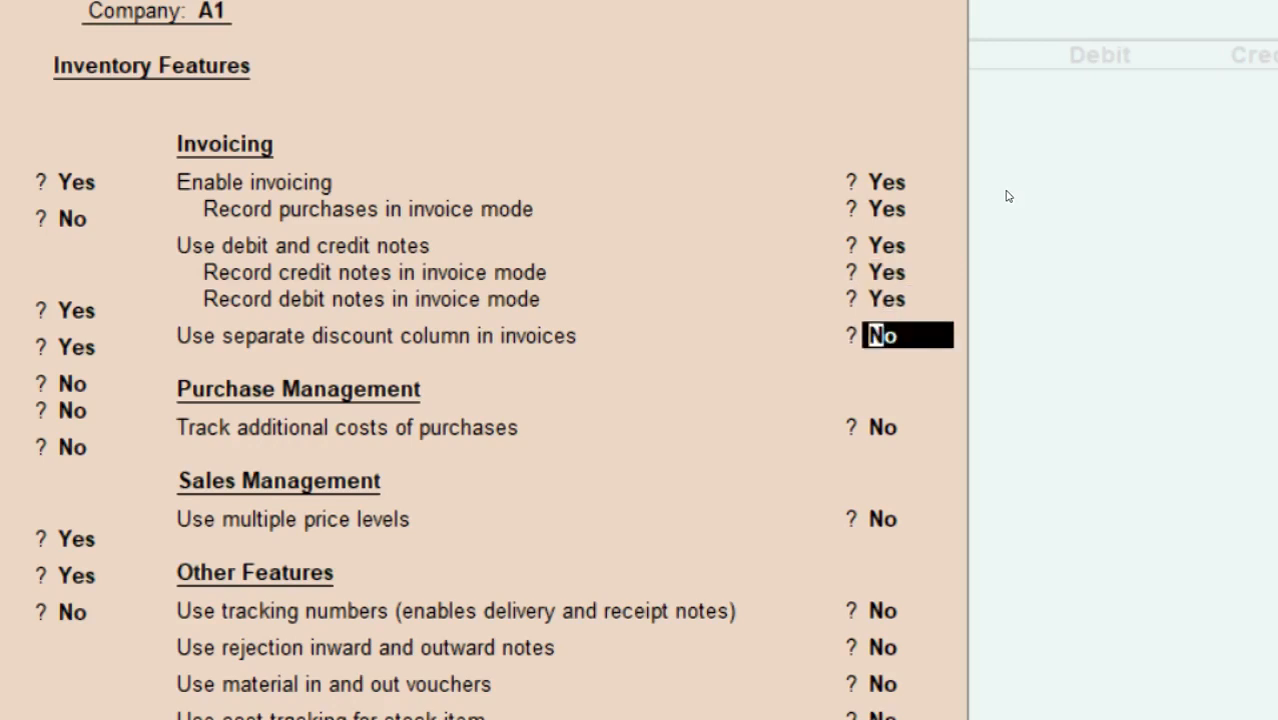
{"action": "key", "text": "Return"}
{"action": "key", "text": "Return"}
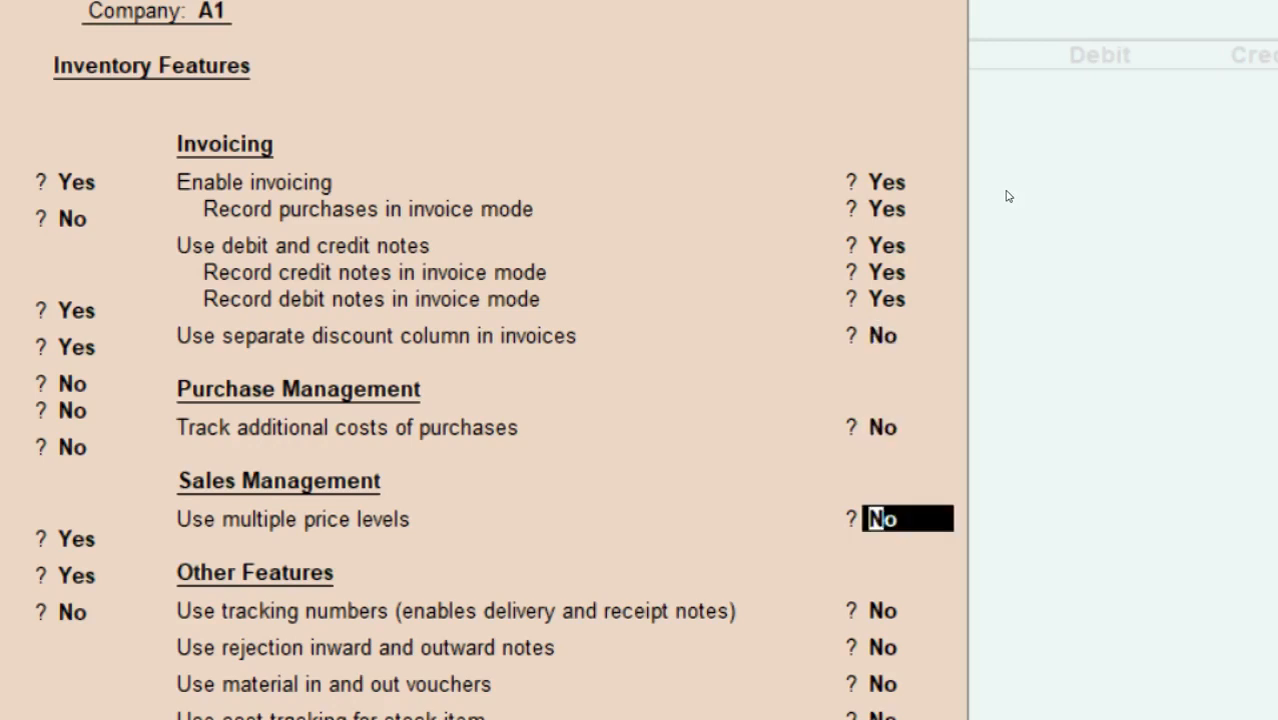
Set tracking numbers and rejection inward and outward notes to Yes, and accept the Inventory Features
{"action": "key", "text": "Return"}
{"action": "type", "text": "yes"}
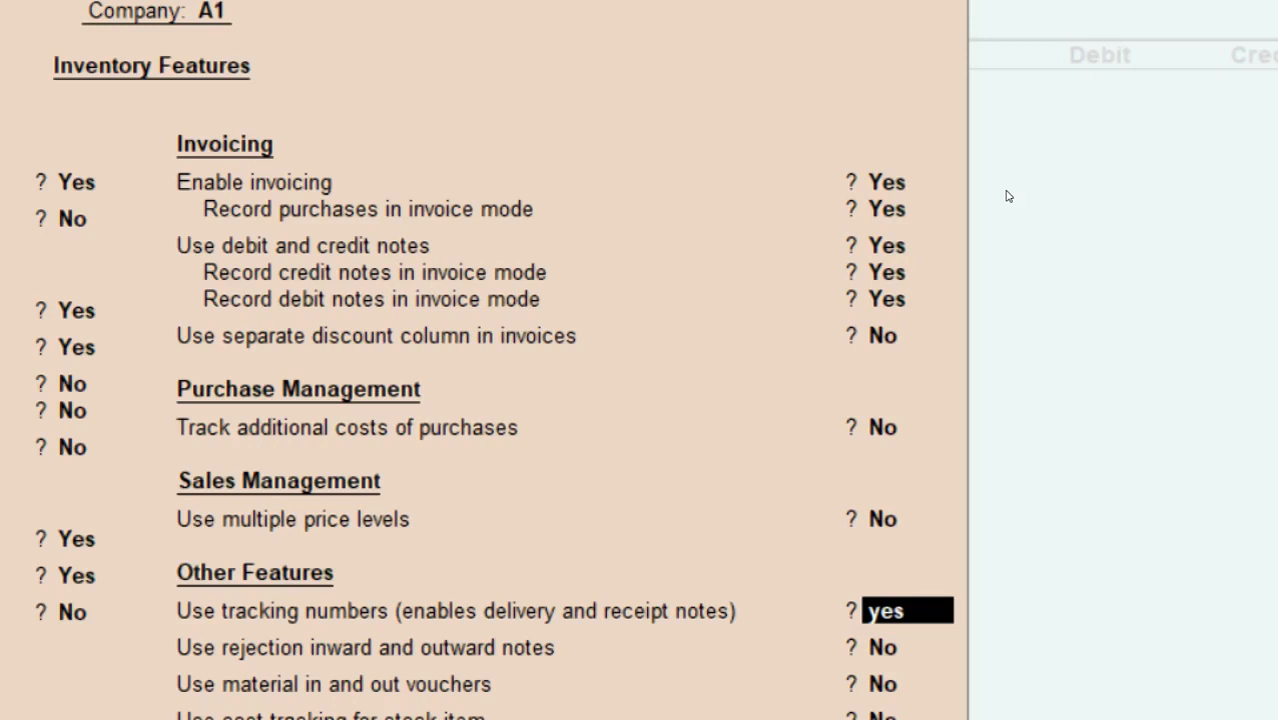
{"action": "key", "text": "Return"}
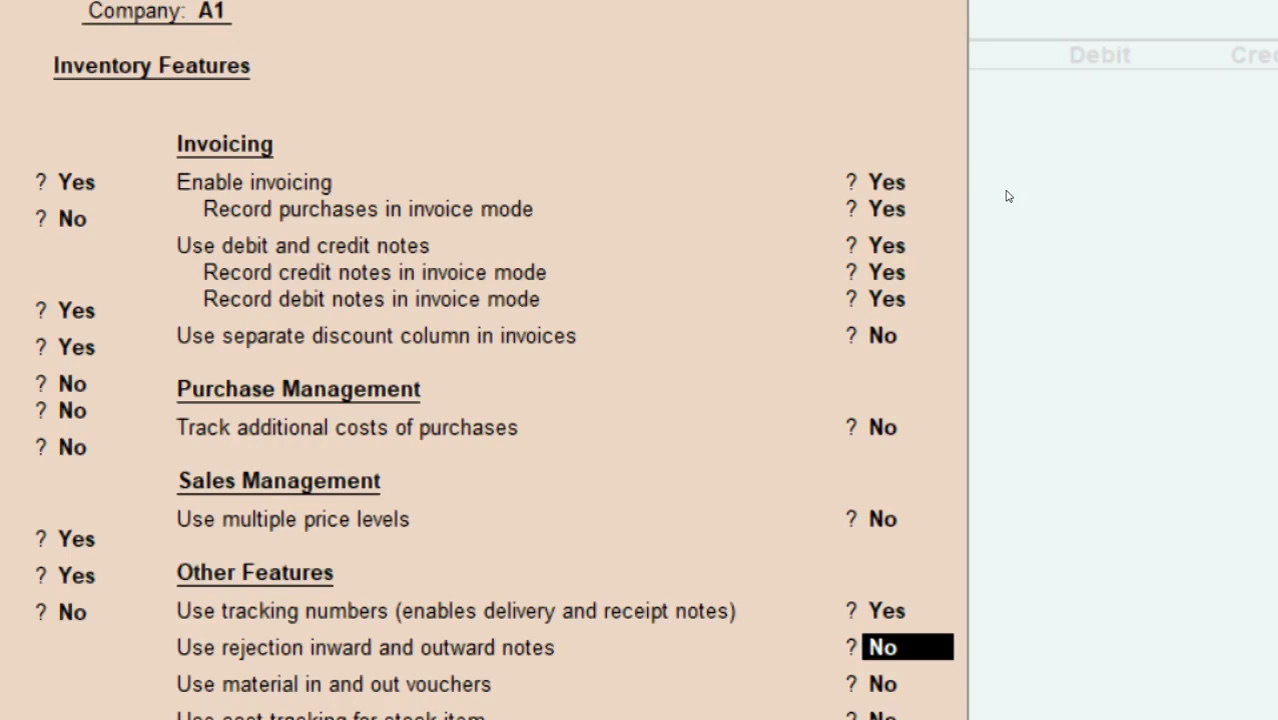
{"action": "type", "text": "yes"}
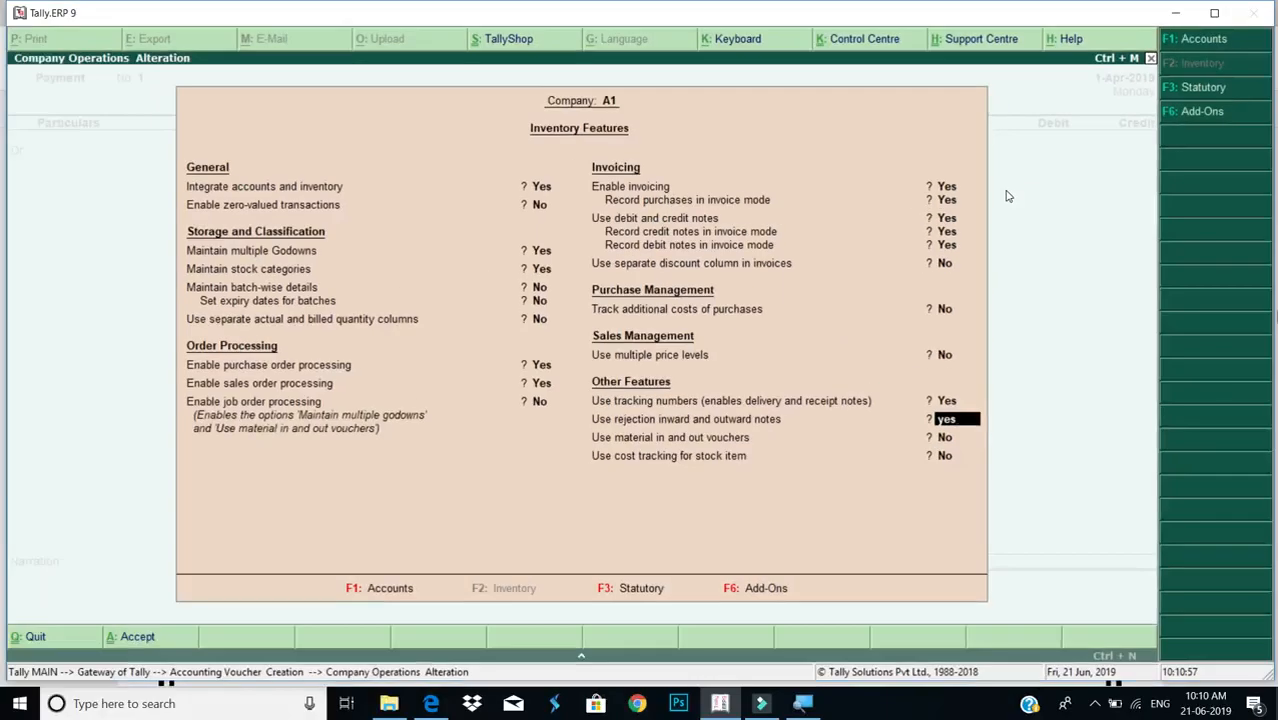
{"action": "key", "text": "Return"}
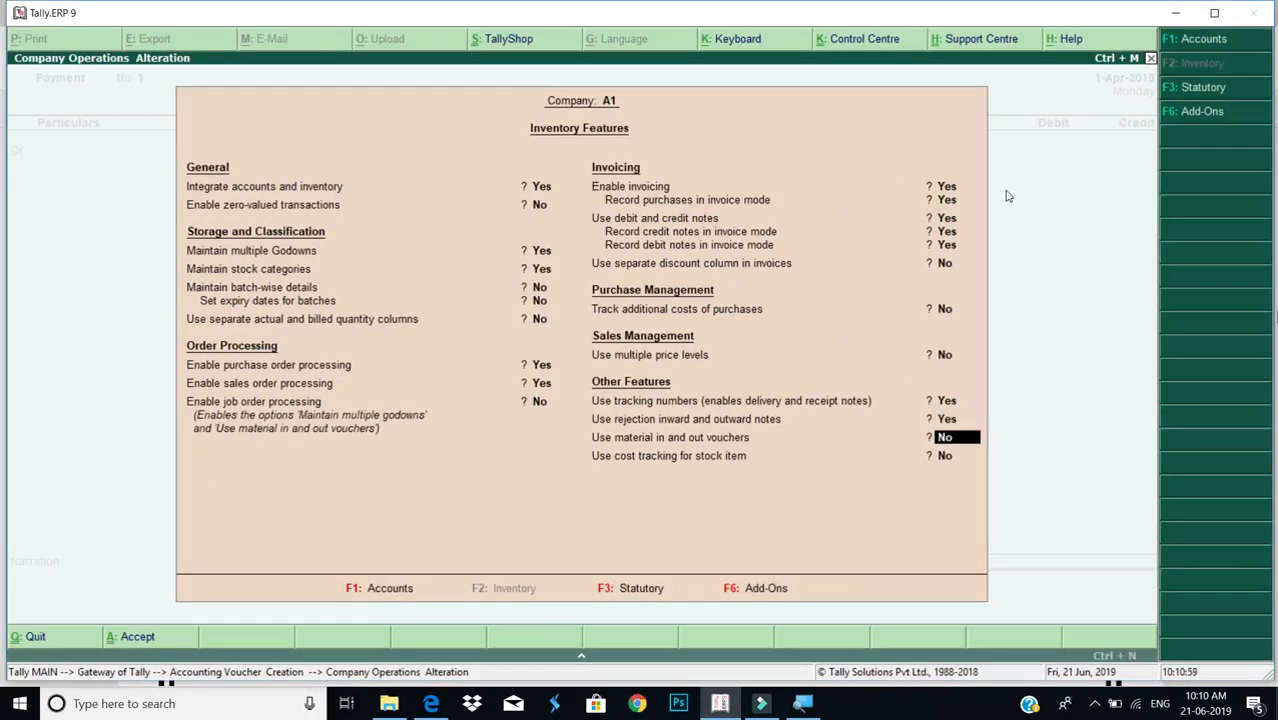
{"action": "key", "text": "Return"}
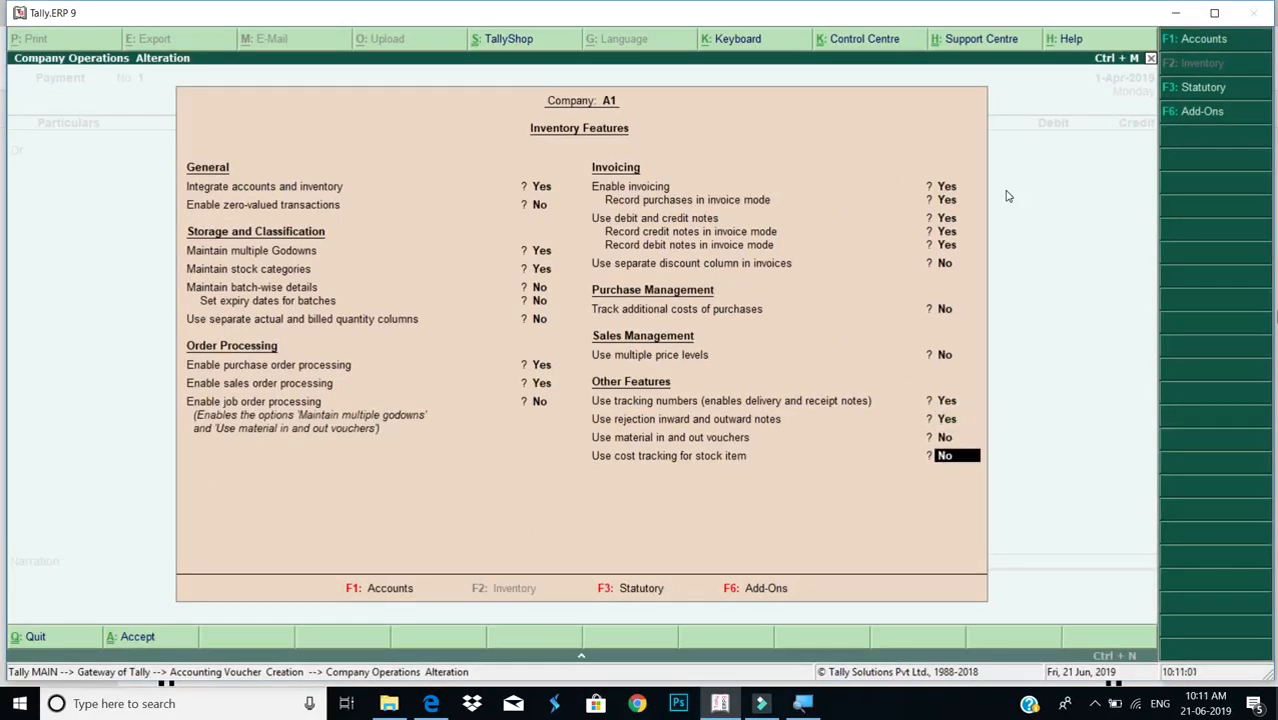
{"action": "key", "text": "Return"}
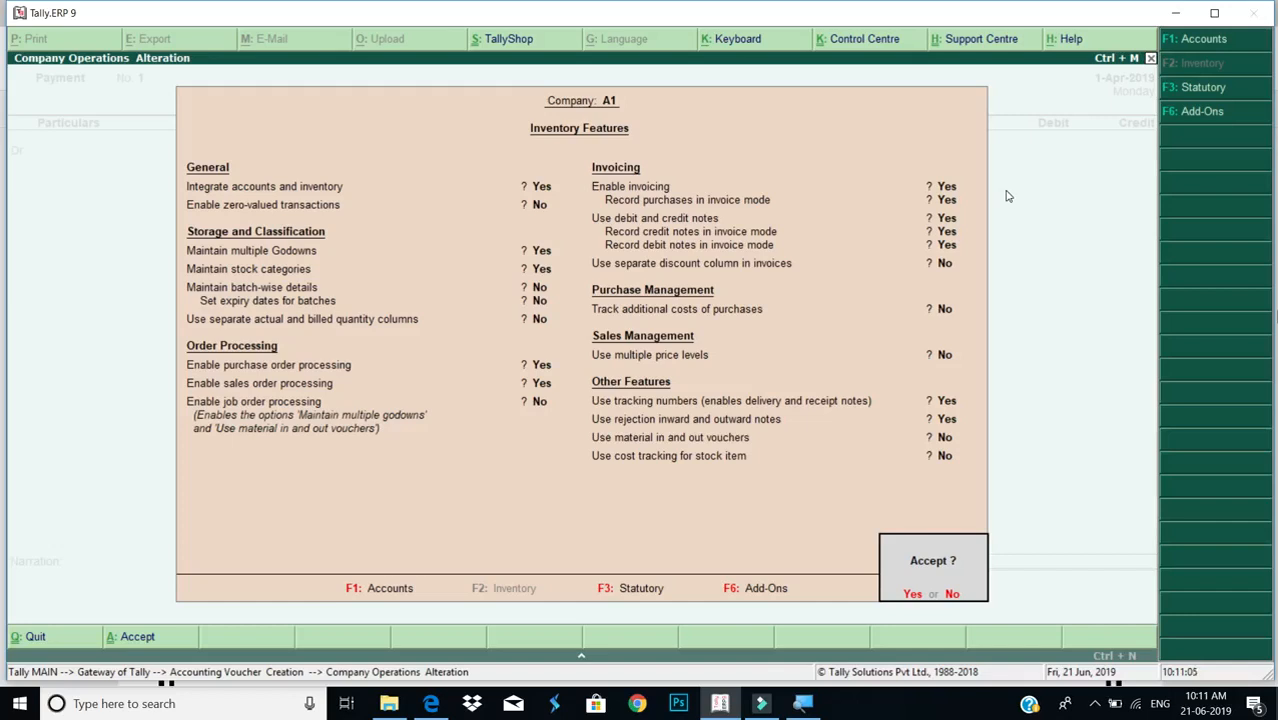
{"action": "key", "text": "Return"}
Switch to TALLY NOTES.pdf, check the required Inventory Features against its sample screen, and return to Tally.ERP 9
{"action": "key", "text": "alt+Tab"}
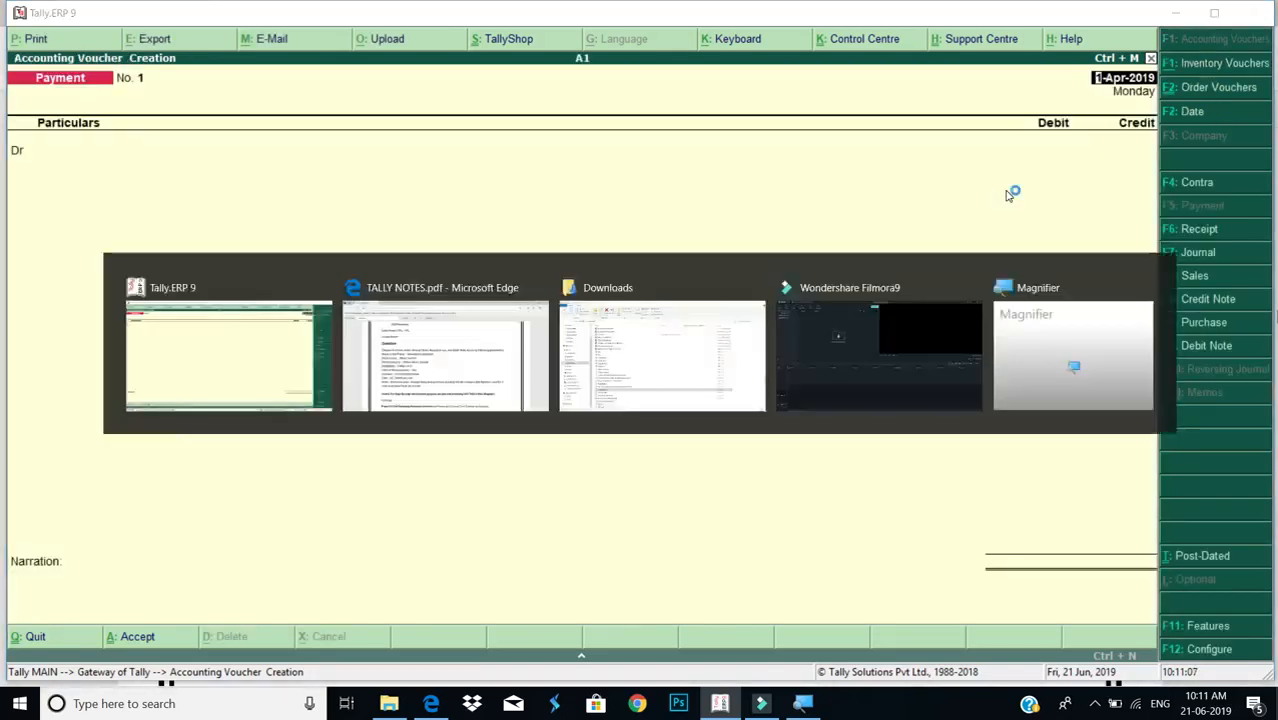
{"action": "scroll", "coordinate": [665, 363], "scroll_direction": "down", "scroll_amount": 5}
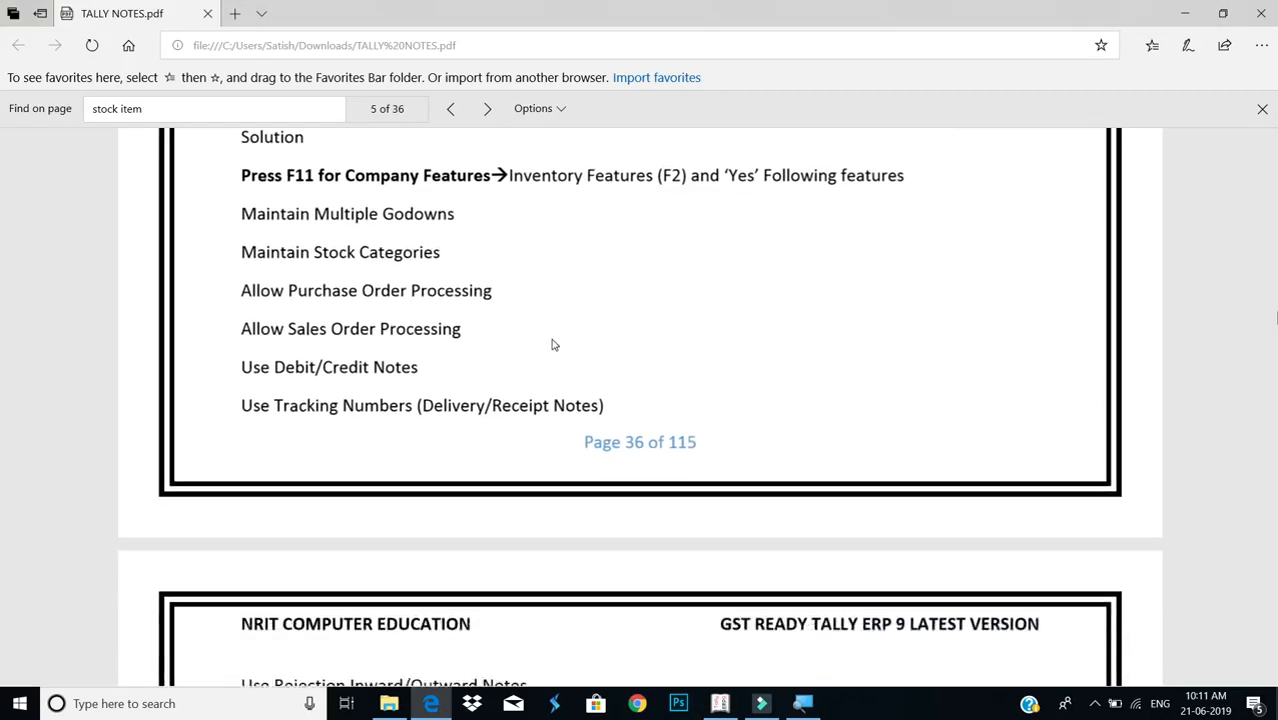
{"action": "scroll", "coordinate": [553, 344], "scroll_direction": "down", "scroll_amount": 5}
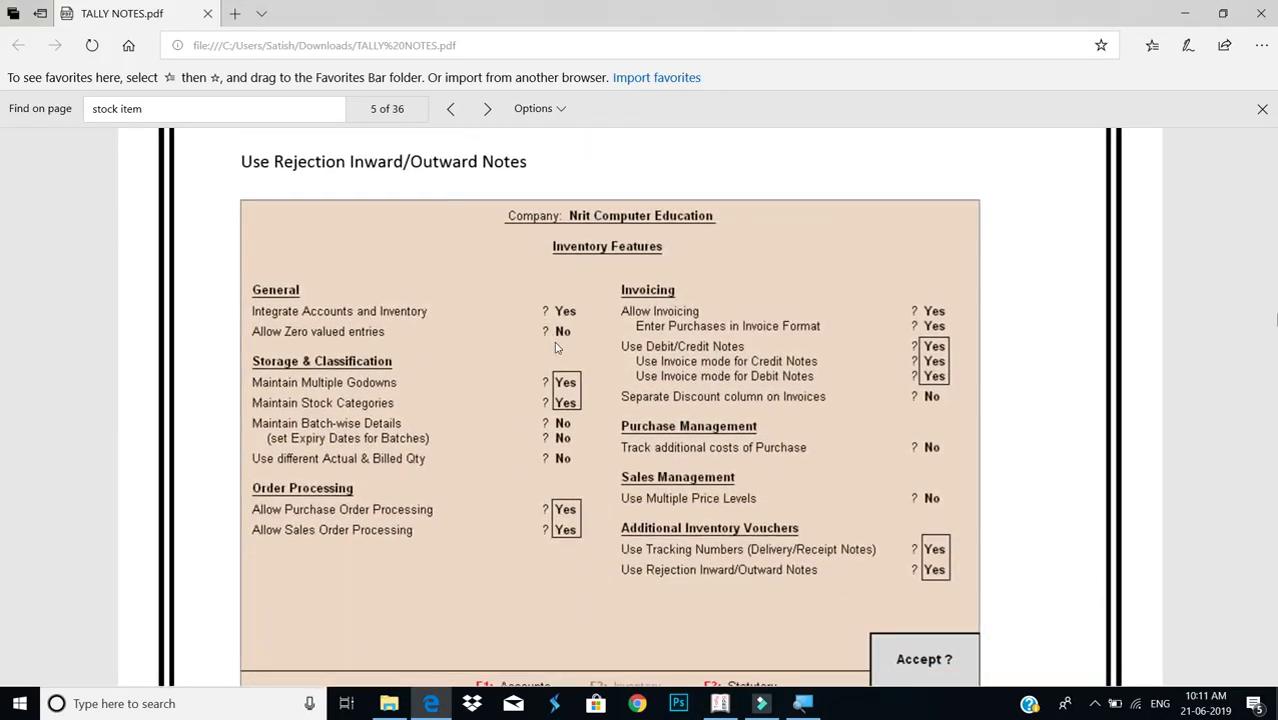
{"action": "scroll", "coordinate": [557, 347], "scroll_direction": "down", "scroll_amount": 1}
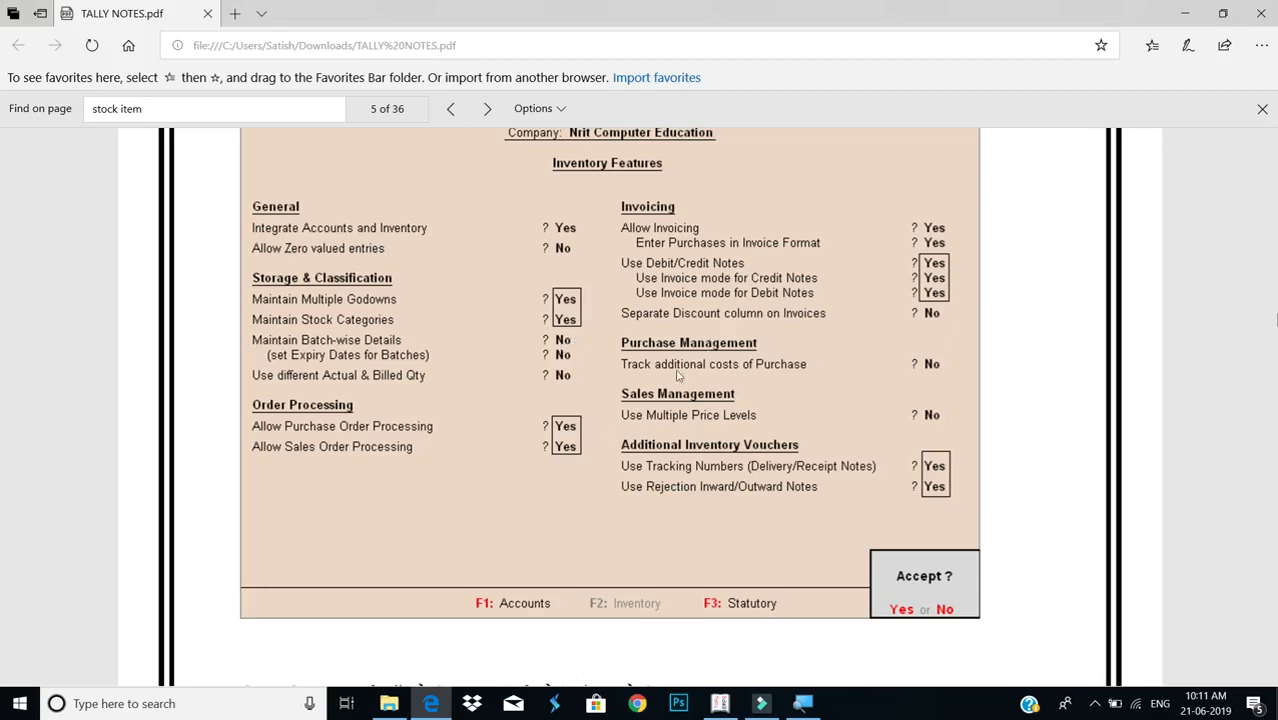
{"action": "key", "text": "alt+Tab"}
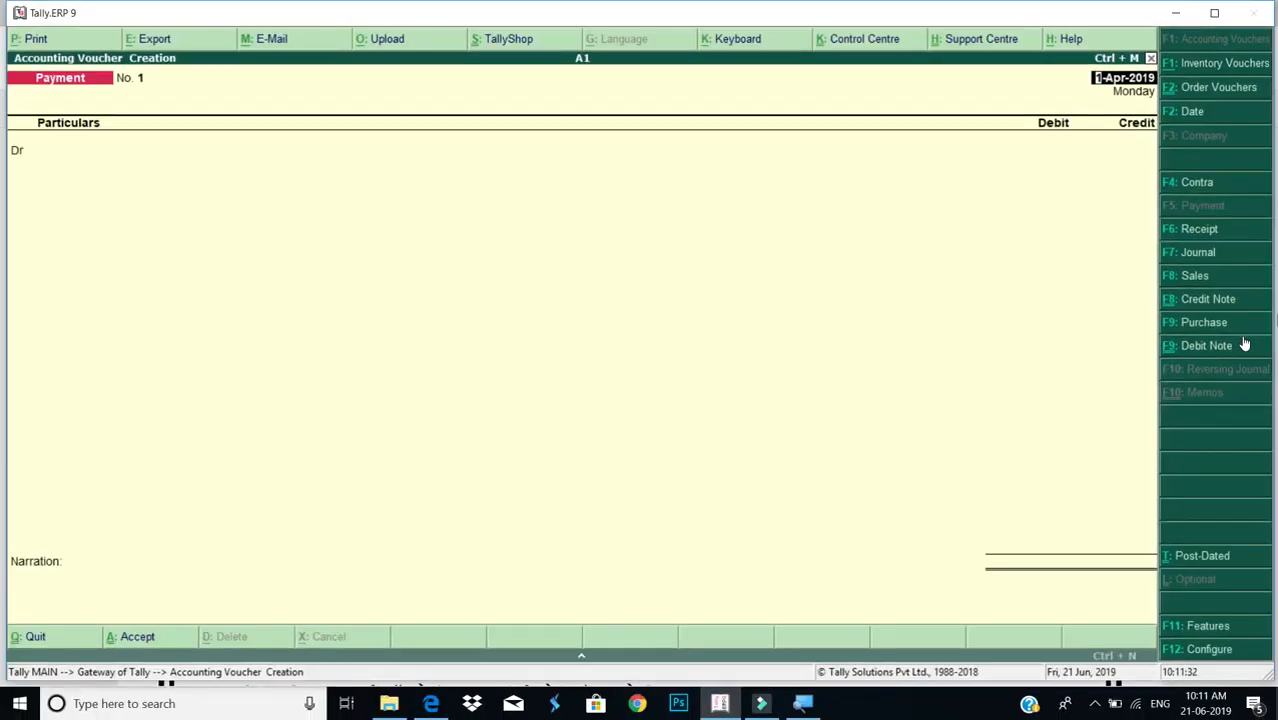
Leave the payment voucher, open a purchase order through Order Vouchers, and quit it back to the Gateway of Tally
{"action": "key", "text": "Escape"}
{"action": "key", "text": "y"}
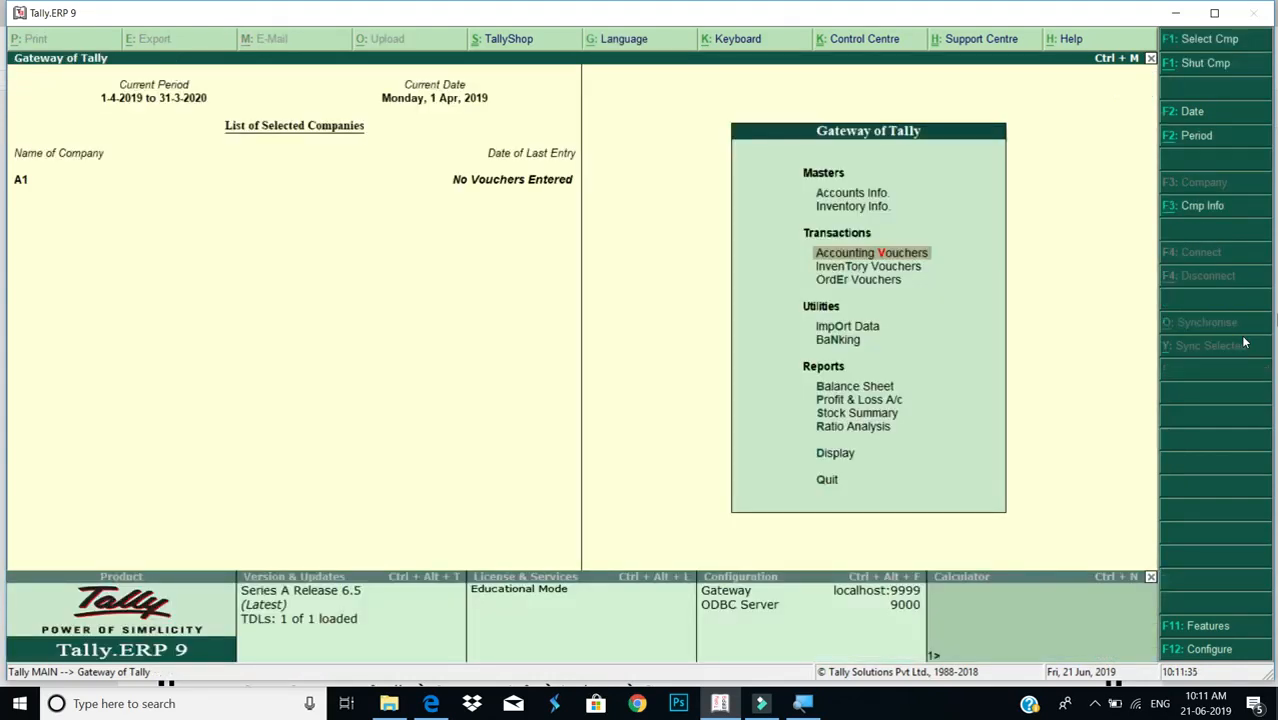
{"action": "key", "text": "Down"}
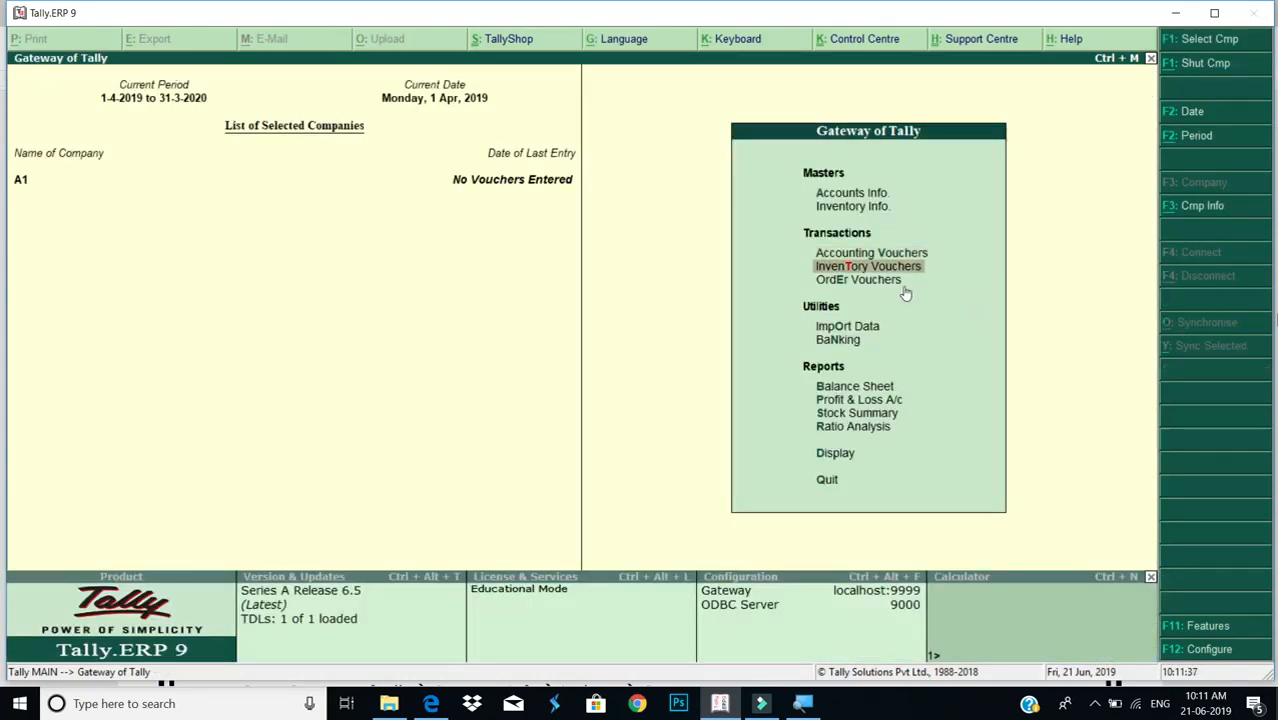
{"action": "key", "text": "Down"}
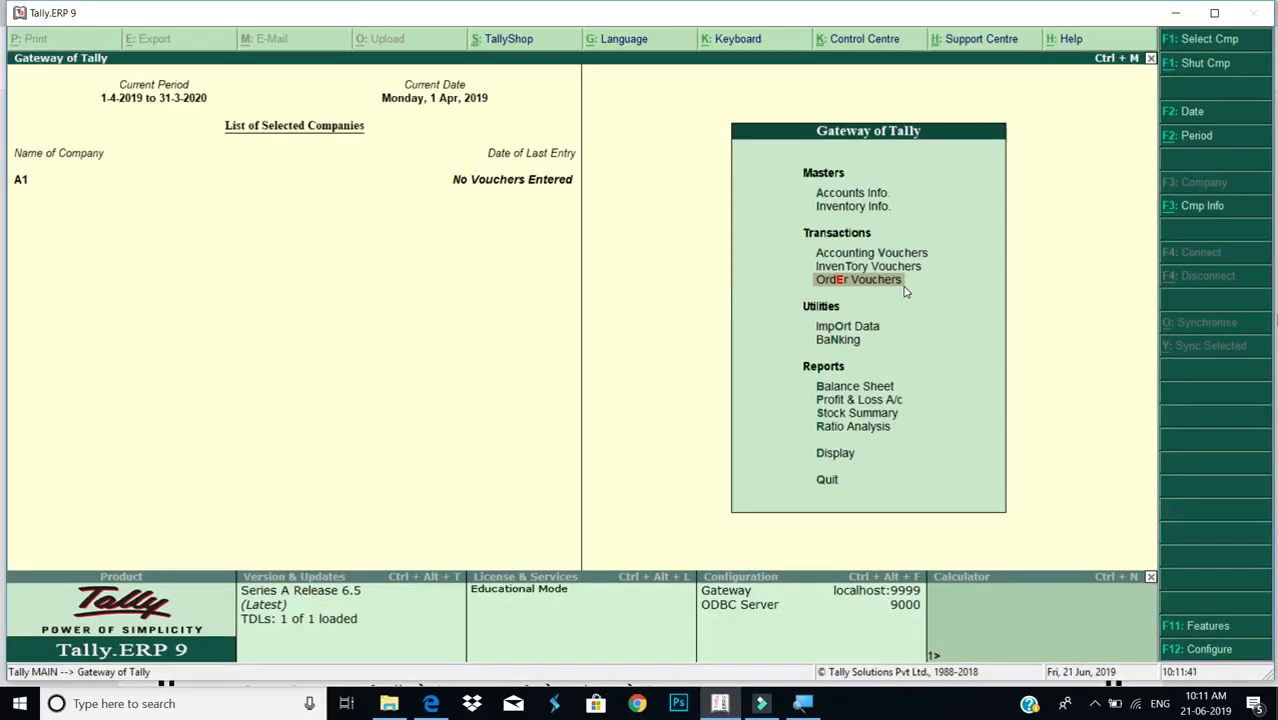
{"action": "key", "text": "Return"}
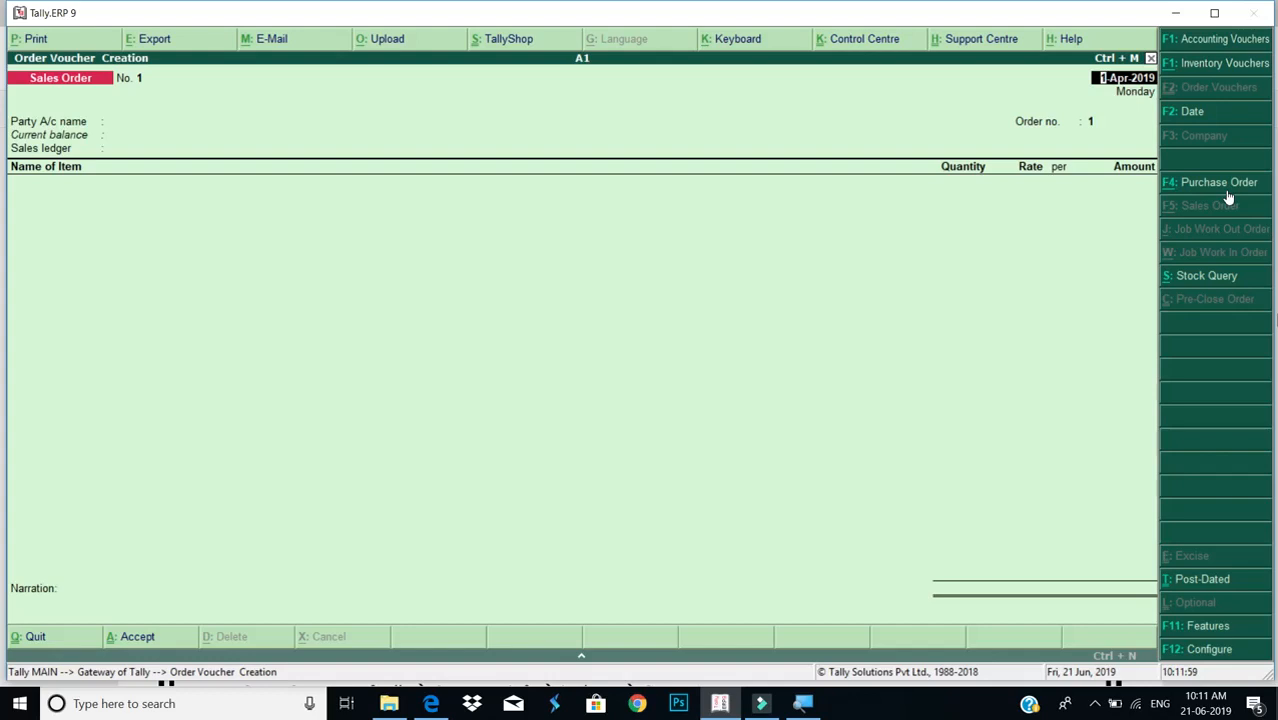
{"action": "left_click", "coordinate": [1228, 191]}
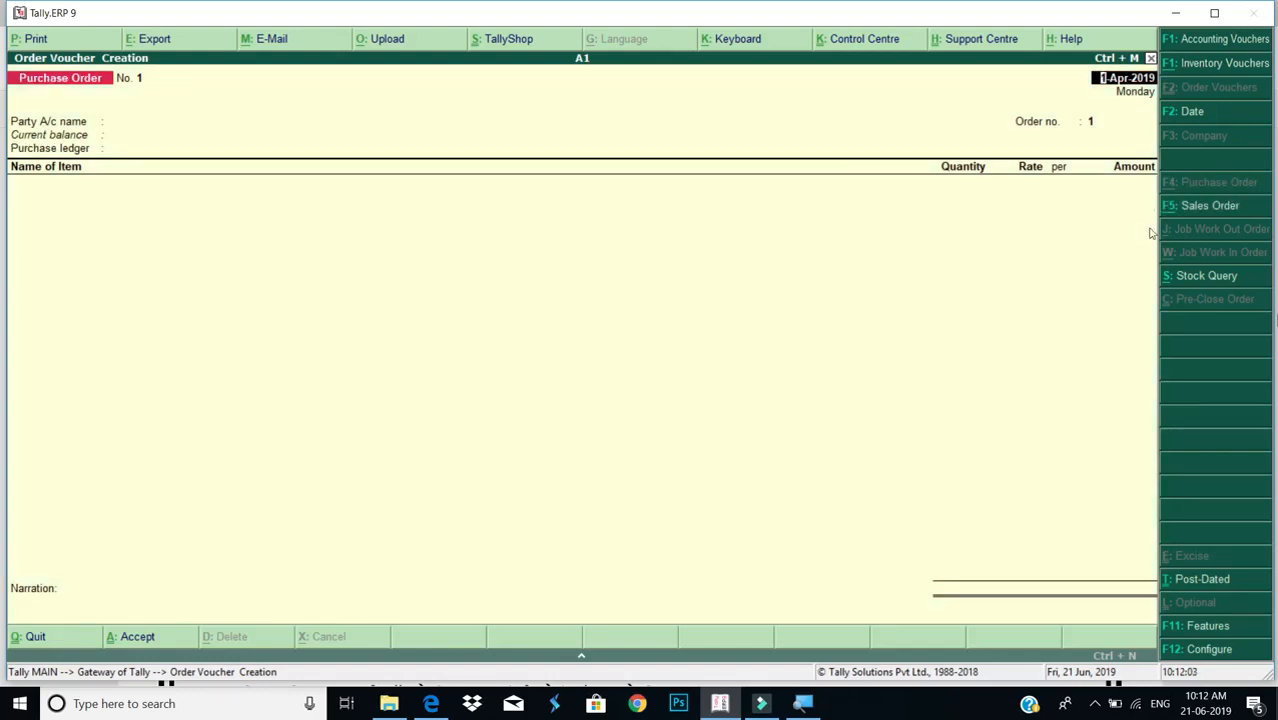
{"action": "key", "text": "Escape"}
{"action": "key", "text": "Return"}
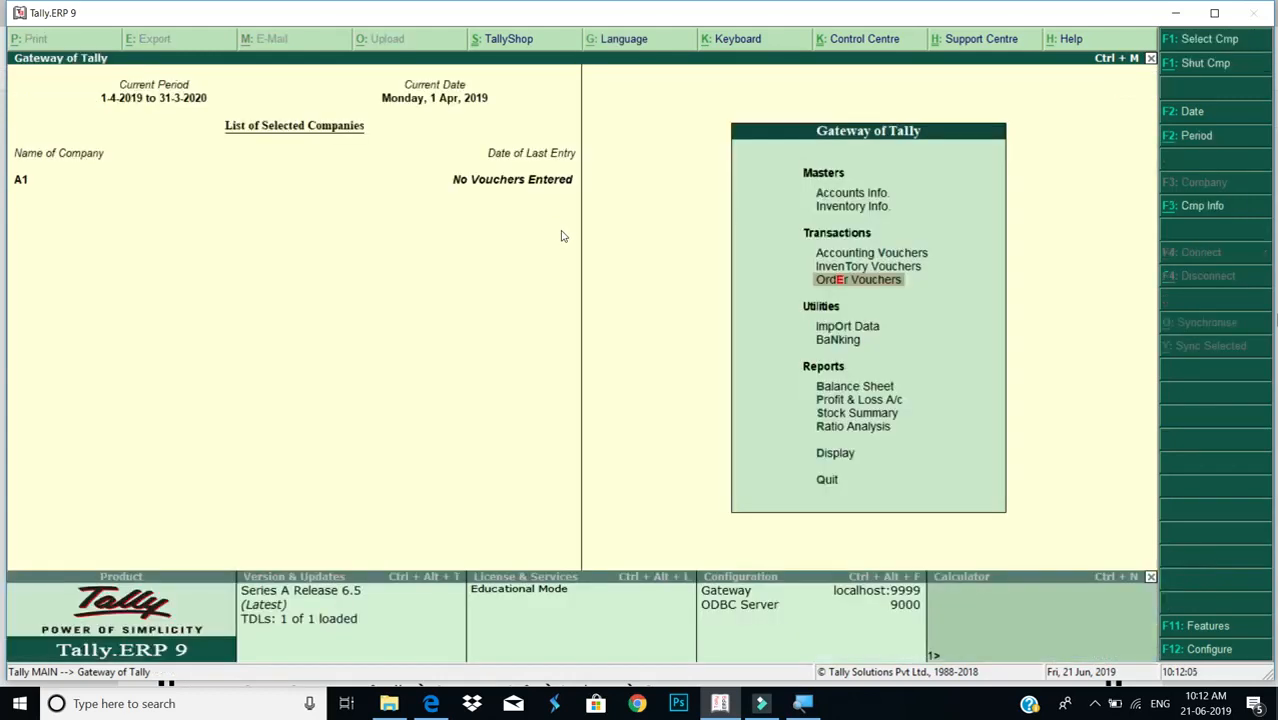
Open a purchase order voucher from accounting voucher entry and keep 1-Apr-2019 as its date
{"action": "key", "text": "Up"}
{"action": "key", "text": "Up"}
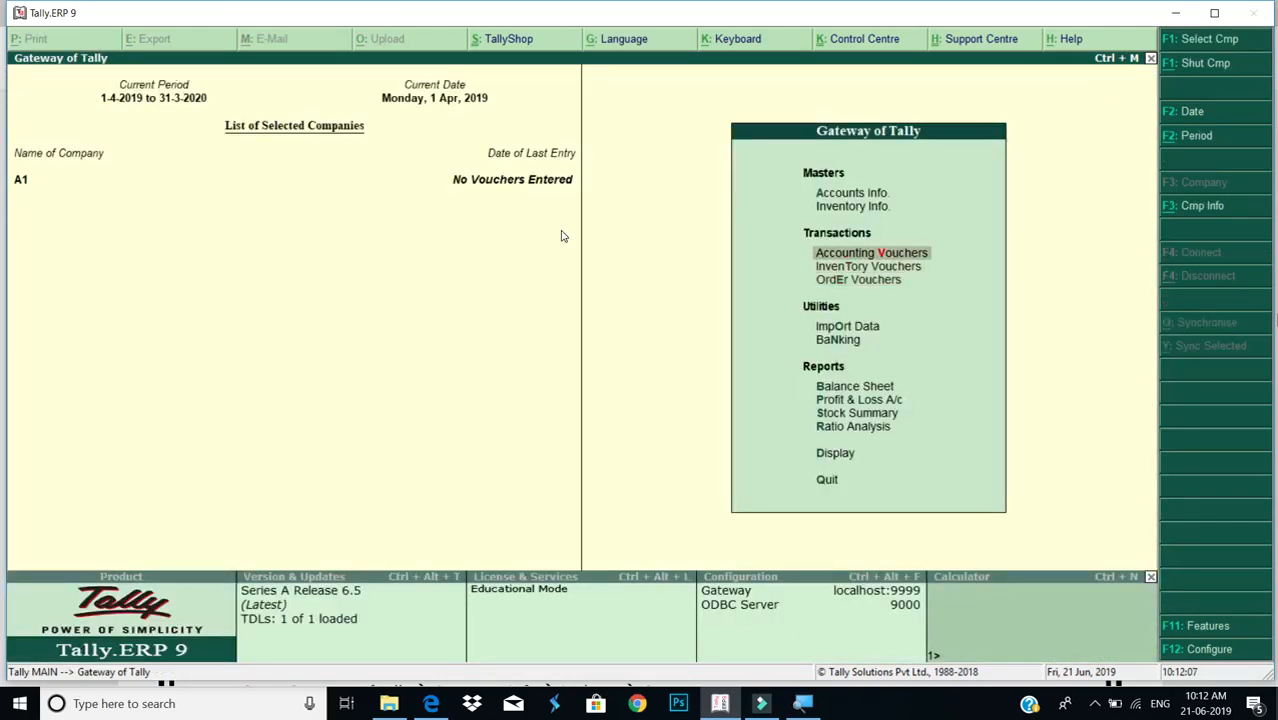
{"action": "key", "text": "Down"}
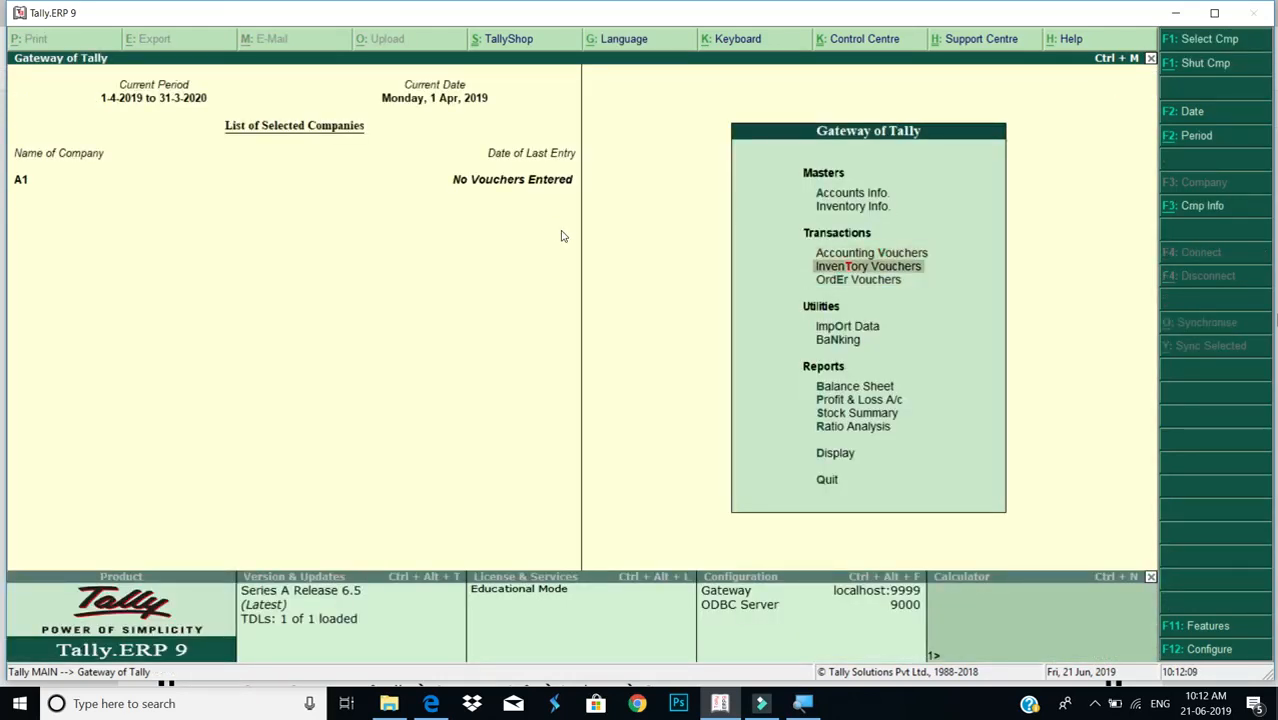
{"action": "key", "text": "Up"}
{"action": "key", "text": "Return"}
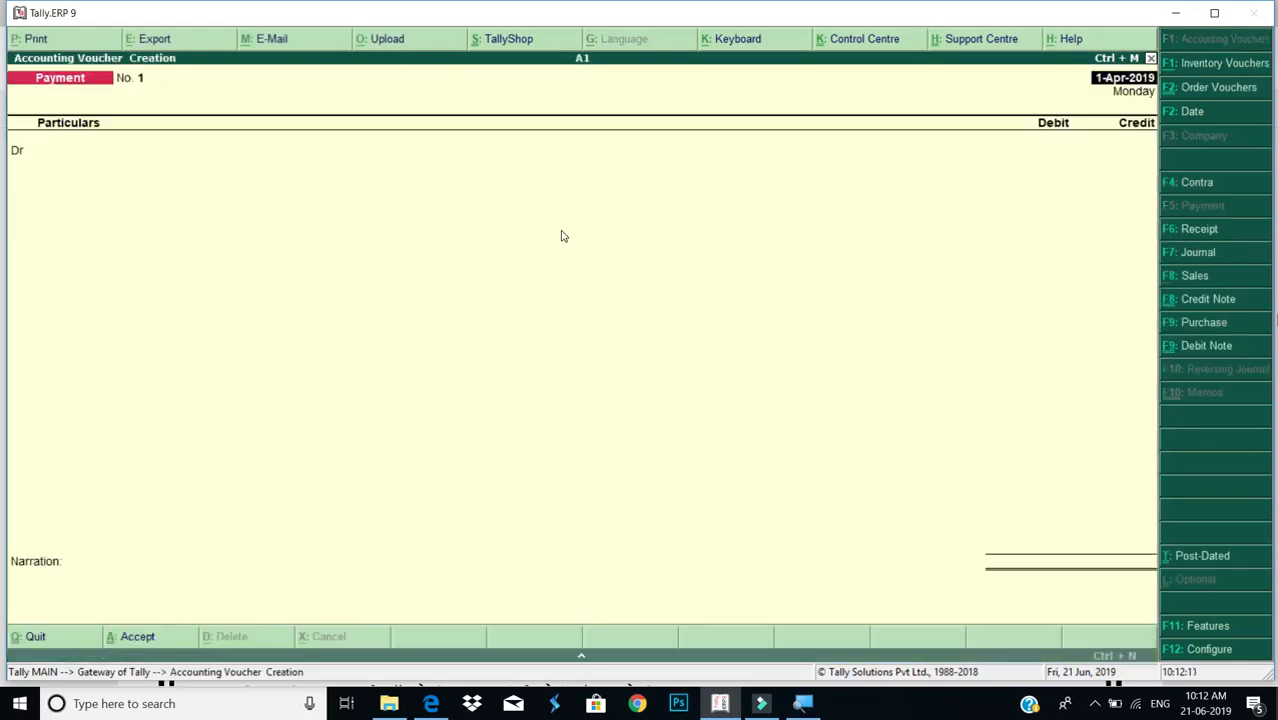
{"action": "key", "text": "alt+F4"}
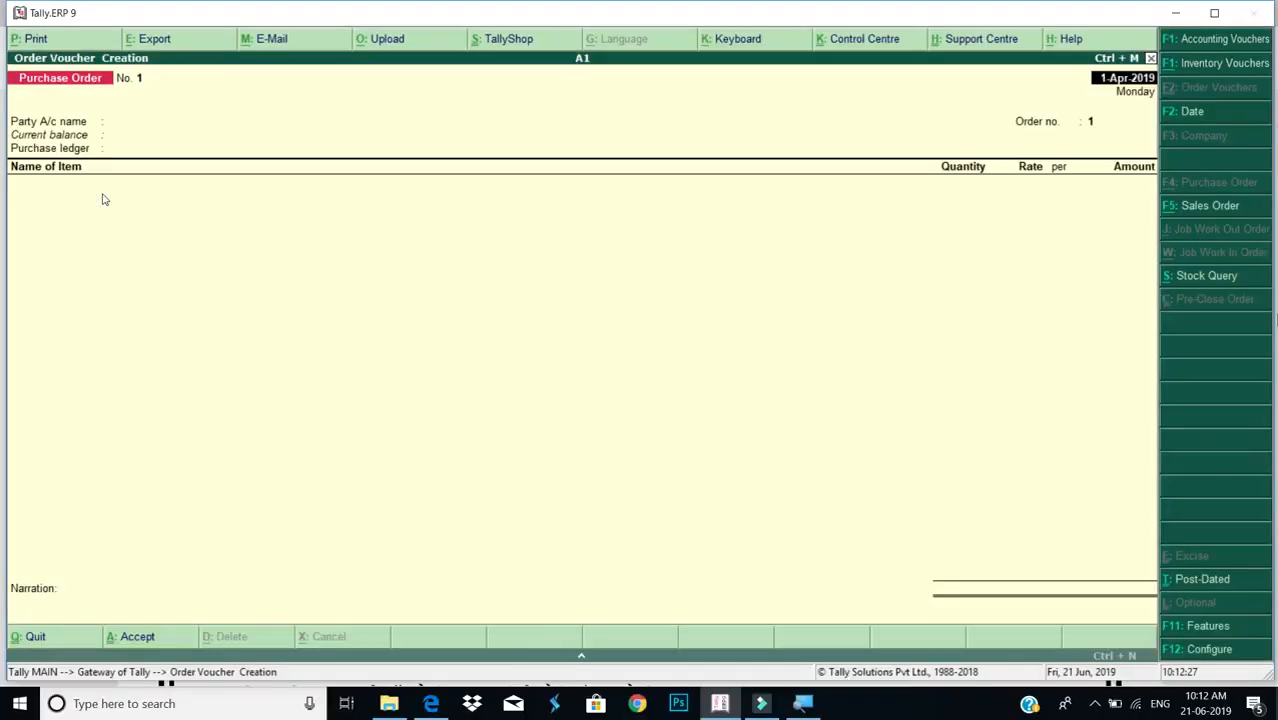
{"action": "key", "text": "Return"}
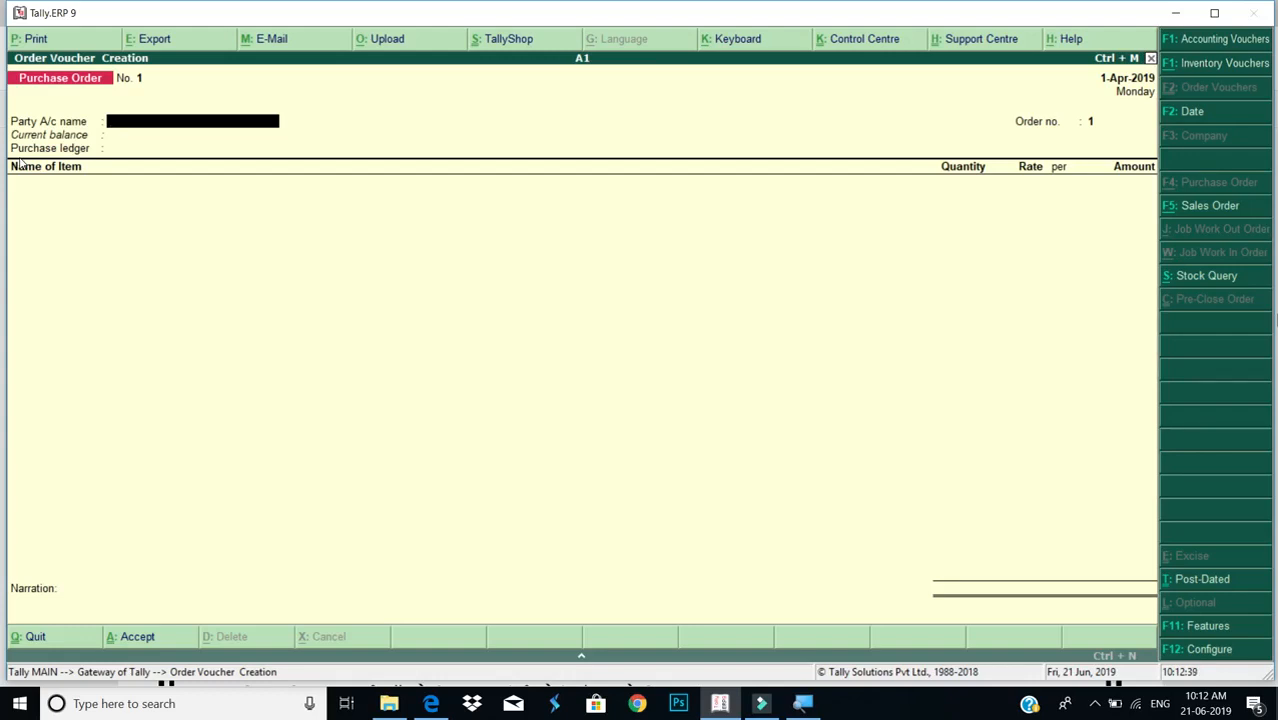
Switch to TALLY NOTES.pdf and review the details for creating the Devendra Enterprises and Purchase ledgers and the Philips Hi-Fi stock item
{"action": "key", "text": "alt+Tab"}
{"action": "scroll", "coordinate": [749, 436], "scroll_direction": "down", "scroll_amount": 5}
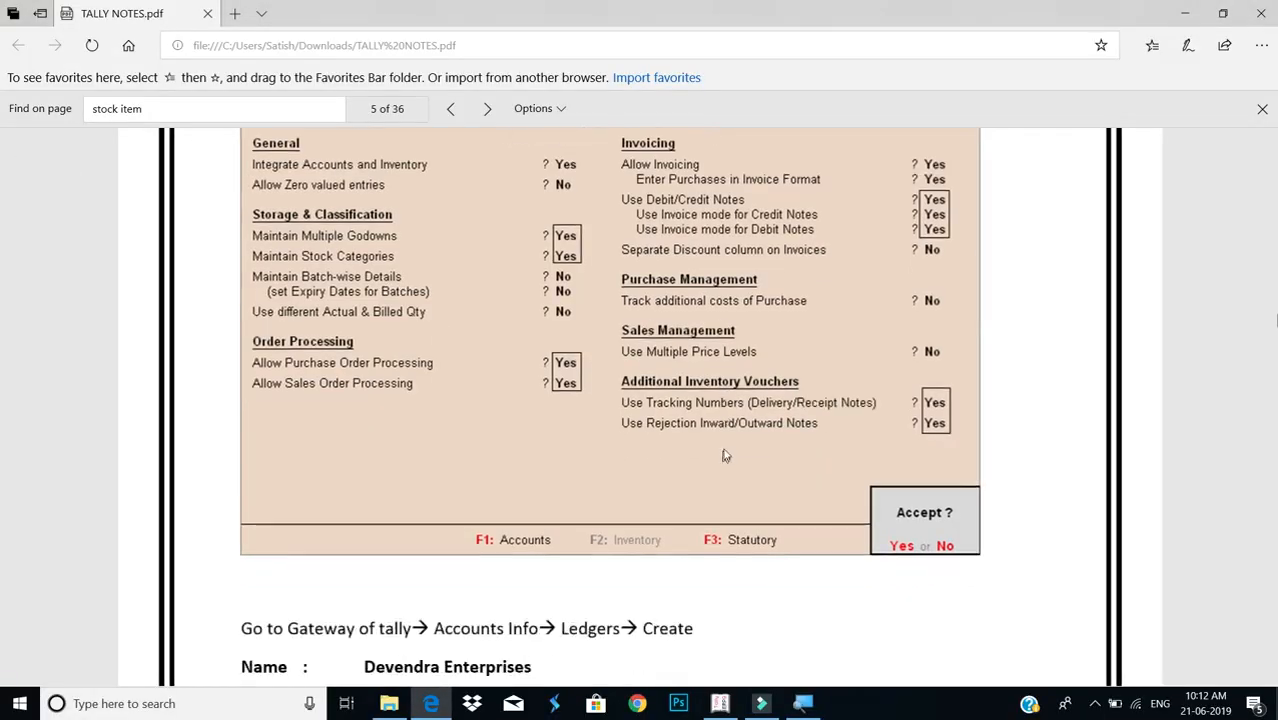
{"action": "scroll", "coordinate": [749, 436], "scroll_direction": "down", "scroll_amount": 1}
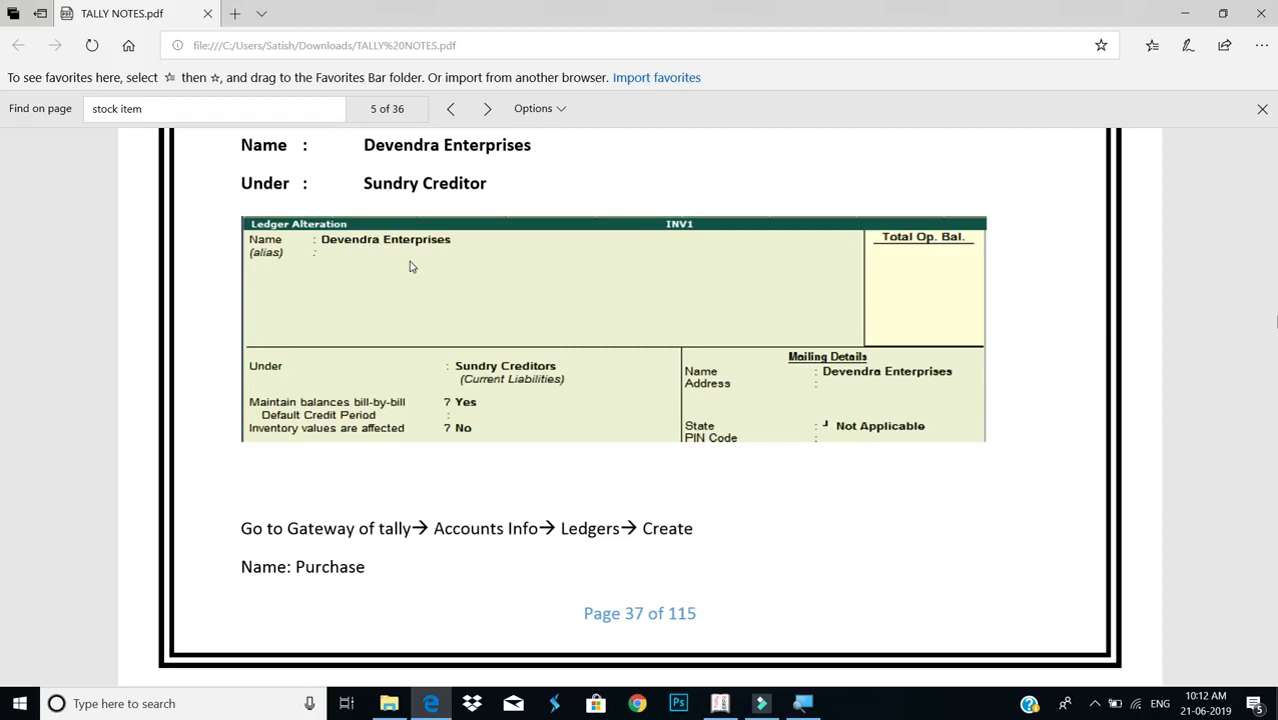
{"action": "scroll", "coordinate": [410, 266], "scroll_direction": "up", "scroll_amount": 1}
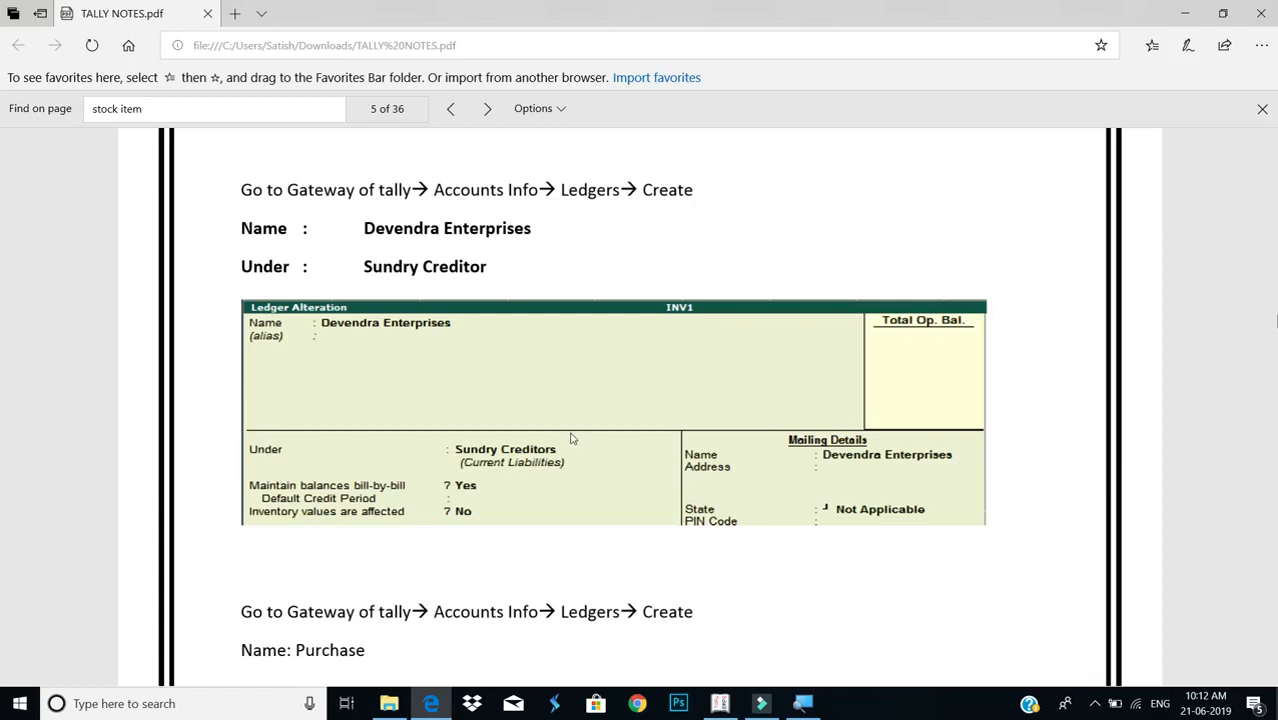
{"action": "scroll", "coordinate": [571, 439], "scroll_direction": "down", "scroll_amount": 6}
{"action": "scroll", "coordinate": [520, 430], "scroll_direction": "up", "scroll_amount": 2}
{"action": "scroll", "coordinate": [469, 417], "scroll_direction": "down", "scroll_amount": 3}
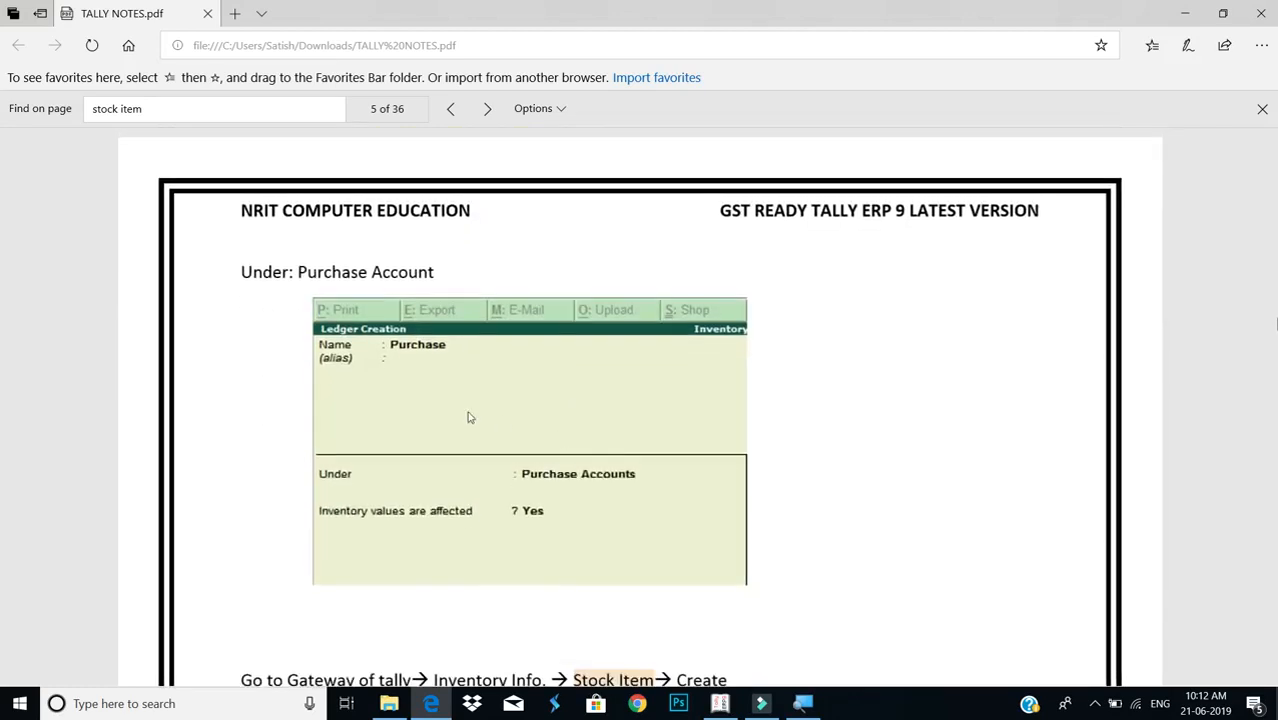
{"action": "scroll", "coordinate": [523, 408], "scroll_direction": "down", "scroll_amount": 6}
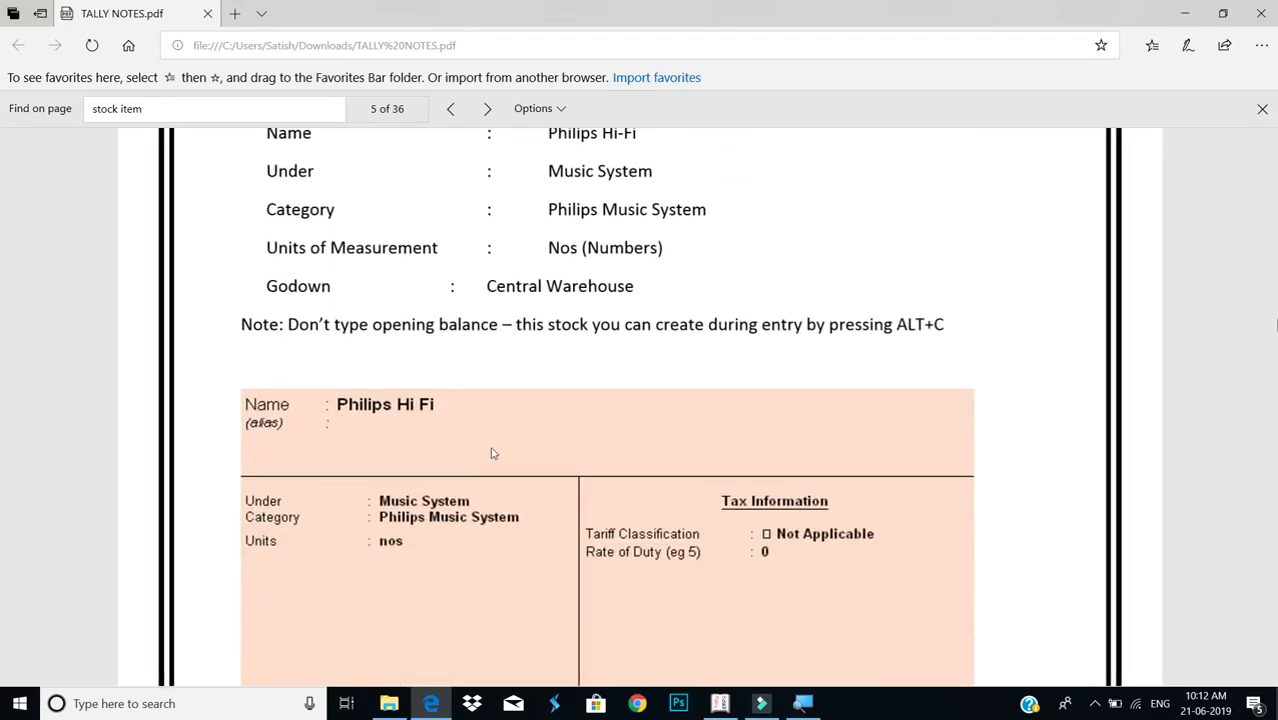
{"action": "scroll", "coordinate": [493, 460], "scroll_direction": "up", "scroll_amount": 8}
{"action": "scroll", "coordinate": [501, 471], "scroll_direction": "down", "scroll_amount": 5}
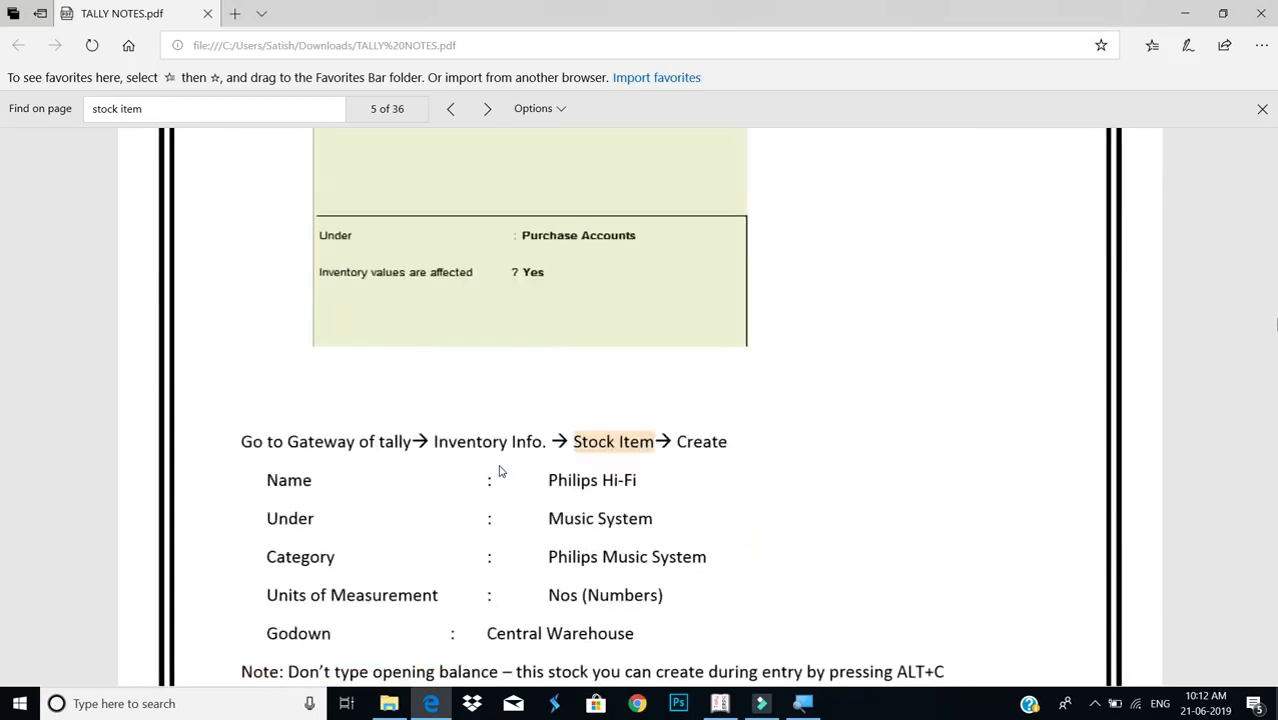
{"action": "scroll", "coordinate": [501, 471], "scroll_direction": "down", "scroll_amount": 3}
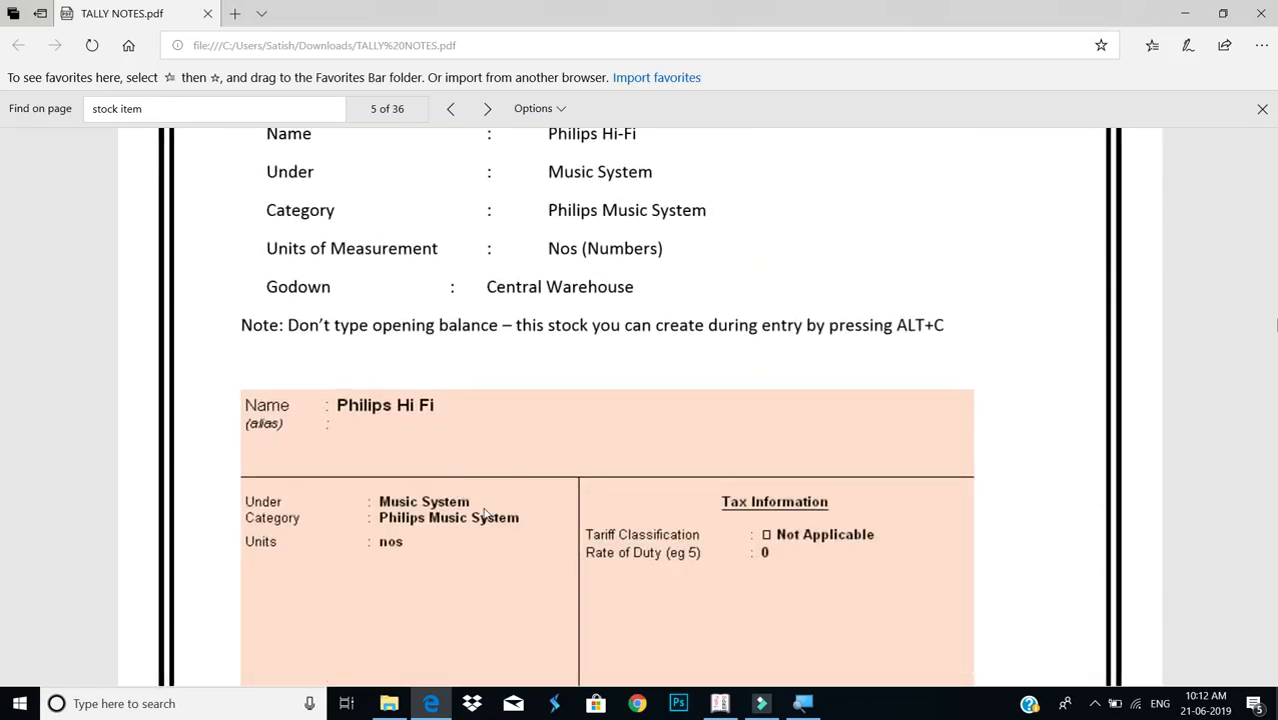
{"action": "scroll", "coordinate": [487, 512], "scroll_direction": "up", "scroll_amount": 7}
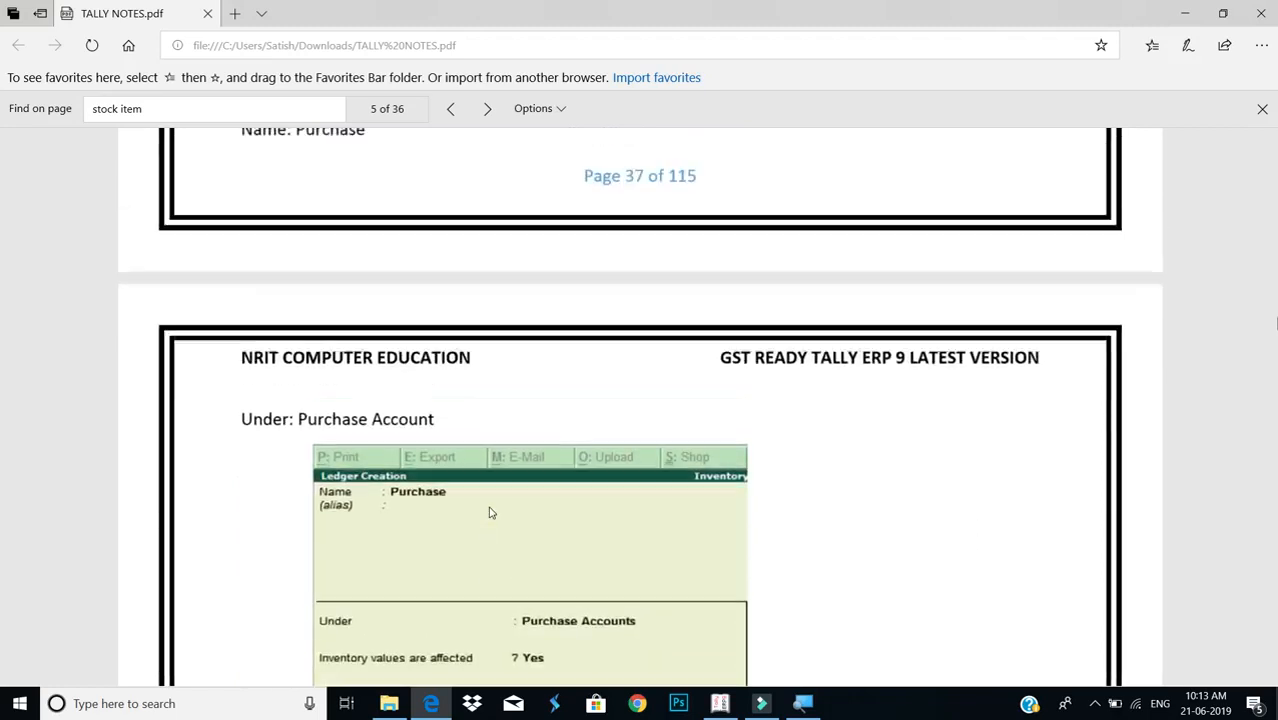
{"action": "scroll", "coordinate": [489, 512], "scroll_direction": "up", "scroll_amount": 10}
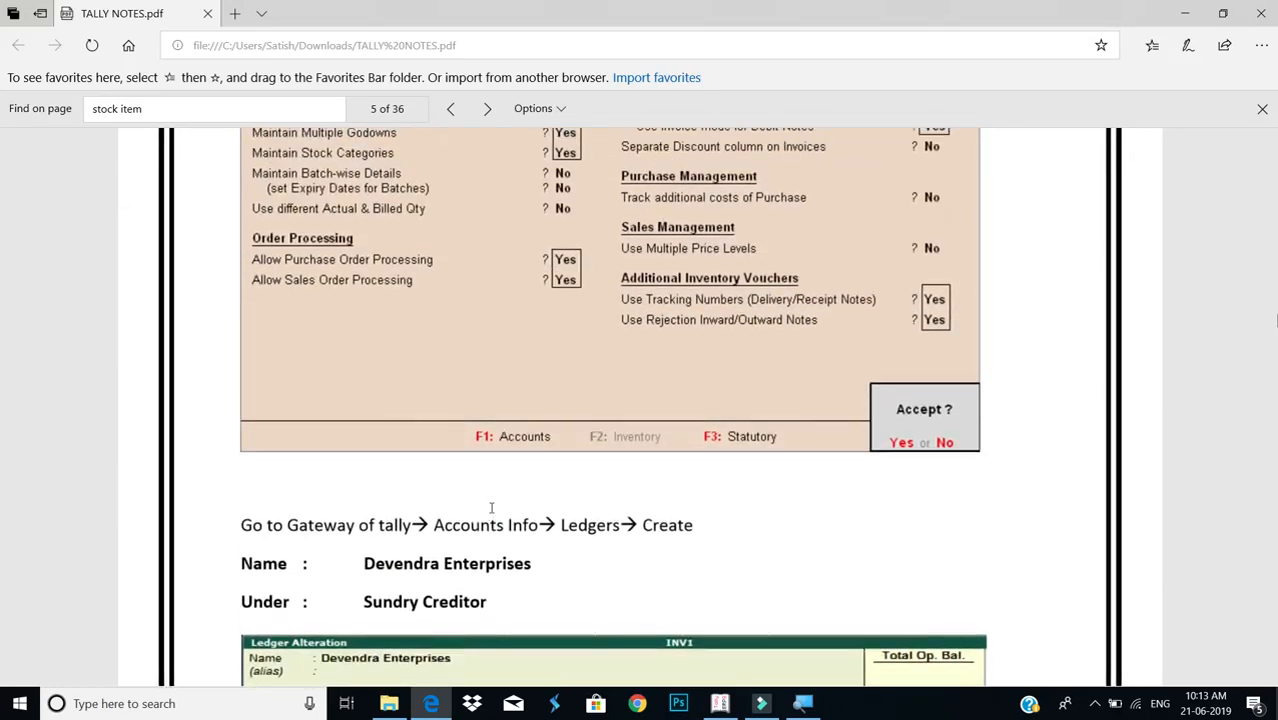
{"action": "scroll", "coordinate": [491, 508], "scroll_direction": "up", "scroll_amount": 3}
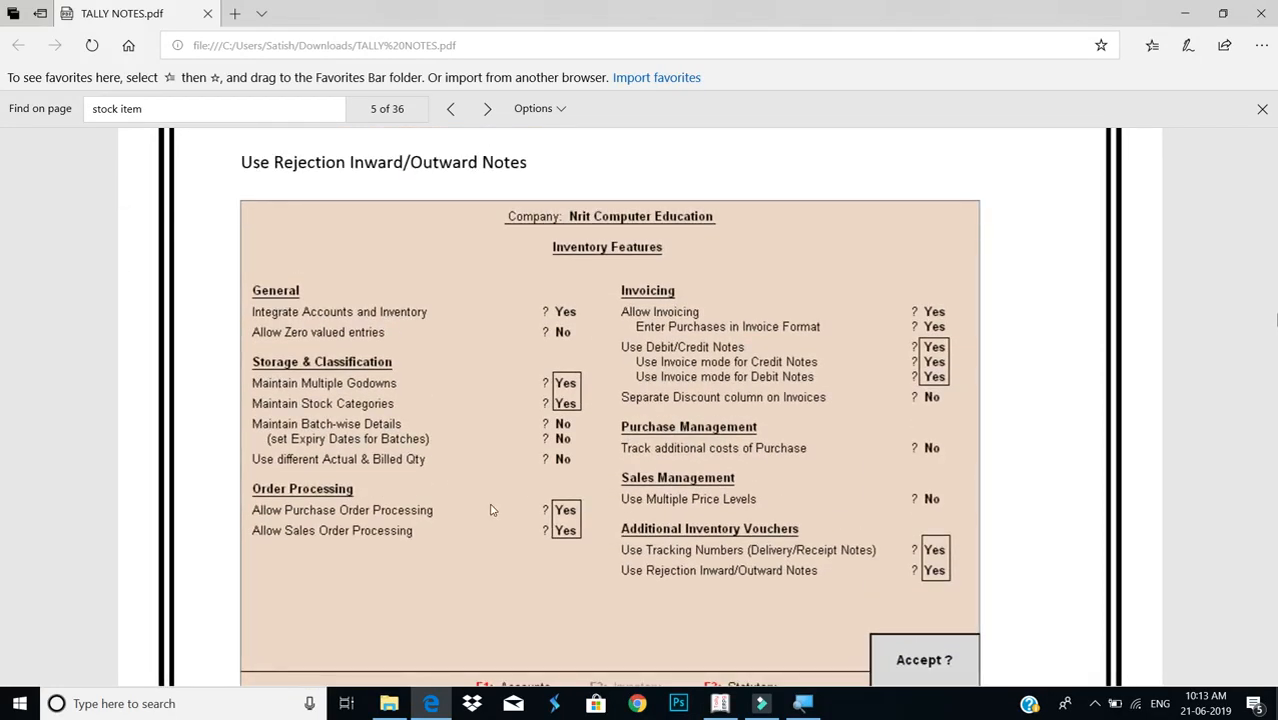
{"action": "scroll", "coordinate": [505, 524], "scroll_direction": "down", "scroll_amount": 10}
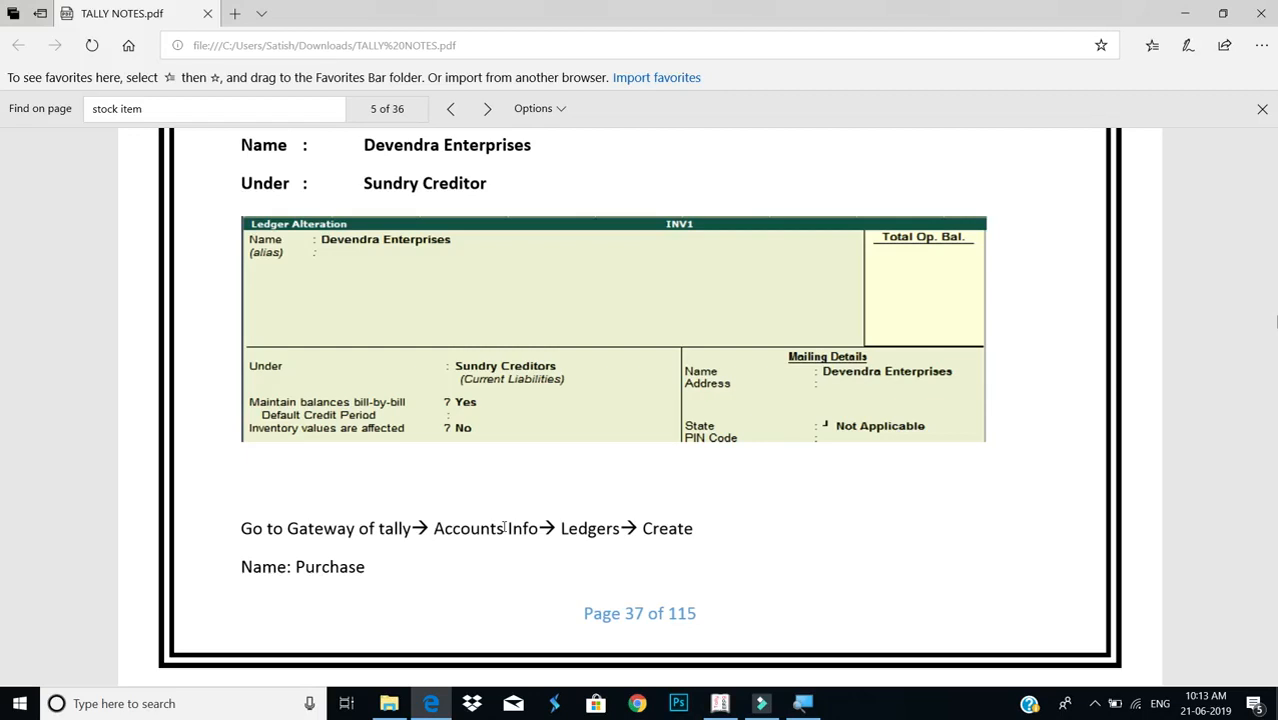
{"action": "scroll", "coordinate": [505, 528], "scroll_direction": "down", "scroll_amount": 10}
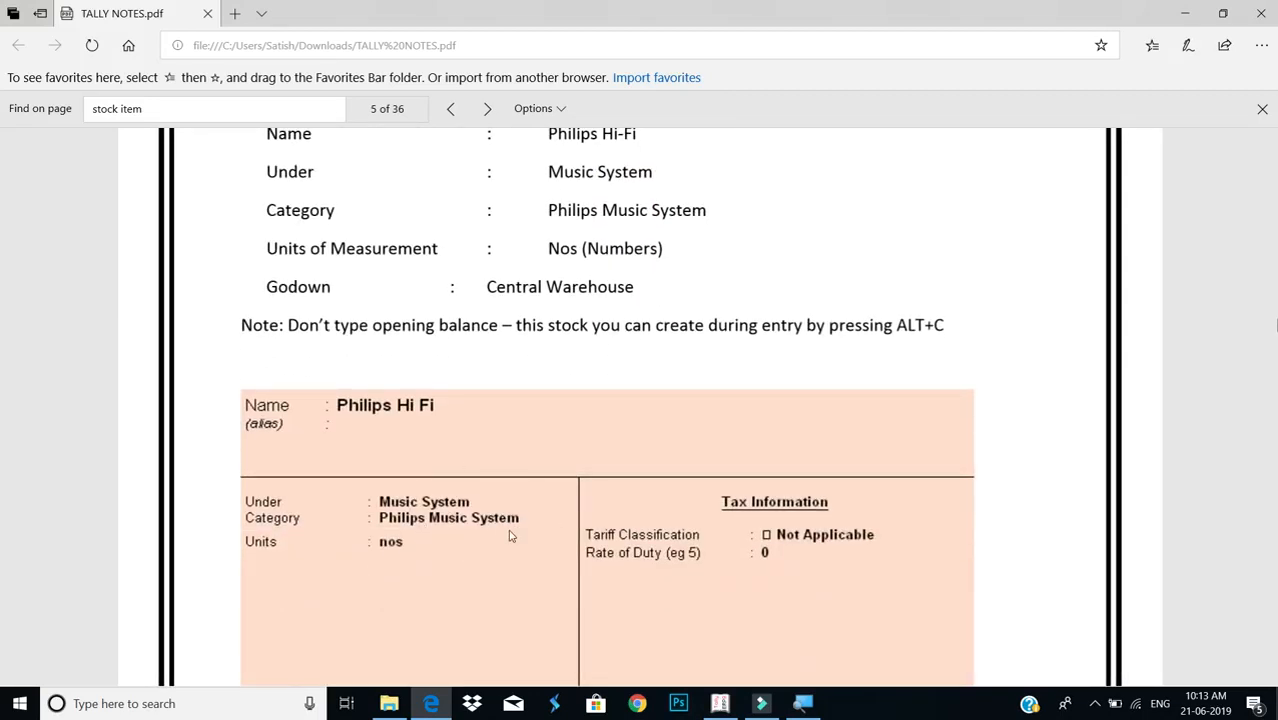
{"action": "scroll", "coordinate": [509, 537], "scroll_direction": "up", "scroll_amount": 10}
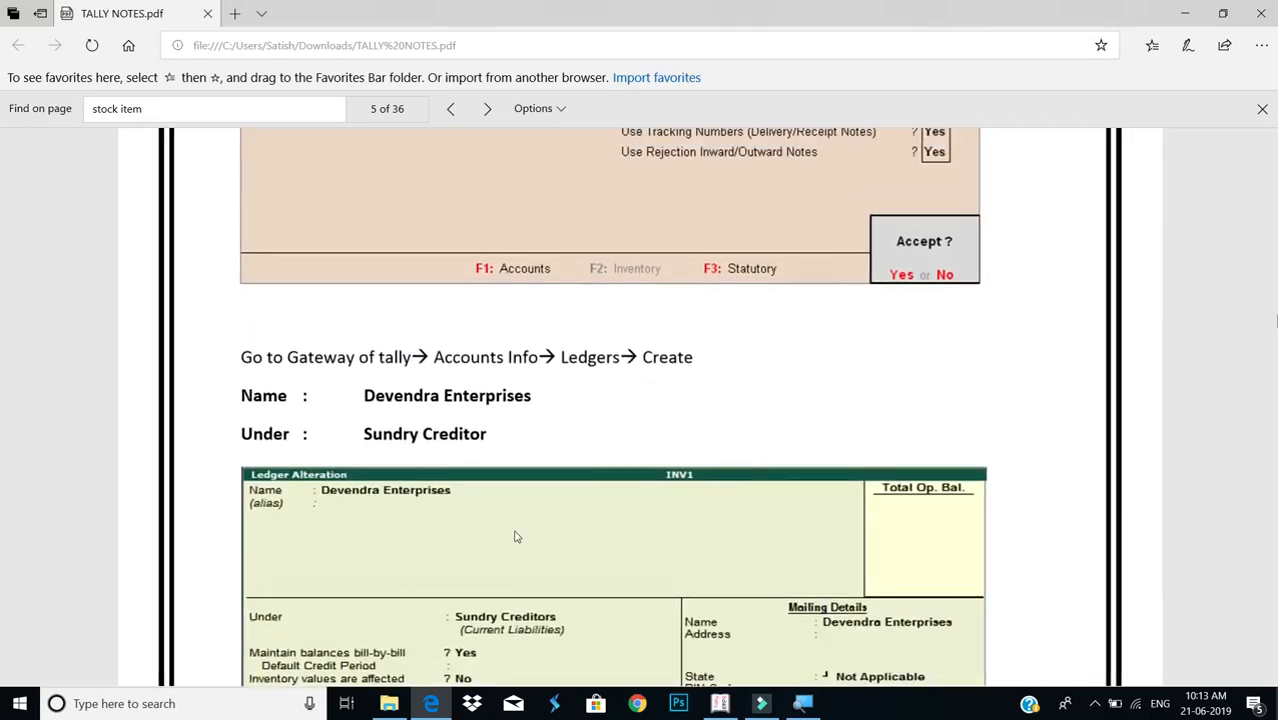
Review the Devendra Enterprises ledger in the notes, switch to Tally.ERP 9, leave the purchase order, and open single ledger creation
{"action": "scroll", "coordinate": [515, 537], "scroll_direction": "up", "scroll_amount": 2}
{"action": "scroll", "coordinate": [516, 534], "scroll_direction": "down", "scroll_amount": 7}
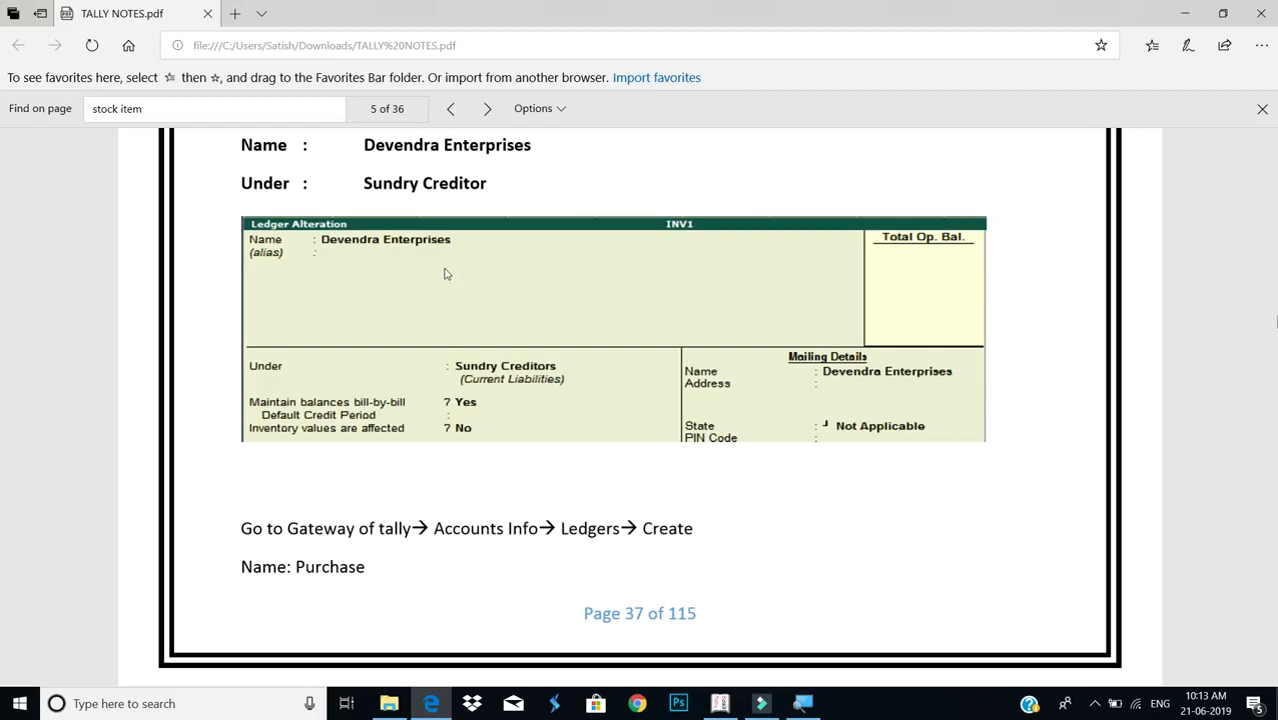
{"action": "key", "text": "alt+Tab"}
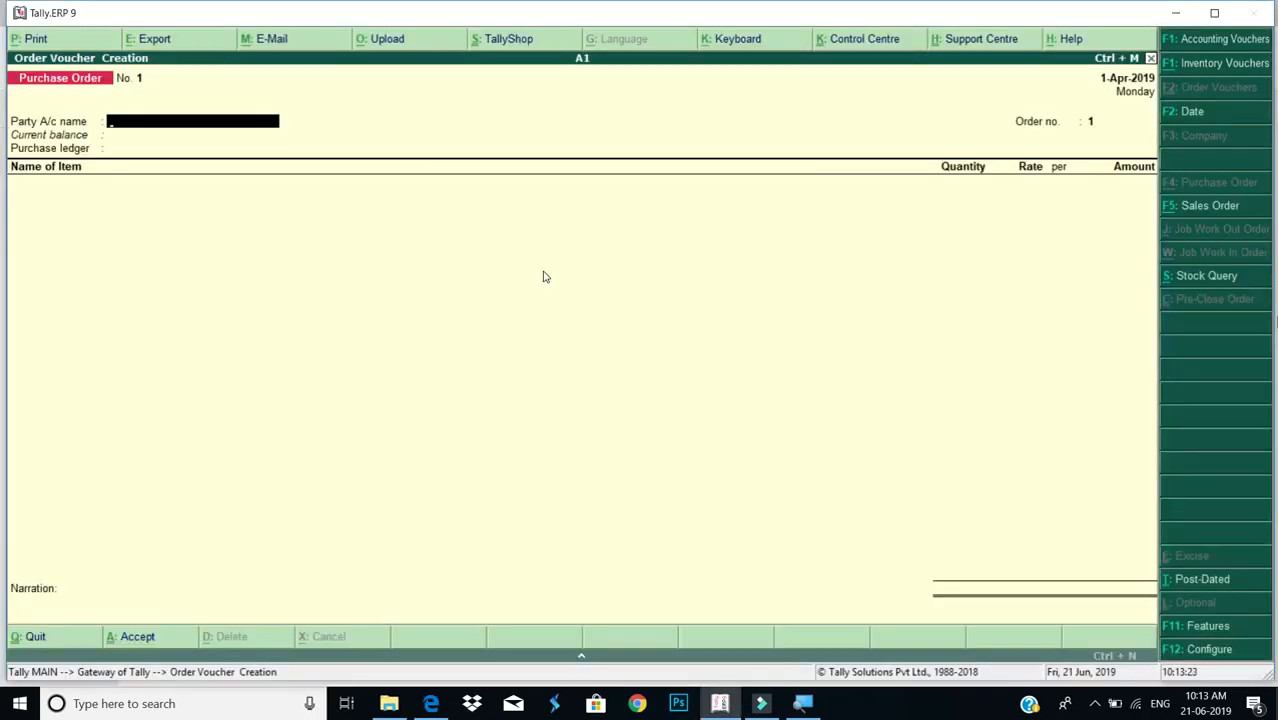
{"action": "key", "text": "Escape"}
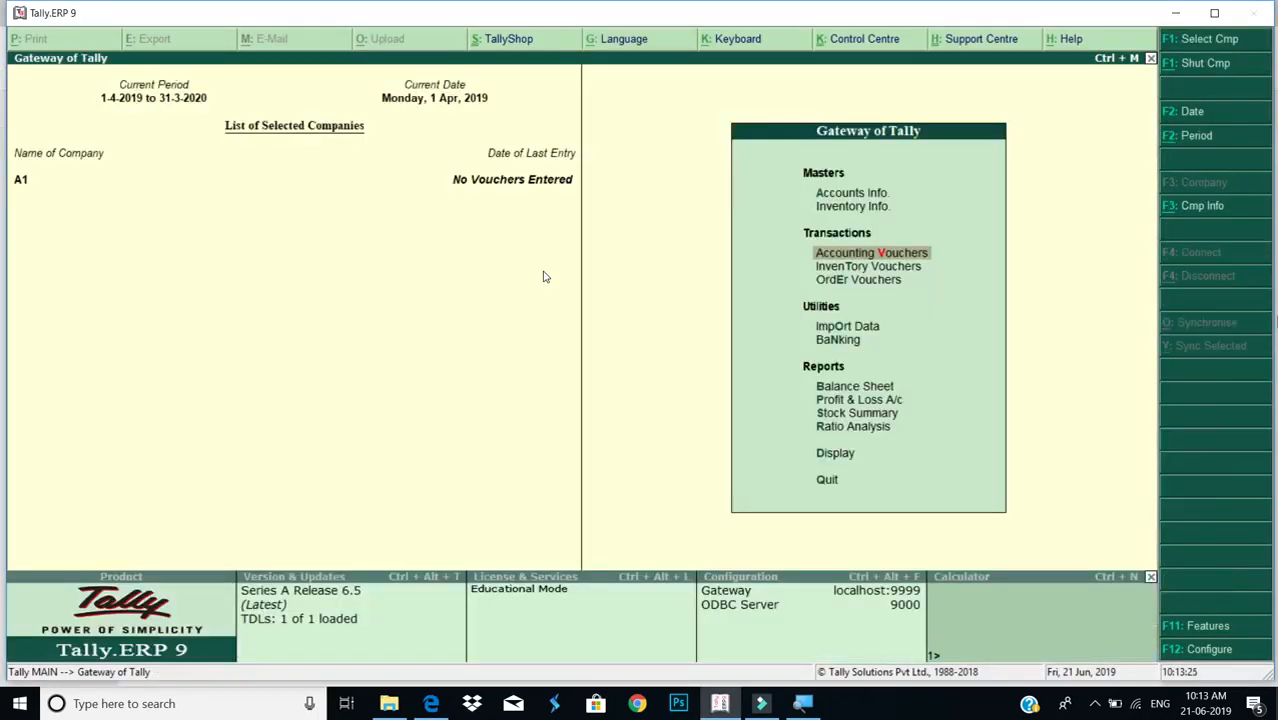
{"action": "key", "text": "Up"}
{"action": "key", "text": "Up"}
{"action": "key", "text": "Return"}
{"action": "key", "text": "Down"}
{"action": "key", "text": "Return"}
{"action": "key", "text": "Return"}
Name the new ledger Devendra Enterprises and leave its alias blank
{"action": "type", "text": "Devendra"}
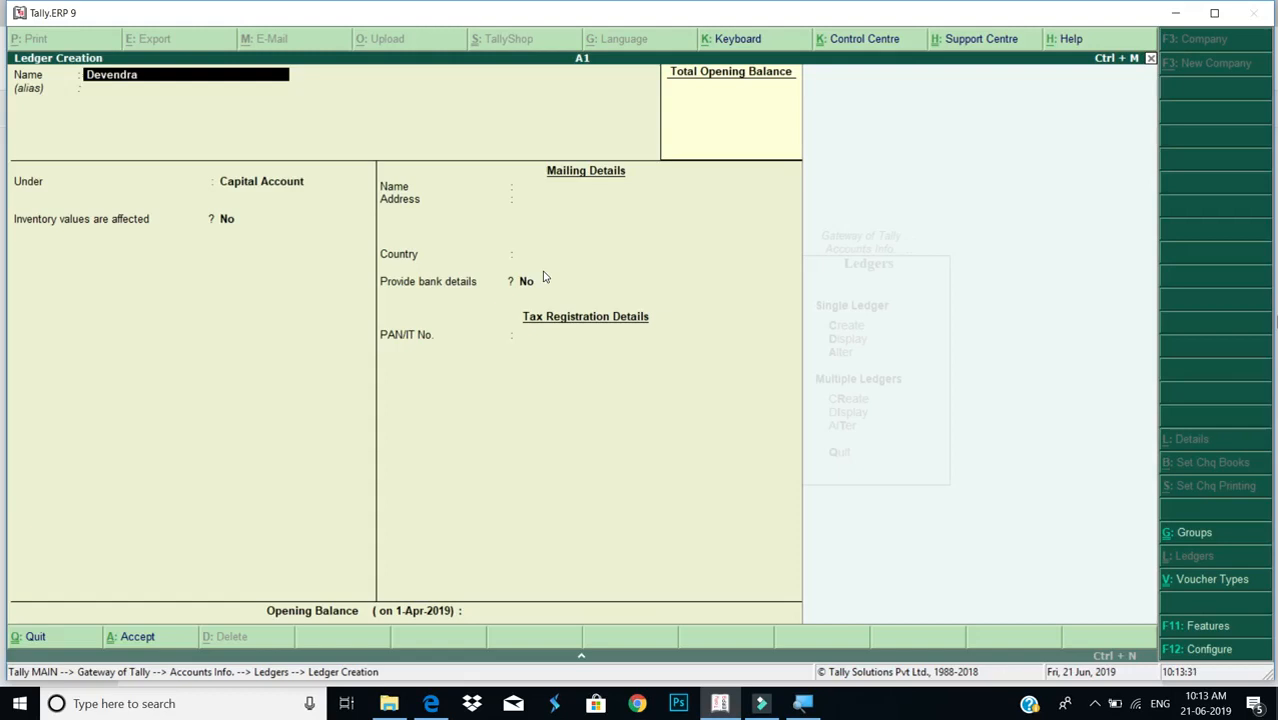
{"action": "type", "text": " Enterprises"}
{"action": "key", "text": "Return"}
{"action": "key", "text": "Return"}
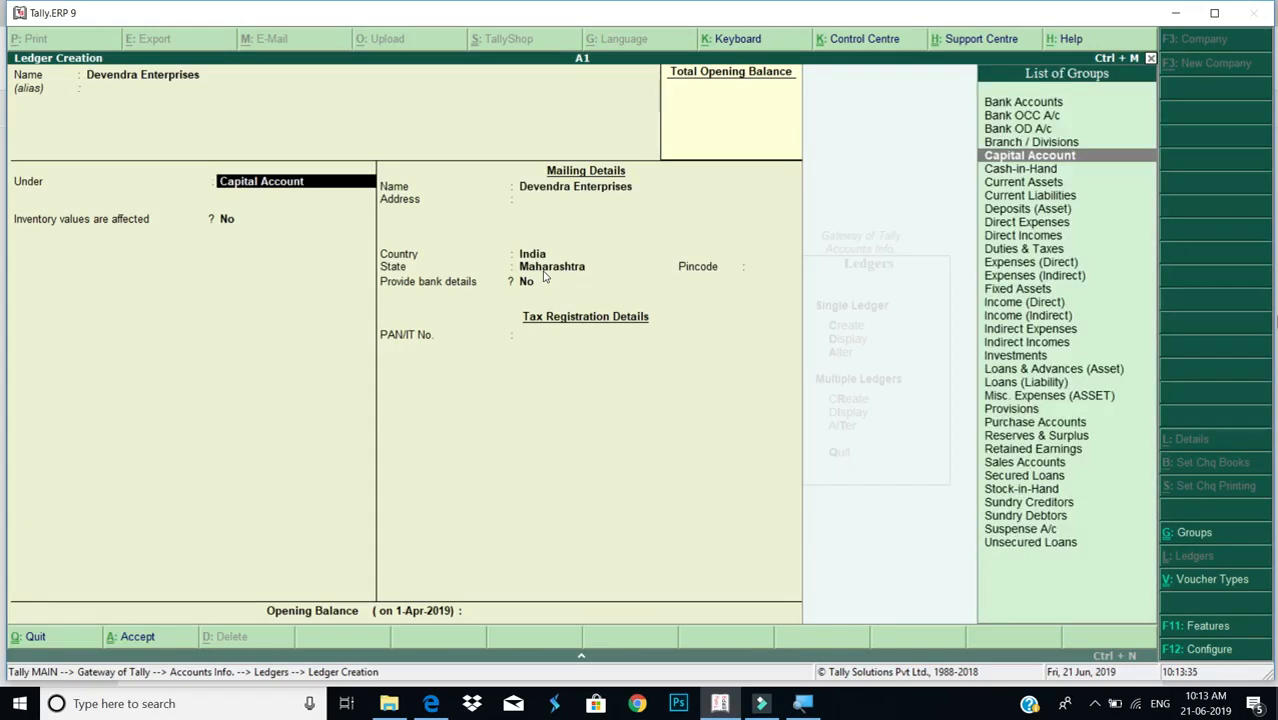
Place the ledger under Sundry Creditors, keep bill-by-bill balances at Yes and inventory values affected at No, and save it
{"action": "type", "text": "Du"}
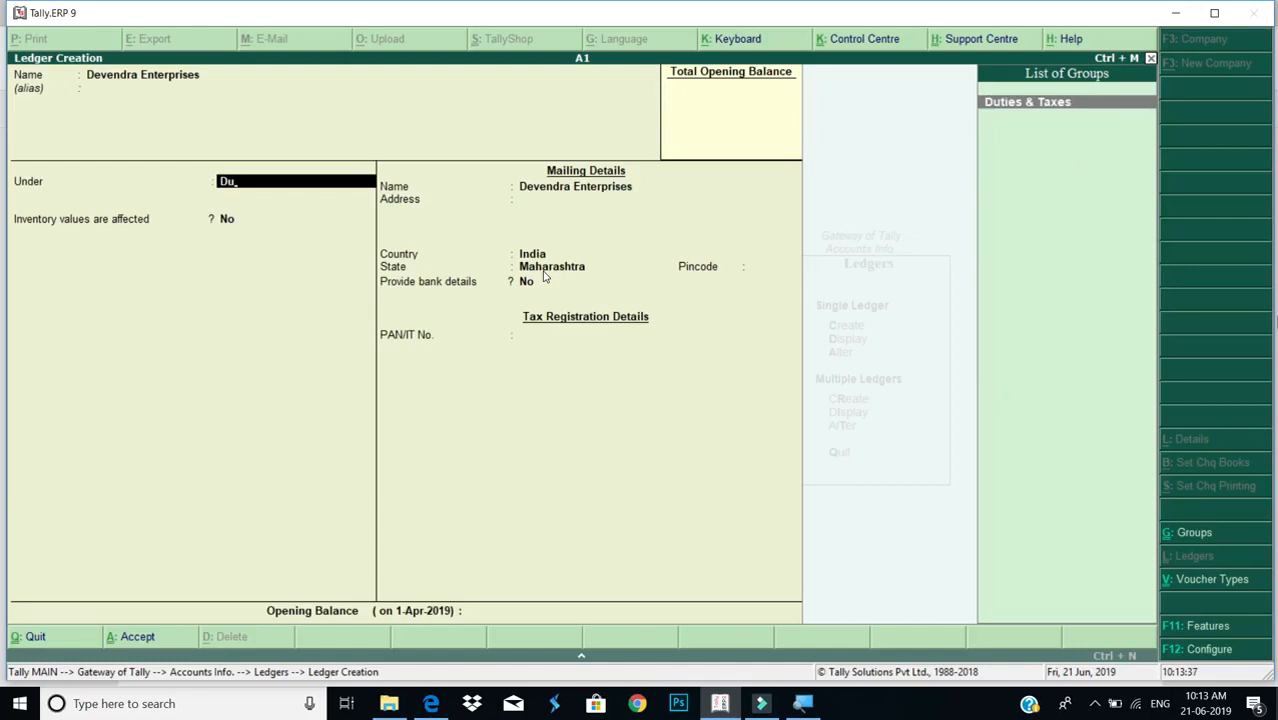
{"action": "key", "text": "BackSpace"}
{"action": "key", "text": "BackSpace"}
{"action": "type", "text": "Sund"}
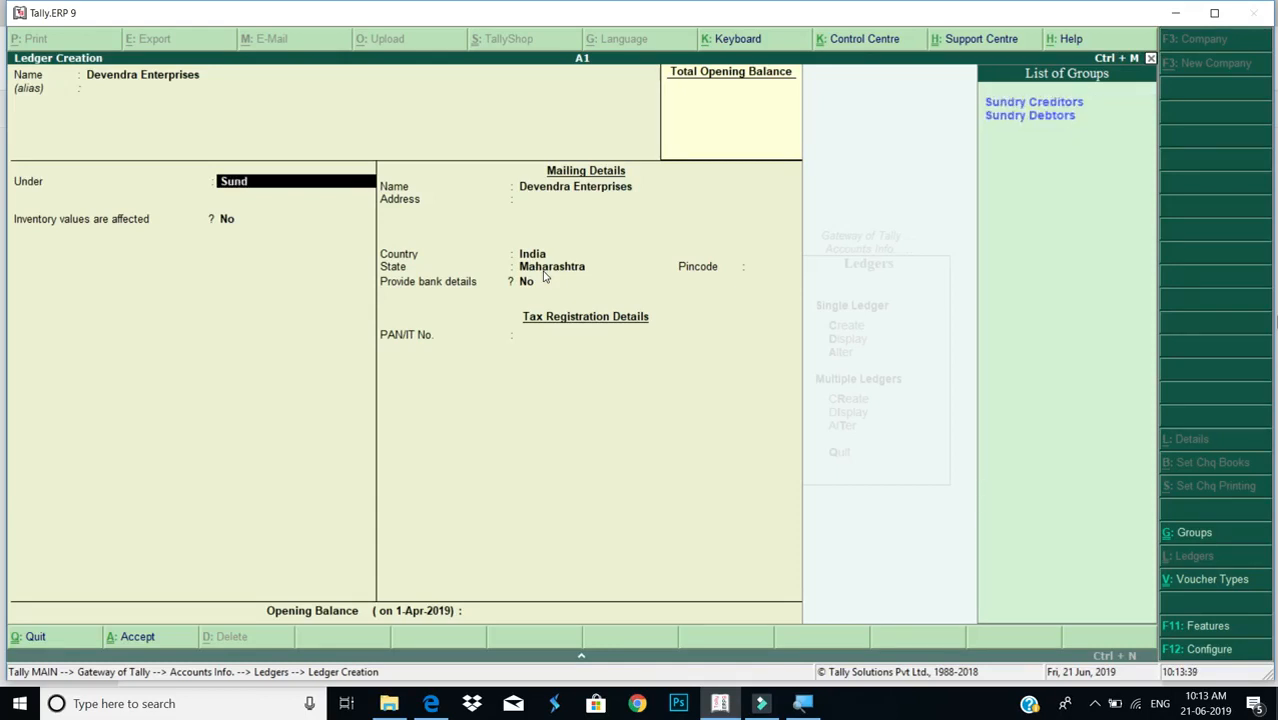
{"action": "key", "text": "Return"}
{"action": "key", "text": "Return"}
{"action": "key", "text": "Return"}
{"action": "key", "text": "Return"}
{"action": "key", "text": "Return"}
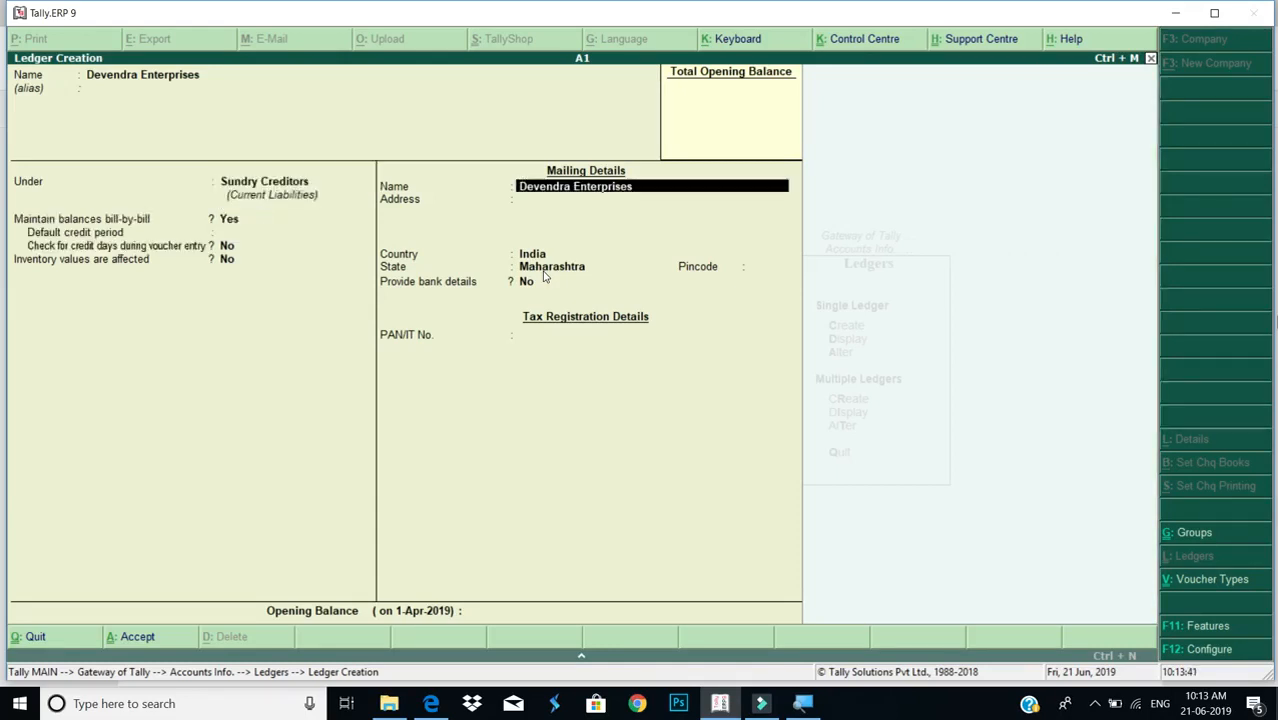
{"action": "key", "text": "ctrl+a"}
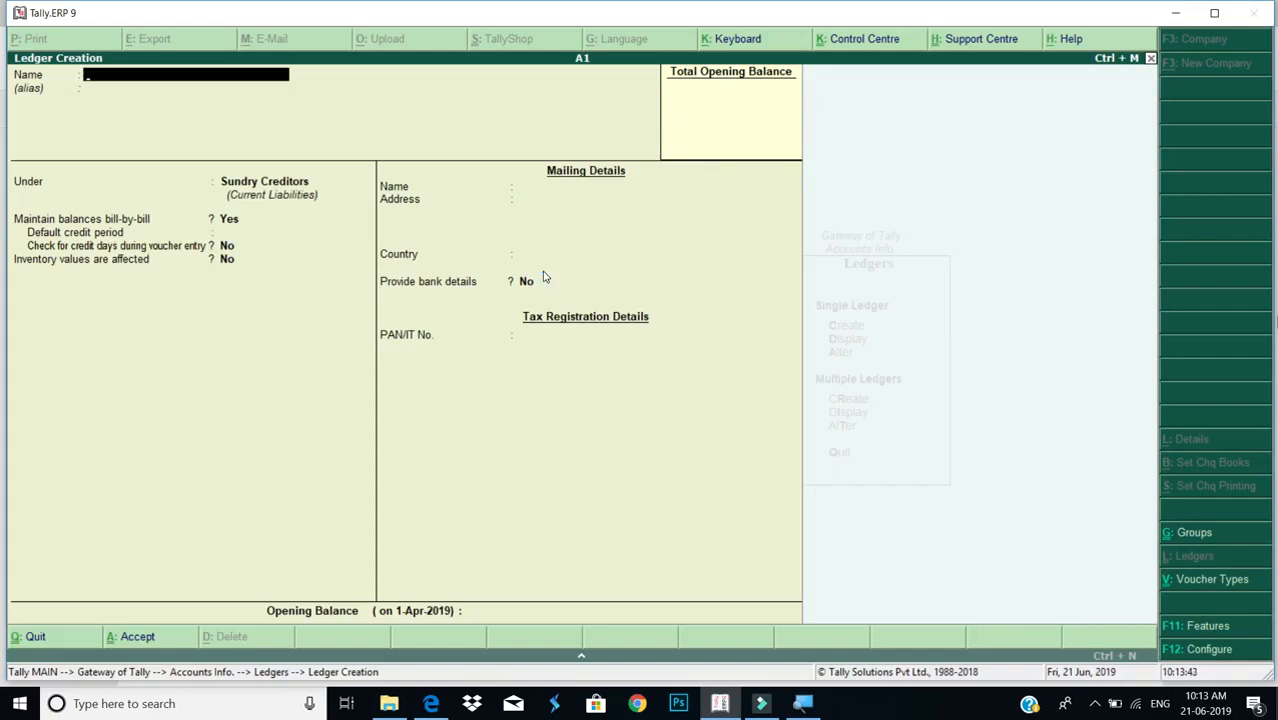
Switch to TALLY NOTES.pdf, check the group and settings for the Purchase ledger, and return to Tally.ERP 9
{"action": "key", "text": "alt+Tab"}
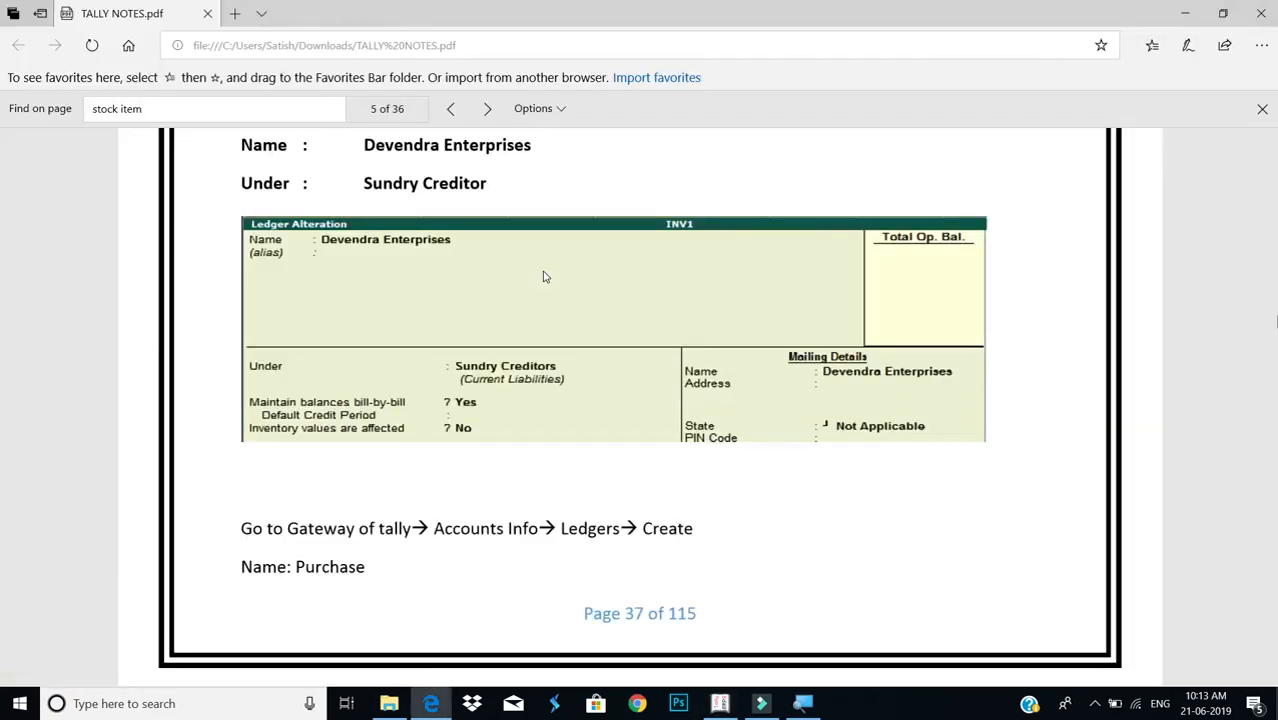
{"action": "scroll", "coordinate": [531, 297], "scroll_direction": "down", "scroll_amount": 5}
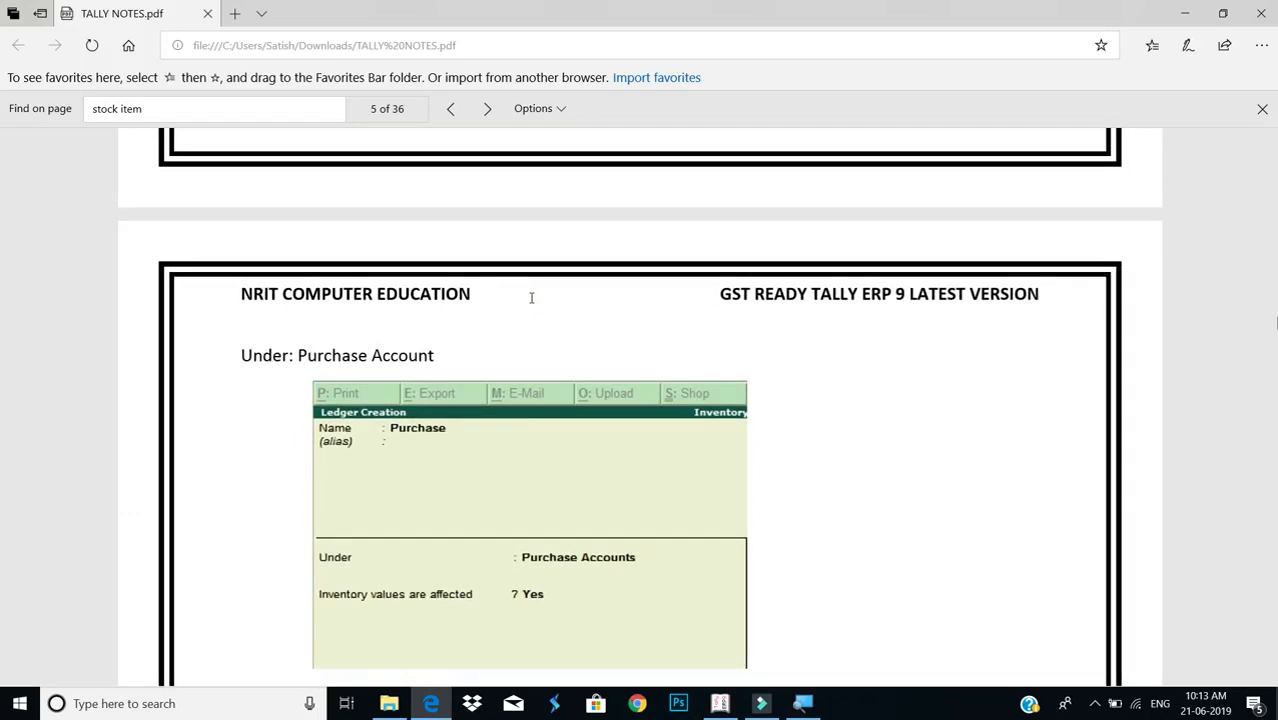
{"action": "key", "text": "alt+Tab"}
Create the ledger Purchase A/c under Purchase Accounts with inventory values affected set to Yes, and save it
{"action": "type", "text": "Pur"}
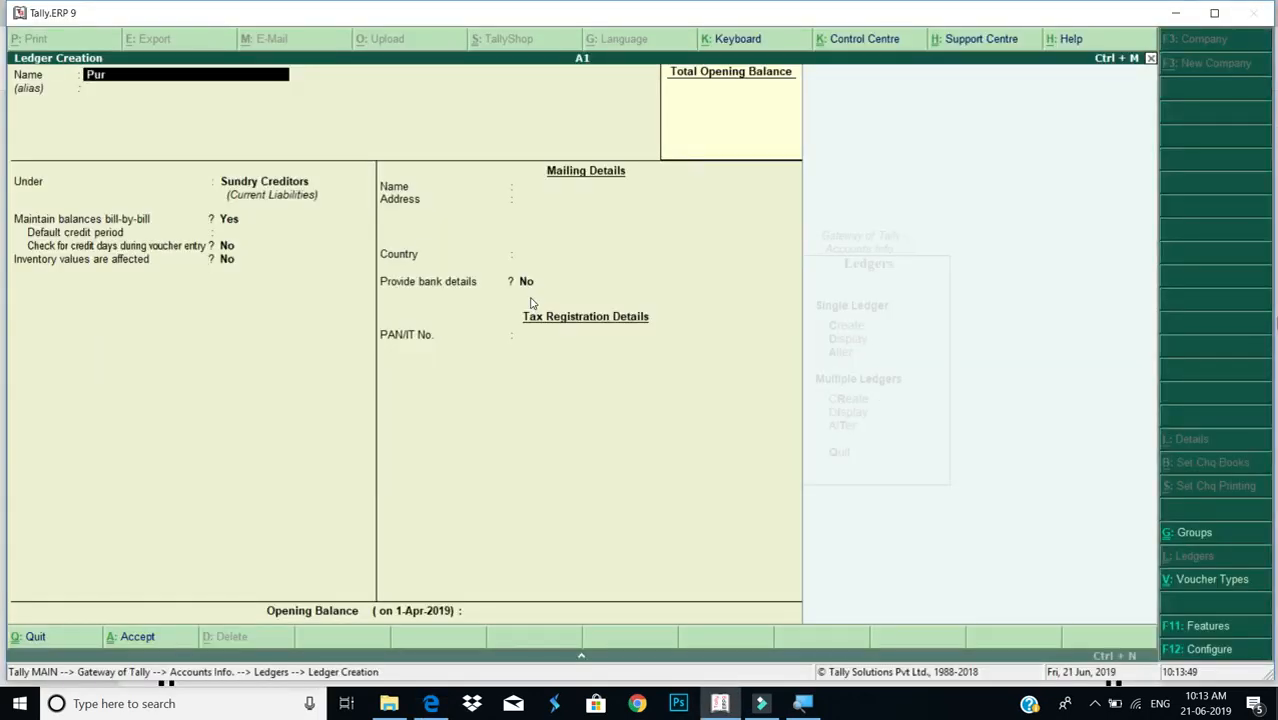
{"action": "type", "text": "chase A/c"}
{"action": "key", "text": "Return"}
{"action": "key", "text": "Return"}
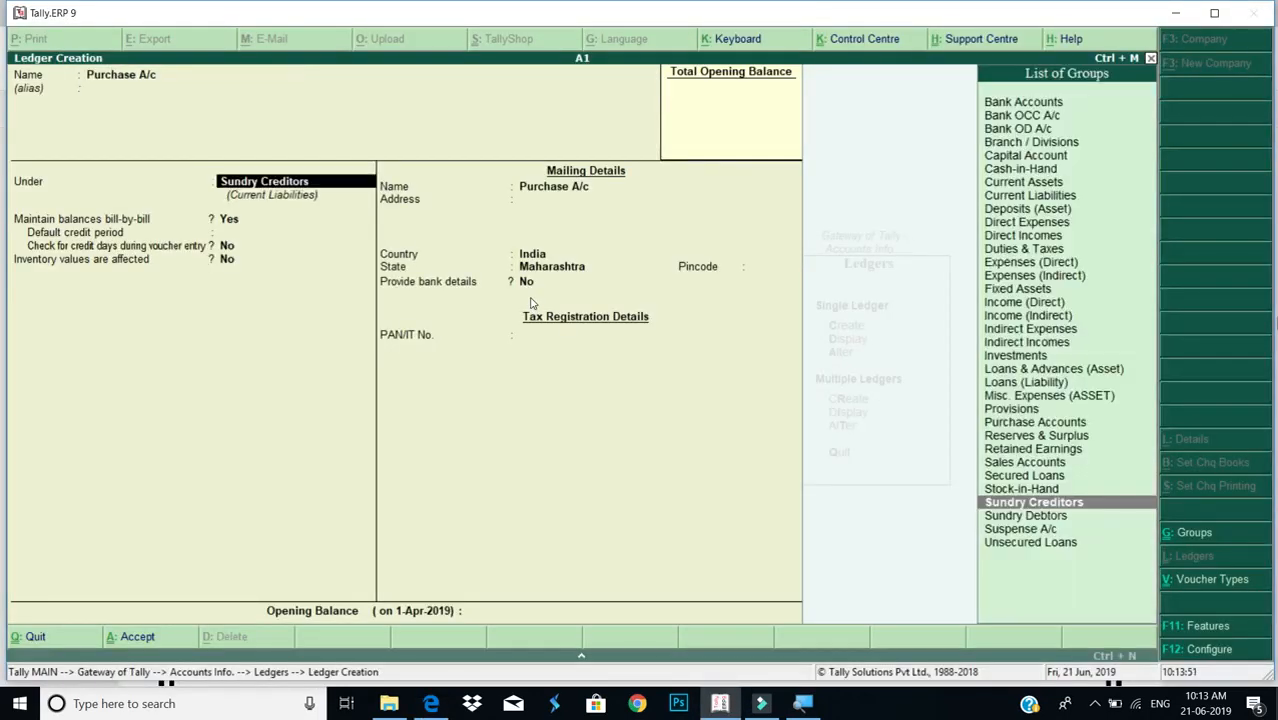
{"action": "type", "text": "Pu"}
{"action": "key", "text": "Return"}
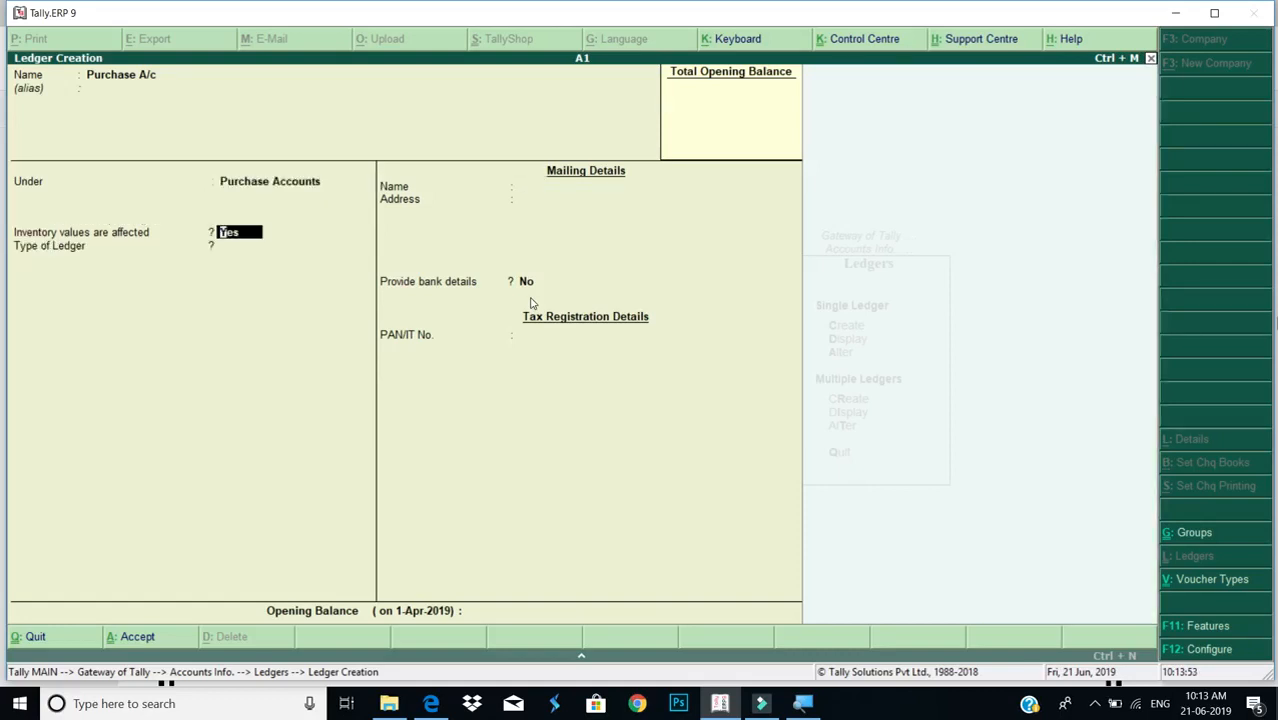
{"action": "key", "text": "ctrl+a"}
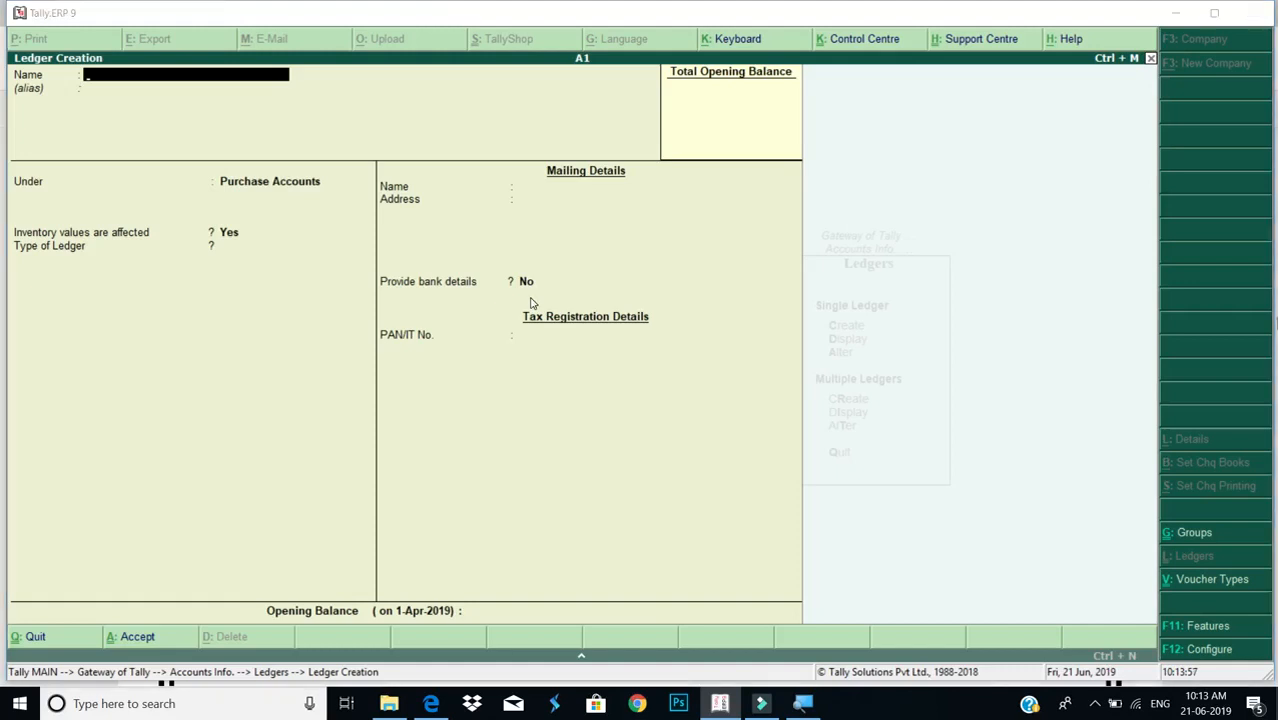
Switch to TALLY NOTES.pdf, check the Philips Hi-Fi stock item's group, category, unit and godown, and return to Tally.ERP 9
{"action": "key", "text": "alt+Tab"}
{"action": "scroll", "coordinate": [548, 365], "scroll_direction": "down", "scroll_amount": 8}
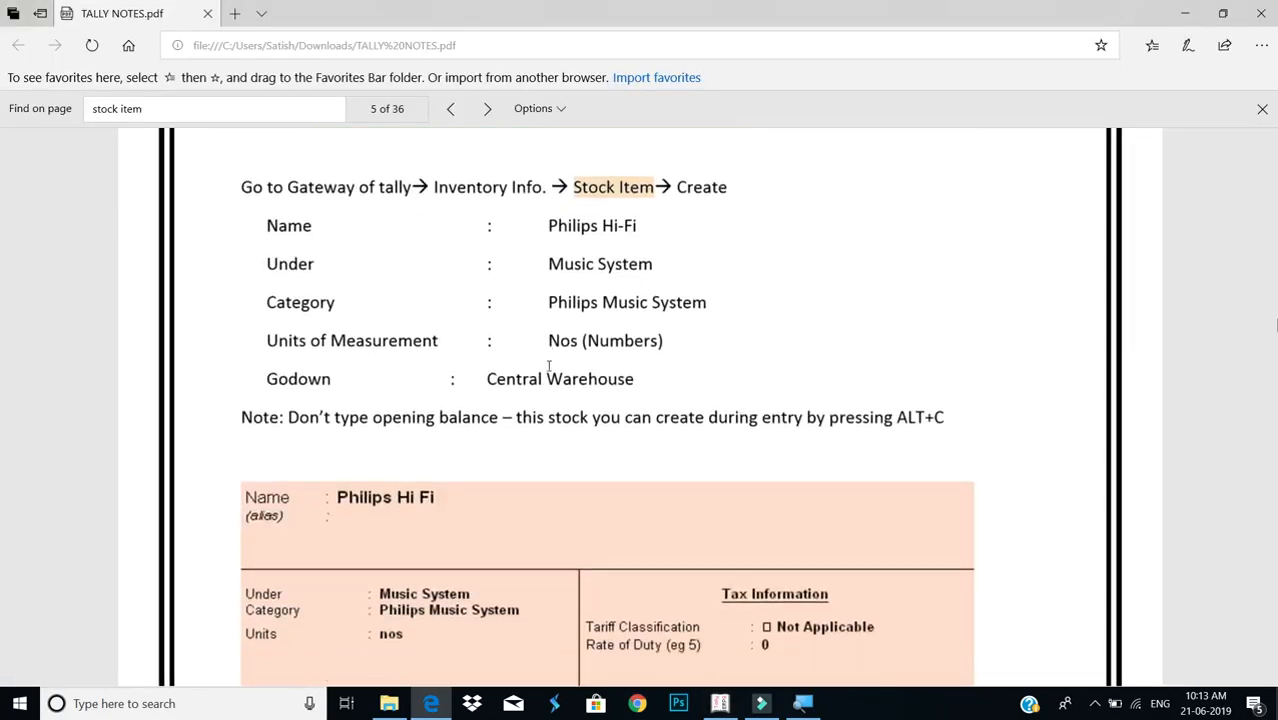
{"action": "key", "text": "alt+Tab"}
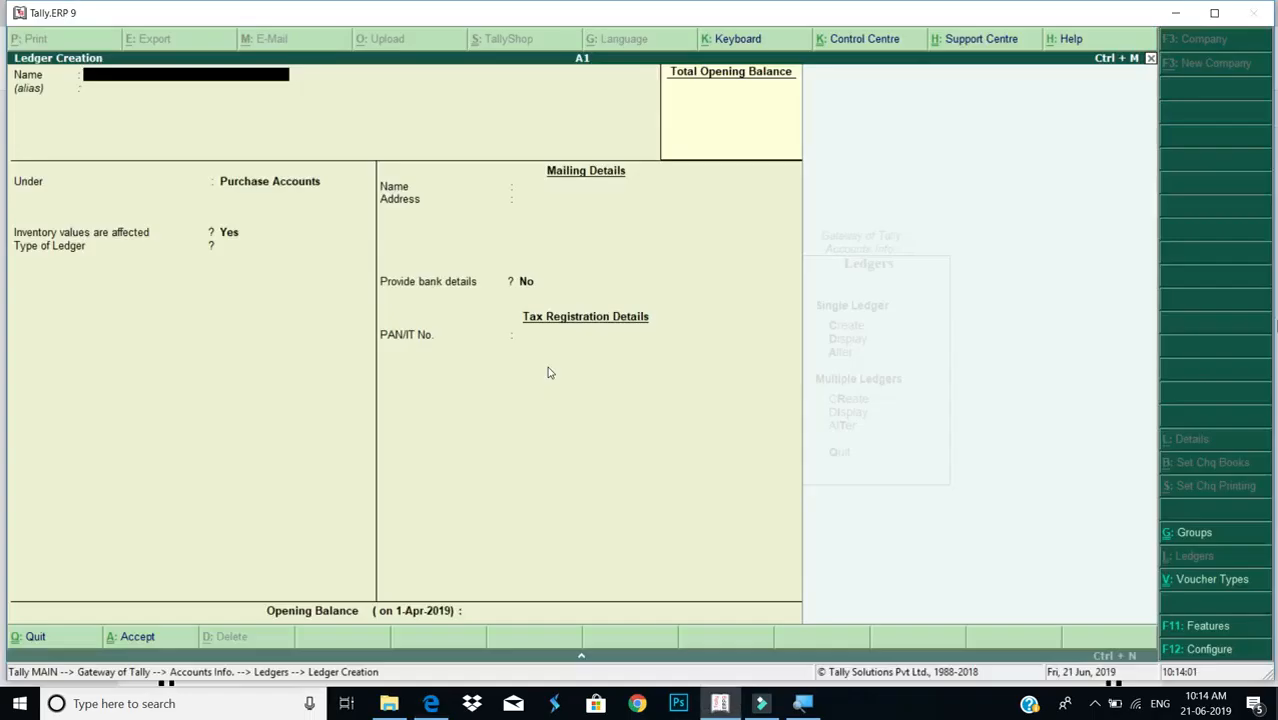
Quit ledger creation back to the Gateway of Tally and open single stock item creation under Inventory Info
{"action": "key", "text": "Escape"}
{"action": "key", "text": "y"}
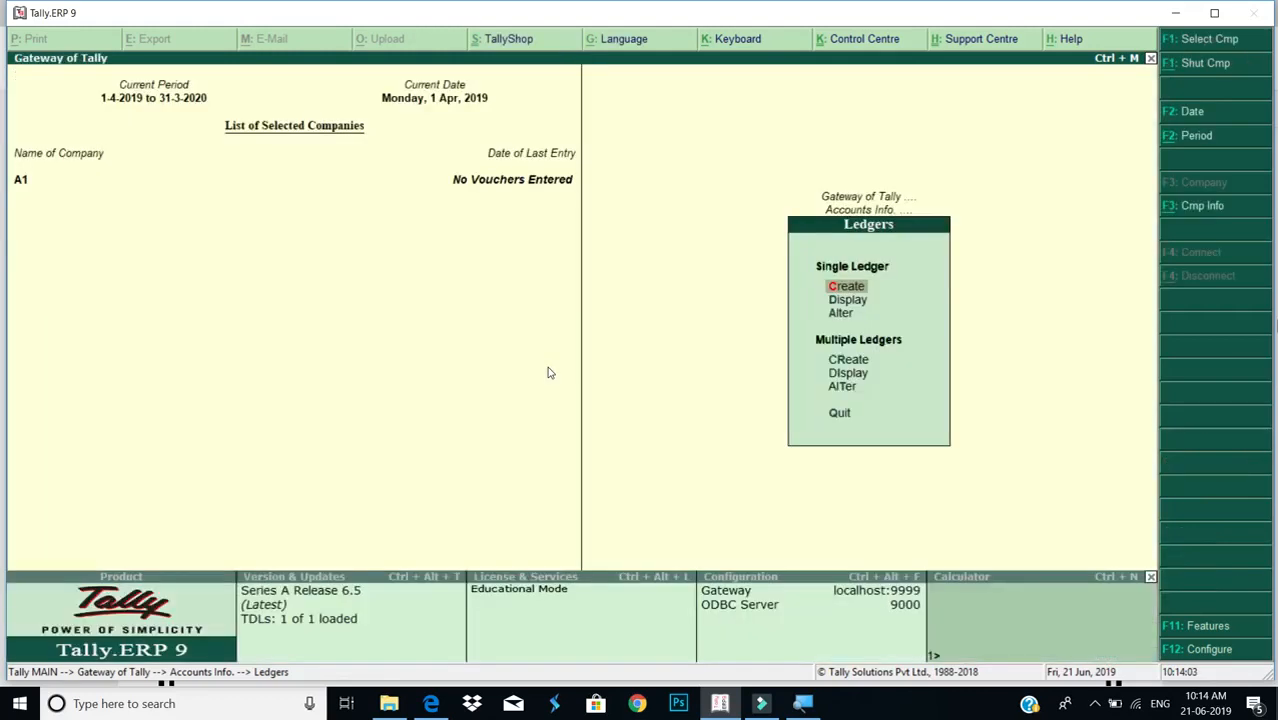
{"action": "key", "text": "Escape"}
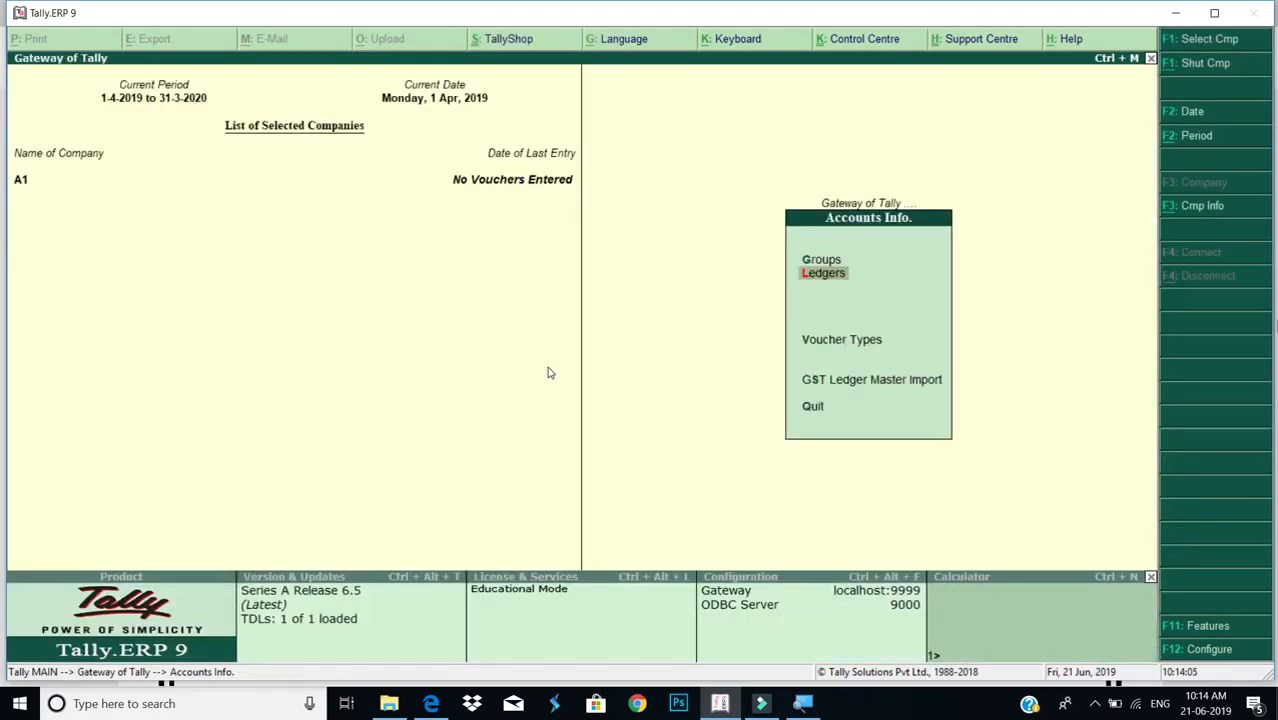
{"action": "key", "text": "Escape"}
{"action": "key", "text": "Down"}
{"action": "key", "text": "Return"}
{"action": "key", "text": "Down"}
{"action": "key", "text": "Down"}
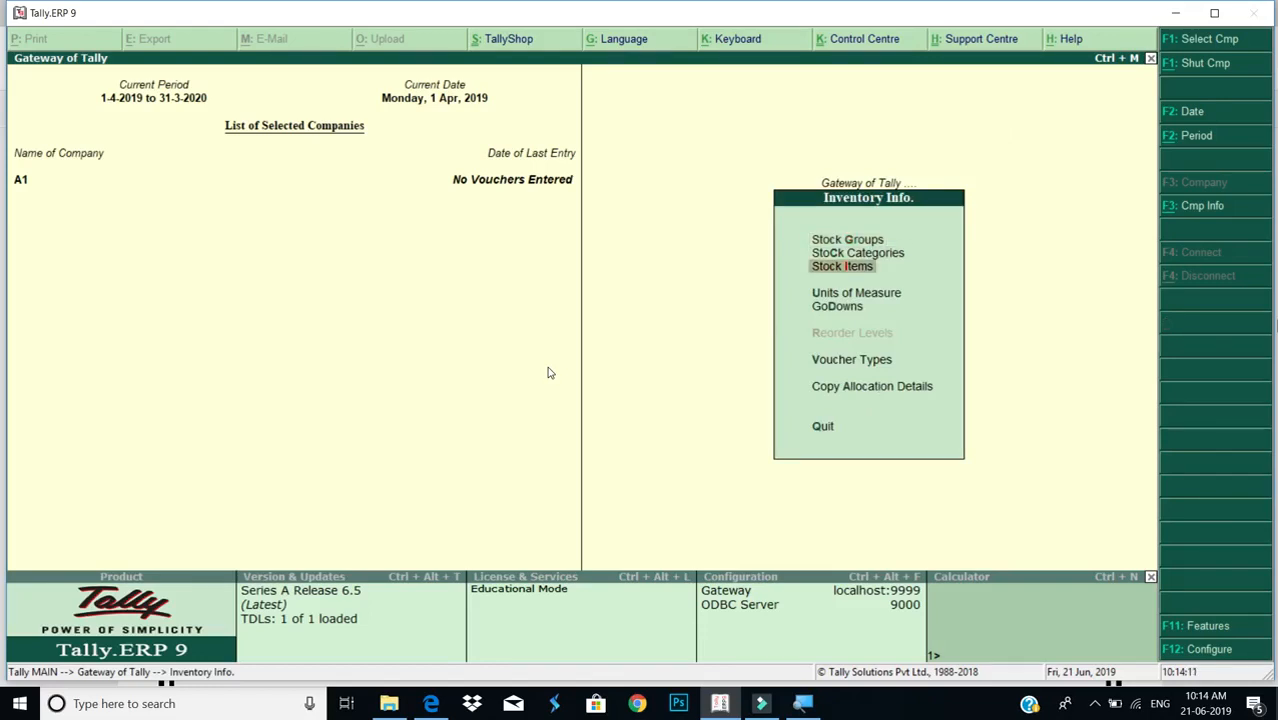
{"action": "key", "text": "Return"}
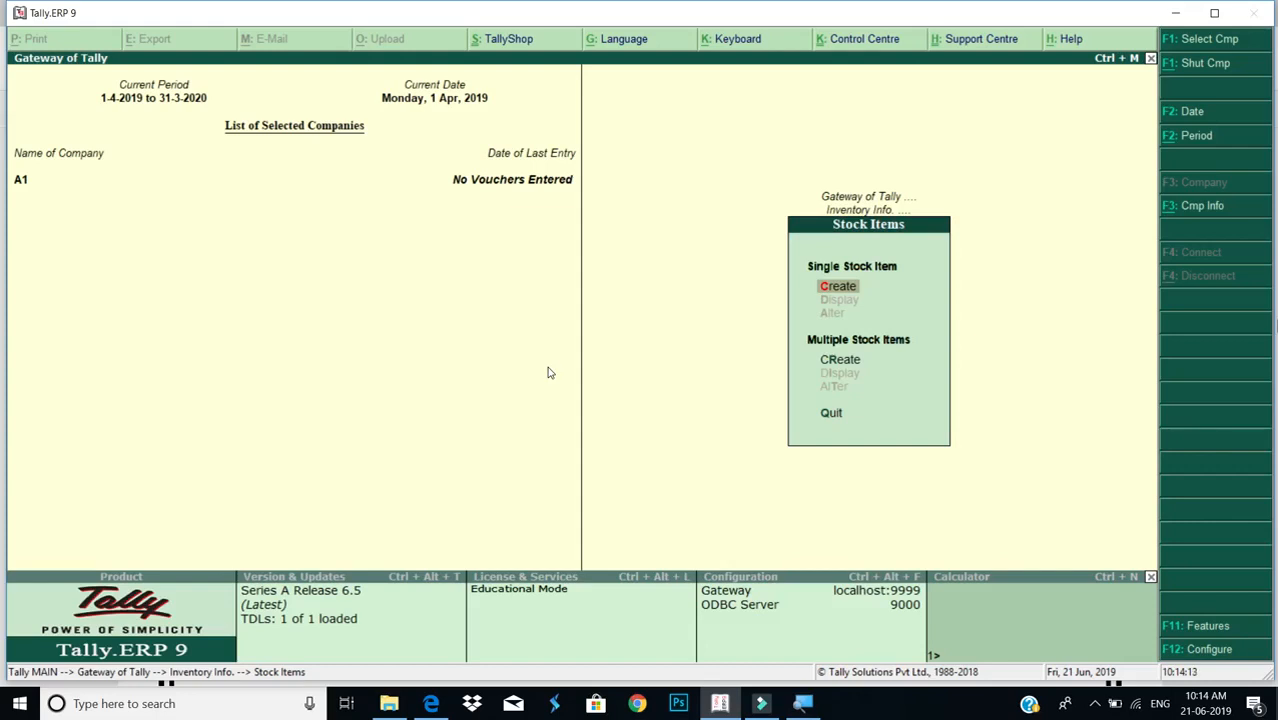
{"action": "key", "text": "Return"}
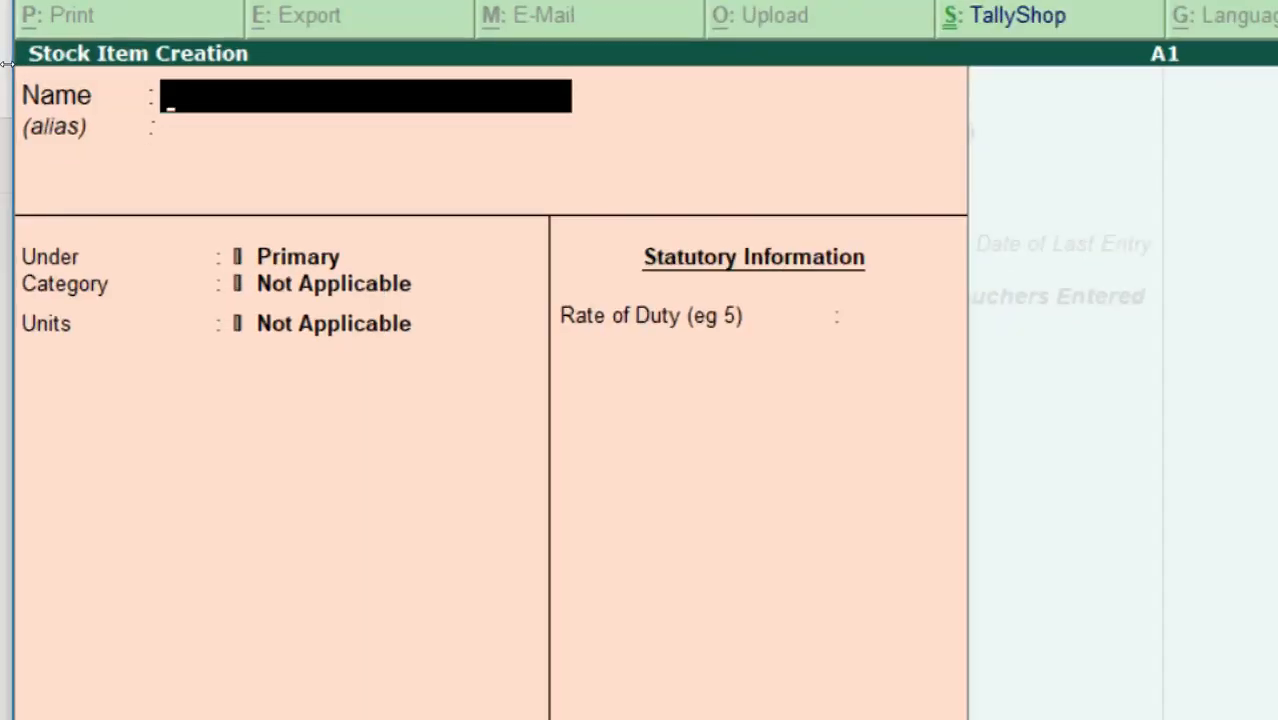
Name the new stock item Philips Hi-Fi and leave its alias blank
{"action": "type", "text": "Phi"}
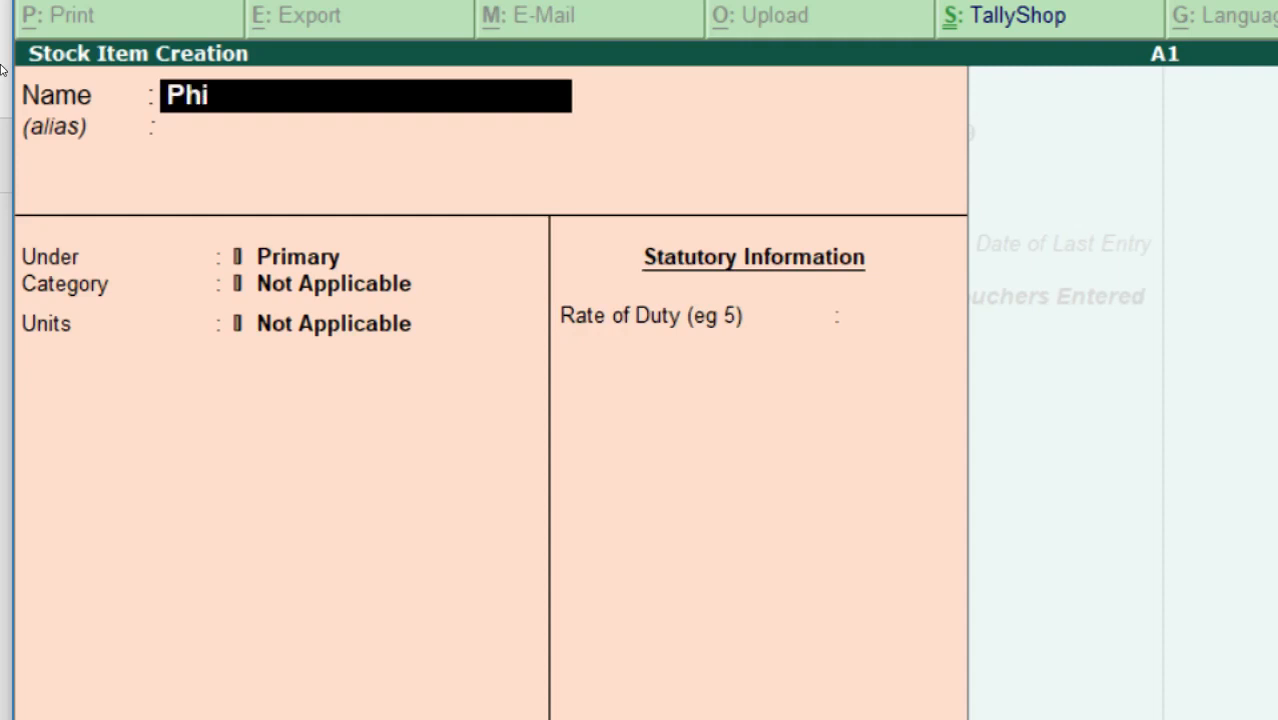
{"action": "type", "text": "lips H"}
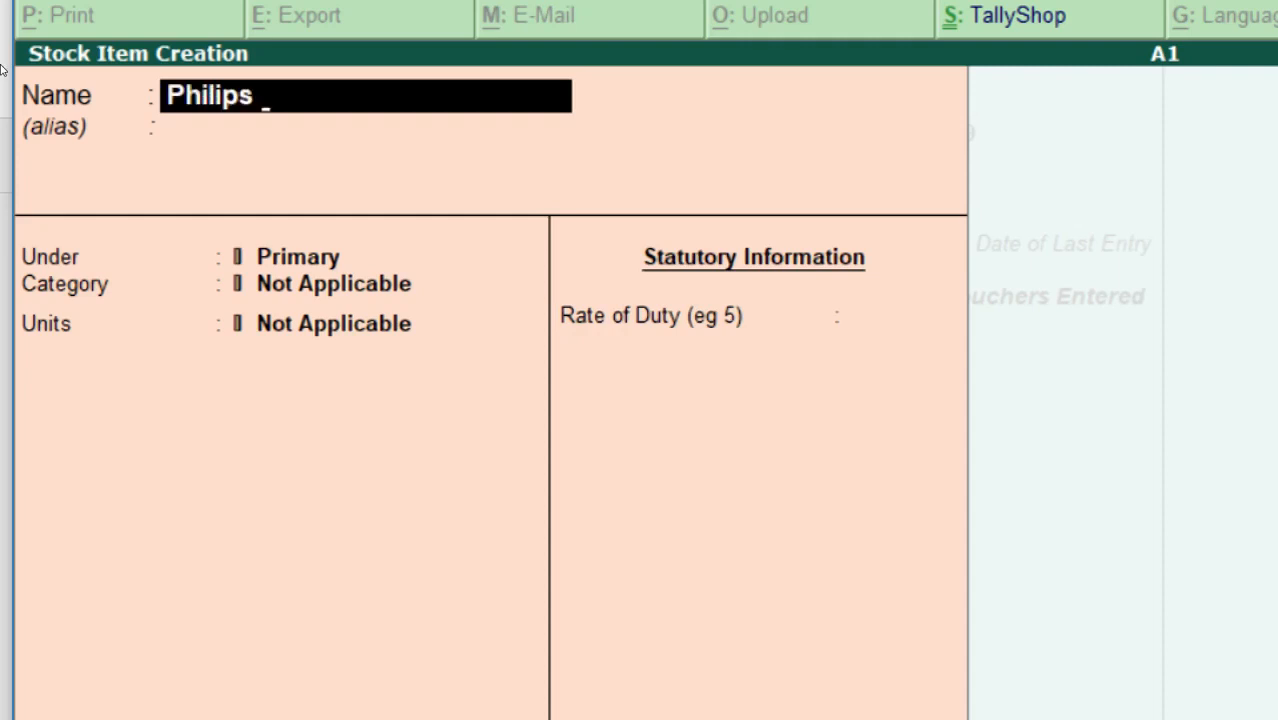
{"action": "type", "text": "i-Fi"}
{"action": "key", "text": "Return"}
{"action": "key", "text": "Return"}
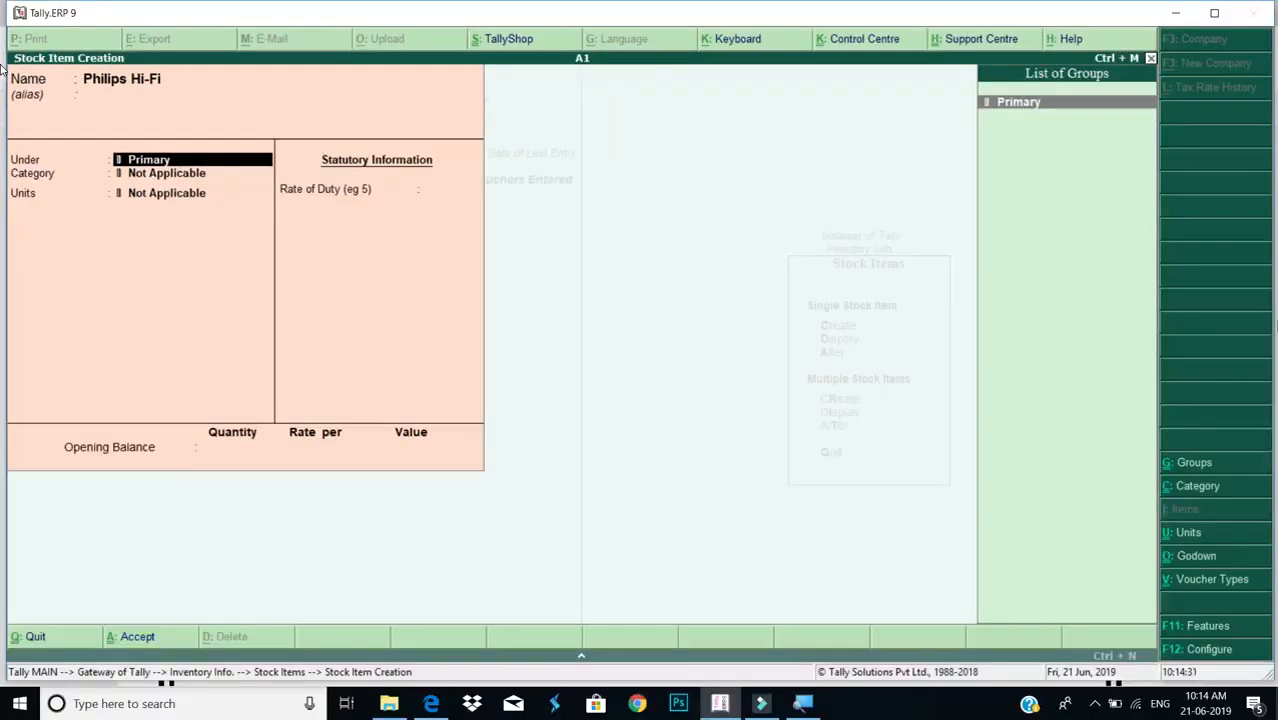
Create the stock group Music System under Primary from the item's Under field, with quantities of items added set to Yes
{"action": "key", "text": "alt+c"}
{"action": "type", "text": "Music System"}
{"action": "key", "text": "Return"}
{"action": "key", "text": "Return"}
{"action": "key", "text": "Return"}
{"action": "type", "text": "yes"}
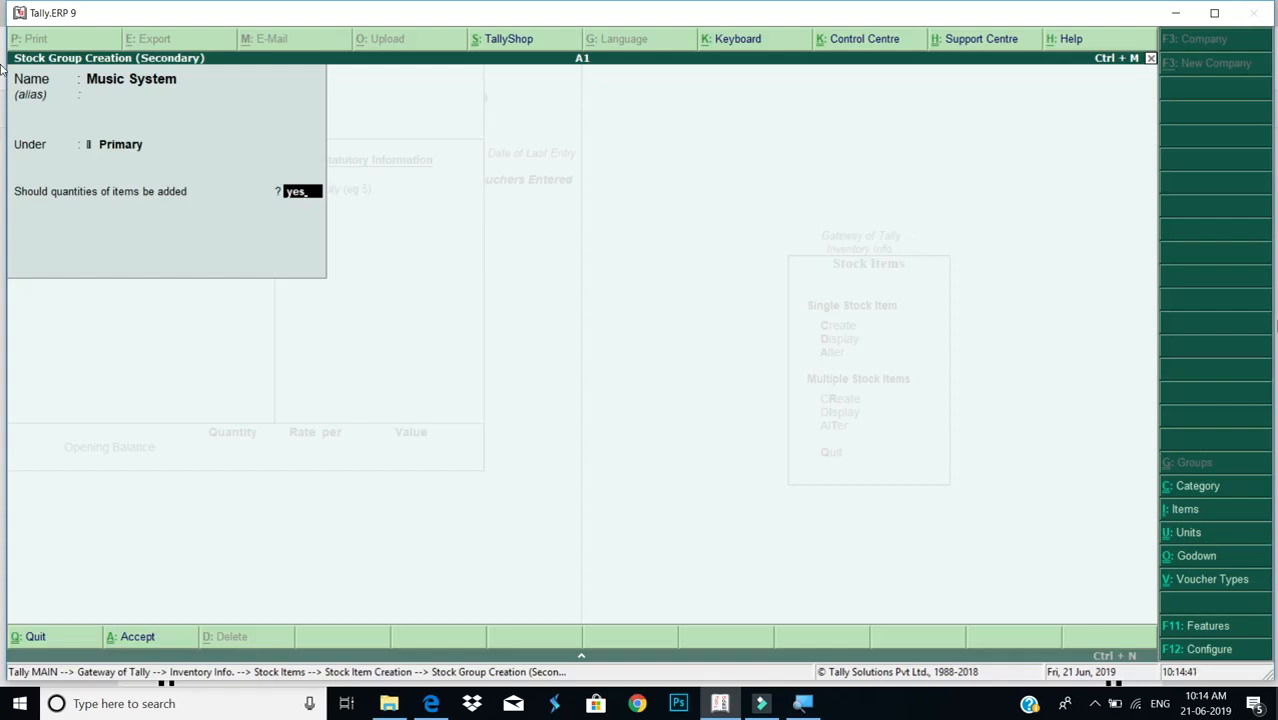
{"action": "key", "text": "Return"}
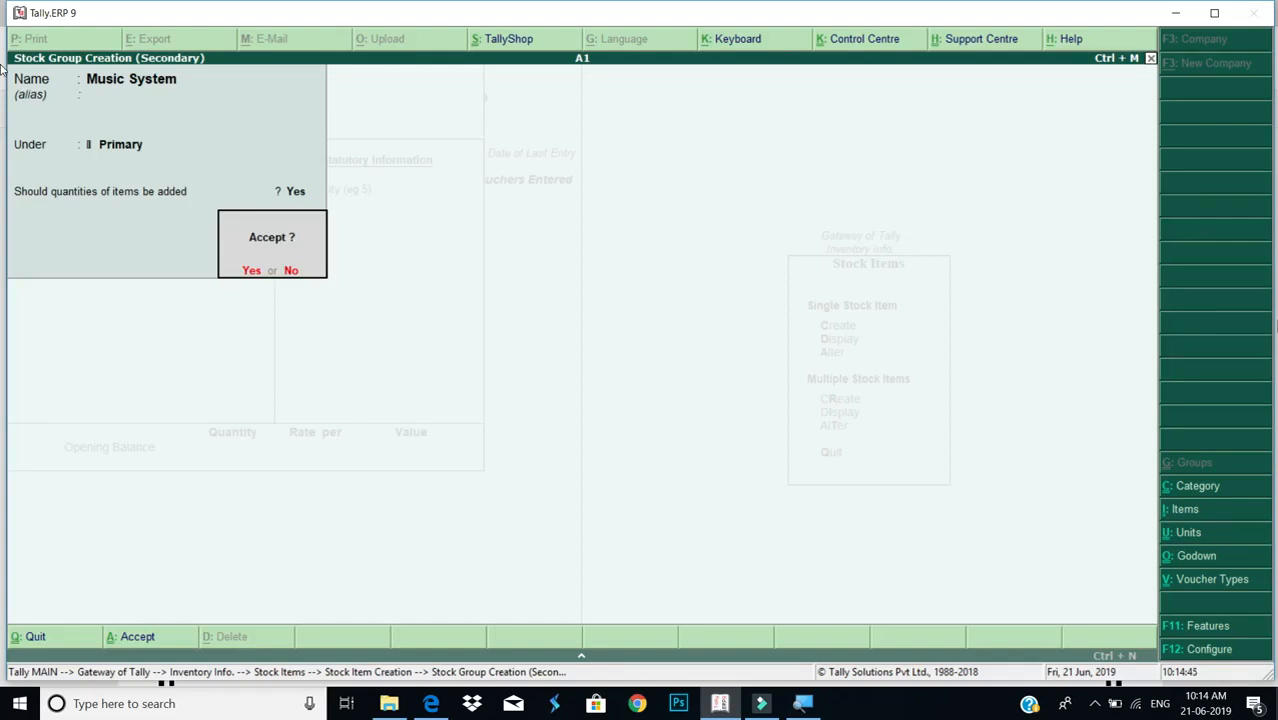
{"action": "key", "text": "Return"}
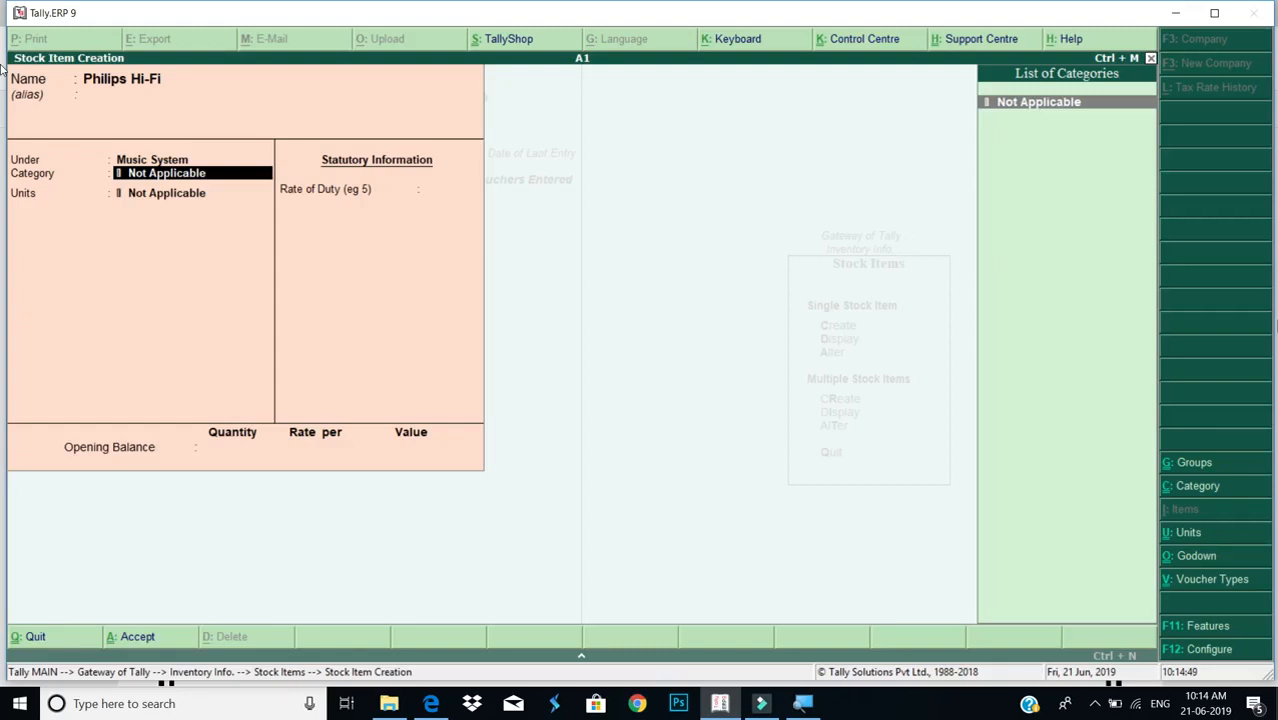
Create the stock category Philips Music Sytem under Primary from the item's Category field and assign it to the item
{"action": "key", "text": "alt+c"}
{"action": "type", "text": "Philips Music Sytem"}
{"action": "key", "text": "Return"}
{"action": "key", "text": "Return"}
{"action": "key", "text": "Return"}
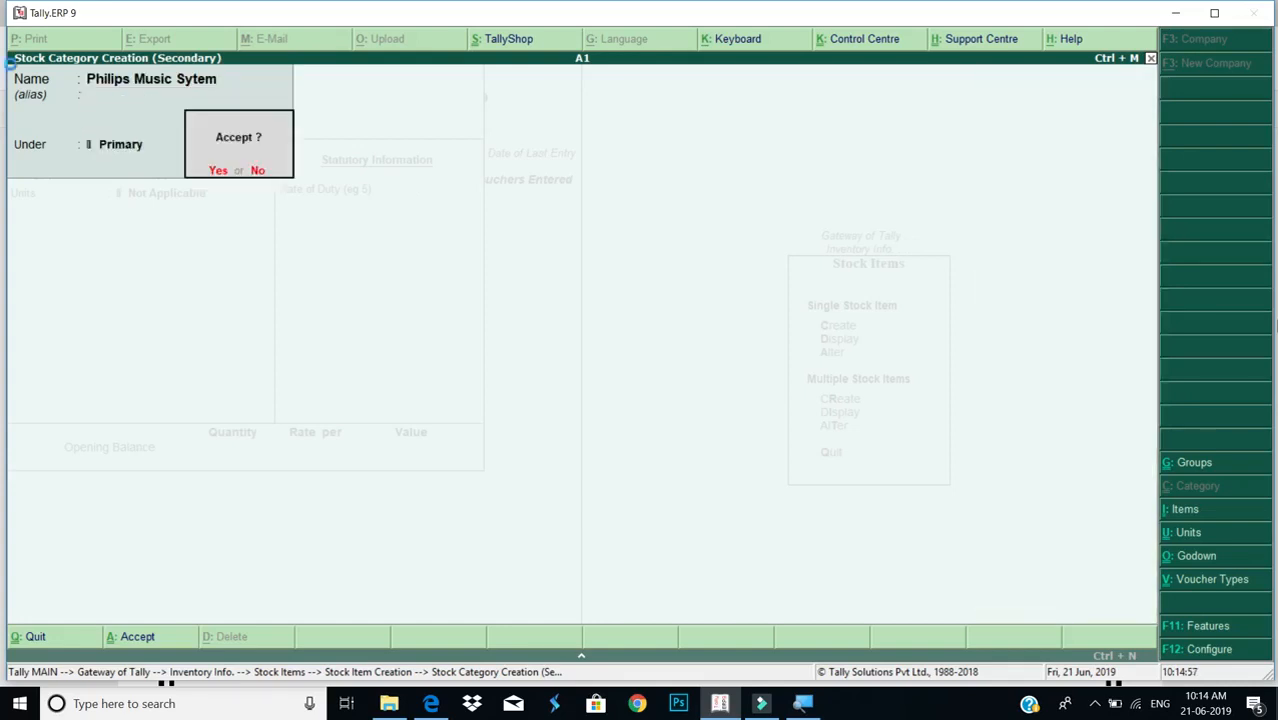
{"action": "key", "text": "Return"}
{"action": "key", "text": "Return"}
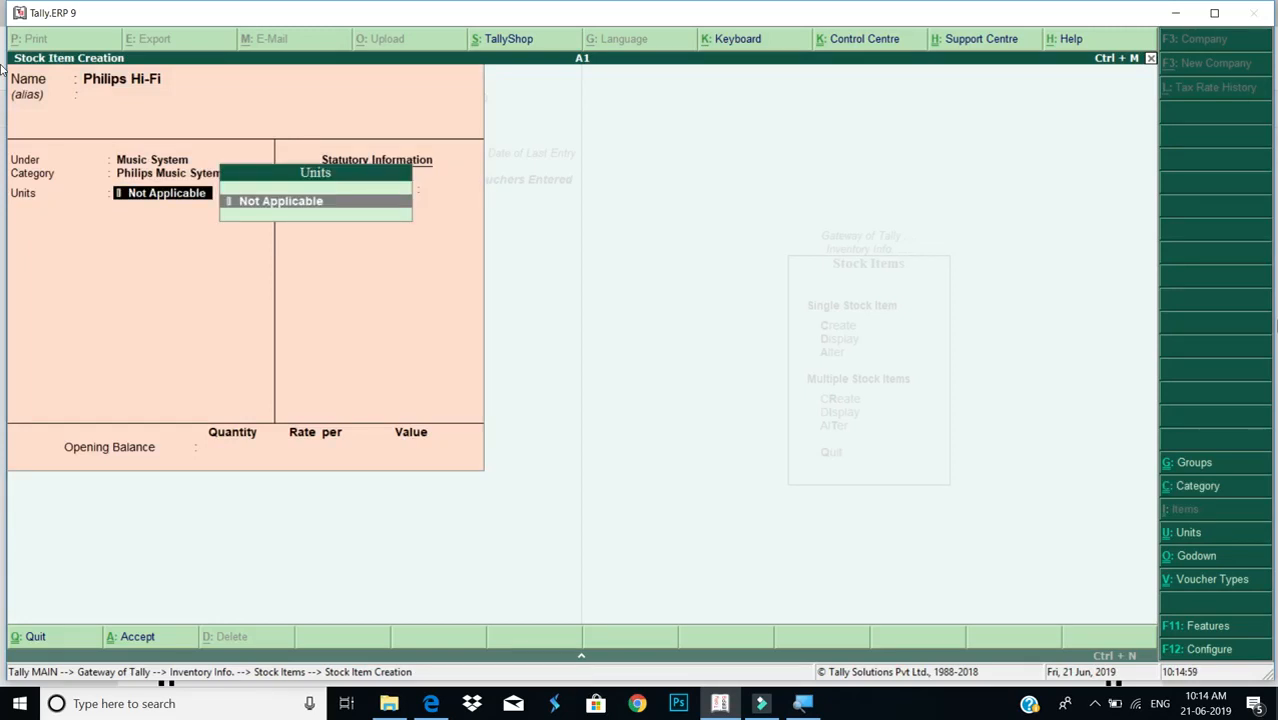
Create the simple unit nos with formal name Numbers and 0 decimal places from the item's Units field
{"action": "key", "text": "alt+c"}
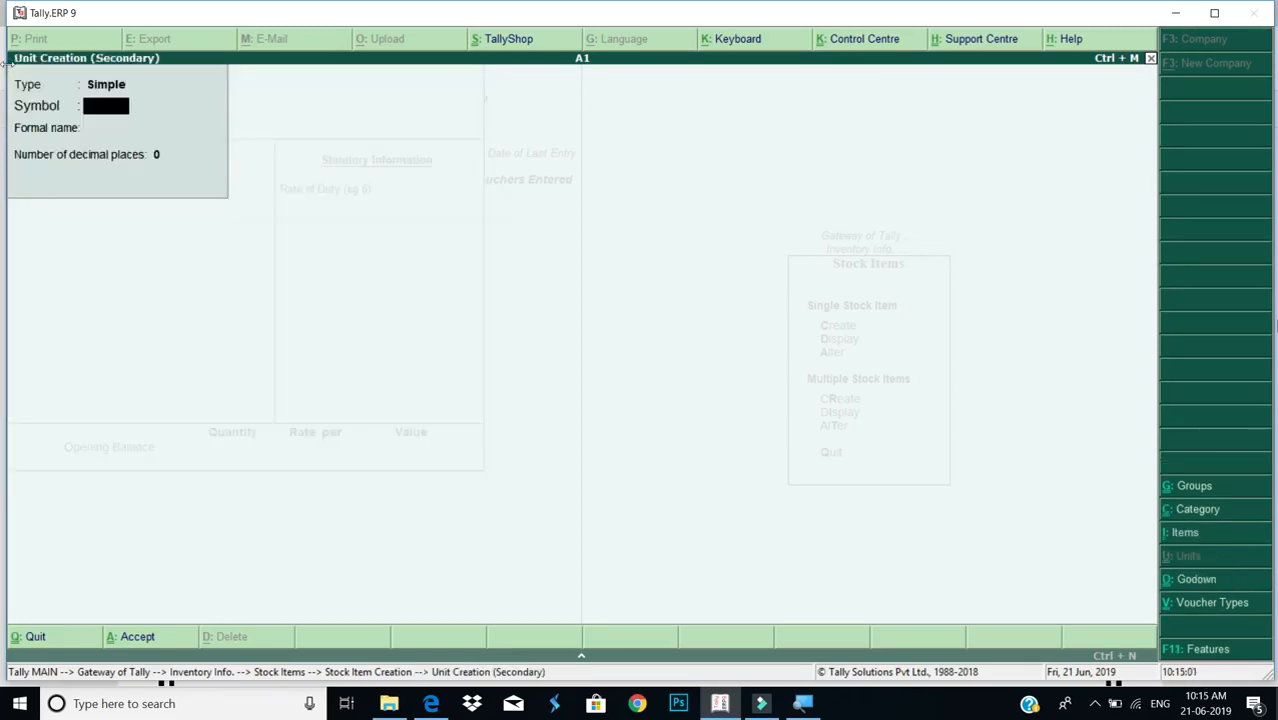
{"action": "type", "text": "nos"}
{"action": "key", "text": "Return"}
{"action": "type", "text": "Numbers"}
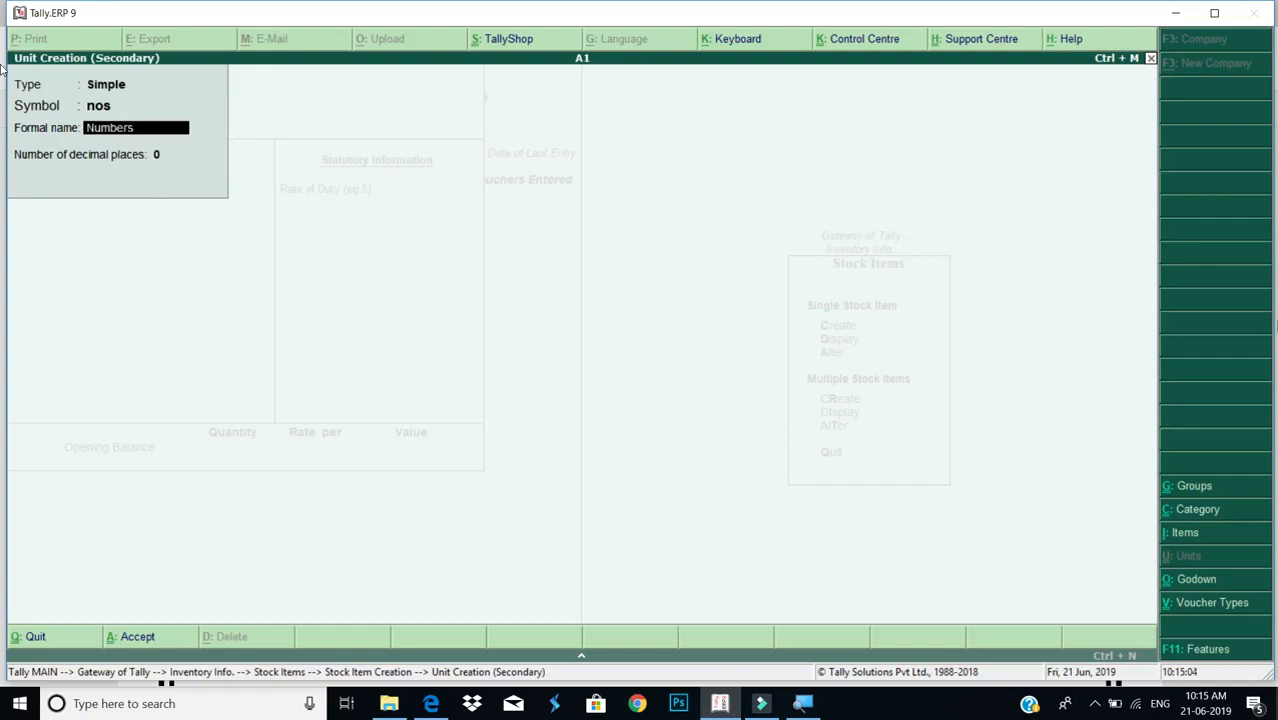
{"action": "key", "text": "Return"}
{"action": "key", "text": "Return"}
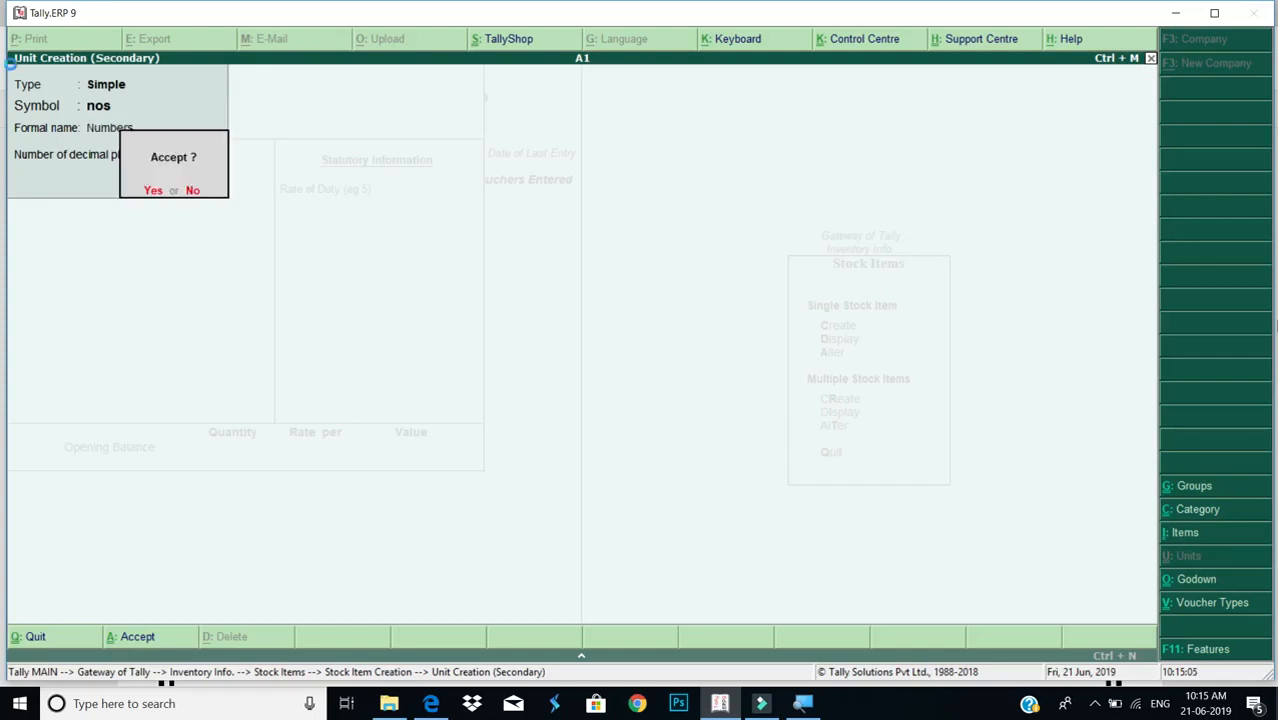
{"action": "key", "text": "Return"}
Keep alternate units Not Applicable and the rate of duty at 0, leave the opening balance blank, and save the Philips Hi-Fi item
{"action": "key", "text": "Return"}
{"action": "key", "text": "Return"}
{"action": "key", "text": "Return"}
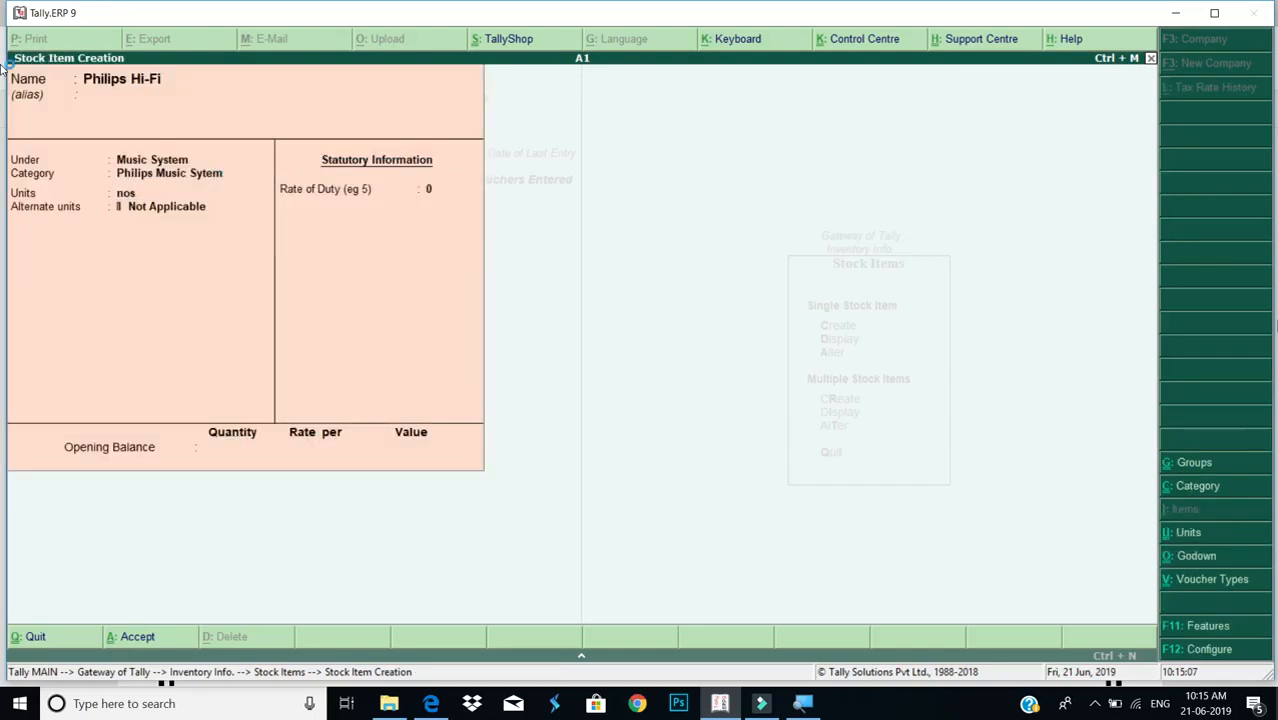
{"action": "key", "text": "Return"}
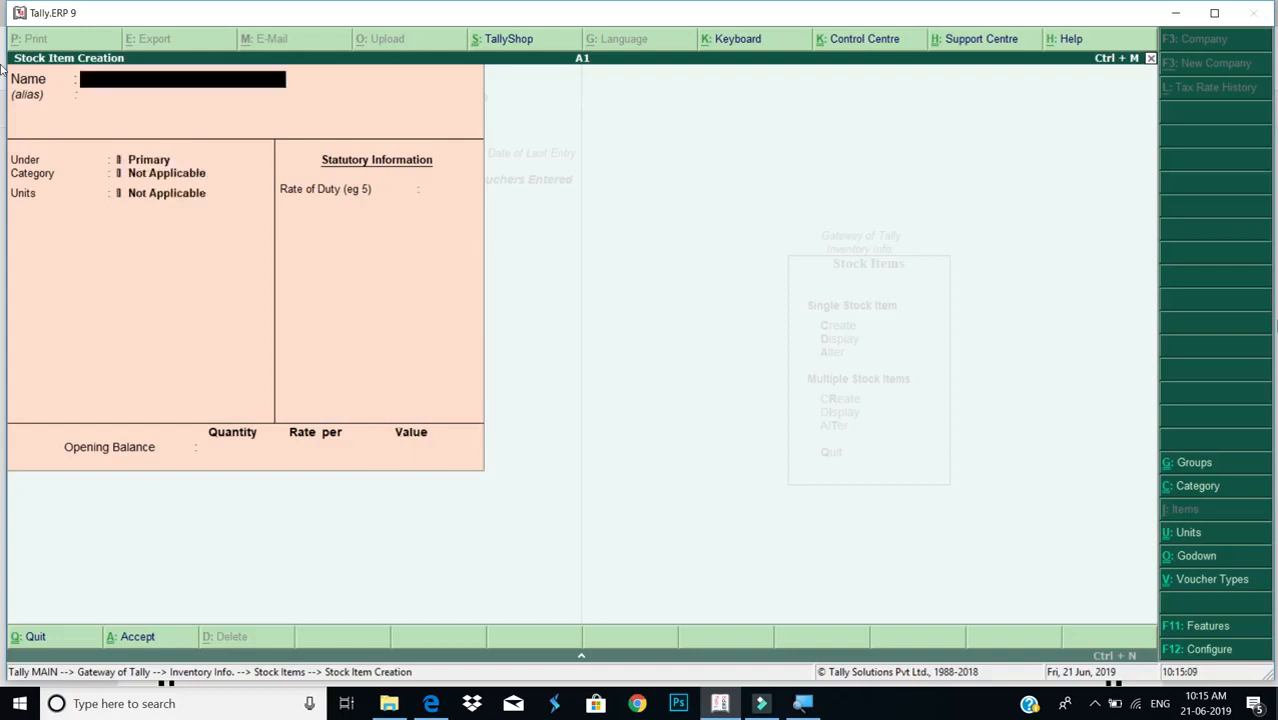
Leave stock item creation and open a new purchase order voucher from the accounting vouchers
{"action": "key", "text": "Escape"}
{"action": "key", "text": "Escape"}
{"action": "key", "text": "Escape"}
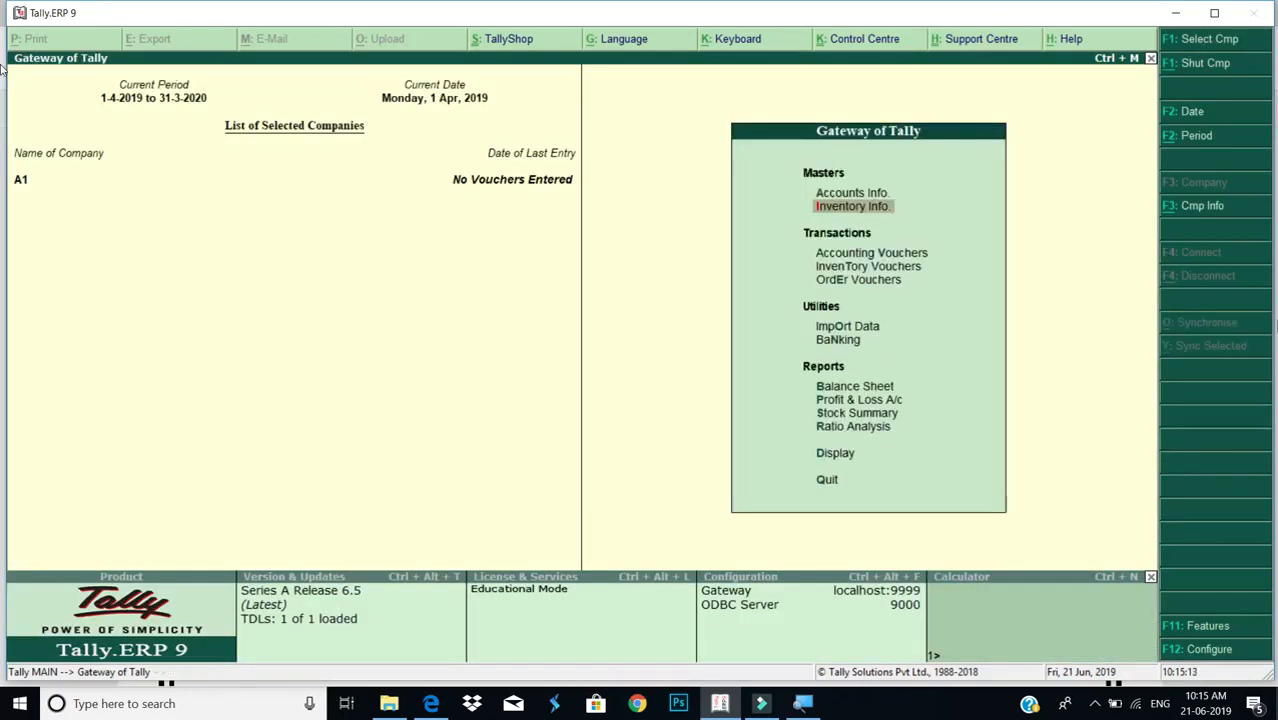
{"action": "key", "text": "Down"}
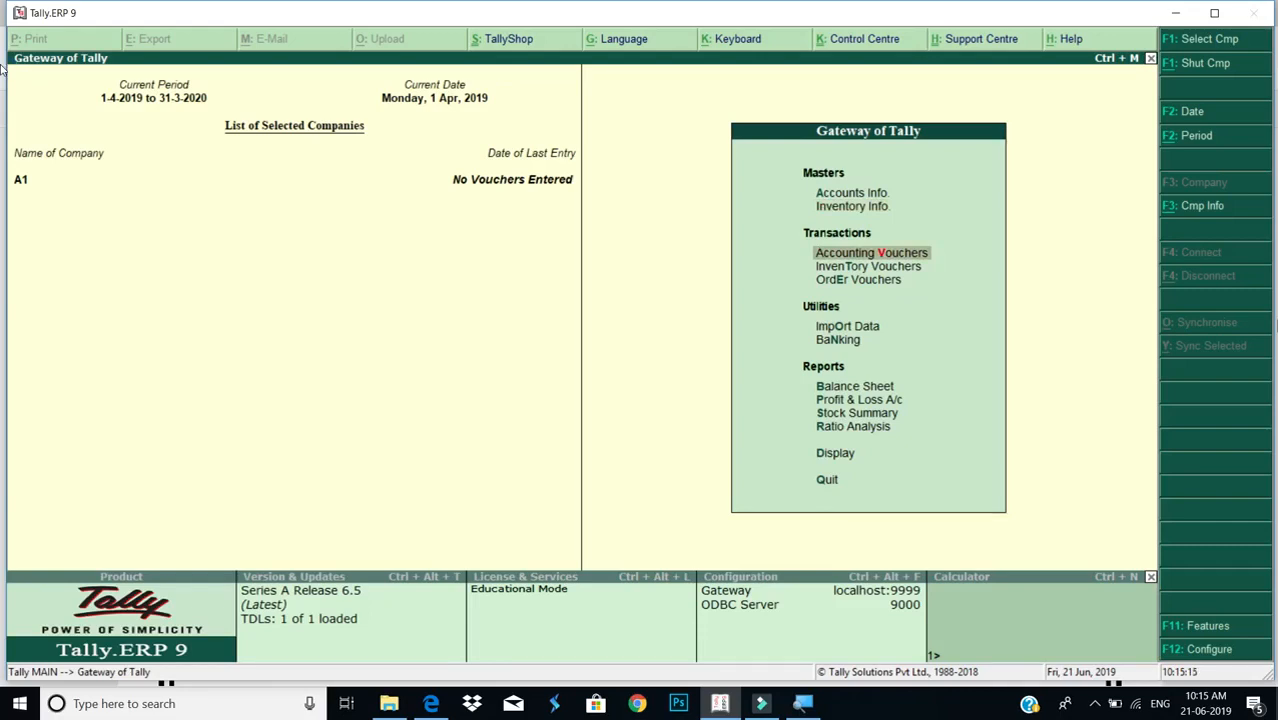
{"action": "key", "text": "Return"}
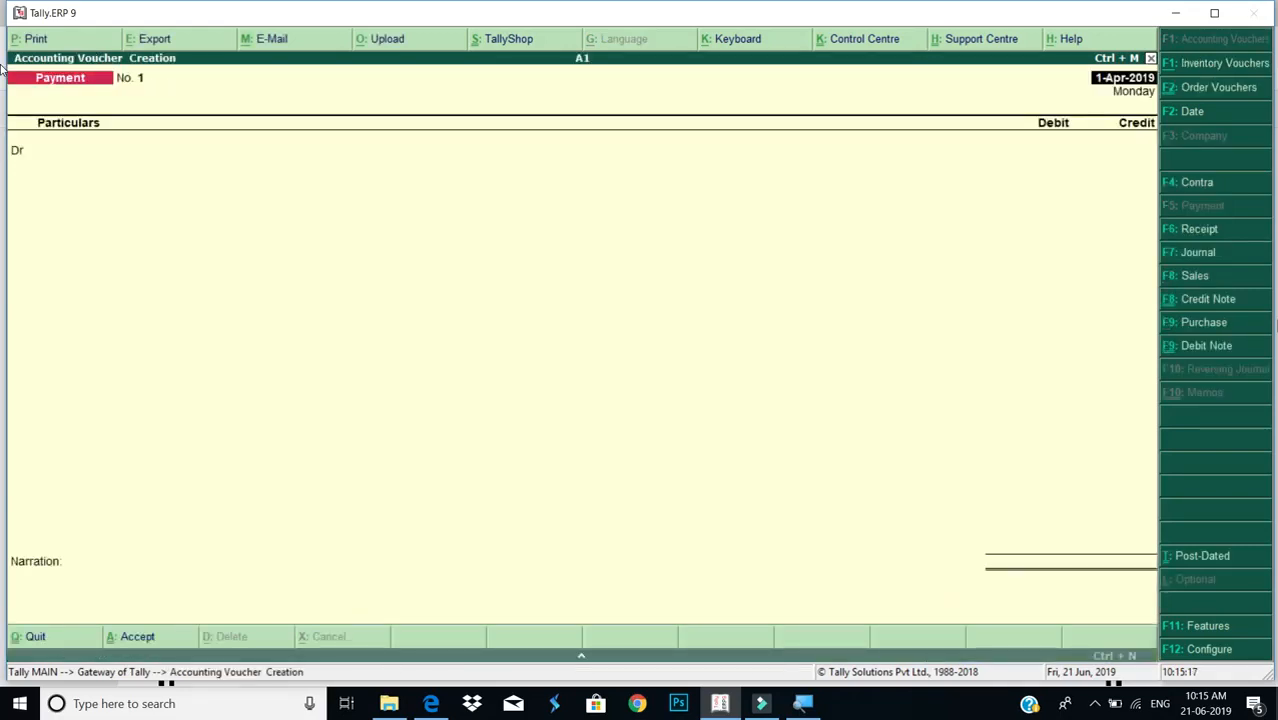
{"action": "key", "text": "alt+F4"}
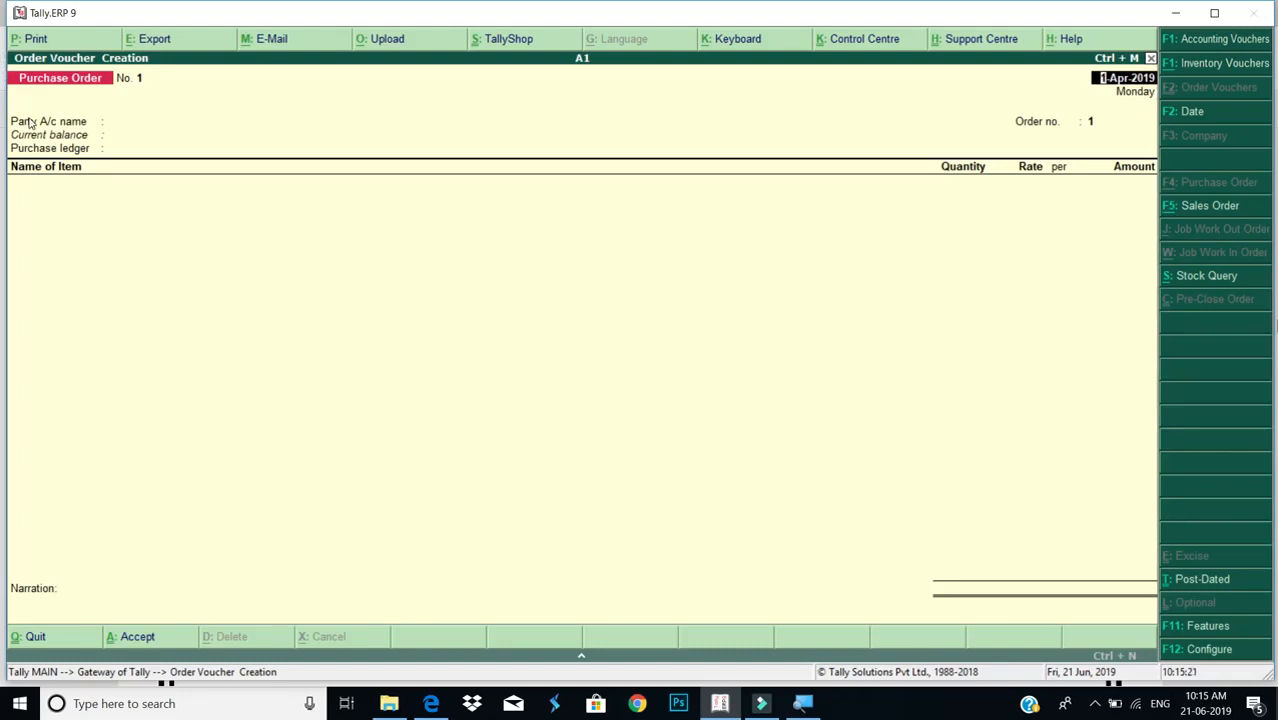
Keep the date 1-Apr-2019 and order no. 1, and choose Devendra Enterprises as the party and Purchase A/c as the purchase ledger
{"action": "key", "text": "Return"}
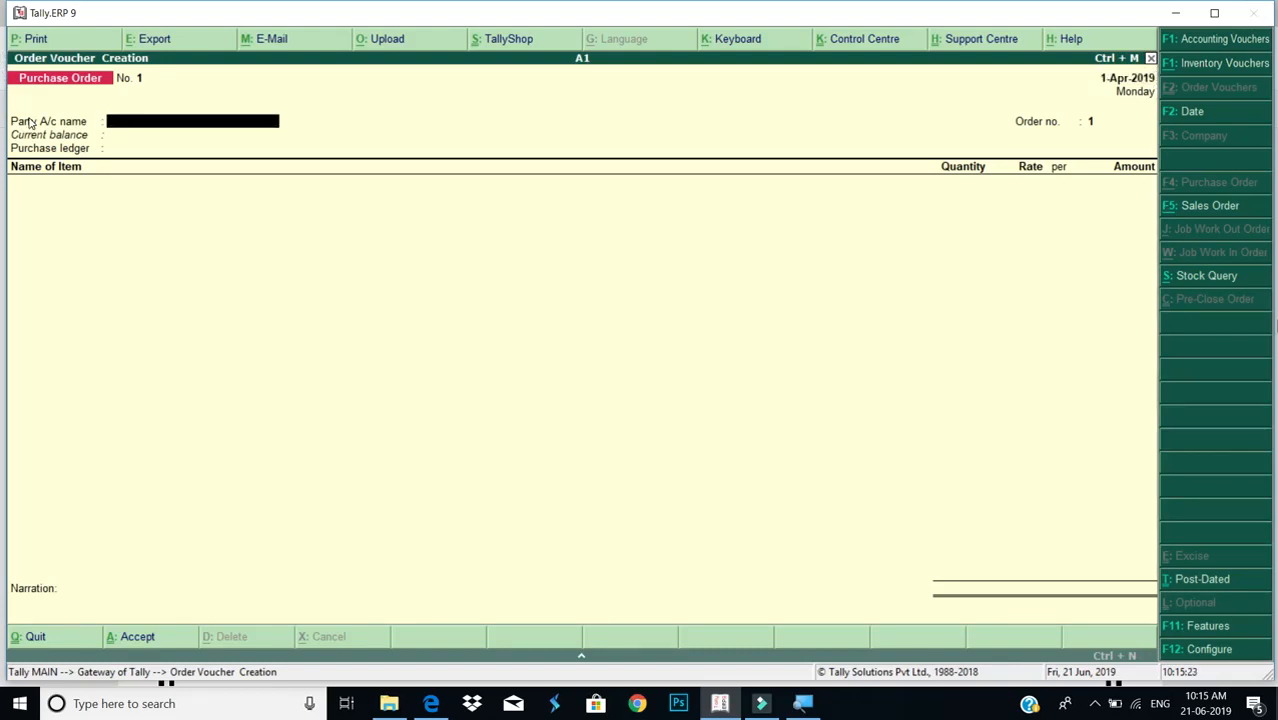
{"action": "type", "text": "De"}
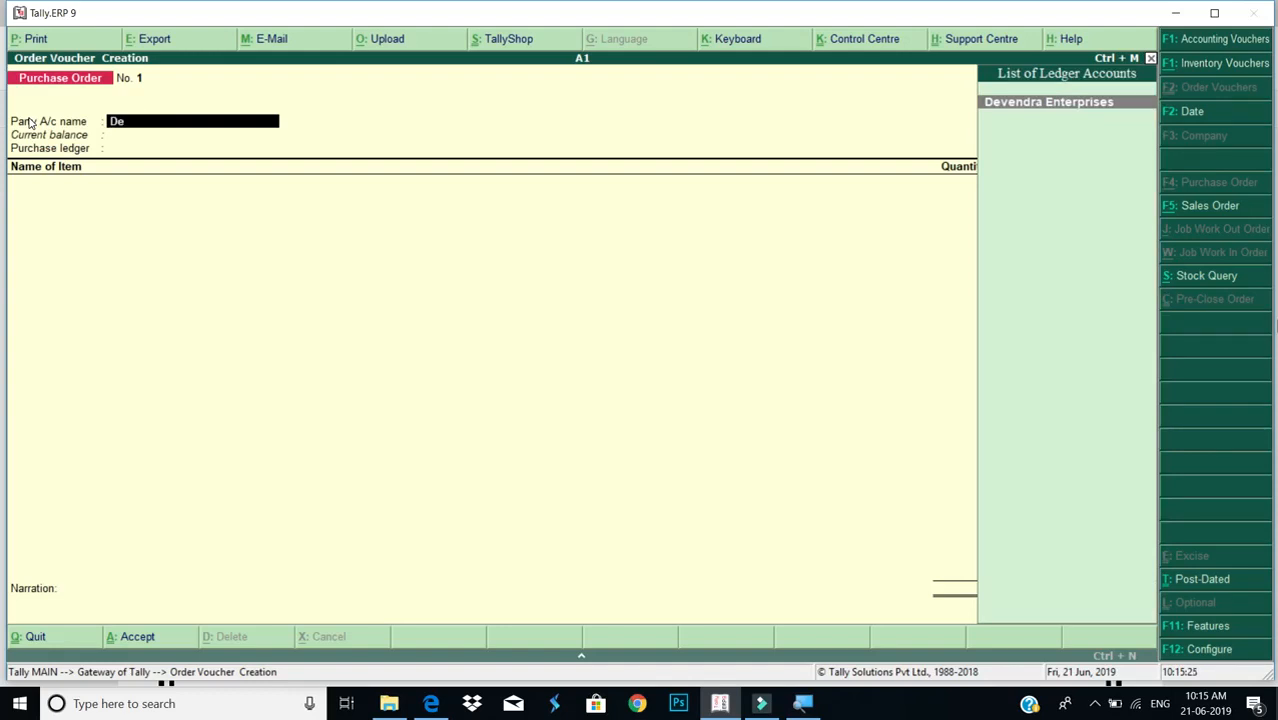
{"action": "key", "text": "Return"}
{"action": "key", "text": "ctrl+a"}
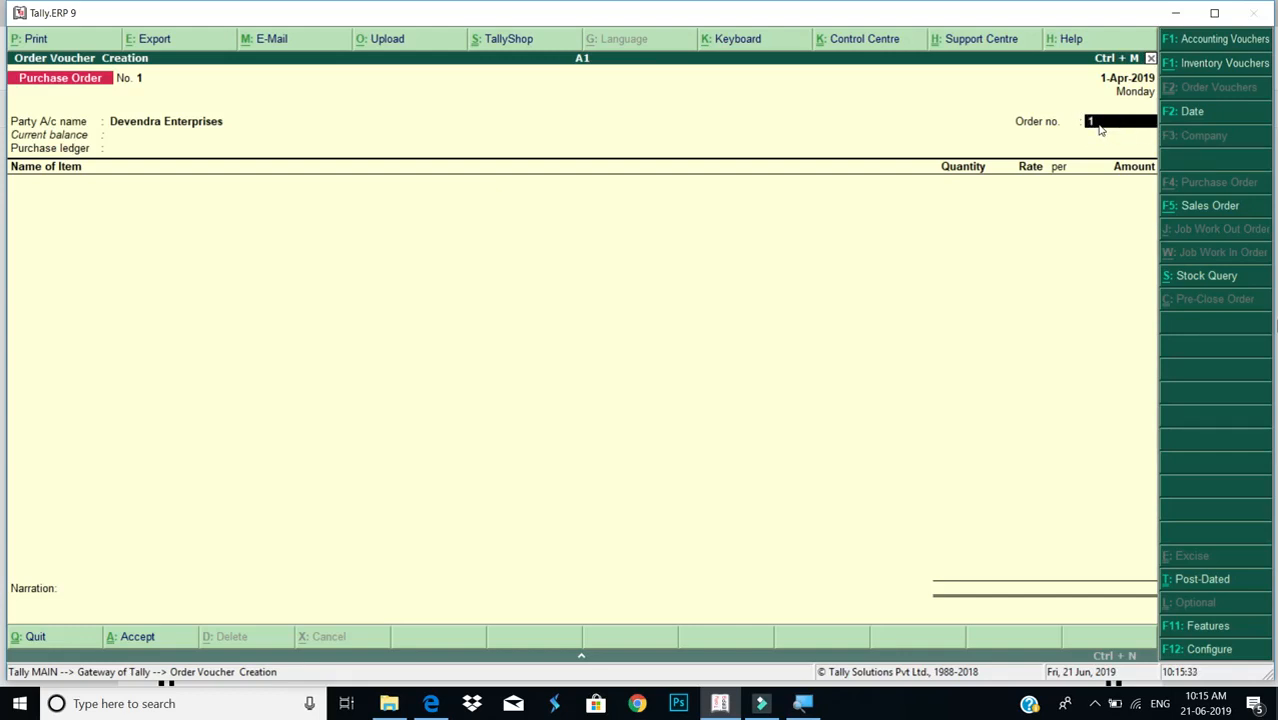
{"action": "key", "text": "Return"}
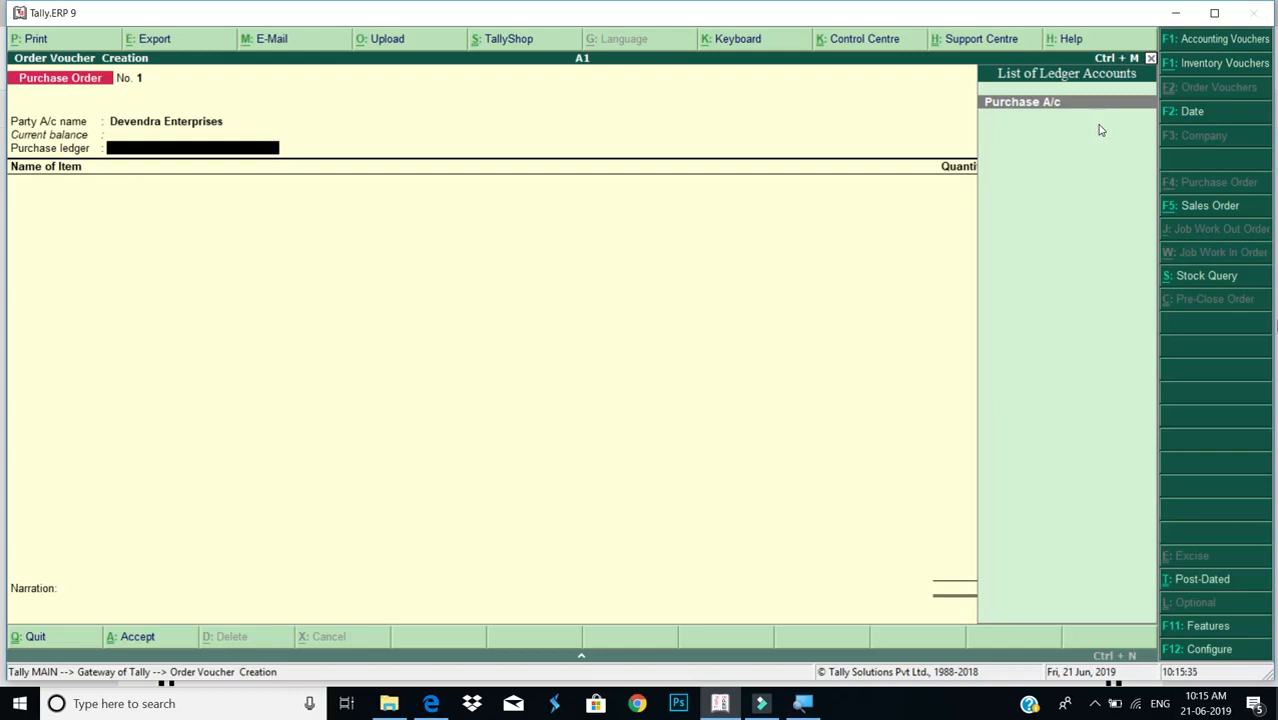
{"action": "key", "text": "Return"}
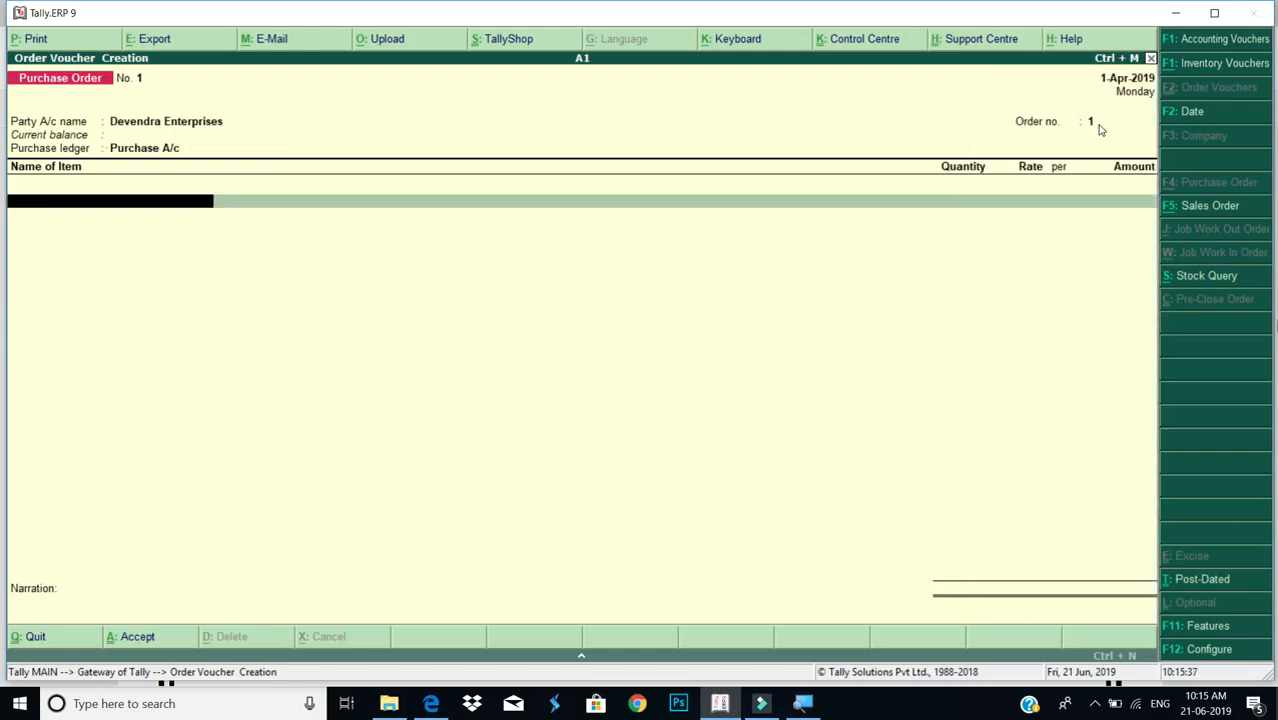
Add the stock item Philips Hi-Fi to the order and keep 1-Apr-2019 as its due date
{"action": "type", "text": "P"}
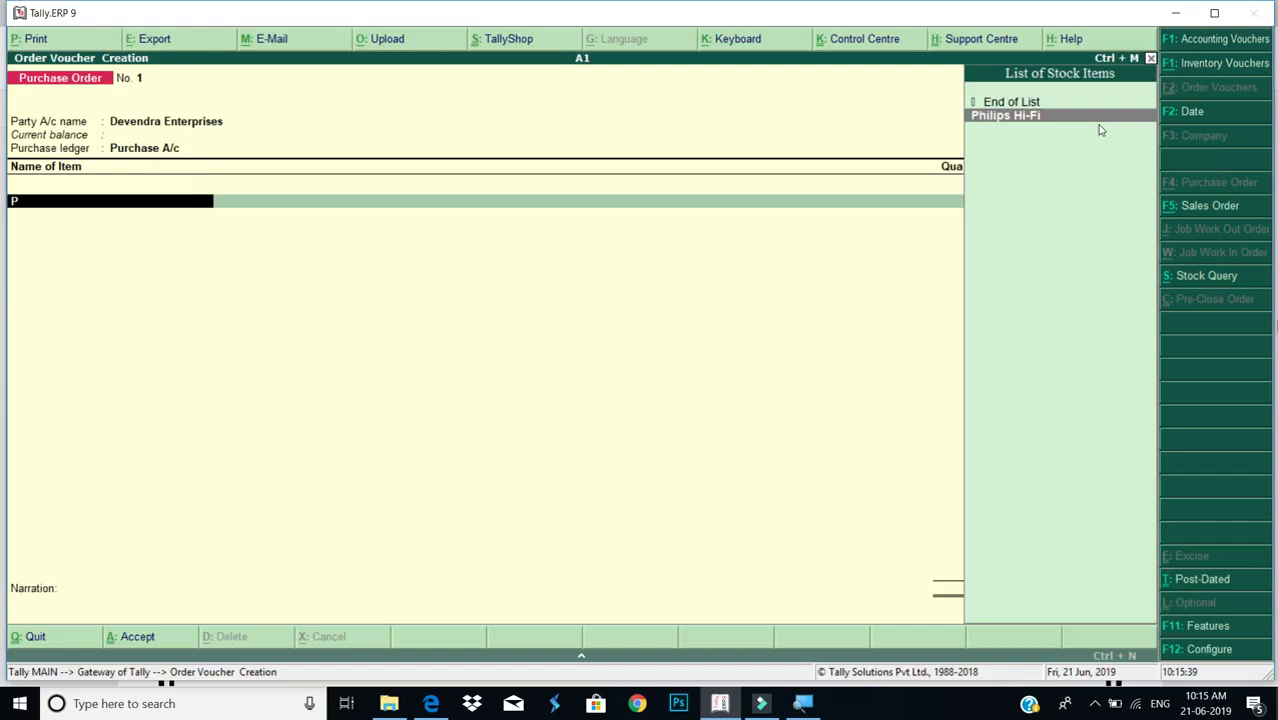
{"action": "key", "text": "Return"}
{"action": "key", "text": "Escape"}
{"action": "key", "text": "Return"}
{"action": "key", "text": "Return"}
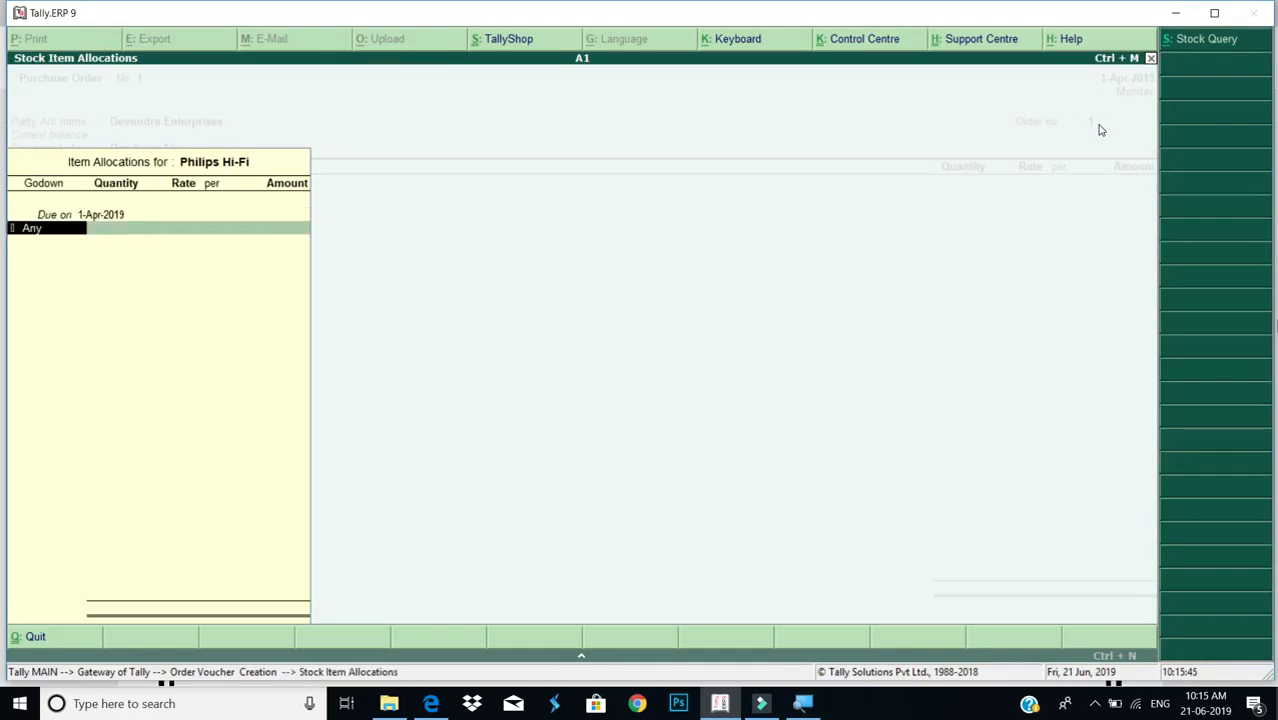
Create the godown Central Warehouse under Primary from the item's Godown field, with both third-party stock options set to No
{"action": "key", "text": "alt+c"}
{"action": "type", "text": "Central Wareho"}
{"action": "key", "text": "Return"}
{"action": "key", "text": "Return"}
{"action": "key", "text": "Return"}
{"action": "key", "text": "Return"}
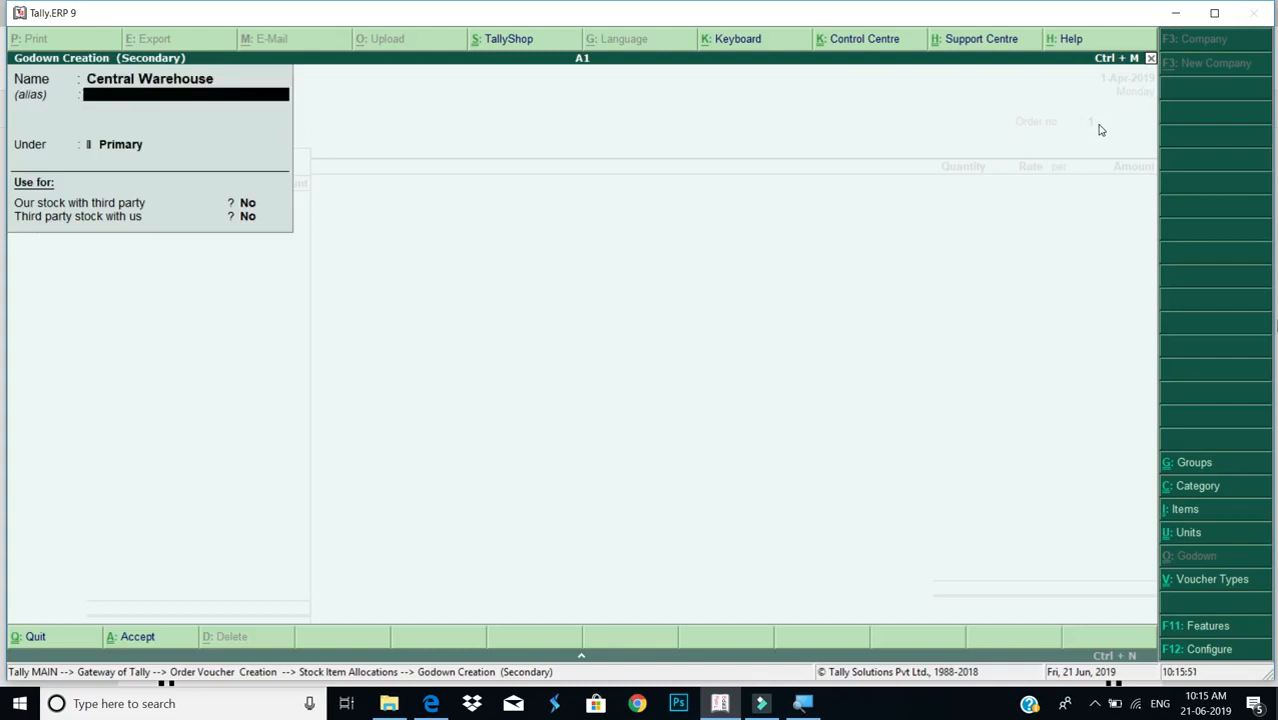
{"action": "key", "text": "Return"}
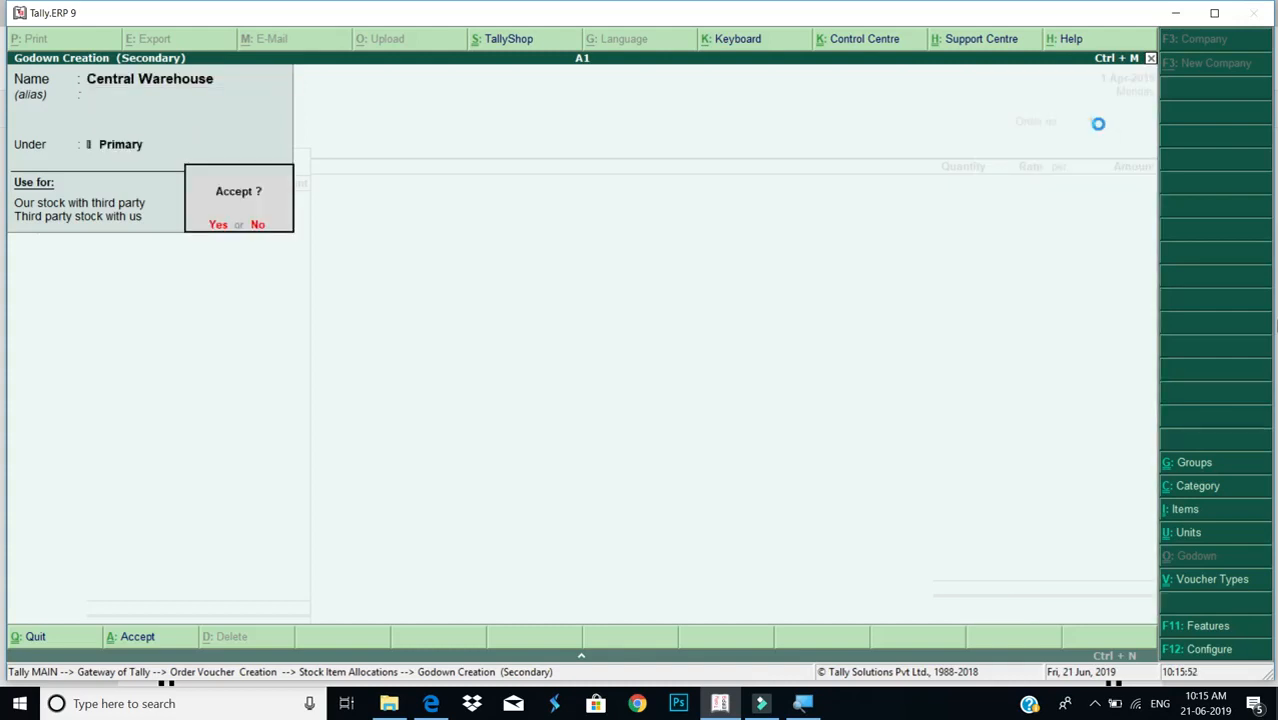
{"action": "key", "text": "Return"}
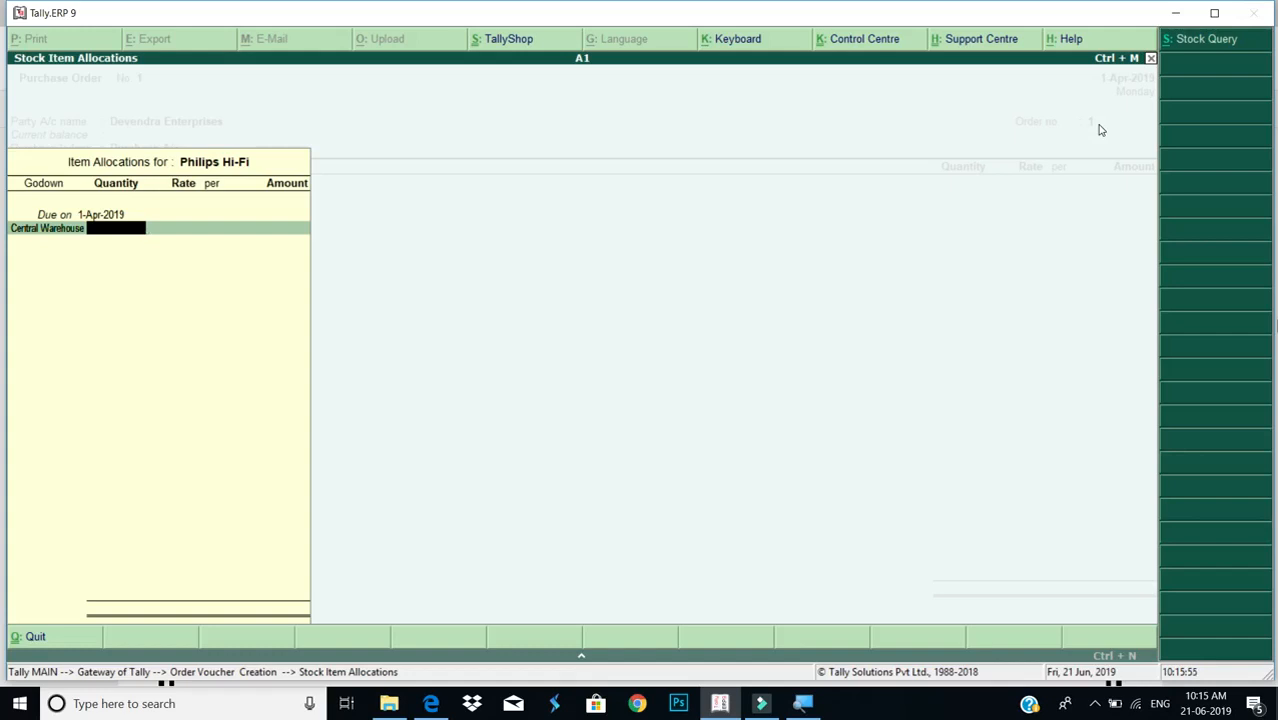
Allocate 40 nos of Philips Hi-Fi to Central Warehouse at a rate of 28000 per nos and finish the allocation
{"action": "type", "text": "40"}
{"action": "key", "text": "Return"}
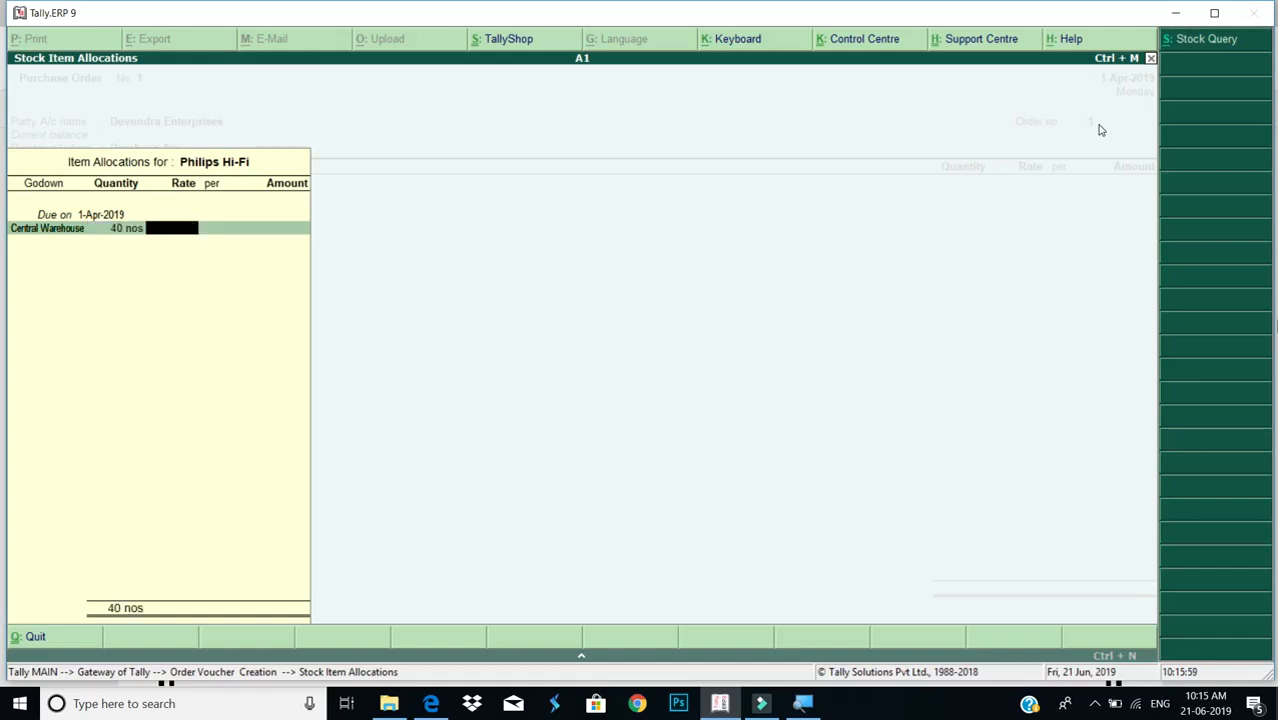
{"action": "type", "text": "28000"}
{"action": "key", "text": "Return"}
{"action": "key", "text": "Return"}
{"action": "key", "text": "Return"}
{"action": "key", "text": "Return"}
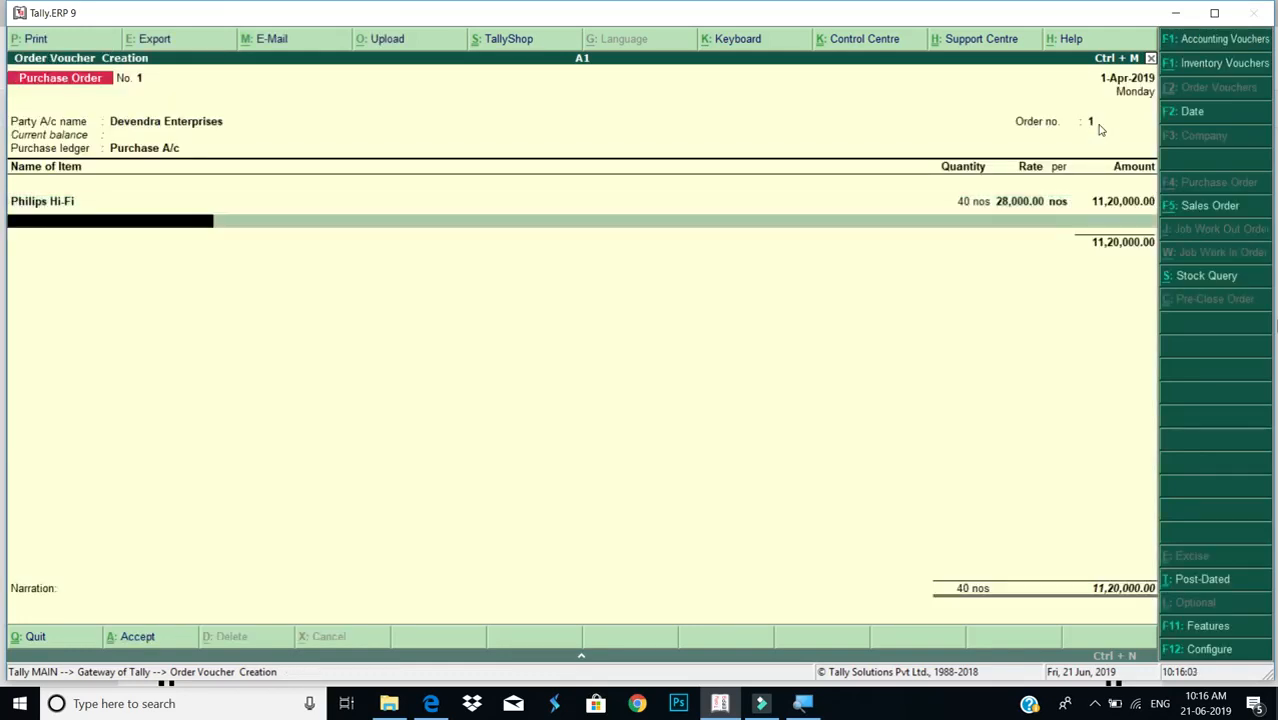
End the item list, leave the narration blank, and save purchase order no. 1
{"action": "key", "text": "Return"}
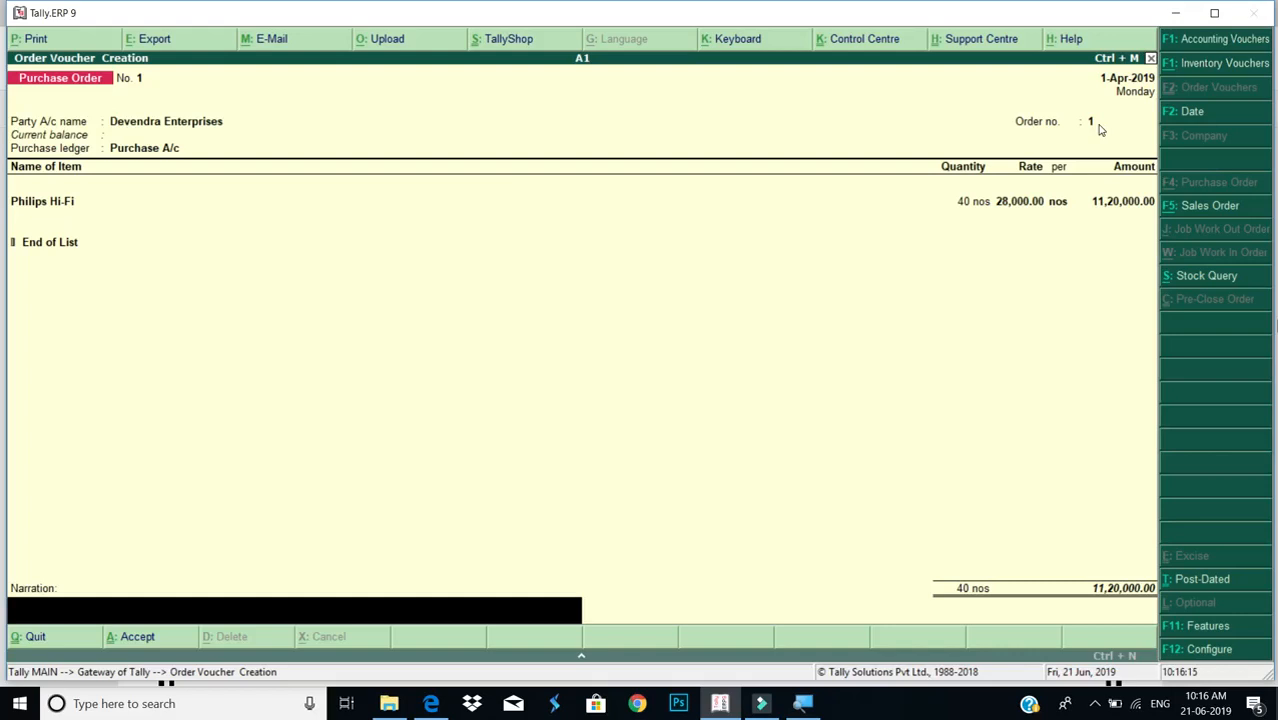
{"action": "key", "text": "F11"}
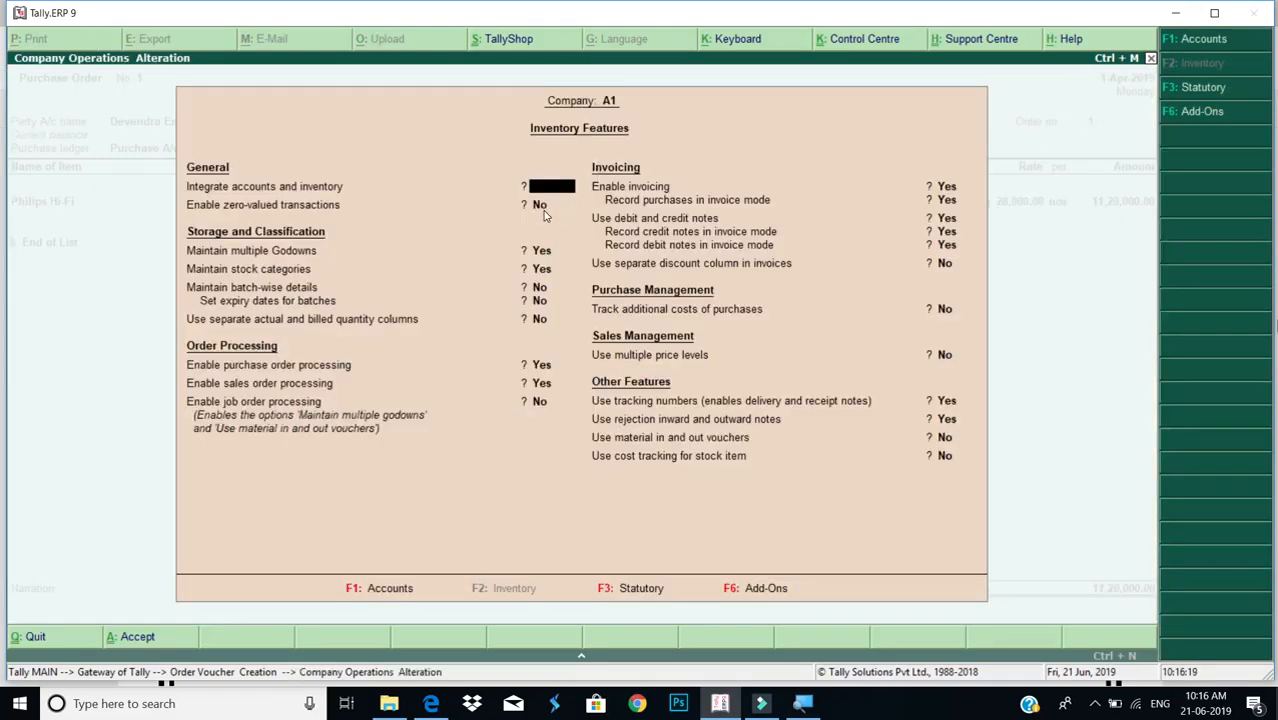
{"action": "key", "text": "Escape"}
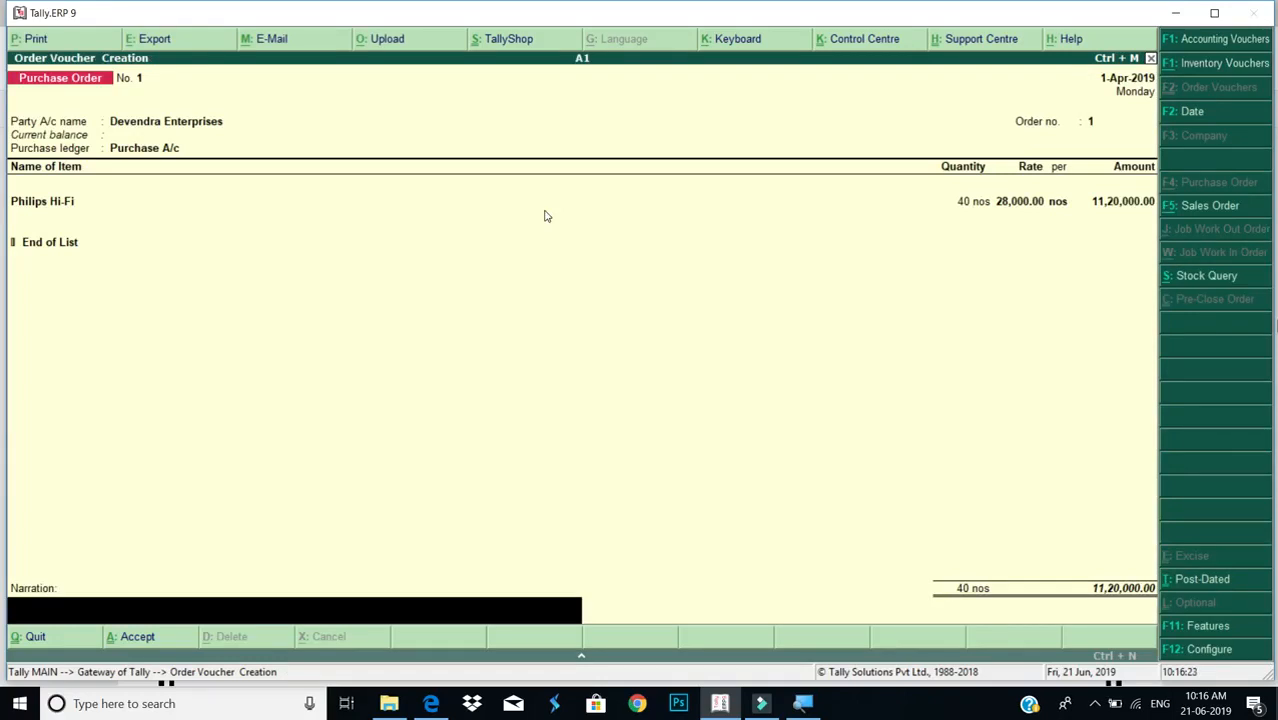
{"action": "key", "text": "Return"}
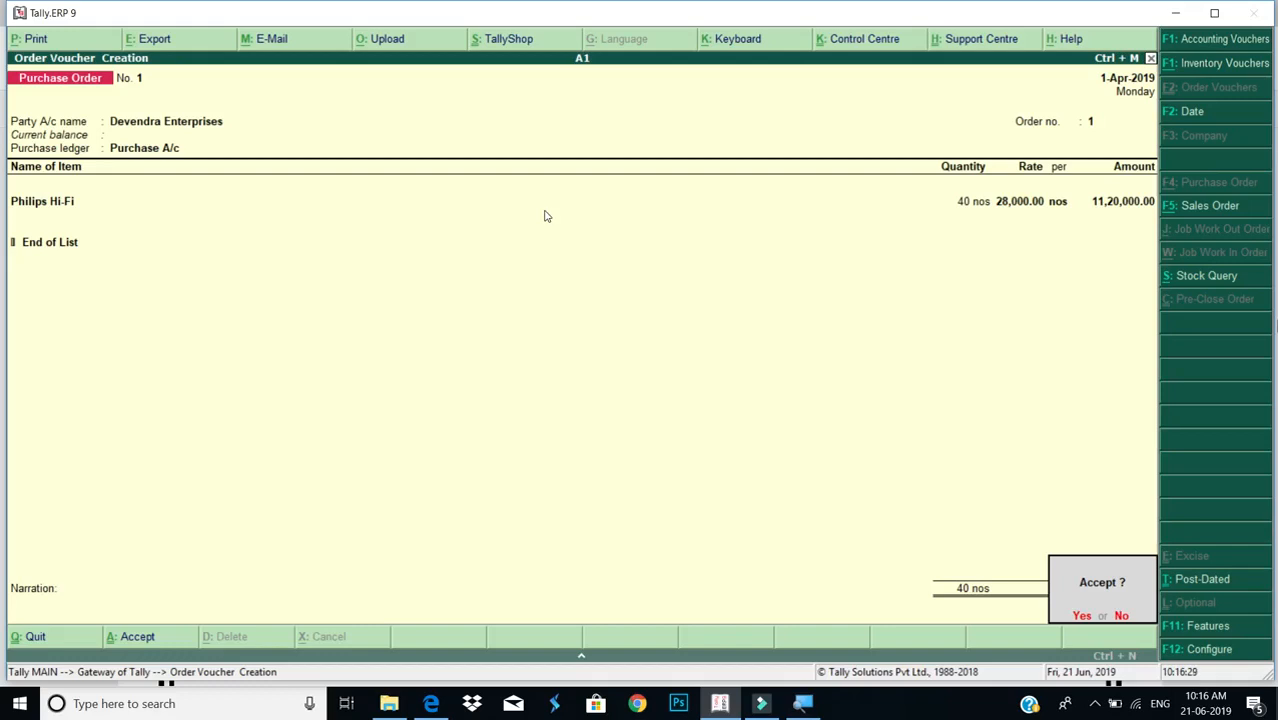
{"action": "key", "text": "Return"}
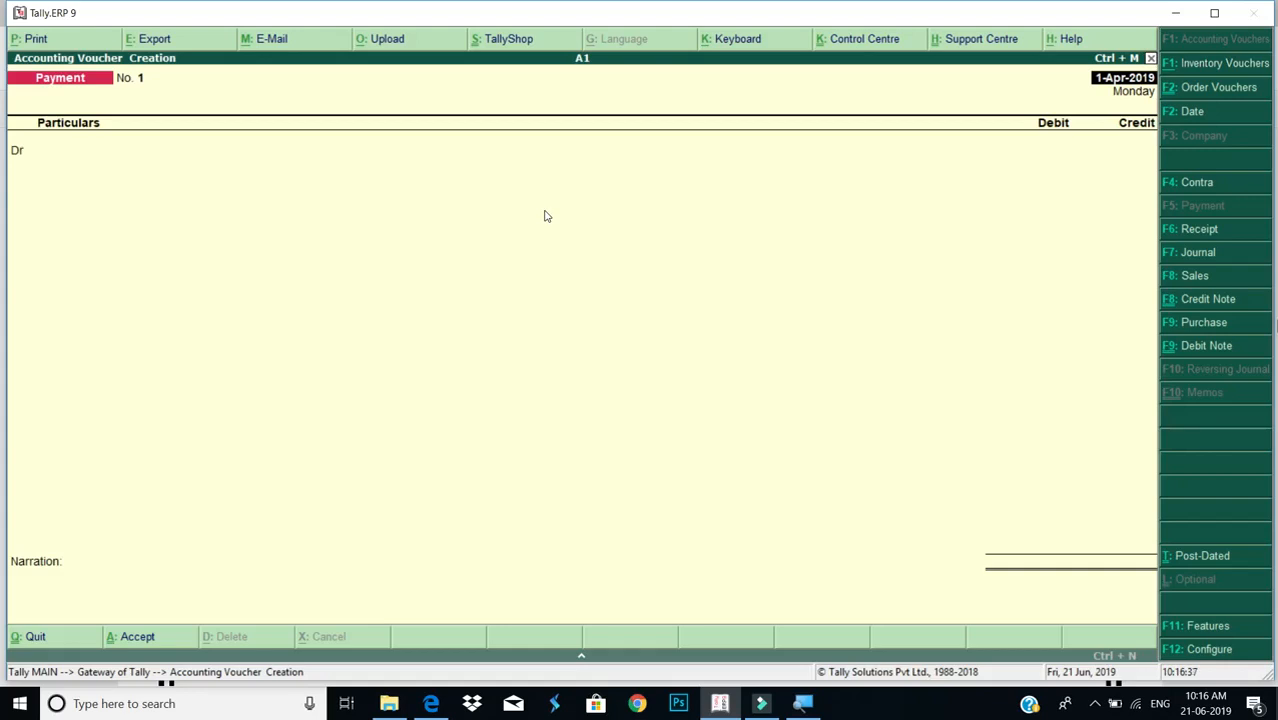
Start purchase order no. 2 with Devendra Enterprises as the party and Purchase A/c as the purchase ledger
{"action": "key", "text": "Return"}
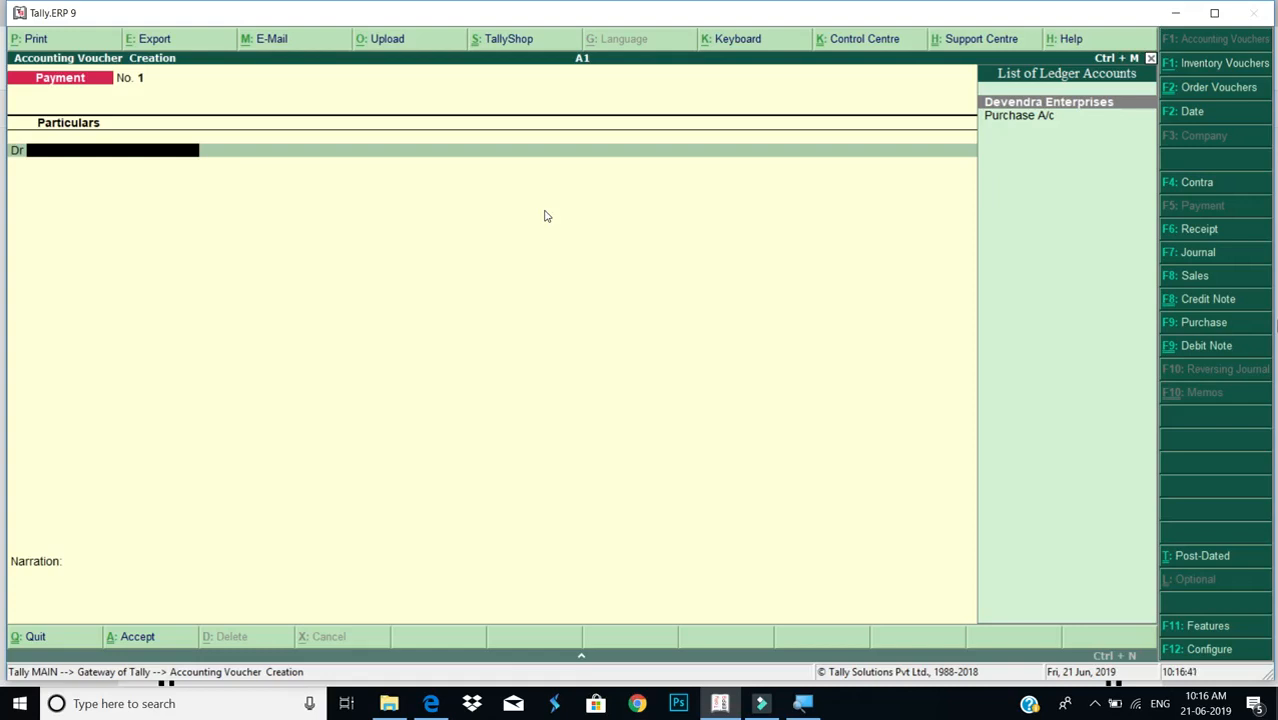
{"action": "key", "text": "ctrl+F9"}
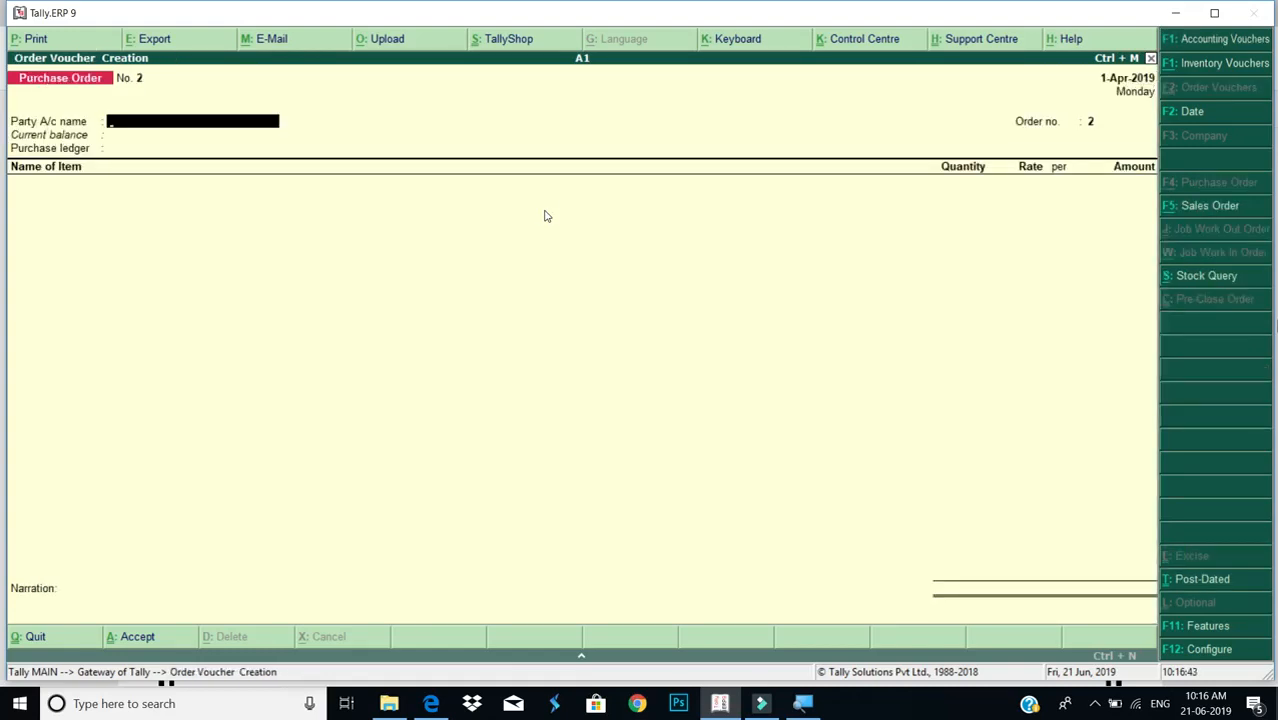
{"action": "key", "text": "Return"}
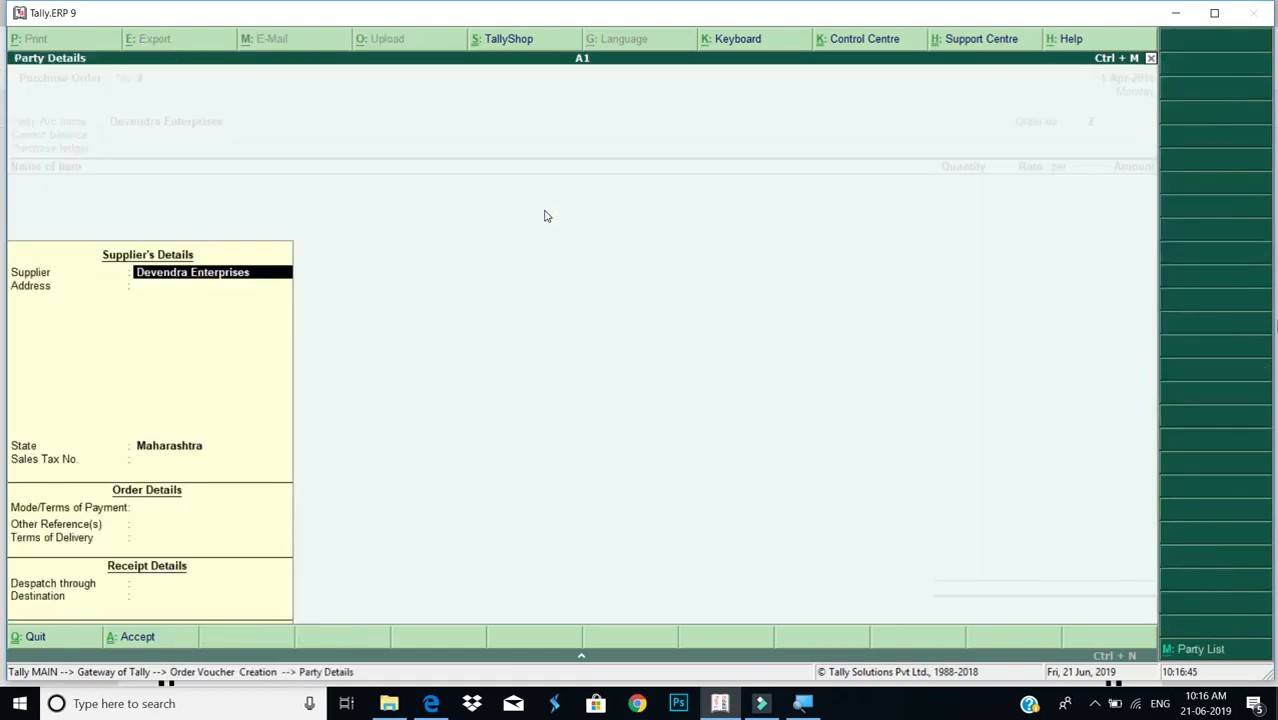
{"action": "key", "text": "ctrl+a"}
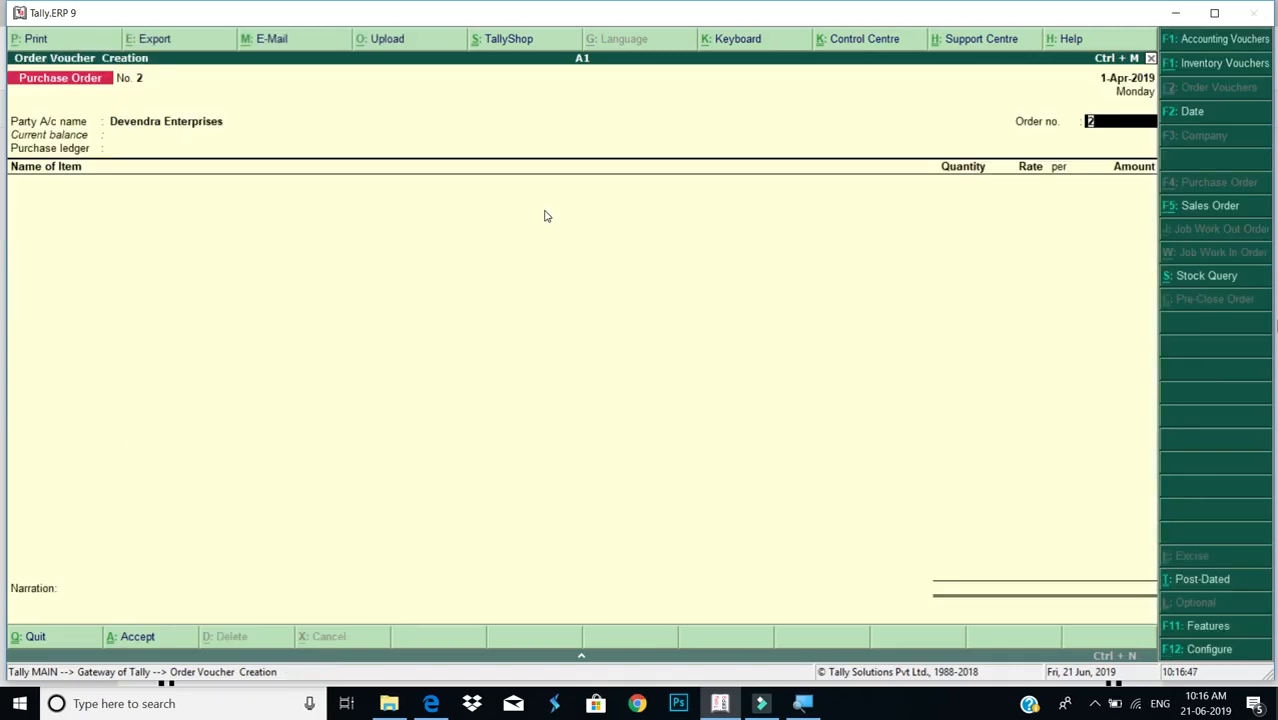
{"action": "key", "text": "Return"}
{"action": "key", "text": "Return"}
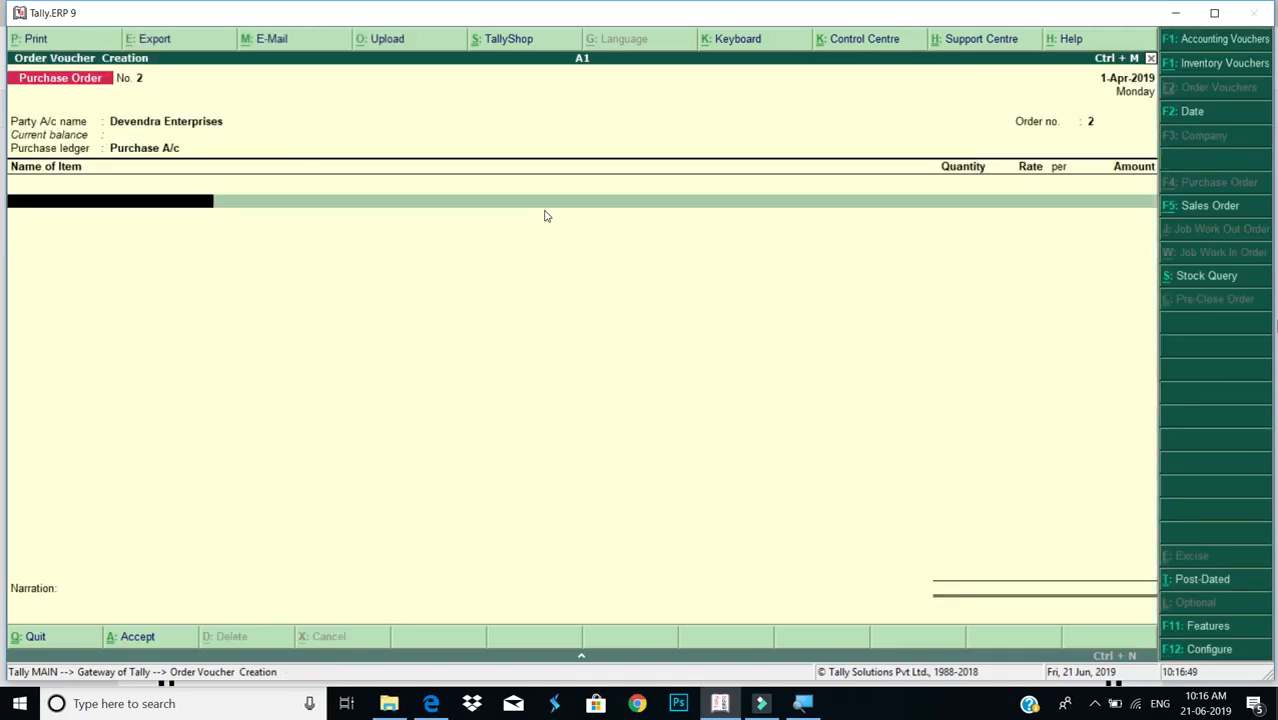
Add Philips Hi-Fi to the second order, due on 1-Apr-2019, with Central Warehouse as the godown
{"action": "type", "text": "P"}
{"action": "key", "text": "Return"}
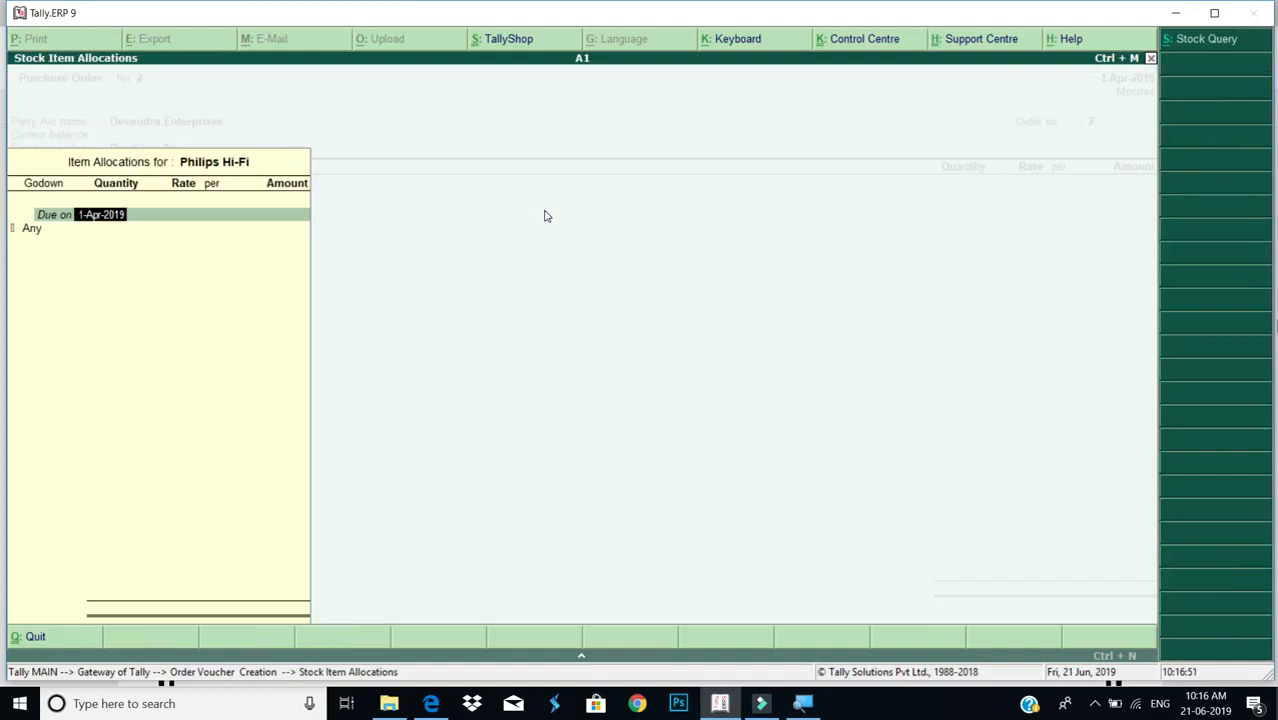
{"action": "key", "text": "Return"}
{"action": "type", "text": "Central Warehouse"}
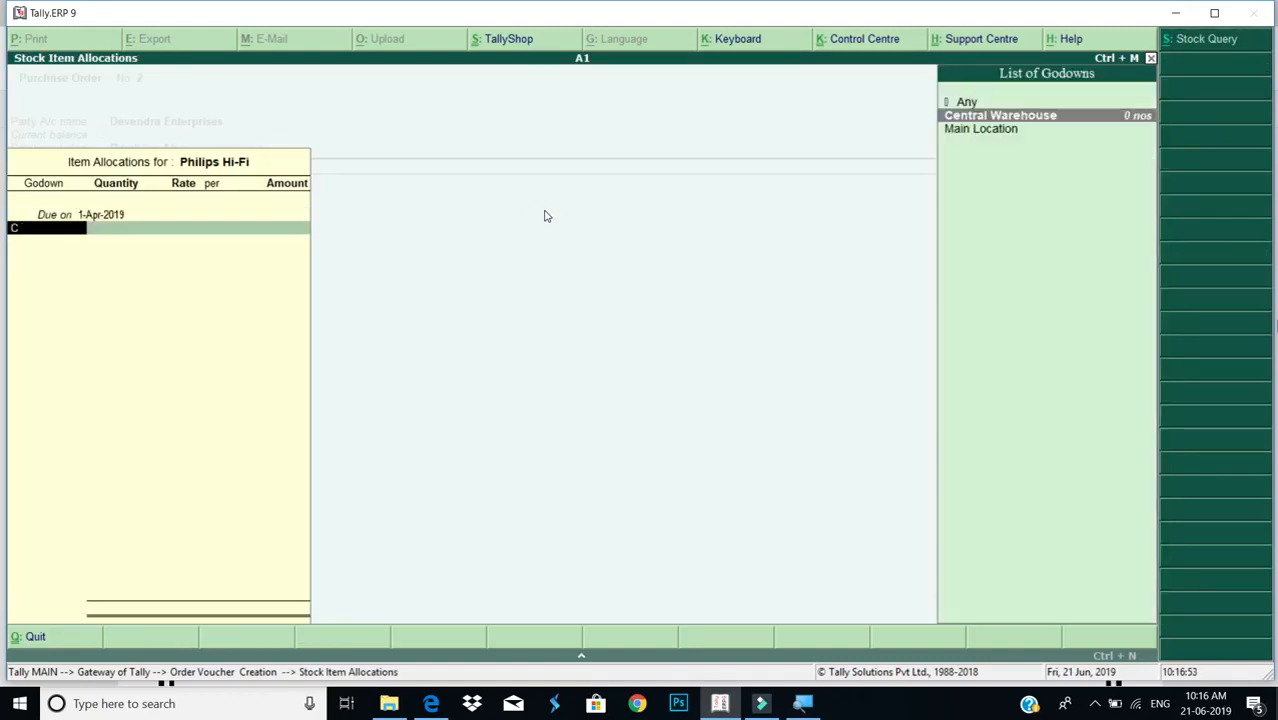
{"action": "key", "text": "Return"}
Set the Philips Hi-Fi quantity to 10 nos and the rate to 28000 per nos, and finish the allocation
{"action": "type", "text": "10"}
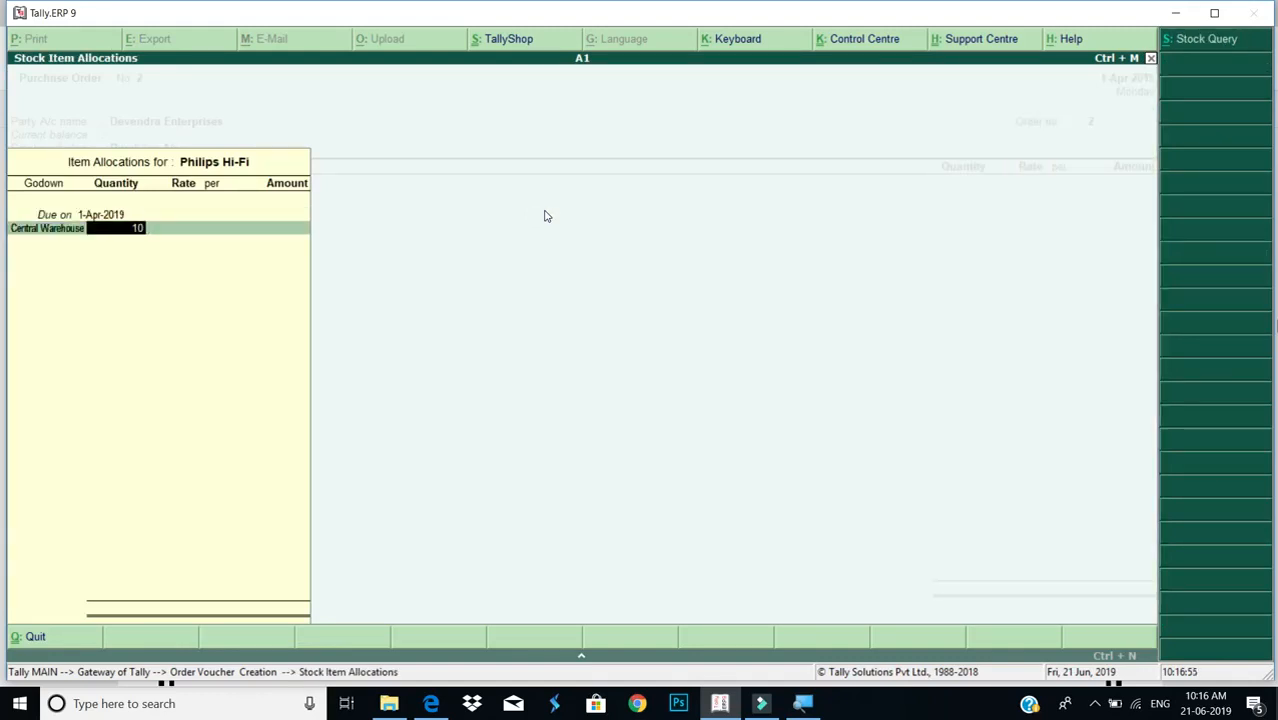
{"action": "key", "text": "Return"}
{"action": "type", "text": "28000"}
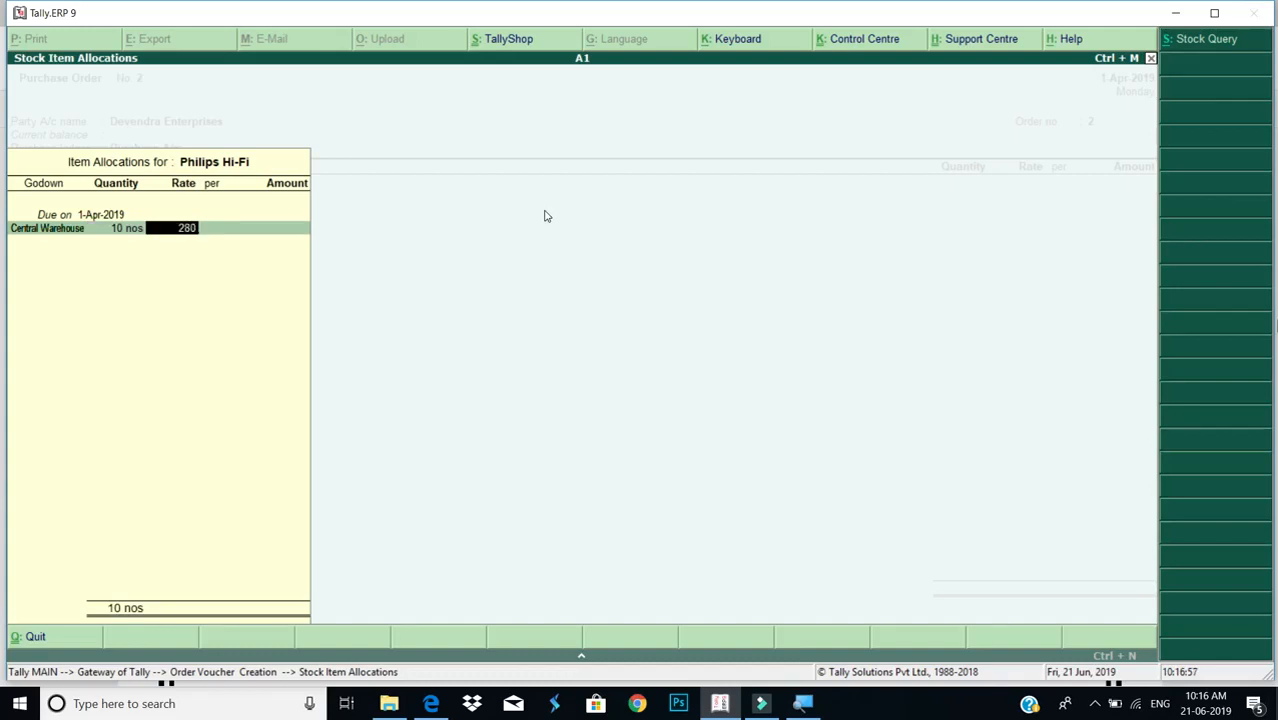
{"action": "key", "text": "Return"}
{"action": "key", "text": "Return"}
{"action": "key", "text": "Return"}
{"action": "key", "text": "Return"}
{"action": "key", "text": "Return"}
{"action": "key", "text": "Return"}
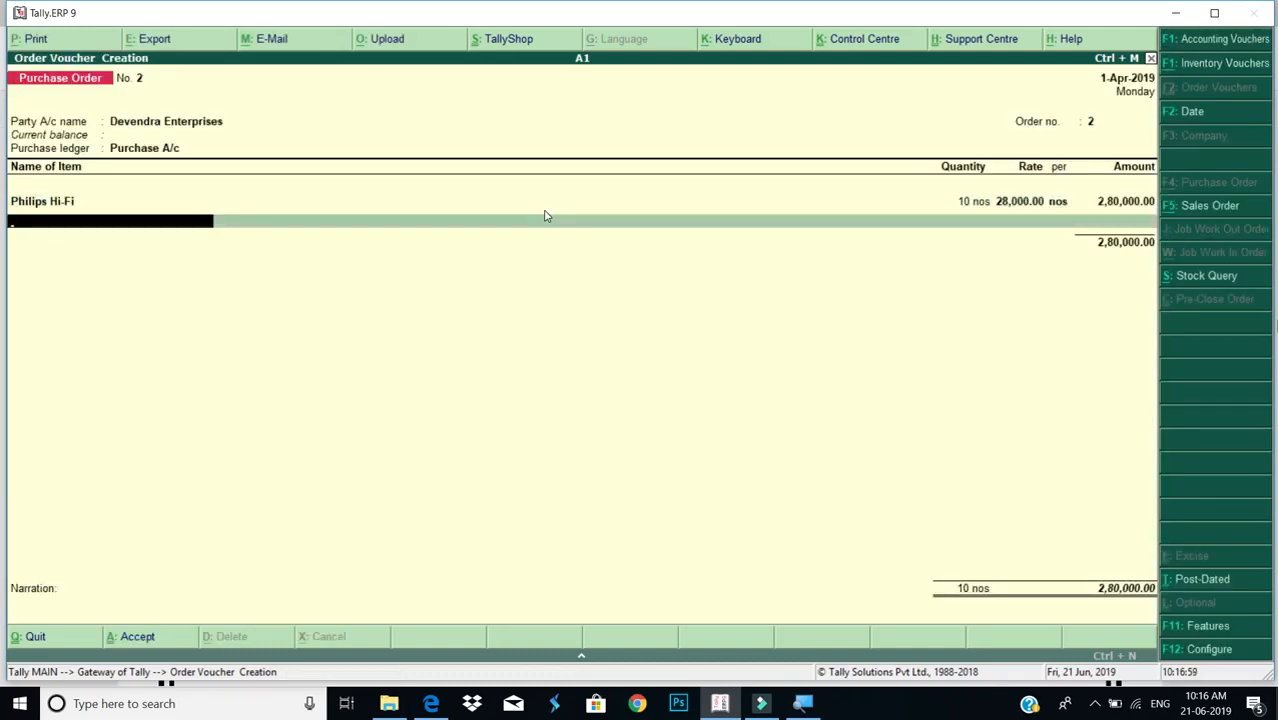
Save purchase order no. 2 with a blank narration and return to the Gateway of Tally
{"action": "key", "text": "Return"}
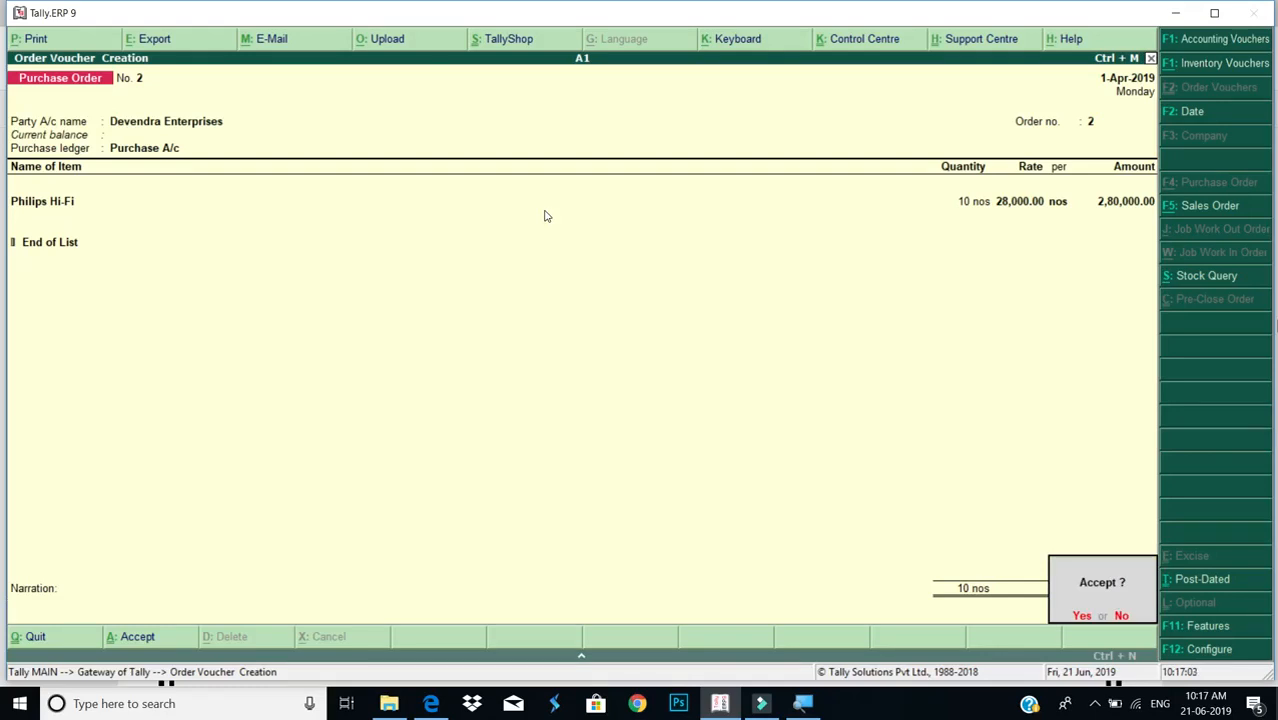
{"action": "key", "text": "Return"}
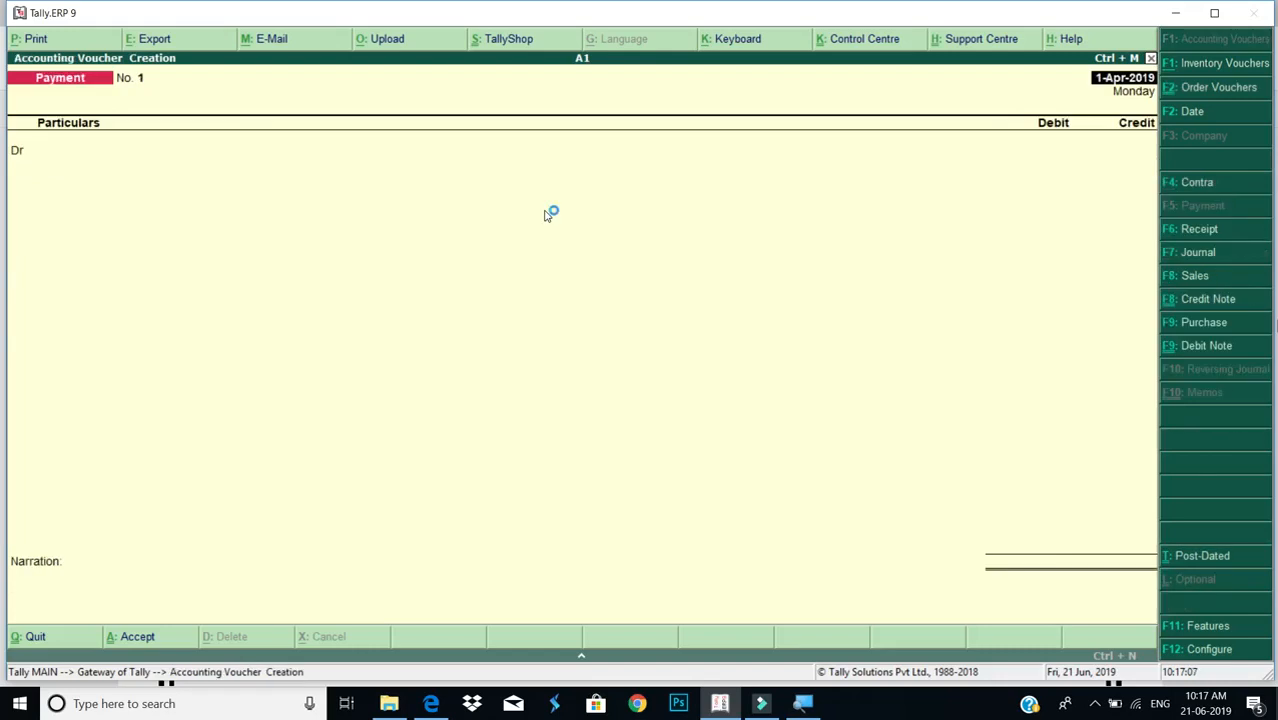
{"action": "key", "text": "Escape"}
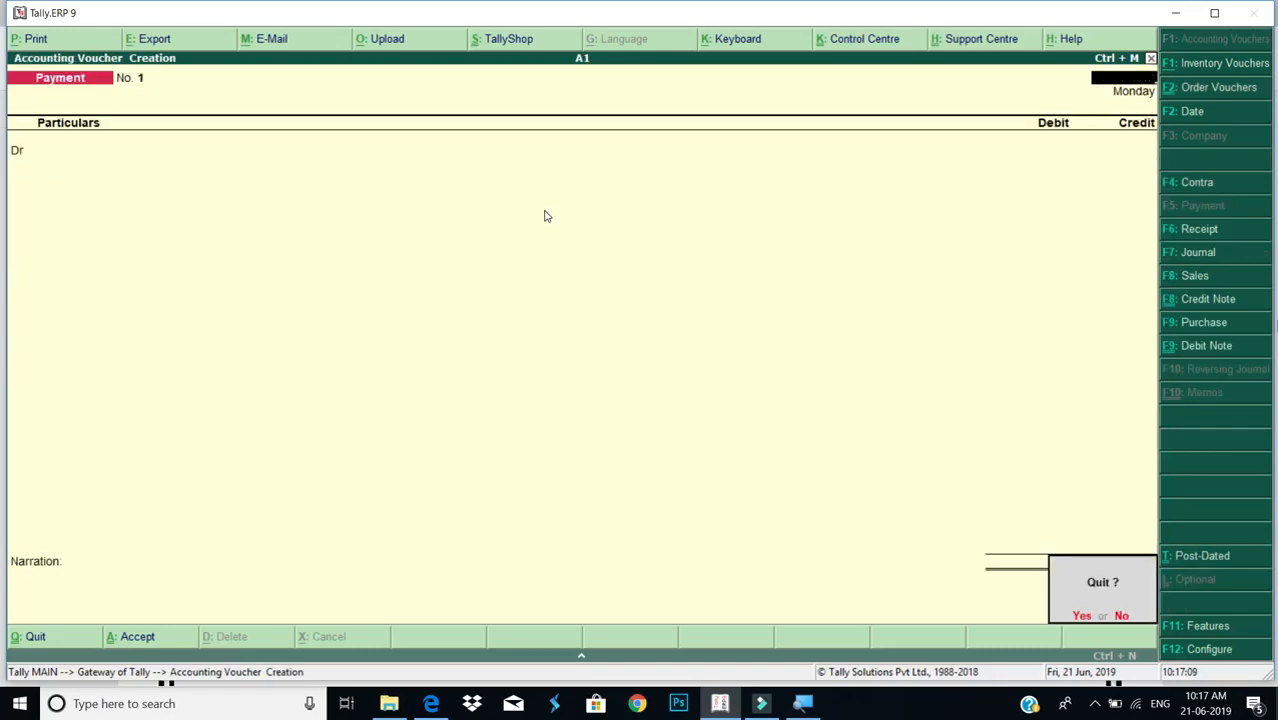
{"action": "key", "text": "Return"}
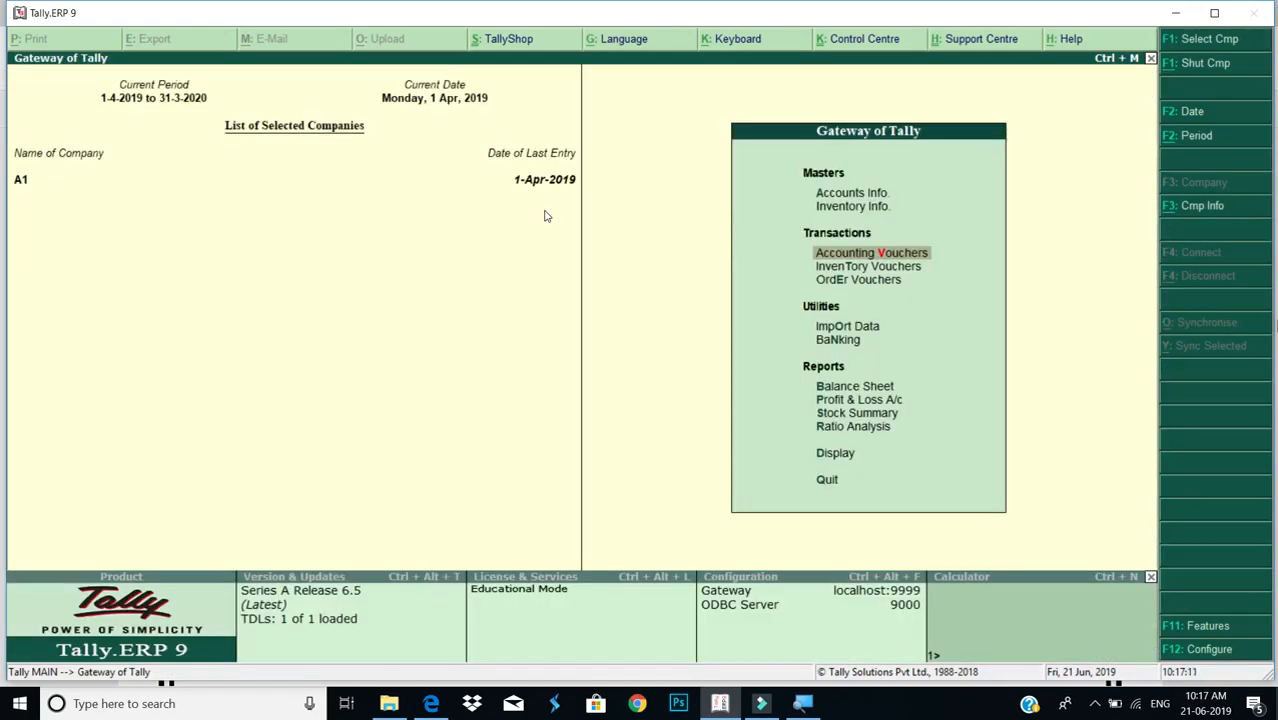
Open the Statements of Inventory display reports from the Gateway of Tally
{"action": "key", "text": "Down"}
{"action": "key", "text": "Down"}
{"action": "key", "text": "Down"}
{"action": "key", "text": "Down"}
{"action": "key", "text": "Down"}
{"action": "key", "text": "Down"}
{"action": "key", "text": "Down"}
{"action": "key", "text": "Down"}
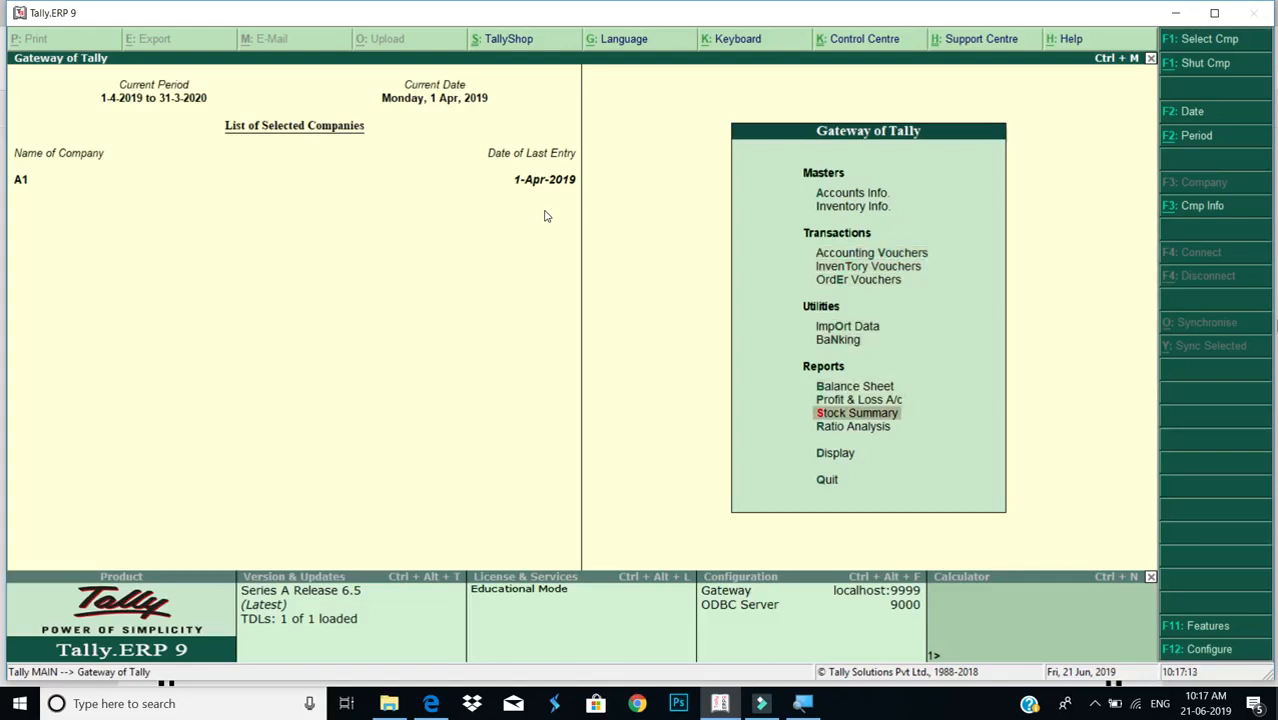
{"action": "key", "text": "Down"}
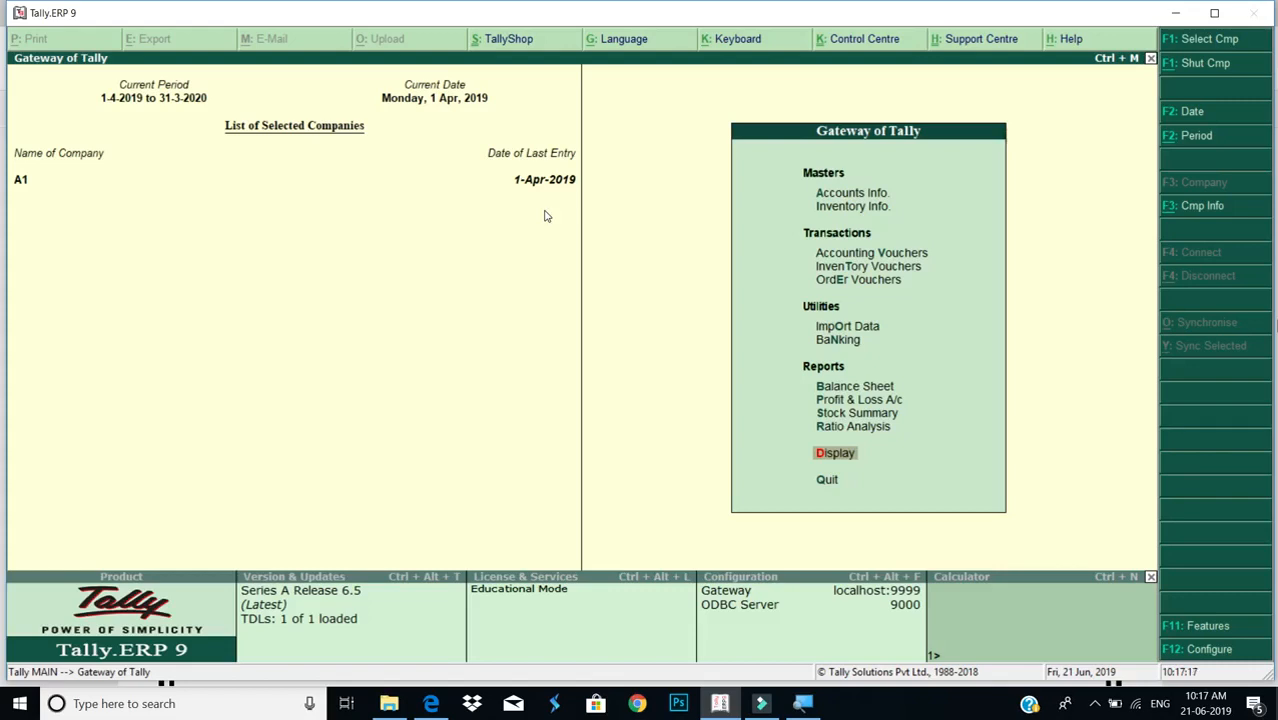
{"action": "key", "text": "Return"}
{"action": "key", "text": "Down"}
{"action": "key", "text": "Down"}
{"action": "key", "text": "Down"}
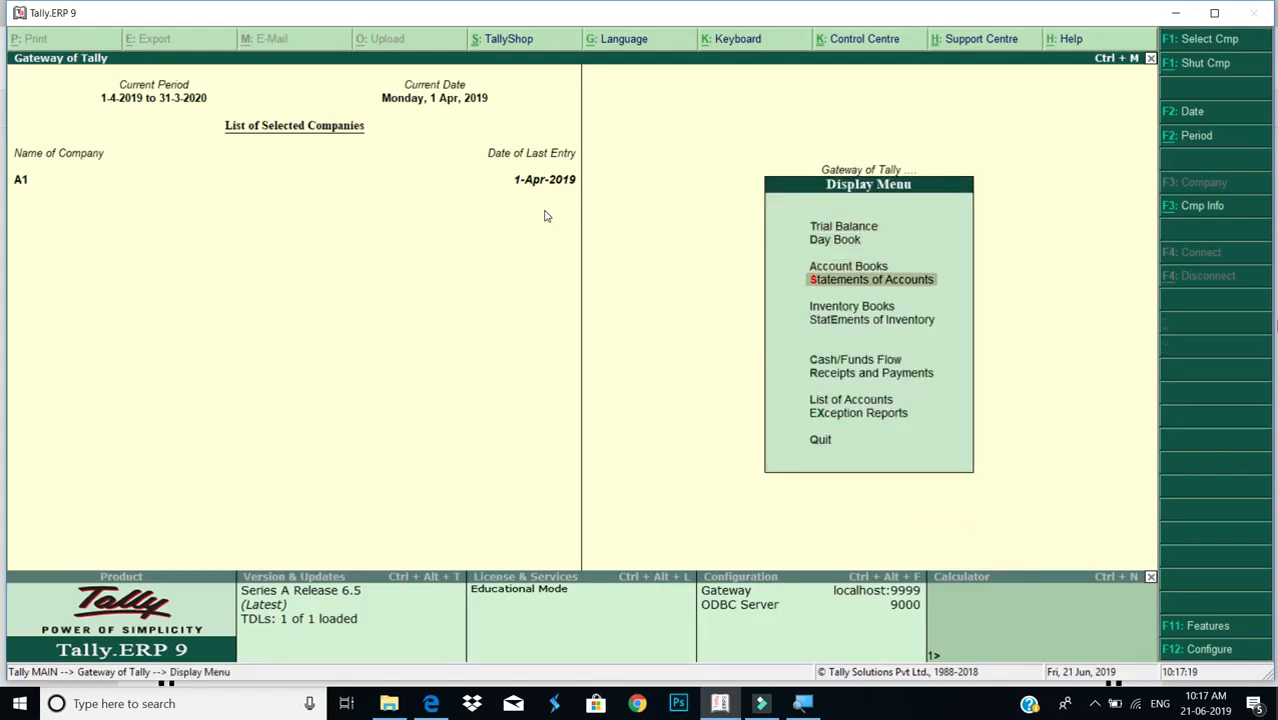
{"action": "key", "text": "Down"}
{"action": "key", "text": "Down"}
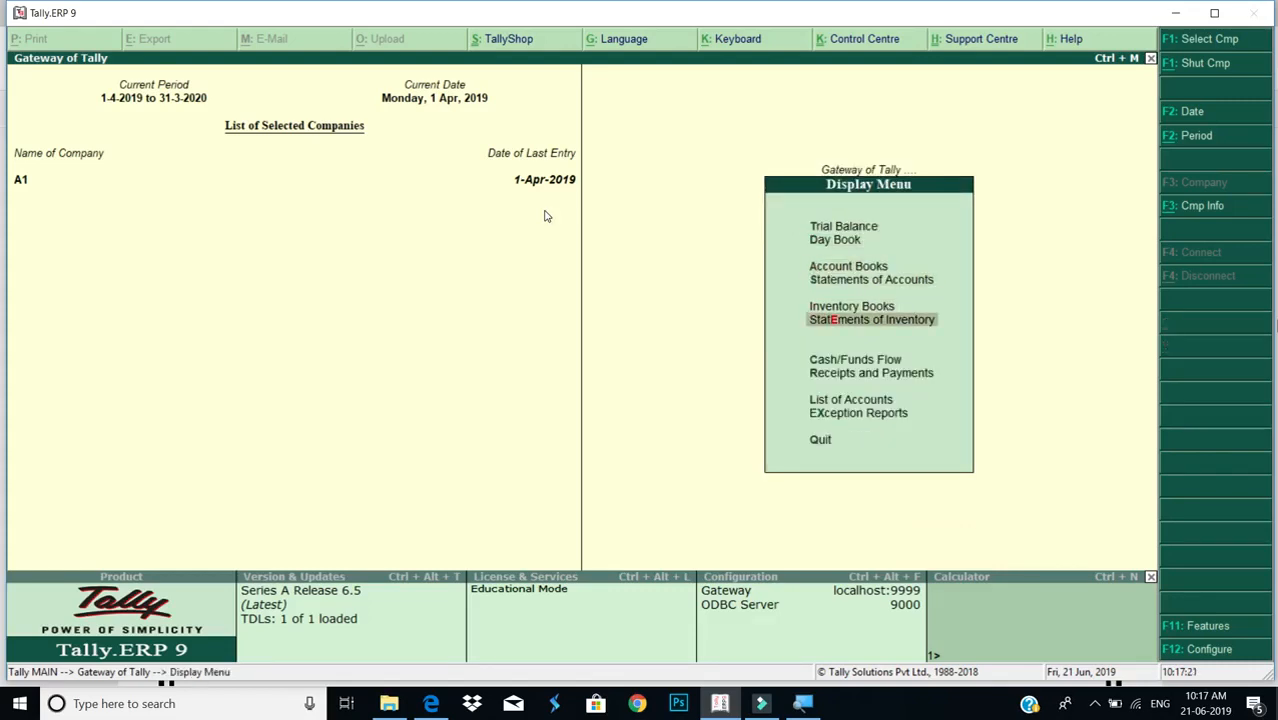
{"action": "key", "text": "Return"}
Review the outstanding purchase orders for the stock item Philips Hi-Fi, and return to the Gateway of Tally
{"action": "key", "text": "Down"}
{"action": "key", "text": "Down"}
{"action": "key", "text": "Down"}
{"action": "key", "text": "Down"}
{"action": "key", "text": "Down"}
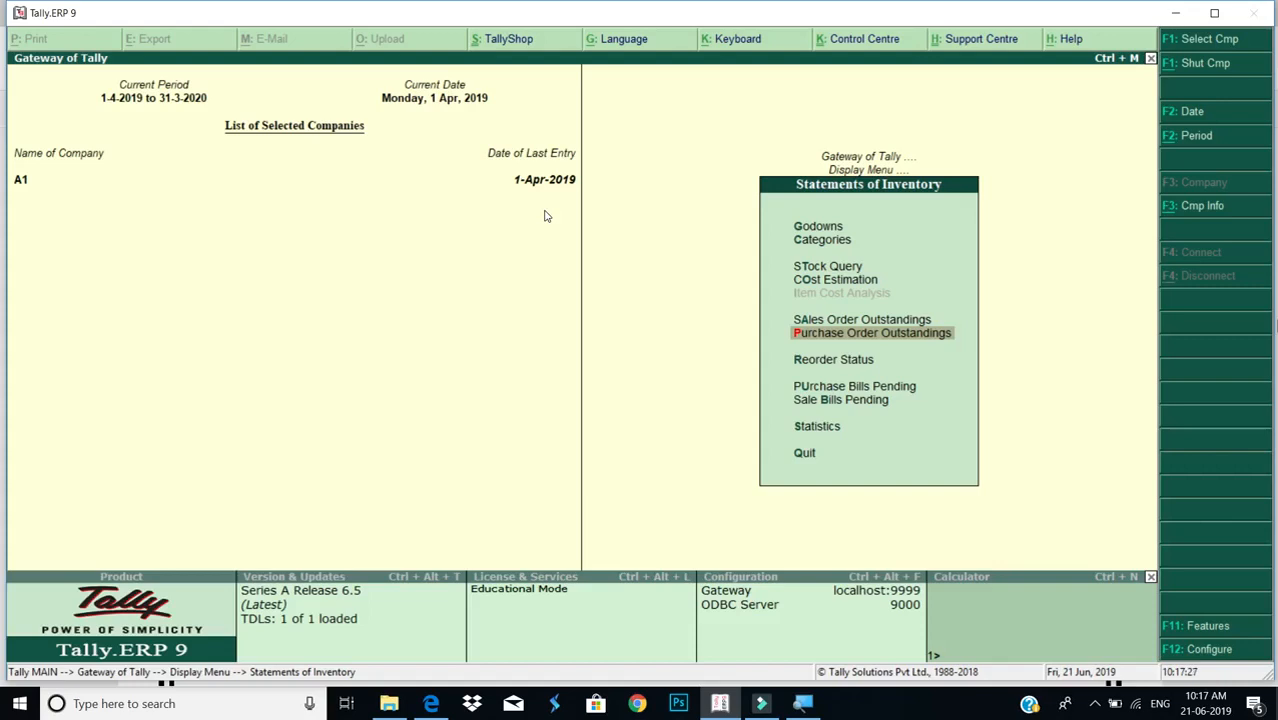
{"action": "key", "text": "Return"}
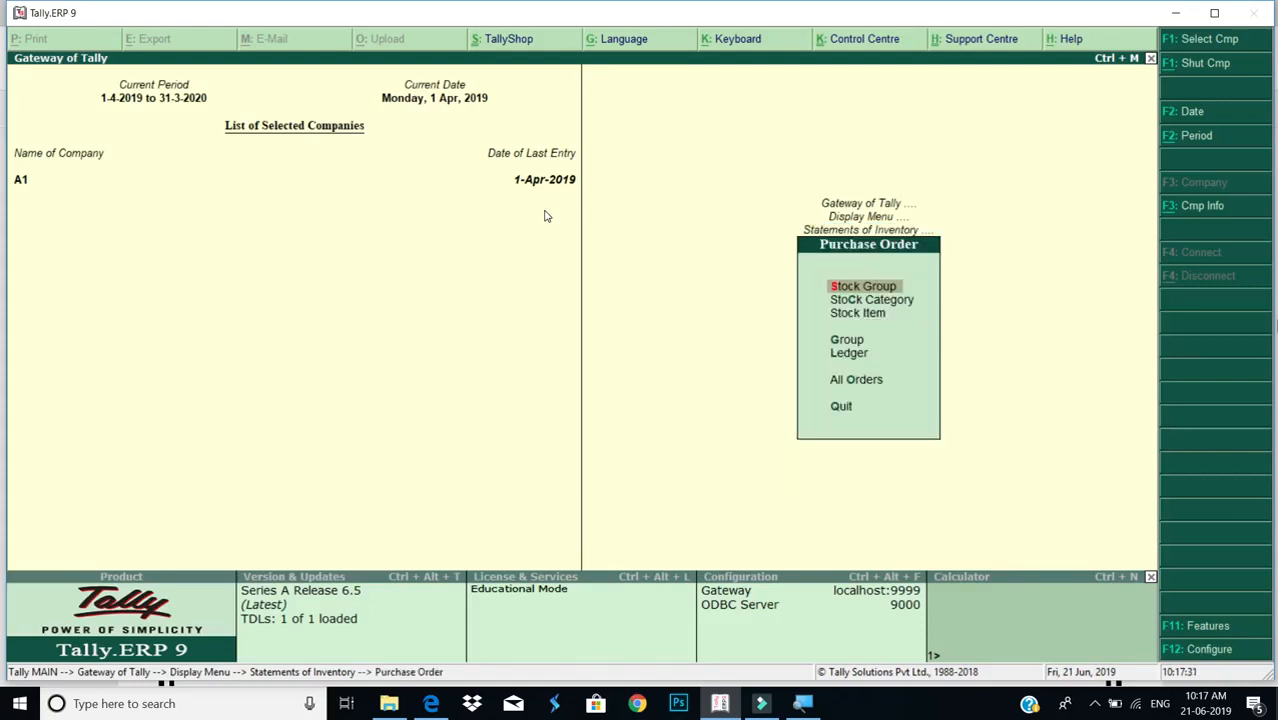
{"action": "key", "text": "Down"}
{"action": "key", "text": "Down"}
{"action": "key", "text": "Return"}
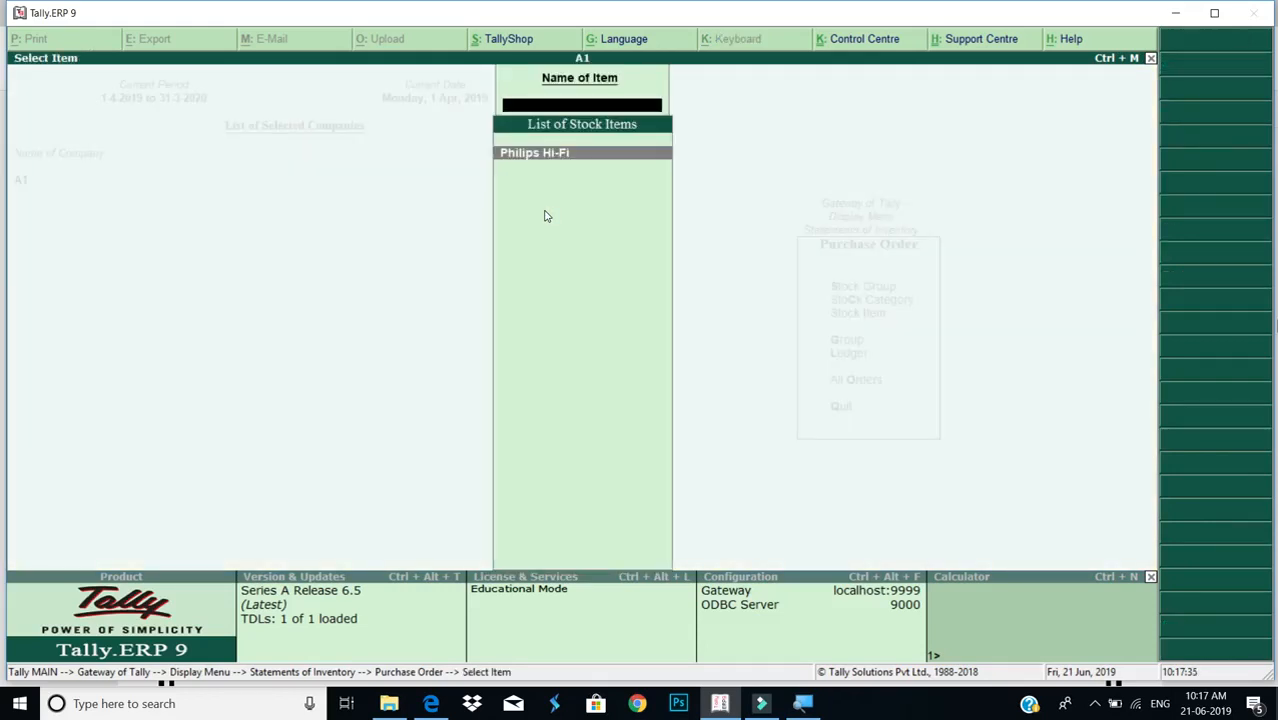
{"action": "key", "text": "Return"}
{"action": "key", "text": "Return"}
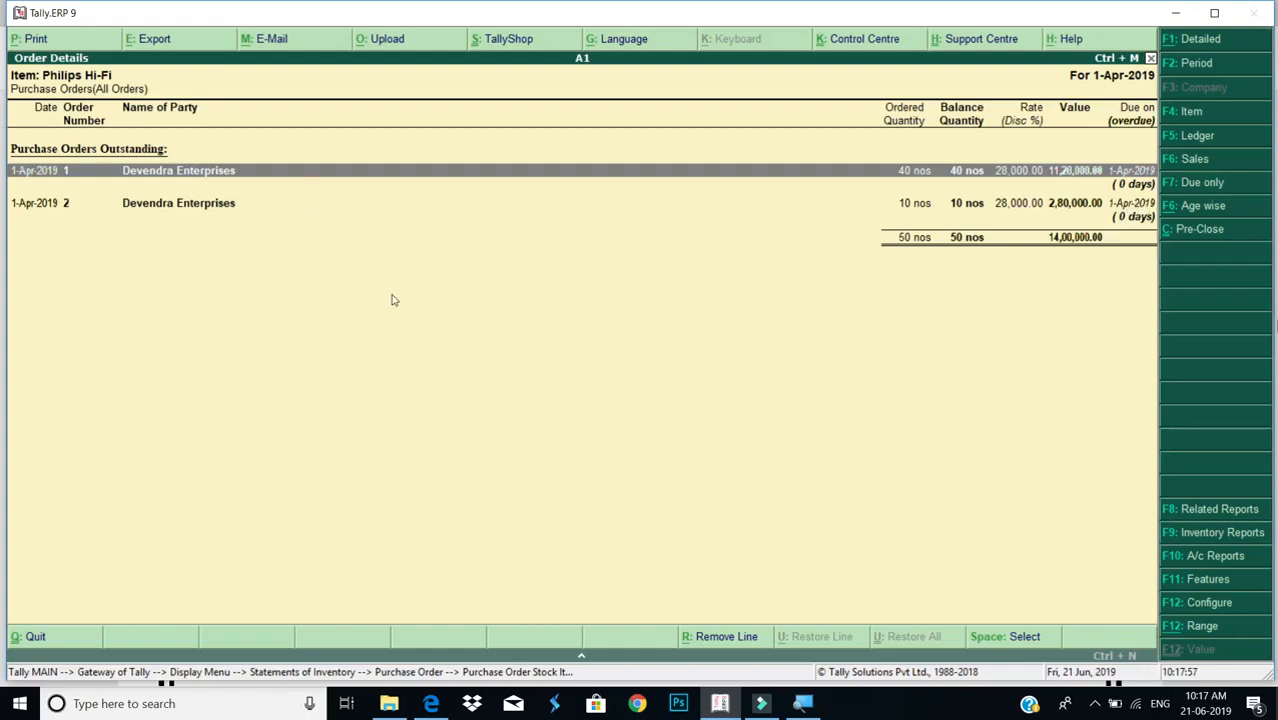
{"action": "key", "text": "Escape"}
{"action": "key", "text": "Escape"}
{"action": "key", "text": "Escape"}
{"action": "key", "text": "Escape"}
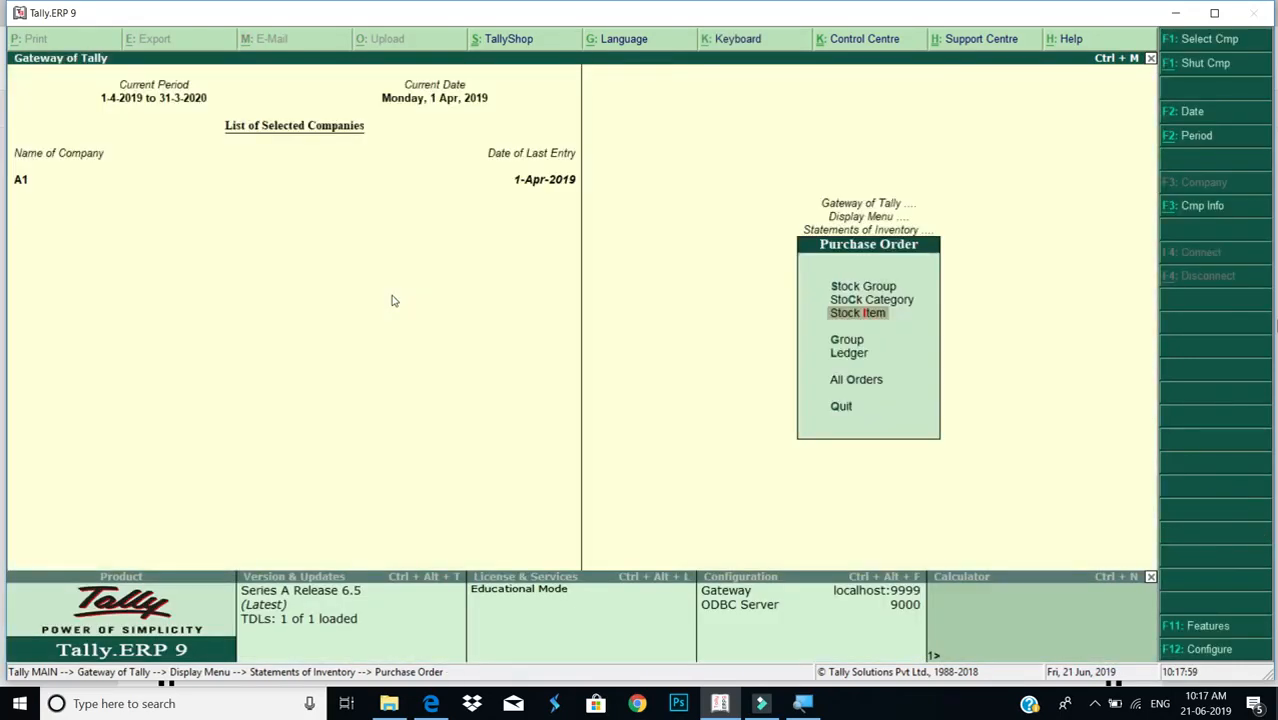
{"action": "key", "text": "Escape"}
{"action": "key", "text": "Escape"}
{"action": "key", "text": "Escape"}
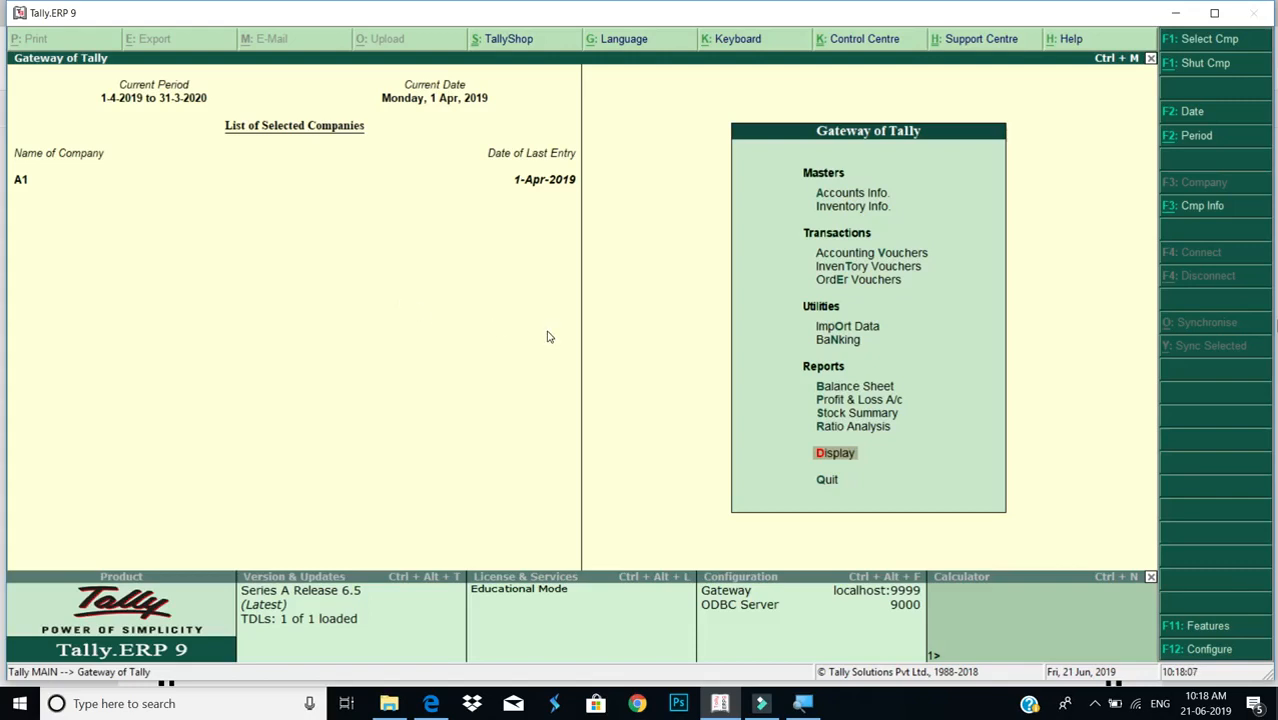
Check the Stock Summary report for company A1 and close it
{"action": "key", "text": "Up"}
{"action": "key", "text": "Up"}
{"action": "key", "text": "Return"}
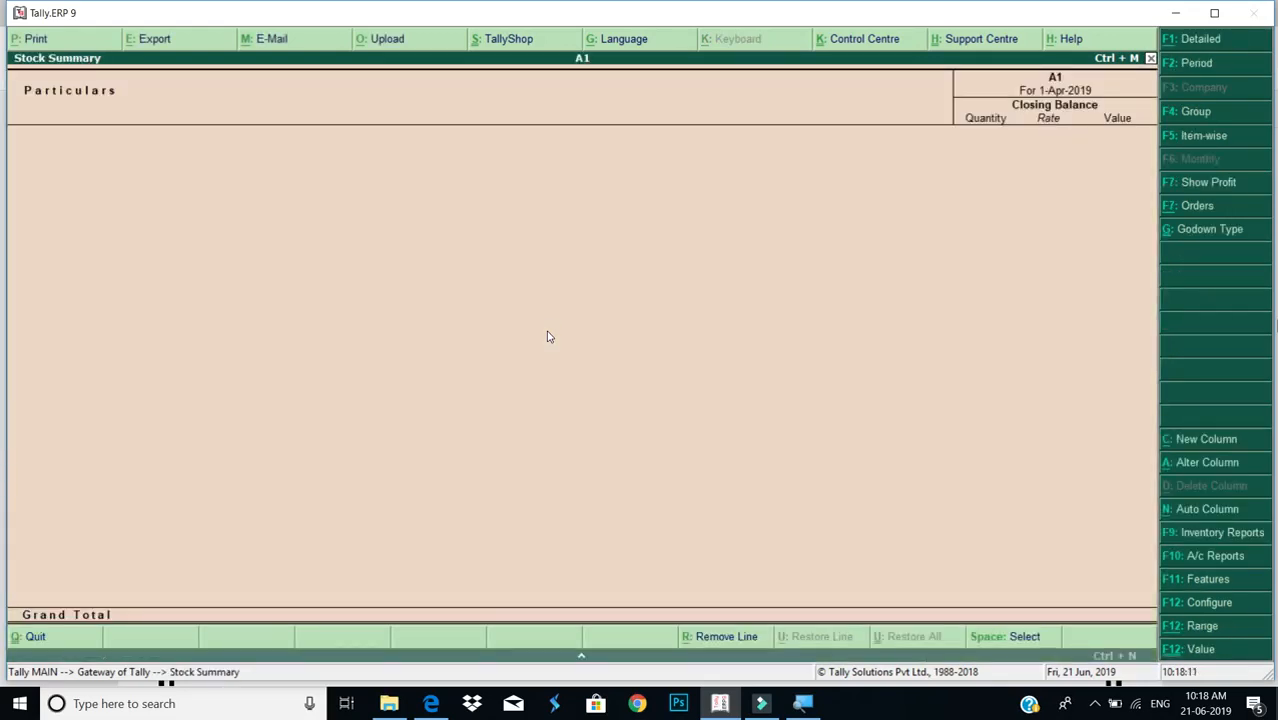
{"action": "key", "text": "Escape"}
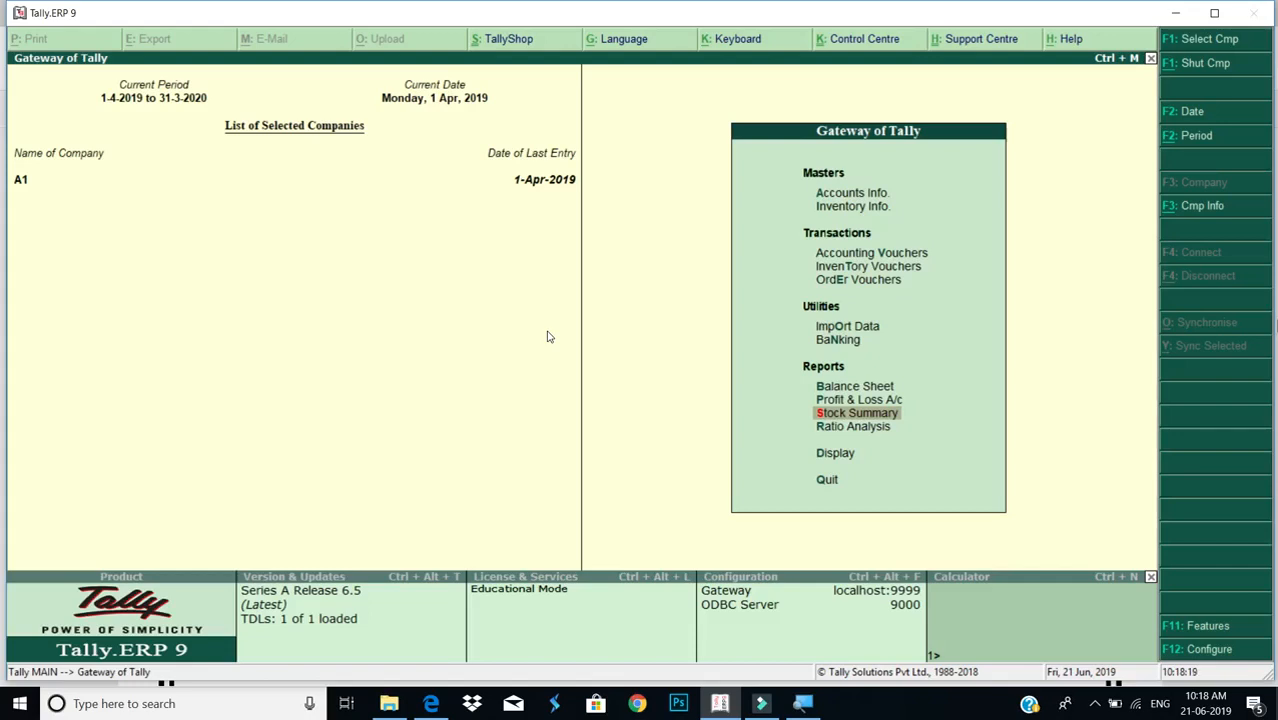
Open accounting voucher creation from the Gateway of Tally
{"action": "key", "text": "Up"}
{"action": "key", "text": "Up"}
{"action": "key", "text": "Up"}
{"action": "key", "text": "Up"}
{"action": "key", "text": "Up"}
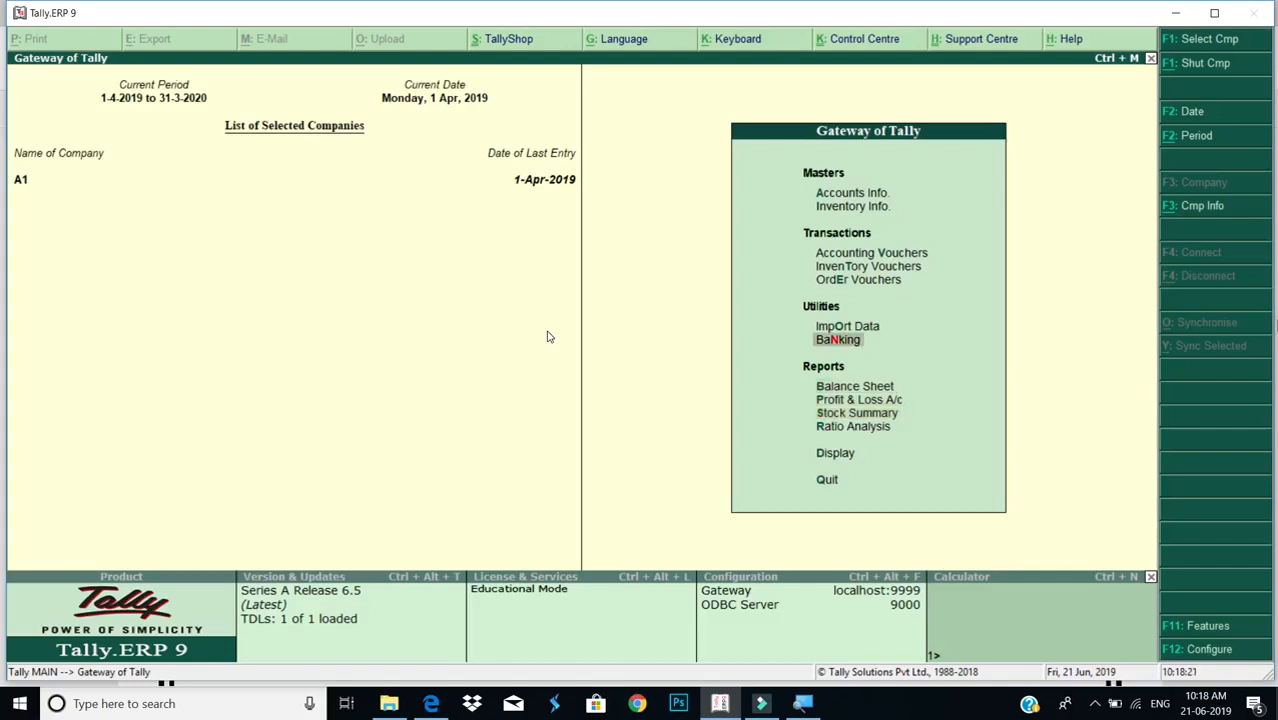
{"action": "key", "text": "Up"}
{"action": "key", "text": "Up"}
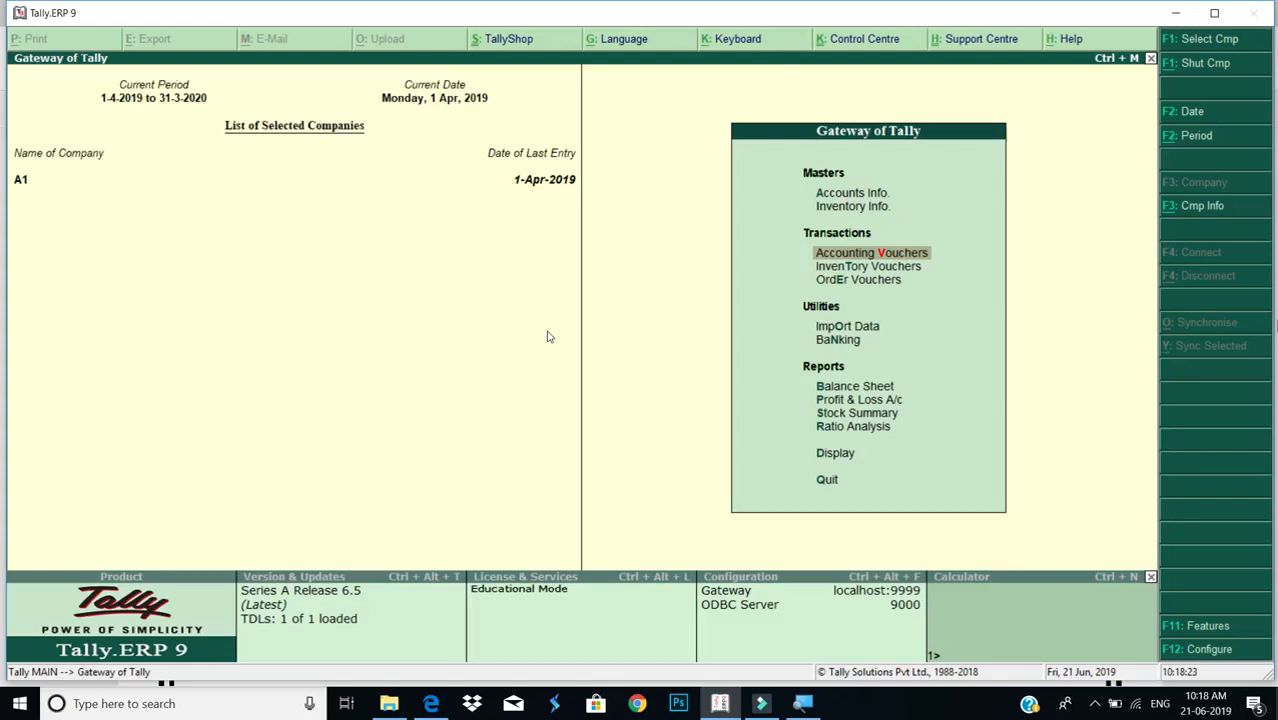
{"action": "key", "text": "Return"}
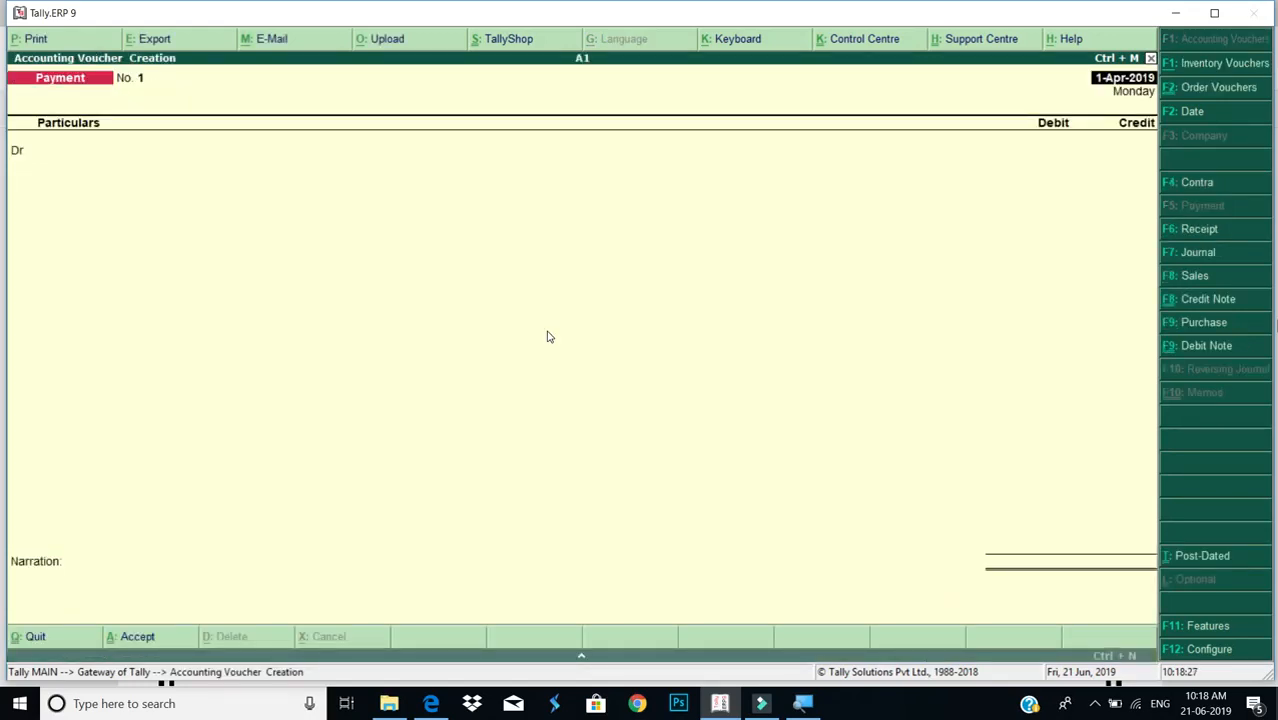
Switch to TALLY NOTES.pdf in Edge, read the Receipt Note instructions and example, and switch back to Tally.ERP 9
{"action": "key", "text": "alt+Tab"}
{"action": "scroll", "coordinate": [548, 340], "scroll_direction": "down", "scroll_amount": 10}
{"action": "scroll", "coordinate": [480, 347], "scroll_direction": "up", "scroll_amount": 2}
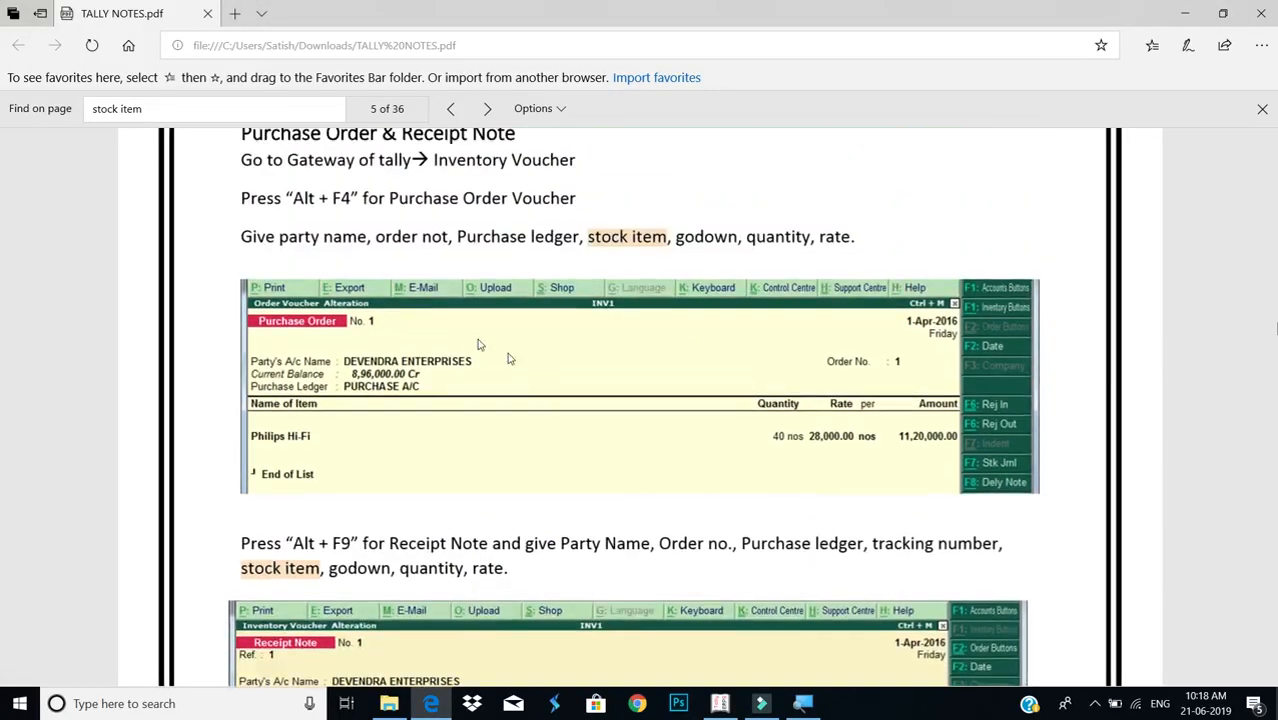
{"action": "scroll", "coordinate": [486, 349], "scroll_direction": "down", "scroll_amount": 2}
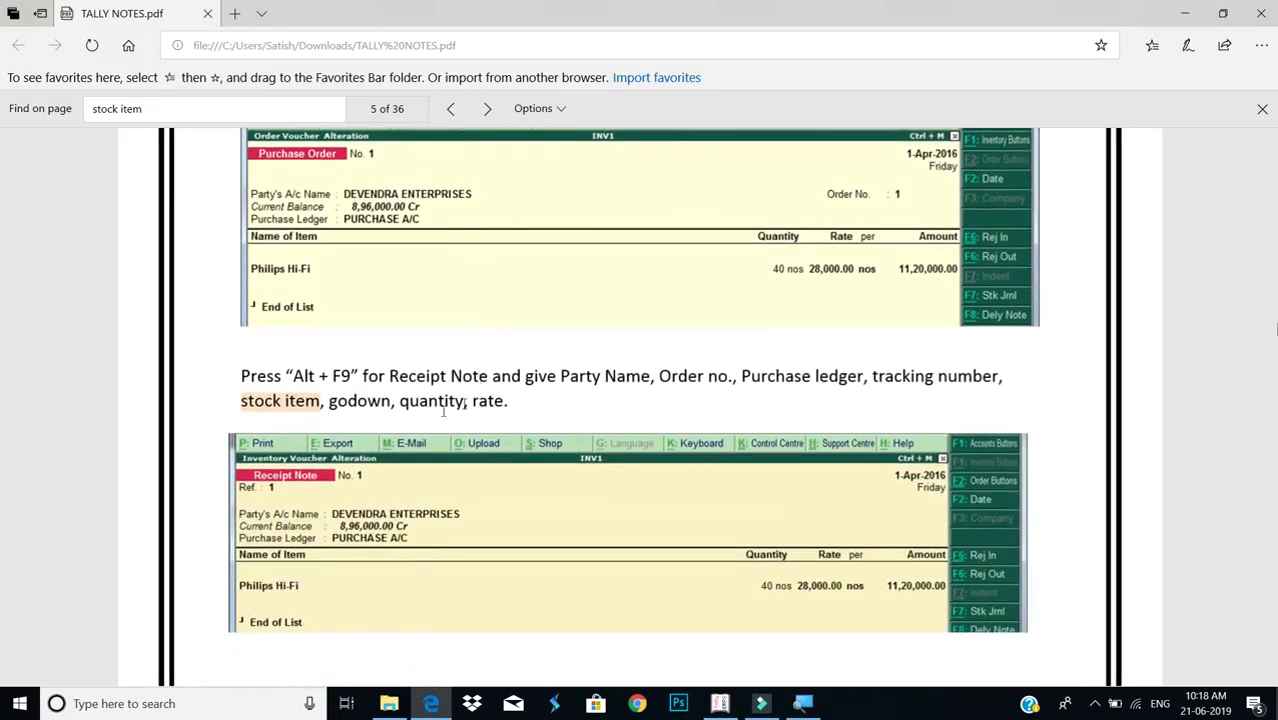
{"action": "scroll", "coordinate": [381, 533], "scroll_direction": "down", "scroll_amount": 2}
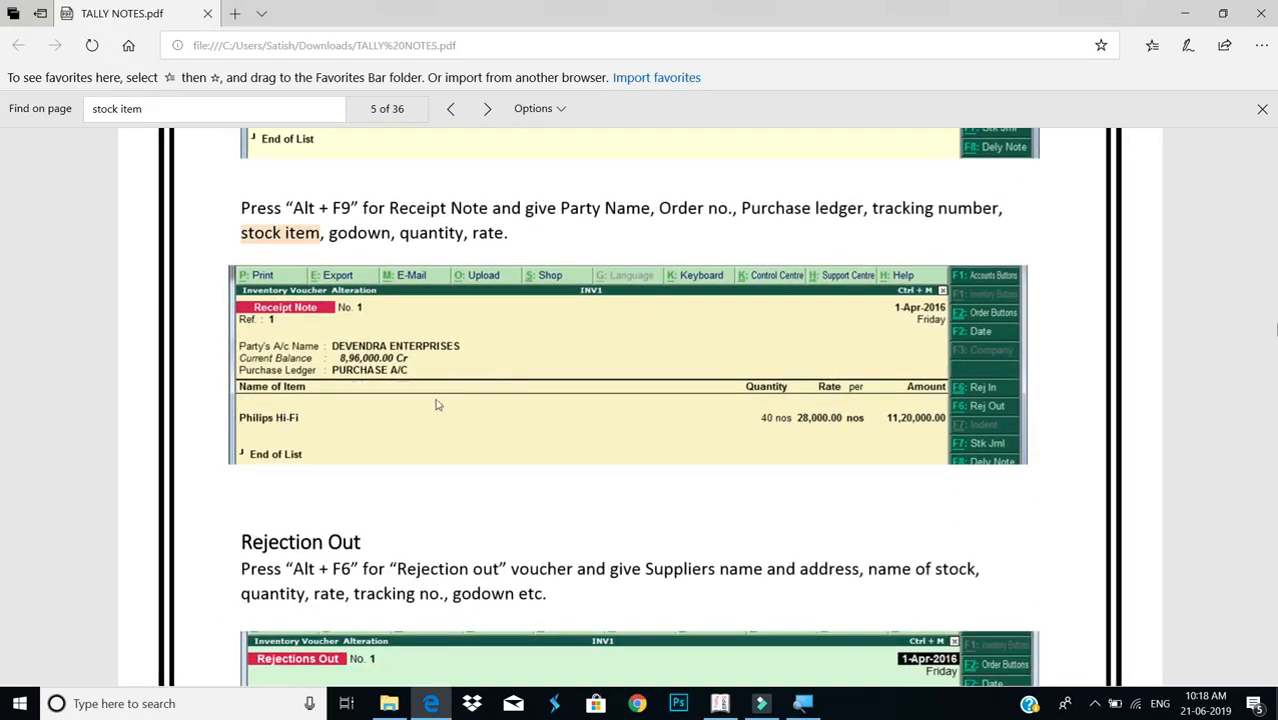
{"action": "key", "text": "alt+Tab"}
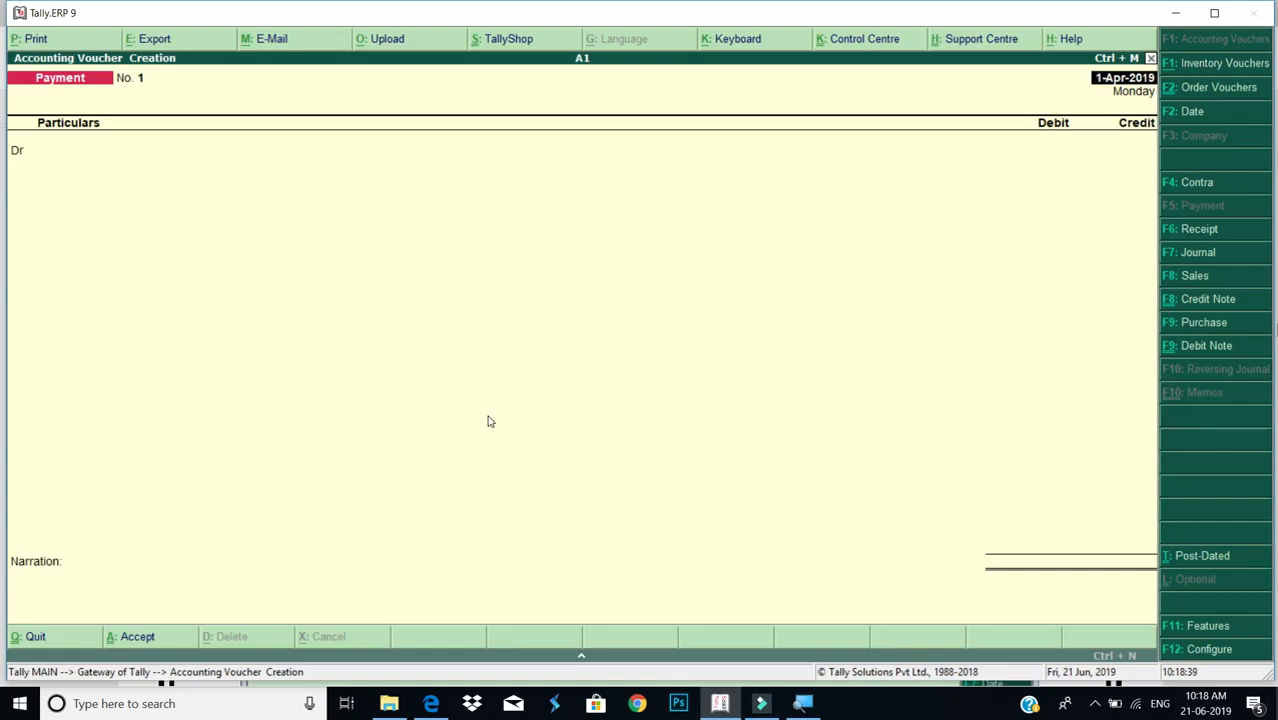
Start receipt note no. 1 with reference number 1 and Devendra Enterprises as the party account
{"action": "key", "text": "alt+F9"}
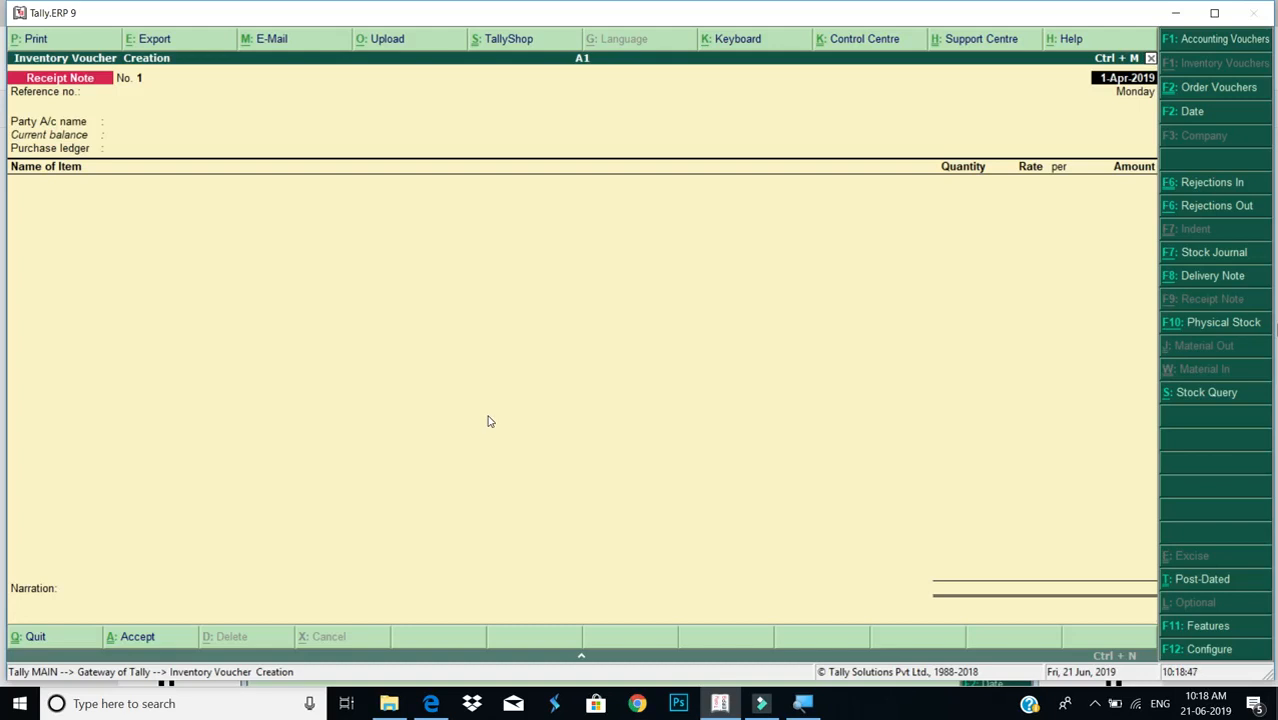
{"action": "key", "text": "Return"}
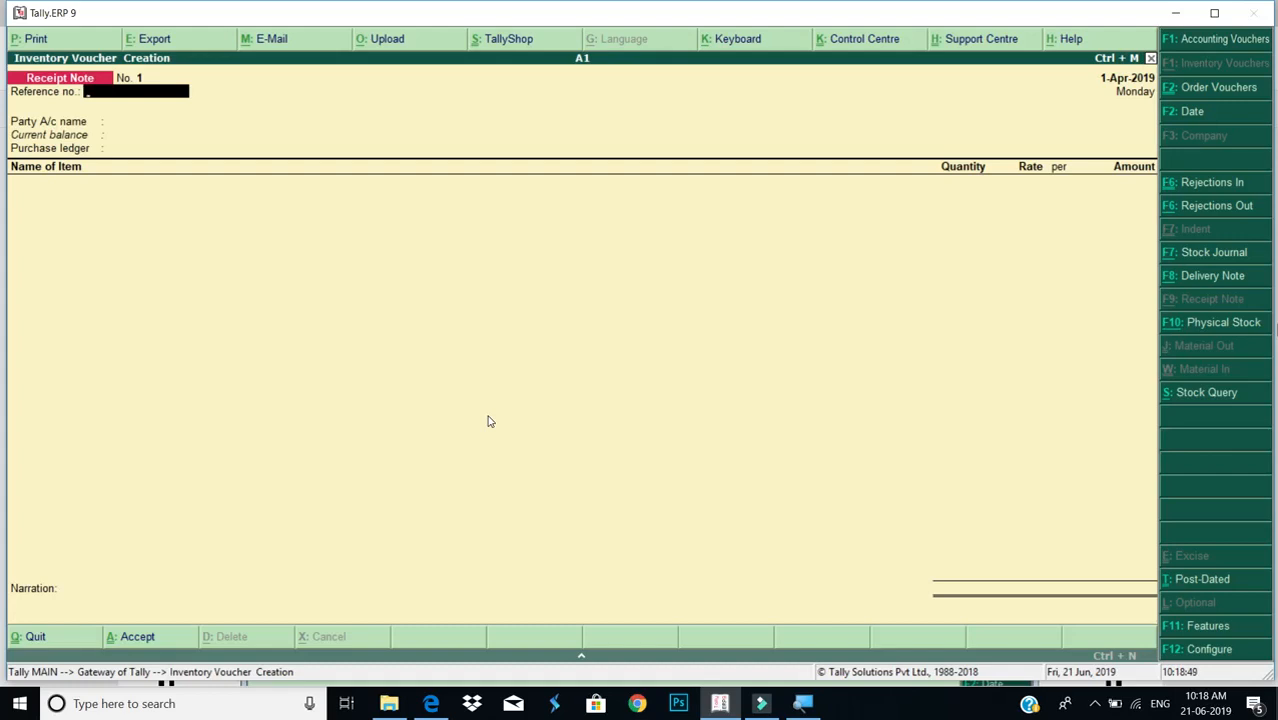
{"action": "key", "text": "Return"}
{"action": "key", "text": "BackSpace"}
{"action": "key", "text": "Return"}
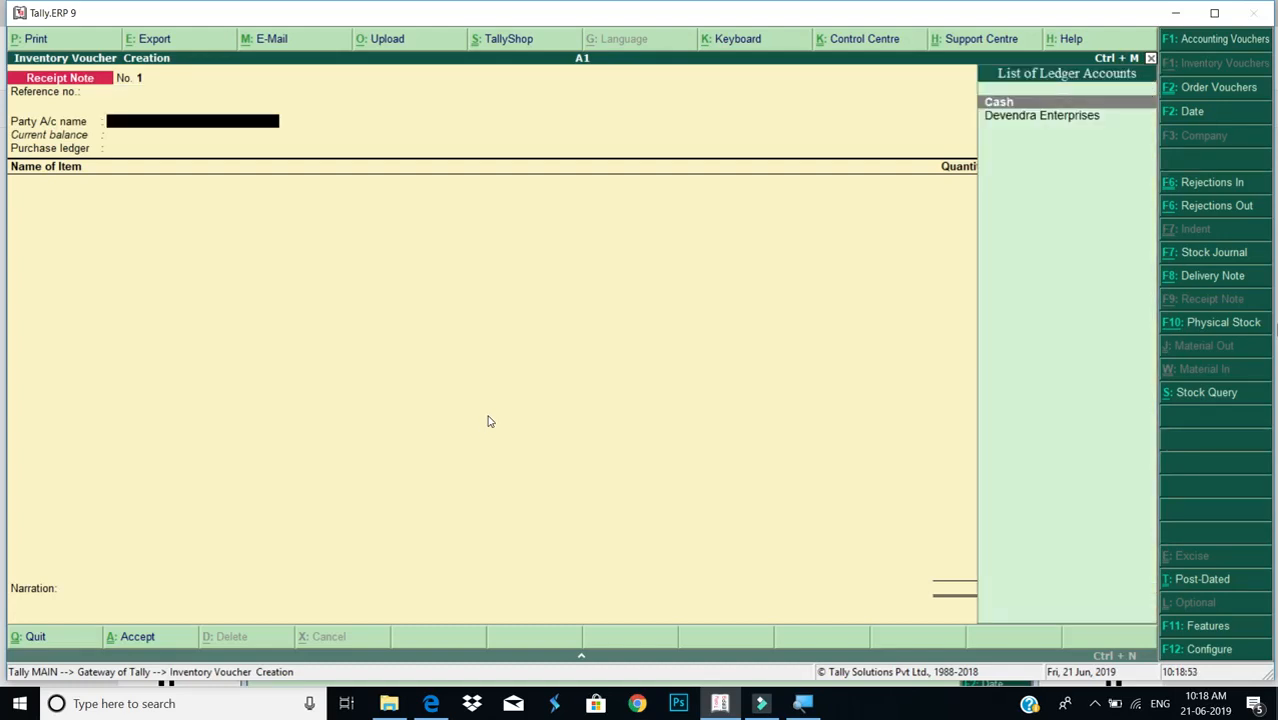
{"action": "key", "text": "BackSpace"}
{"action": "key", "text": "Return"}
{"action": "key", "text": "Down"}
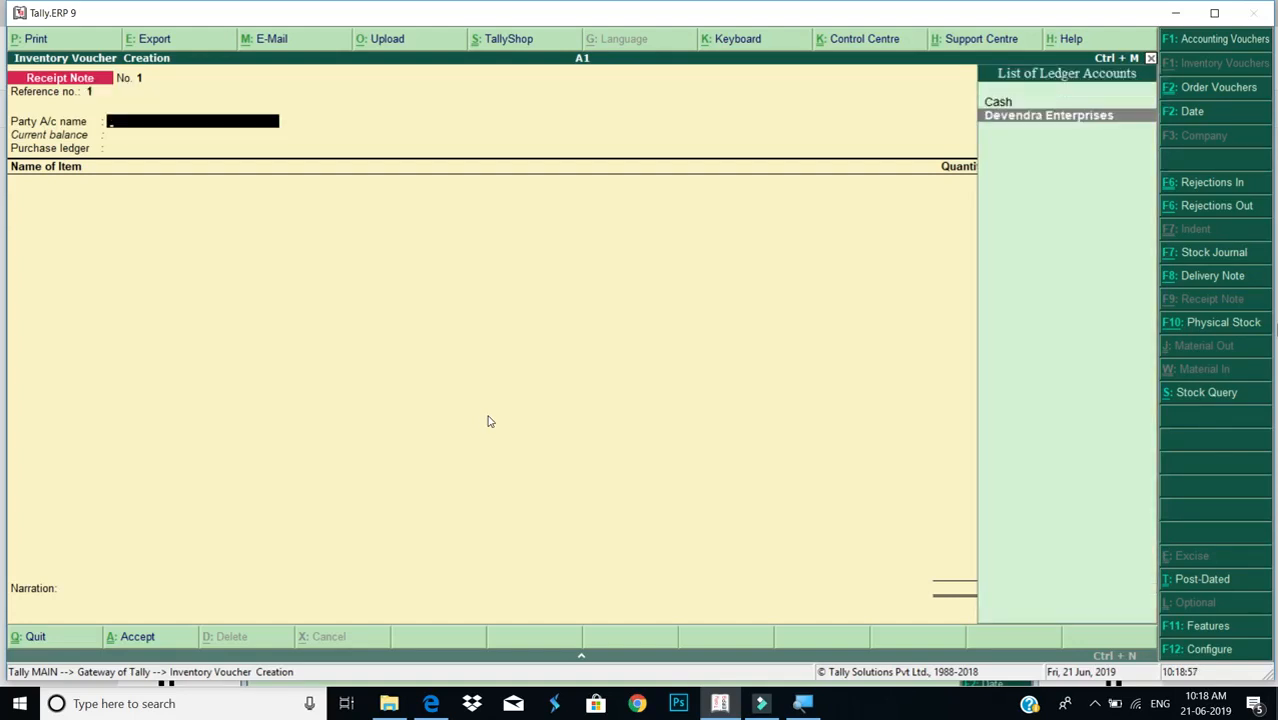
{"action": "key", "text": "BackSpace"}
{"action": "key", "text": "Return"}
Link purchase order 1 dated 1-Apr-2019 to the receipt note in the party's order details
{"action": "key", "text": "Return"}
{"action": "key", "text": "Down"}
{"action": "key", "text": "Down"}
{"action": "key", "text": "Down"}
{"action": "key", "text": "Down"}
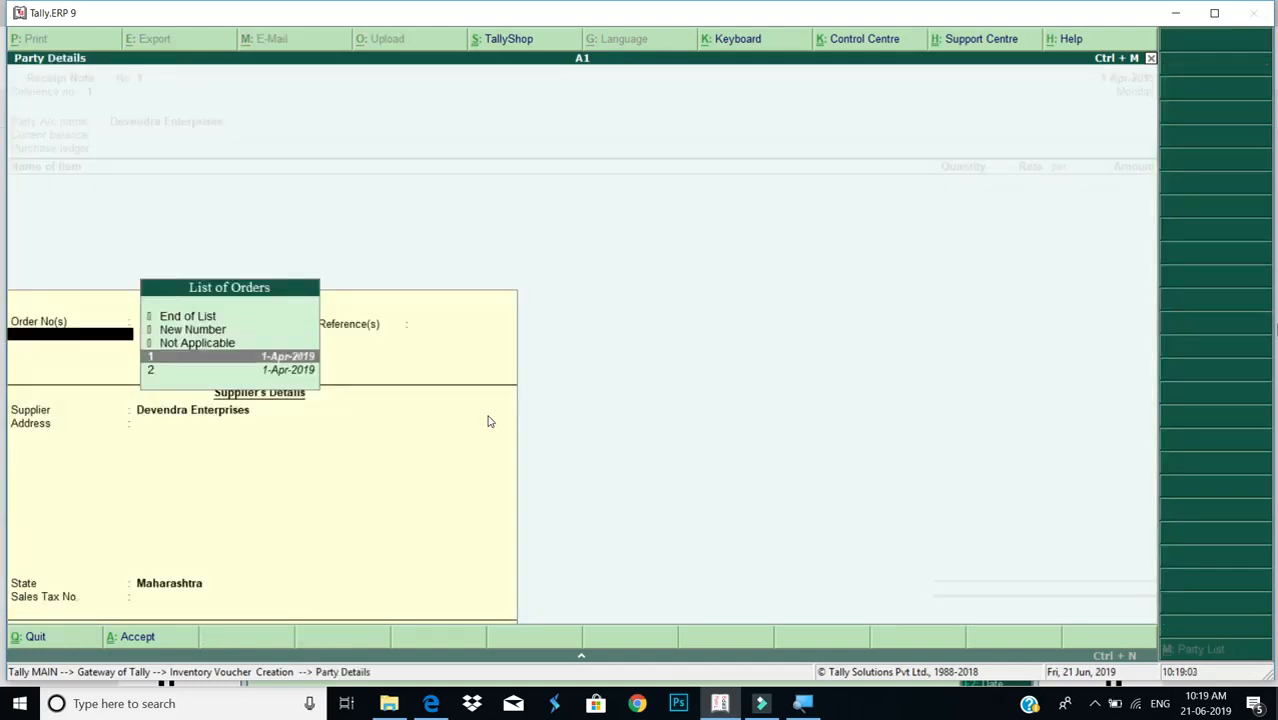
{"action": "key", "text": "Up"}
{"action": "key", "text": "Down"}
{"action": "key", "text": "Up"}
{"action": "key", "text": "Down"}
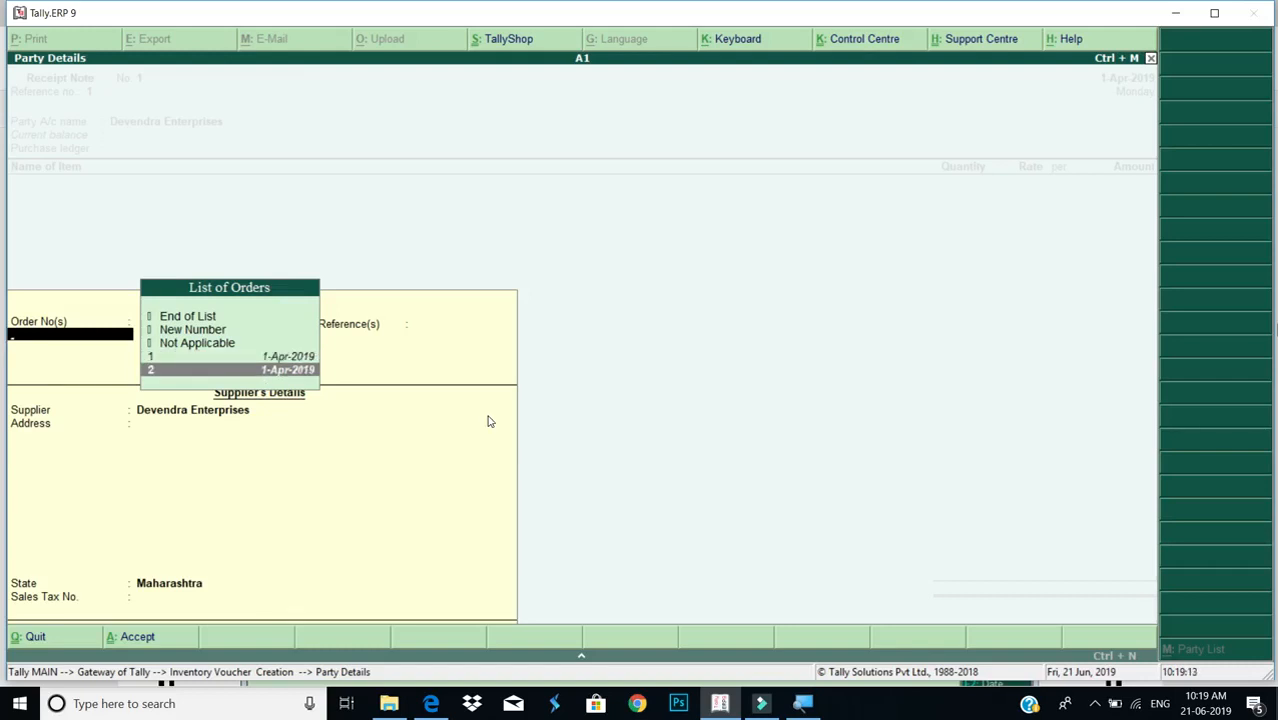
{"action": "key", "text": "Up"}
{"action": "key", "text": "Down"}
{"action": "key", "text": "Up"}
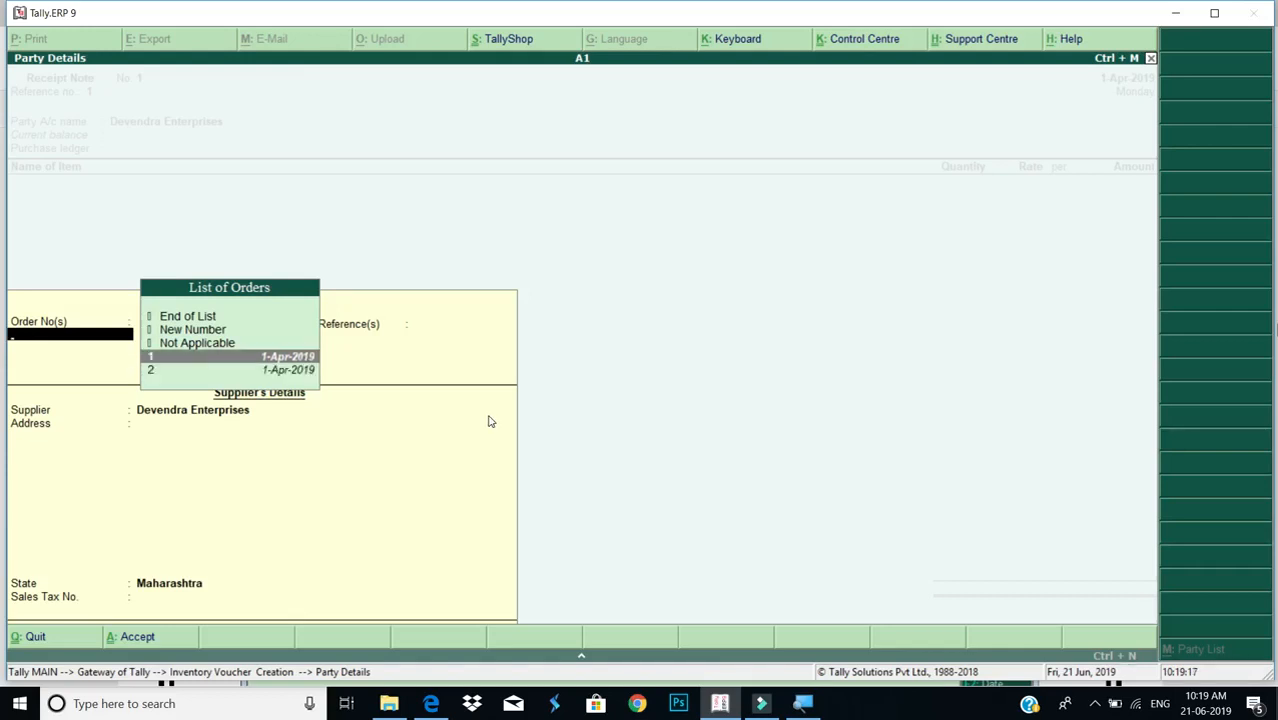
{"action": "key", "text": "Down"}
{"action": "key", "text": "Up"}
{"action": "key", "text": "Return"}
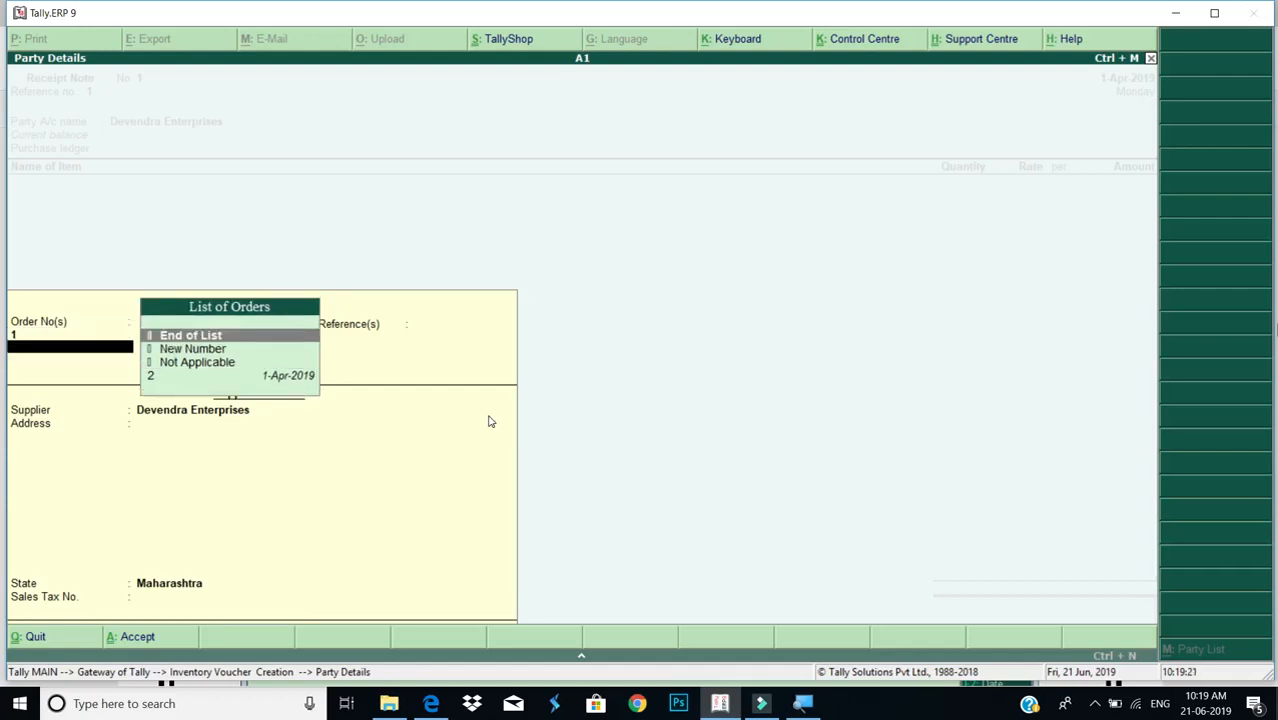
End the order list, accept the supplier's details, and use Purchase A/c as the purchase ledger
{"action": "key", "text": "Down"}
{"action": "key", "text": "Down"}
{"action": "key", "text": "Down"}
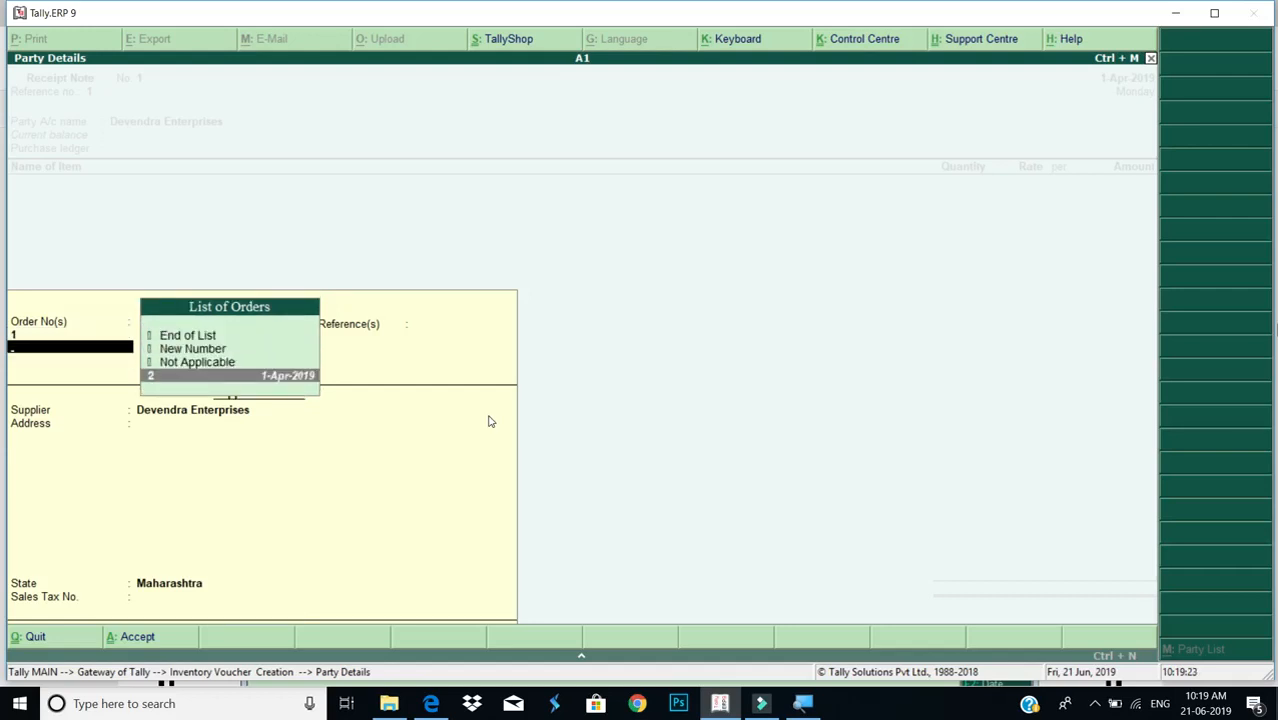
{"action": "key", "text": "Up"}
{"action": "key", "text": "Up"}
{"action": "key", "text": "Up"}
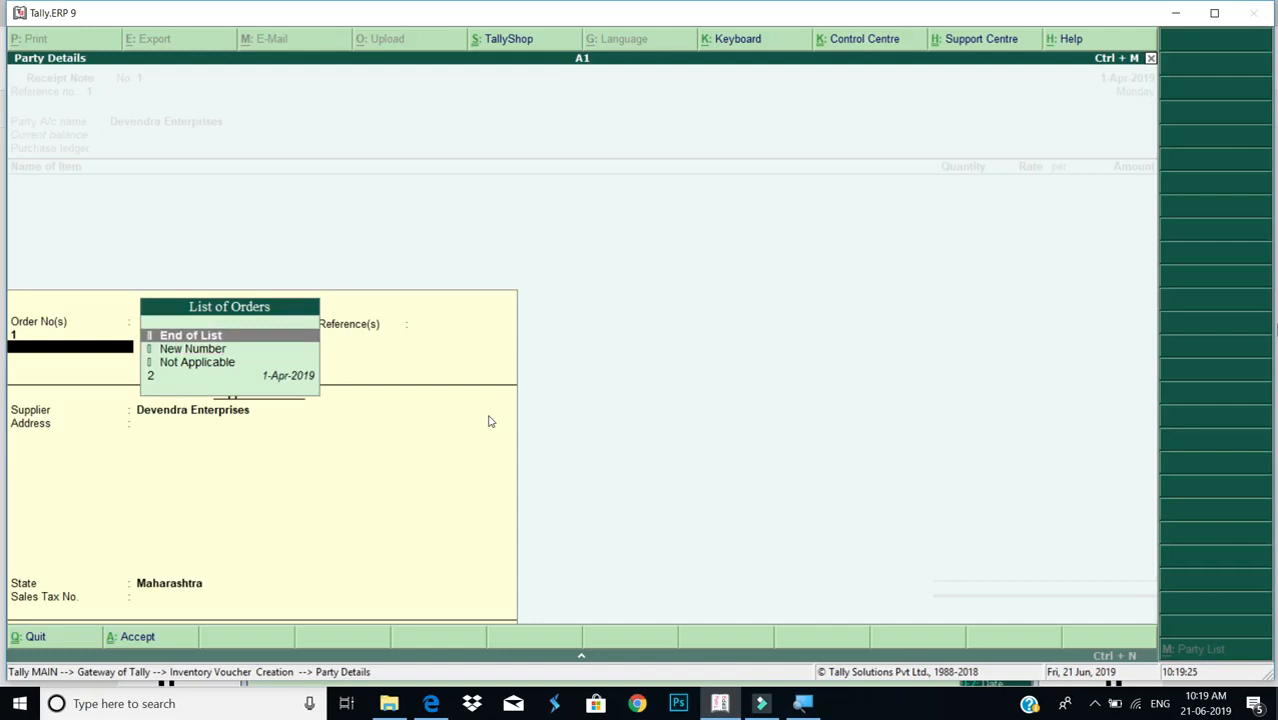
{"action": "key", "text": "Return"}
{"action": "key", "text": "Return"}
{"action": "key", "text": "Return"}
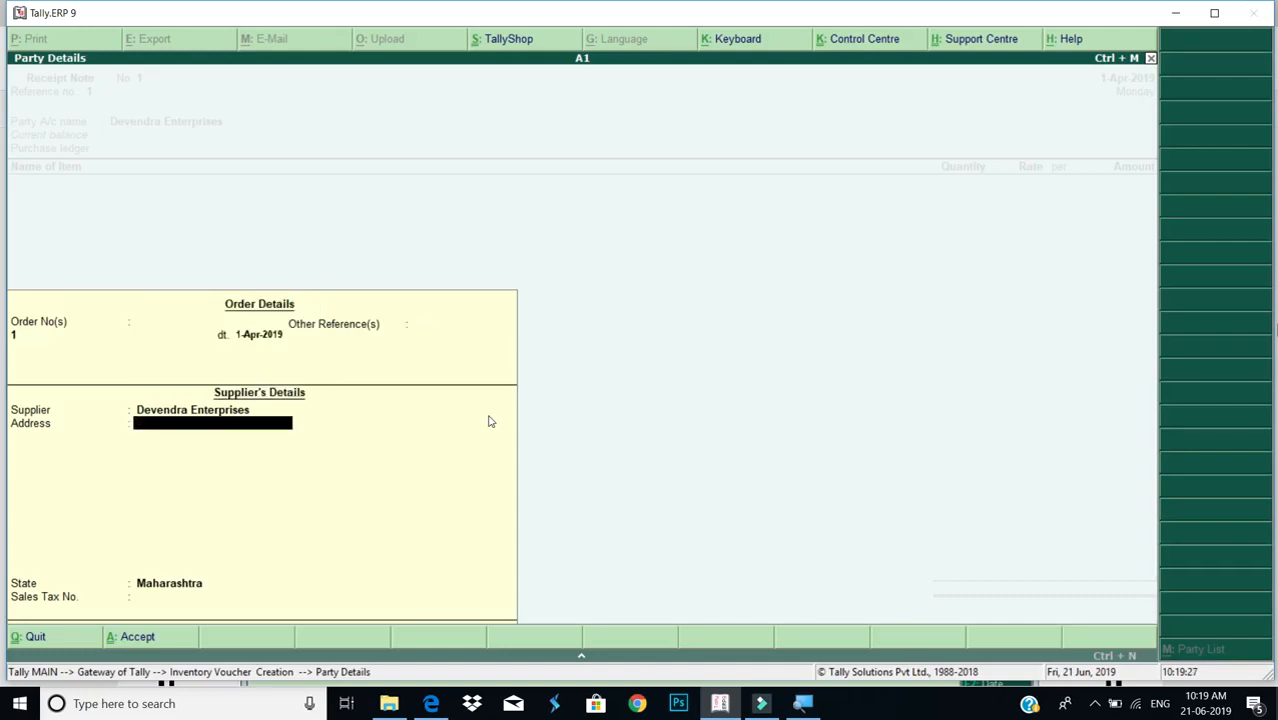
{"action": "key", "text": "Return"}
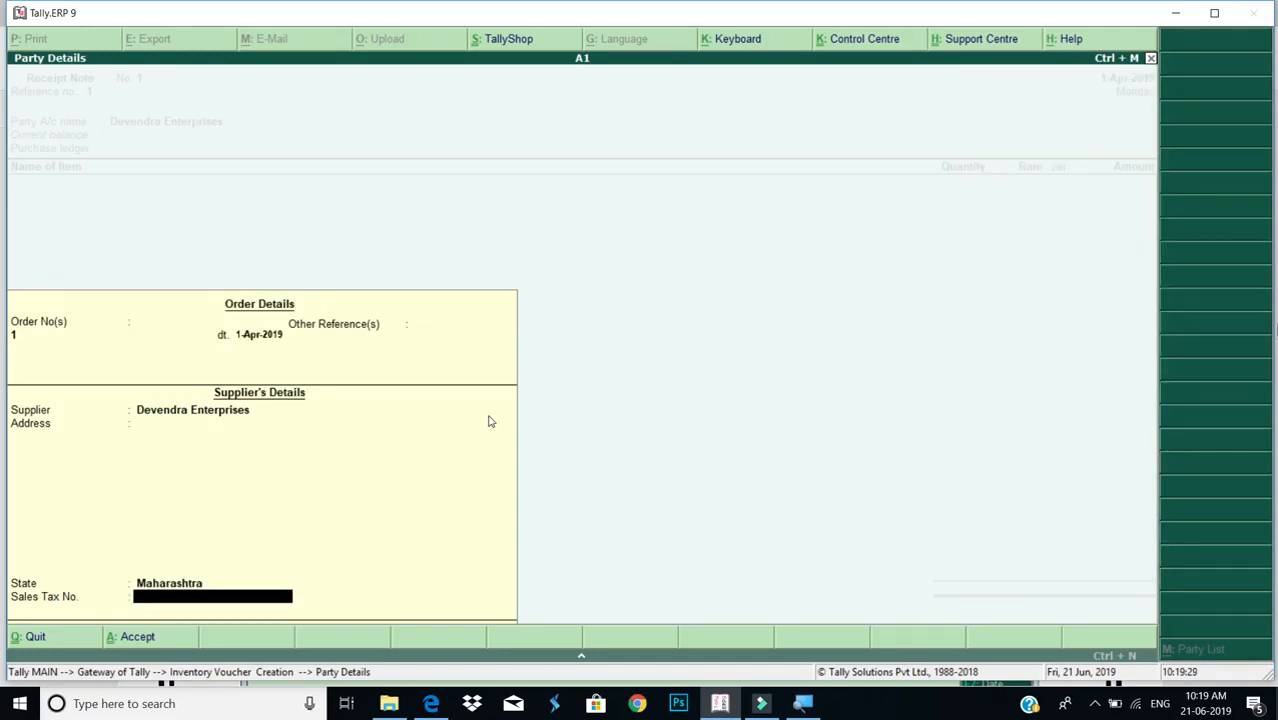
{"action": "key", "text": "Return"}
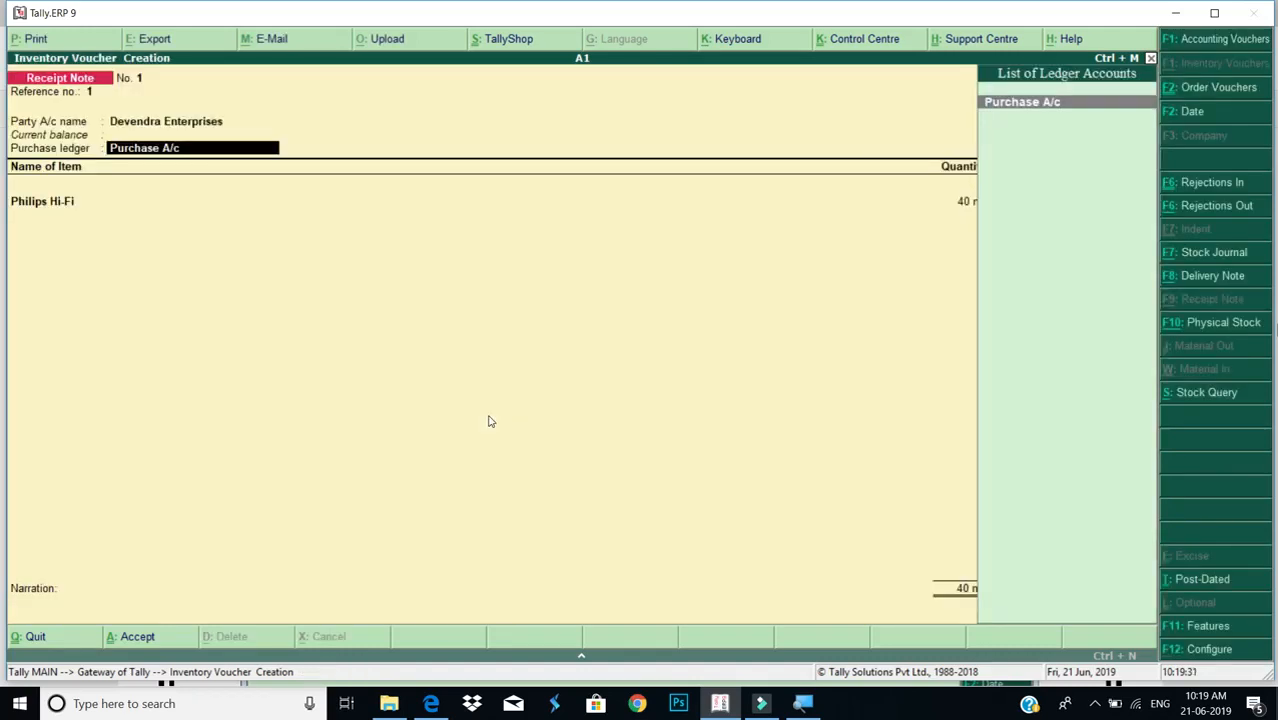
{"action": "key", "text": "Return"}
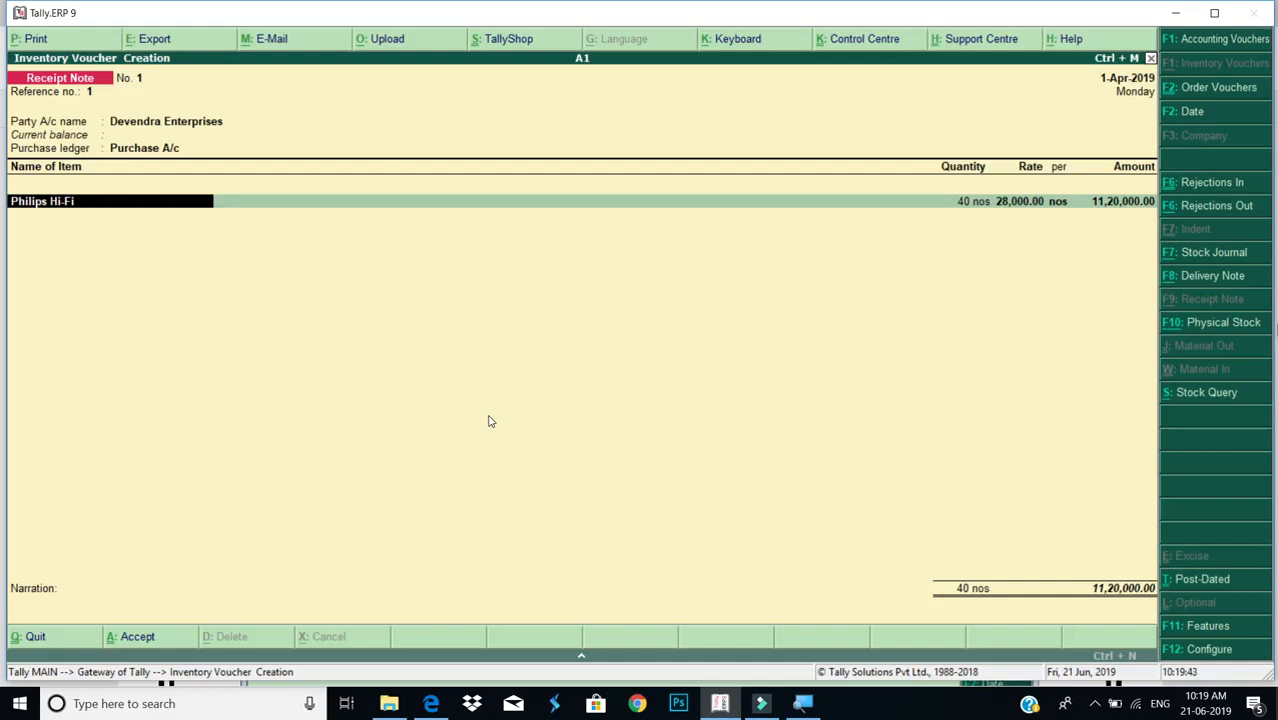
Accept the Philips Hi-Fi allocation with tracking no. 1, order no. 1, Central Warehouse, 40 nos at 28,000.00 per nos
{"action": "key", "text": "Return"}
{"action": "key", "text": "Return"}
{"action": "key", "text": "Return"}
{"action": "key", "text": "Return"}
{"action": "key", "text": "Return"}
{"action": "key", "text": "Return"}
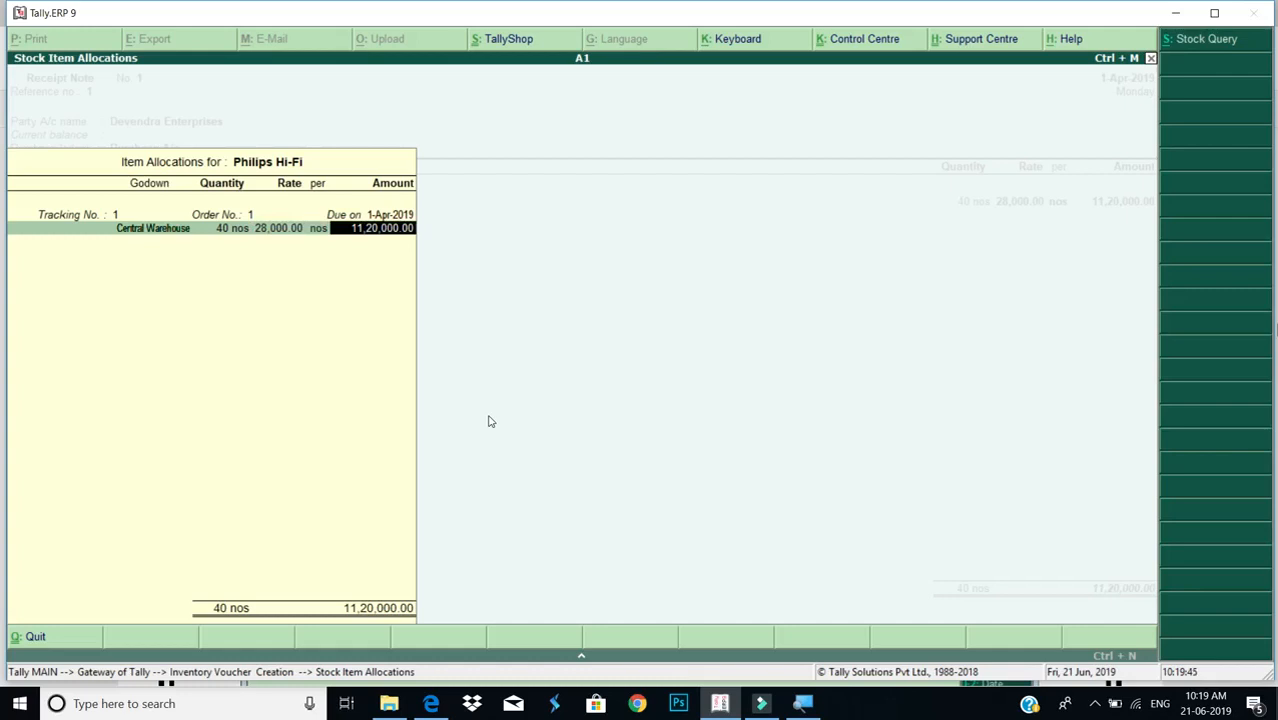
{"action": "key", "text": "Return"}
{"action": "key", "text": "Return"}
{"action": "key", "text": "Return"}
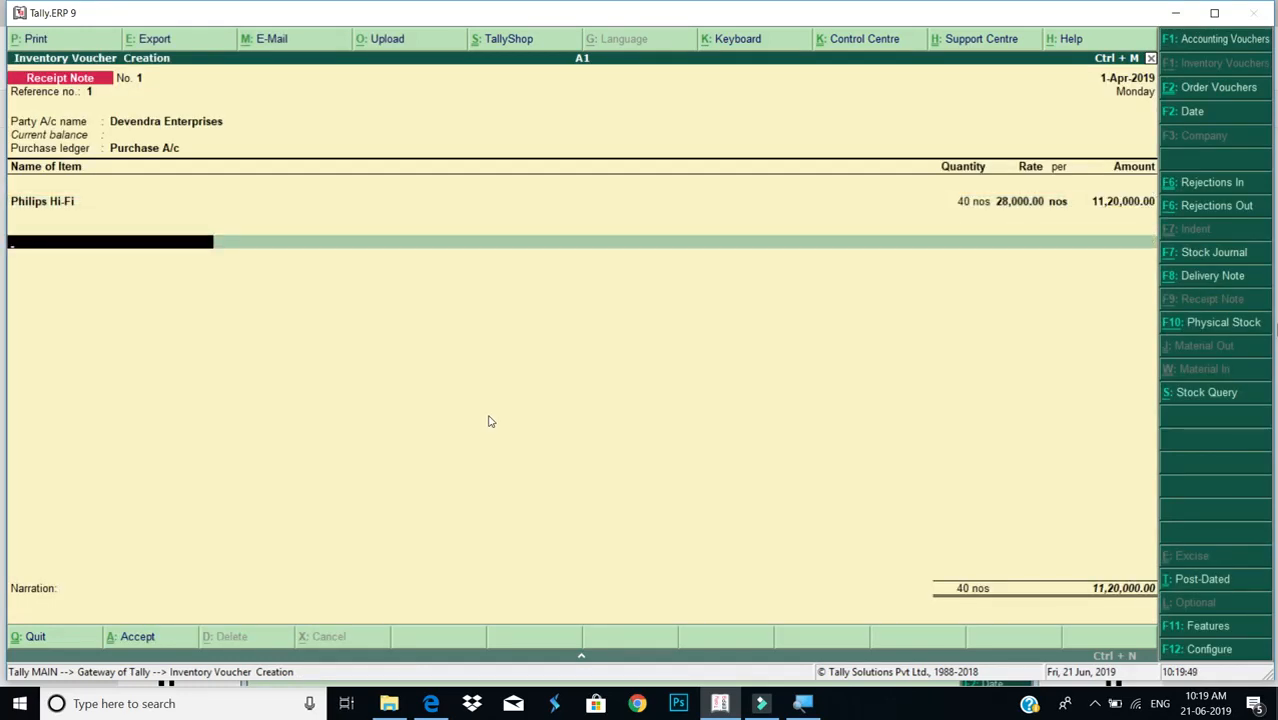
End the receipt note's item list, leave the narration blank, save the voucher, and quit voucher entry
{"action": "key", "text": "Return"}
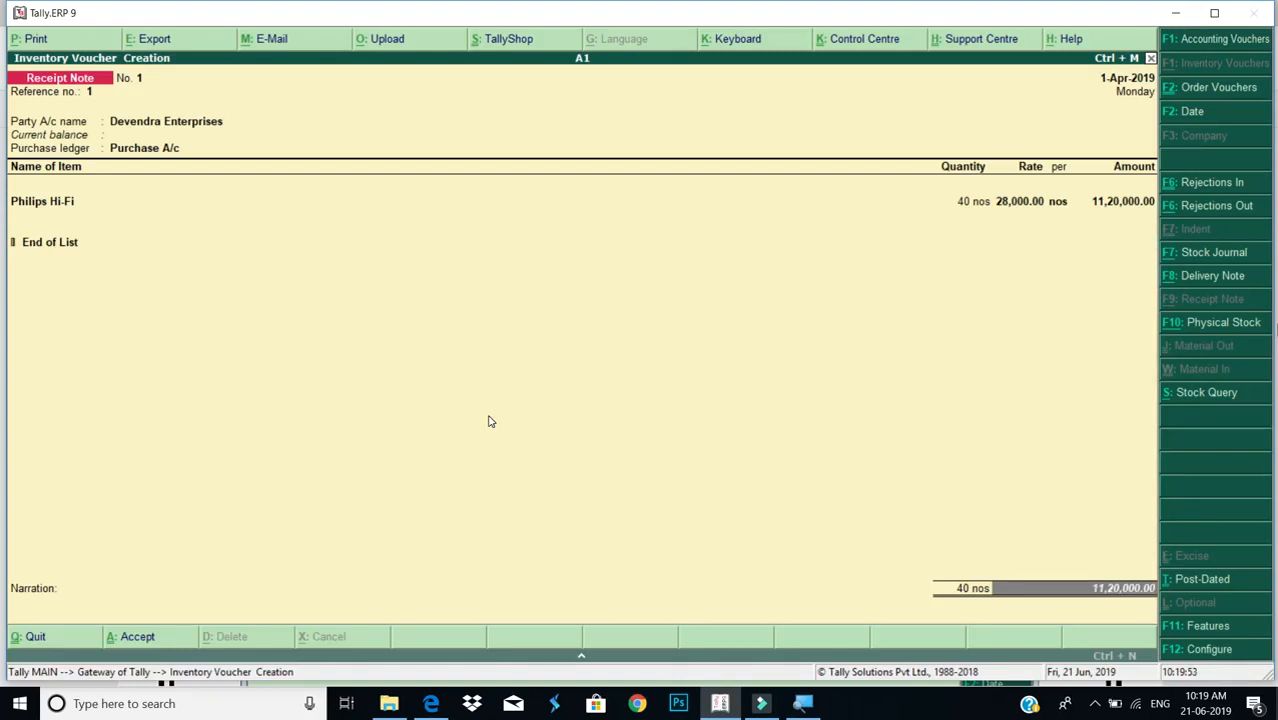
{"action": "key", "text": "Return"}
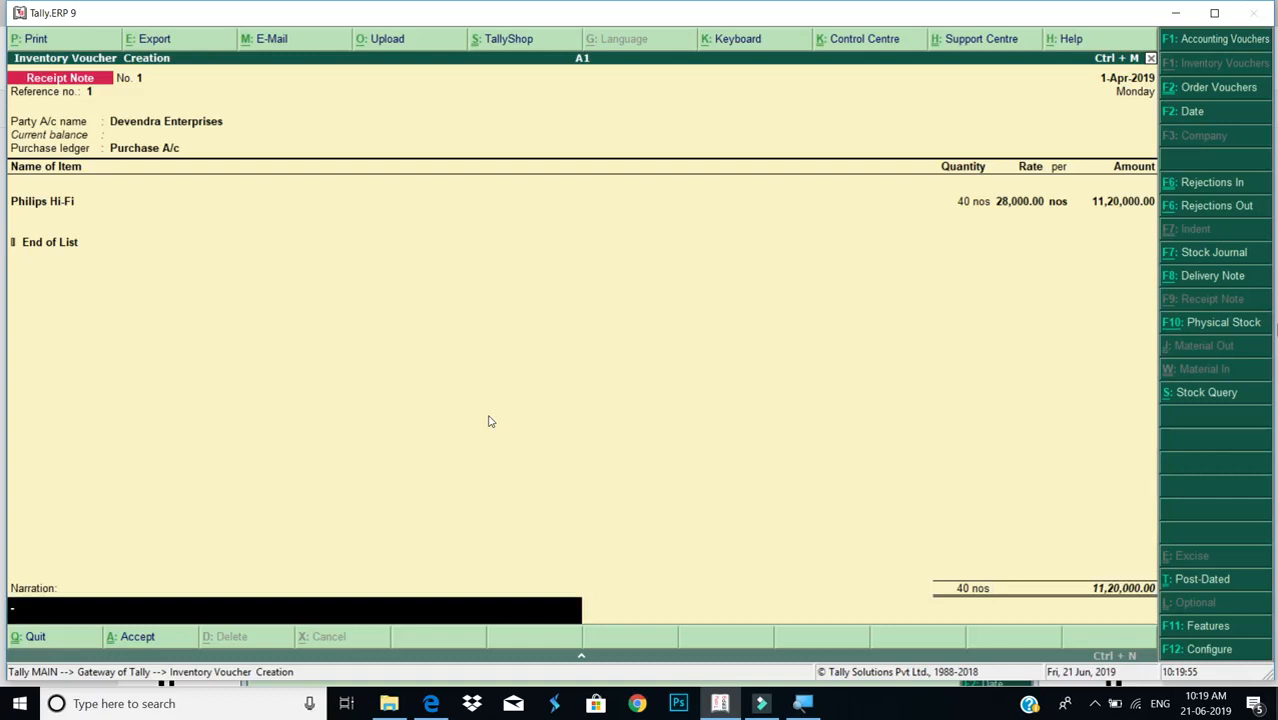
{"action": "key", "text": "Return"}
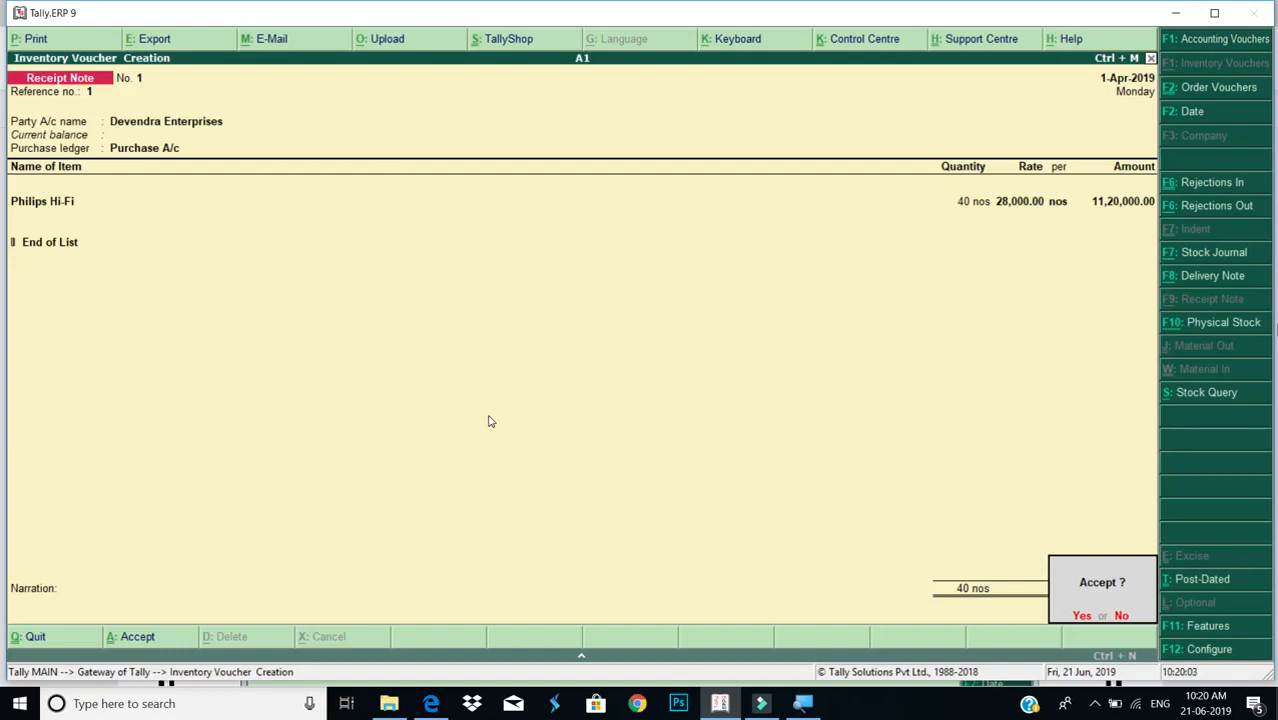
{"action": "key", "text": "y"}
{"action": "key", "text": "Escape"}
{"action": "key", "text": "y"}
Open the Stock Summary report to examine the closing balance of the Music System group
{"action": "key", "text": "Down"}
{"action": "key", "text": "Down"}
{"action": "key", "text": "Down"}
{"action": "key", "text": "Down"}
{"action": "key", "text": "Down"}
{"action": "key", "text": "Down"}
{"action": "key", "text": "Down"}
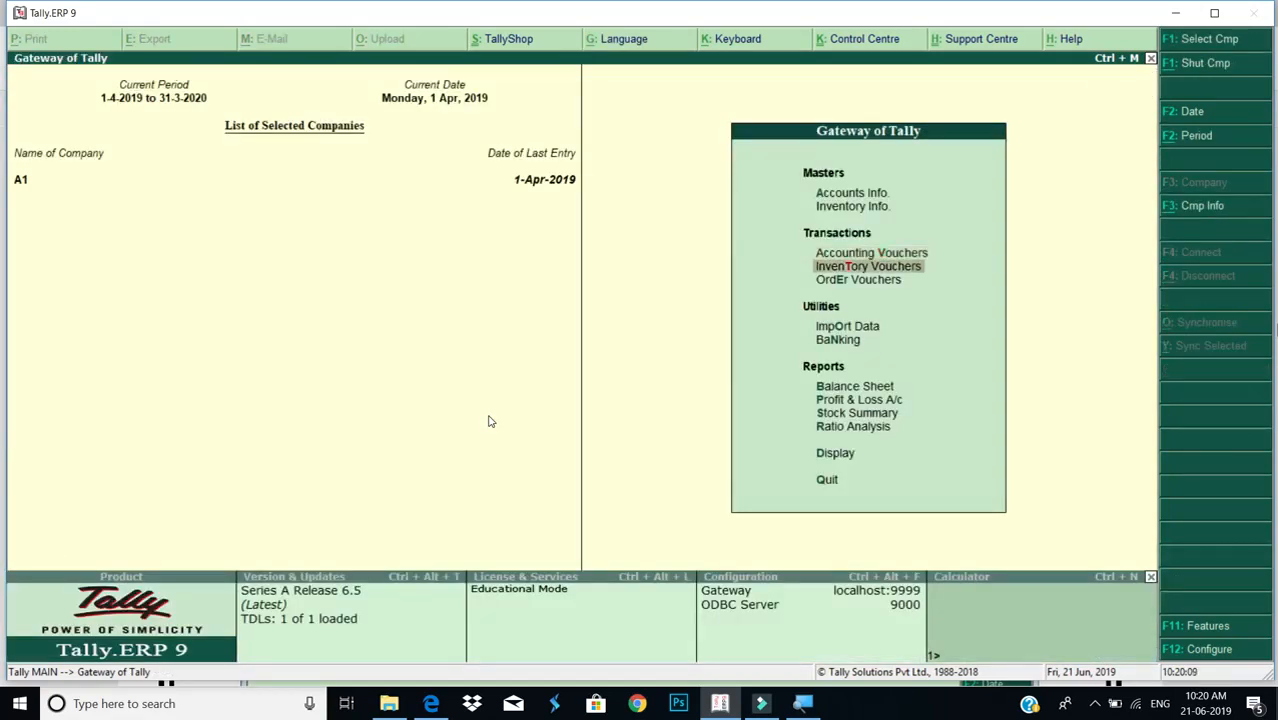
{"action": "key", "text": "Return"}
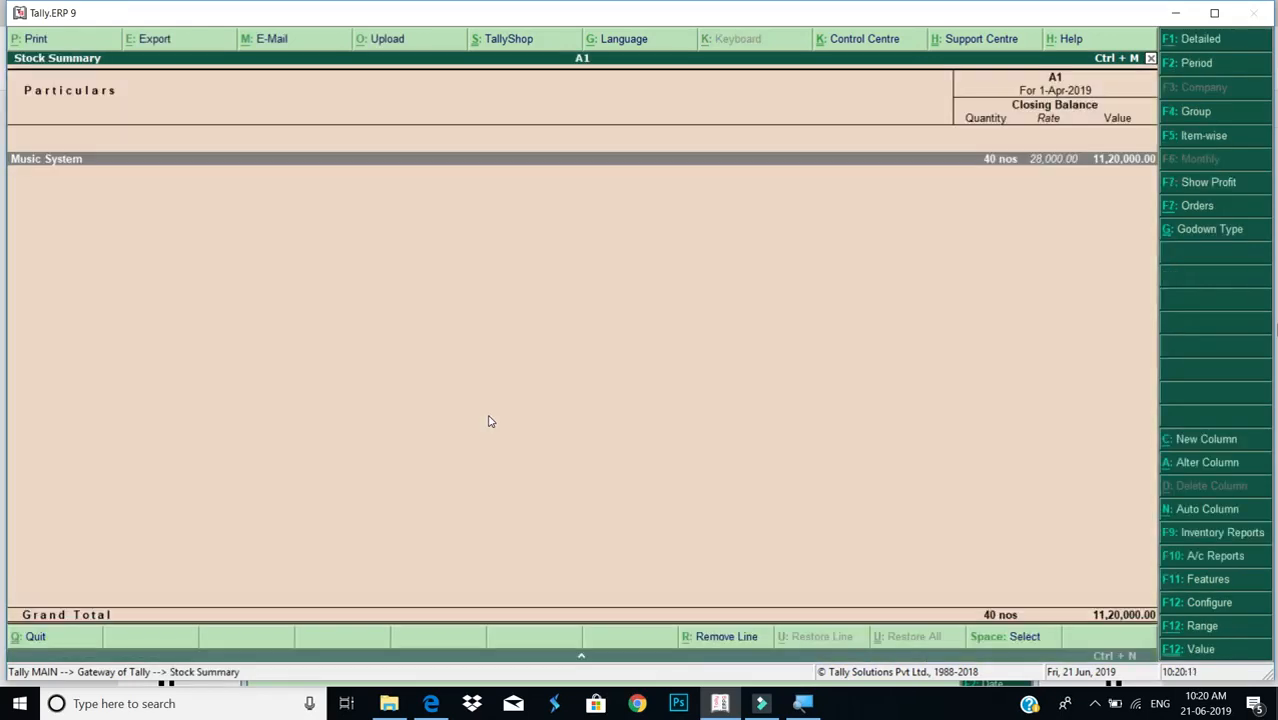
Trace the Music System stock through Philips Hi-Fi to its pending purchase bills, and return to the Gateway of Tally
{"action": "key", "text": "Return"}
{"action": "key", "text": "Return"}
{"action": "key", "text": "Return"}
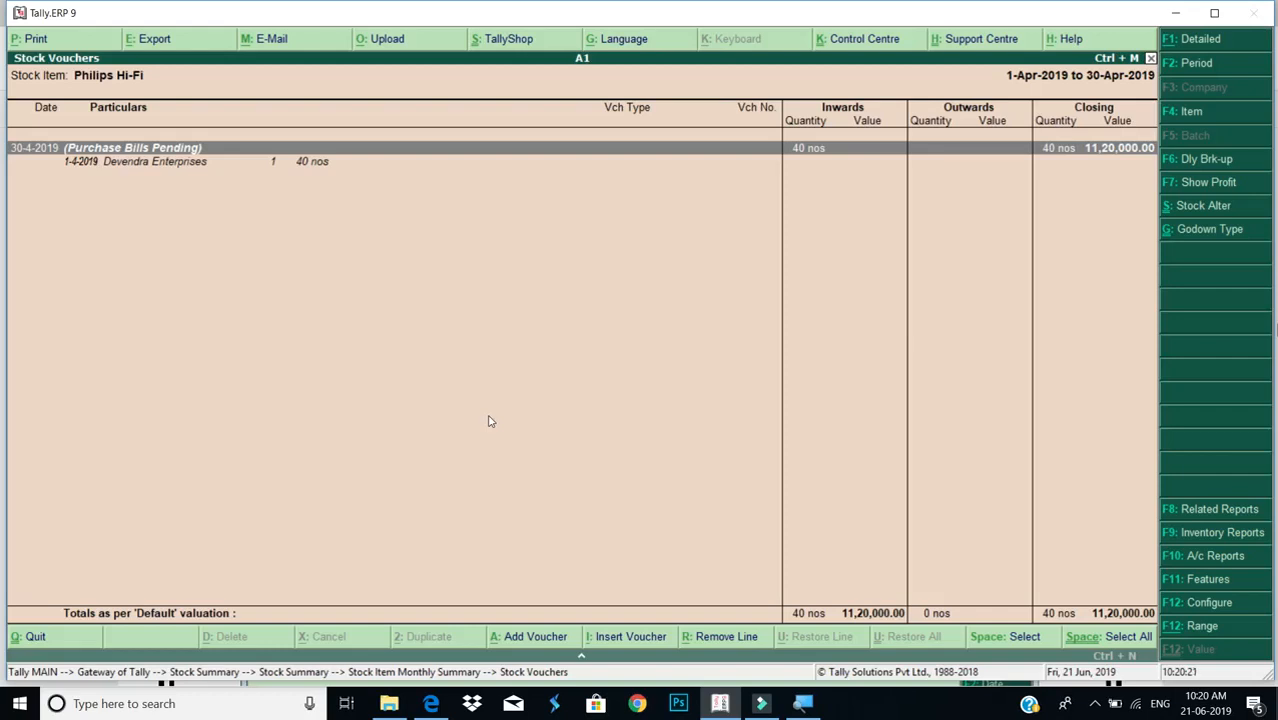
{"action": "key", "text": "Return"}
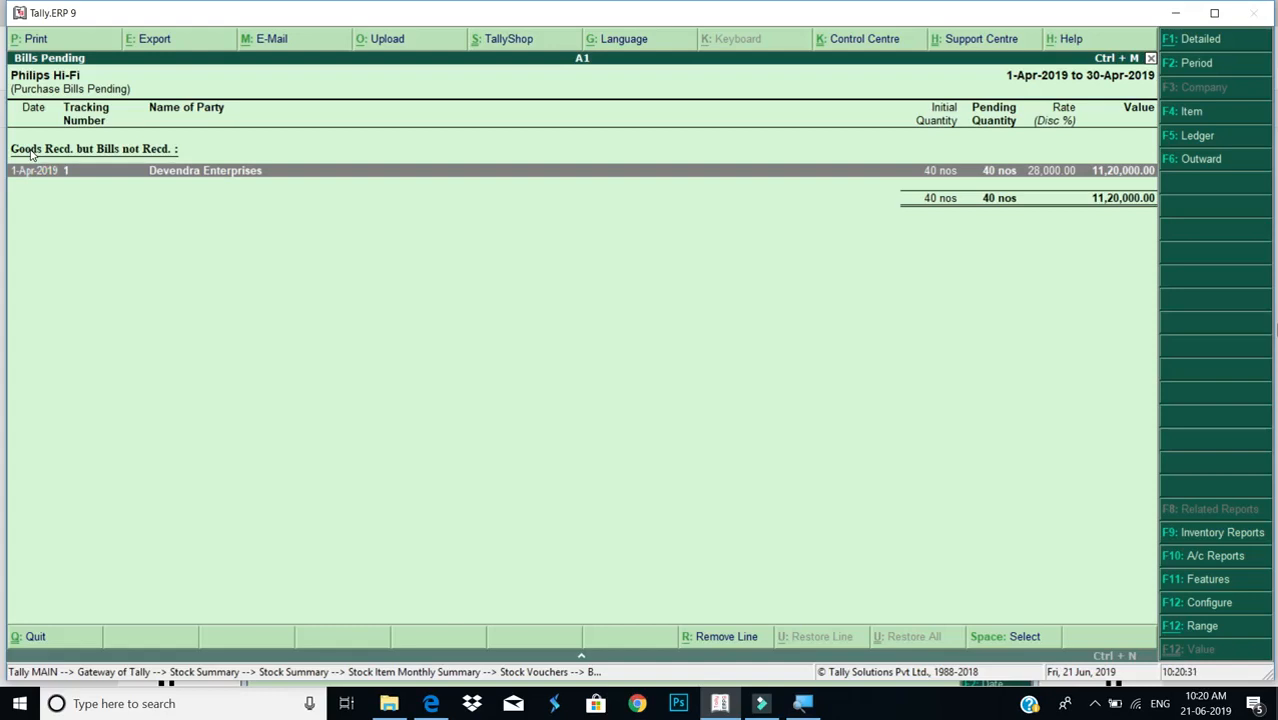
{"action": "key", "text": "Escape"}
{"action": "key", "text": "Escape"}
{"action": "key", "text": "Escape"}
{"action": "key", "text": "Escape"}
{"action": "key", "text": "Escape"}
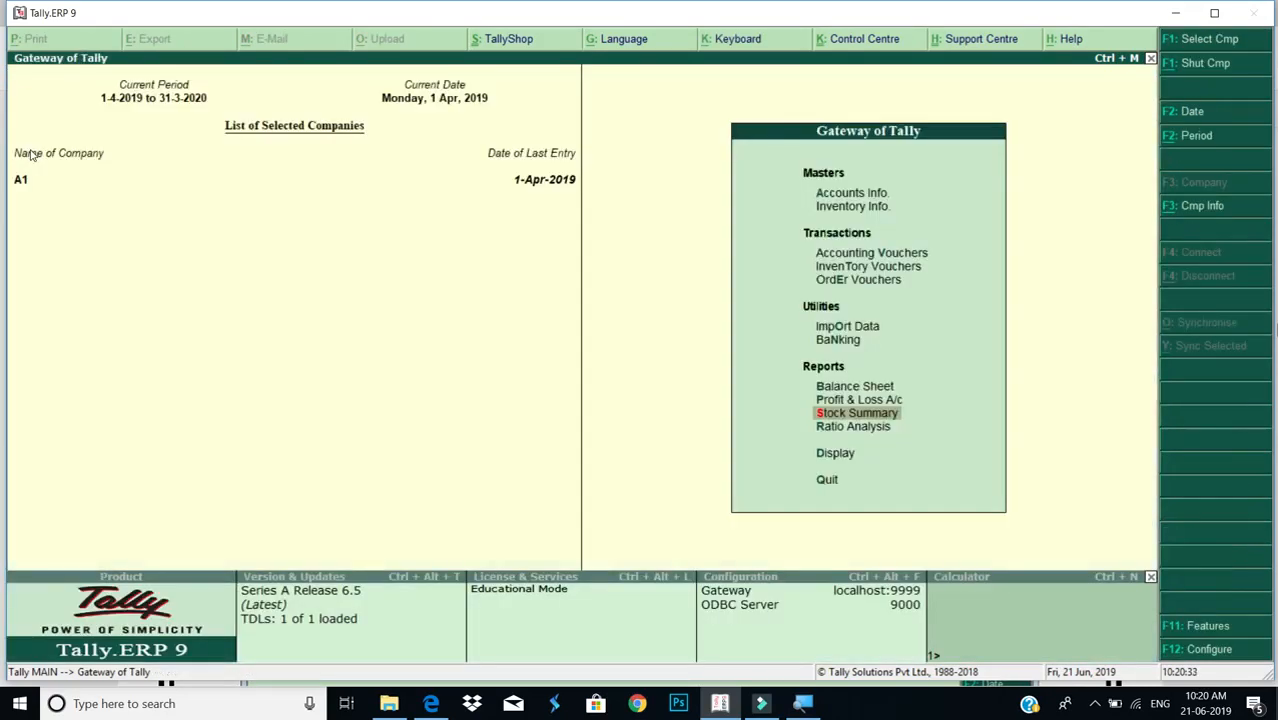
Examine Current Liabilities in the Balance Sheet through Sundry Creditors to Purchase Bills to Come, and return to the Gateway of Tally
{"action": "key", "text": "Up"}
{"action": "key", "text": "Up"}
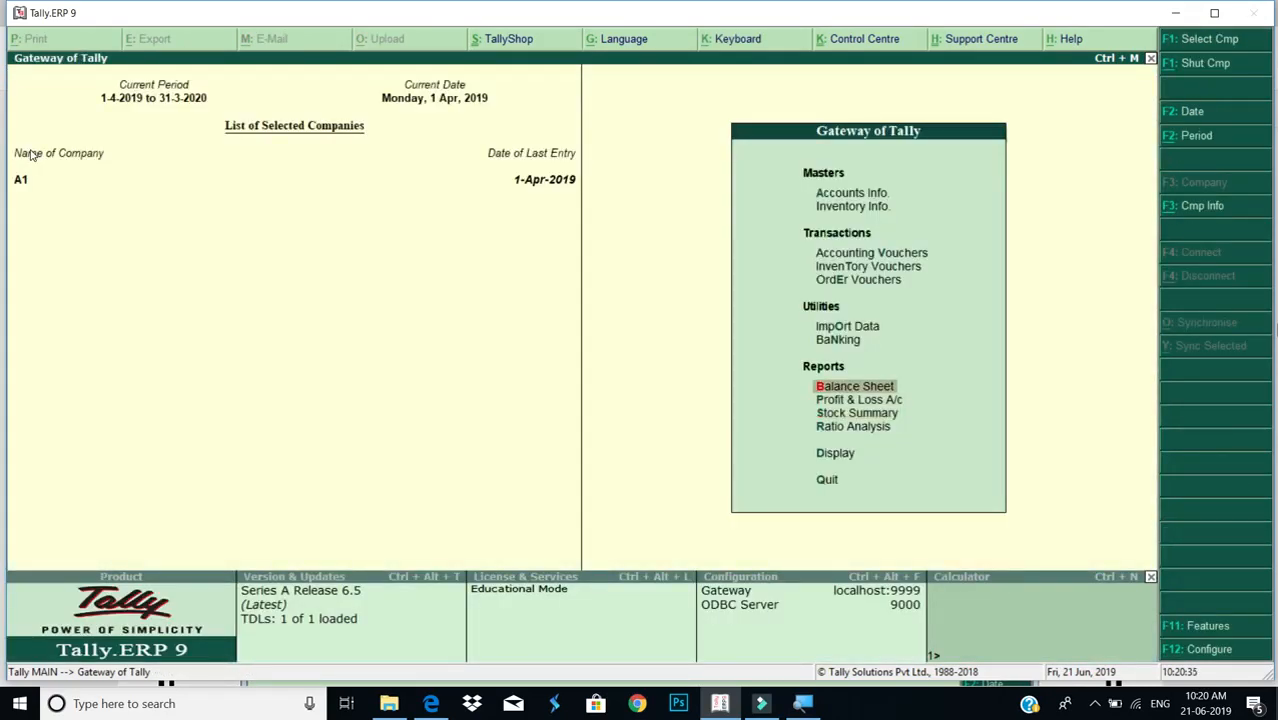
{"action": "key", "text": "Return"}
{"action": "key", "text": "Right"}
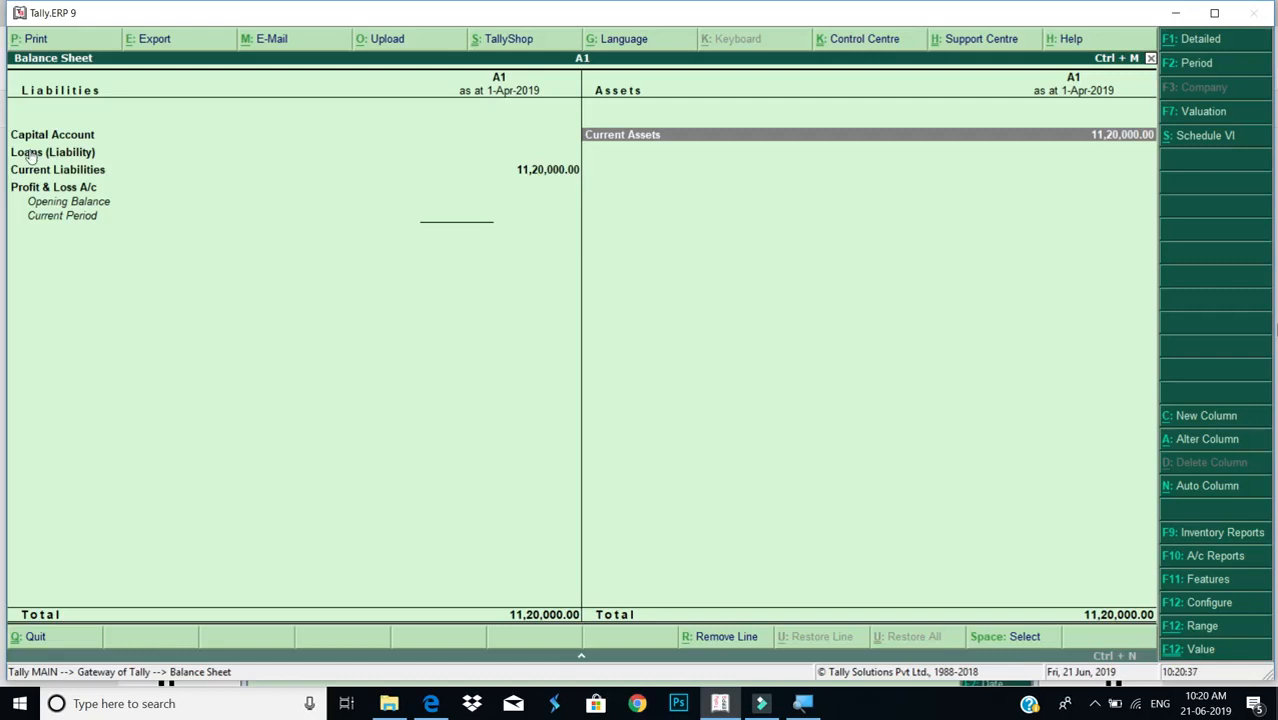
{"action": "key", "text": "Left"}
{"action": "key", "text": "Down"}
{"action": "key", "text": "Down"}
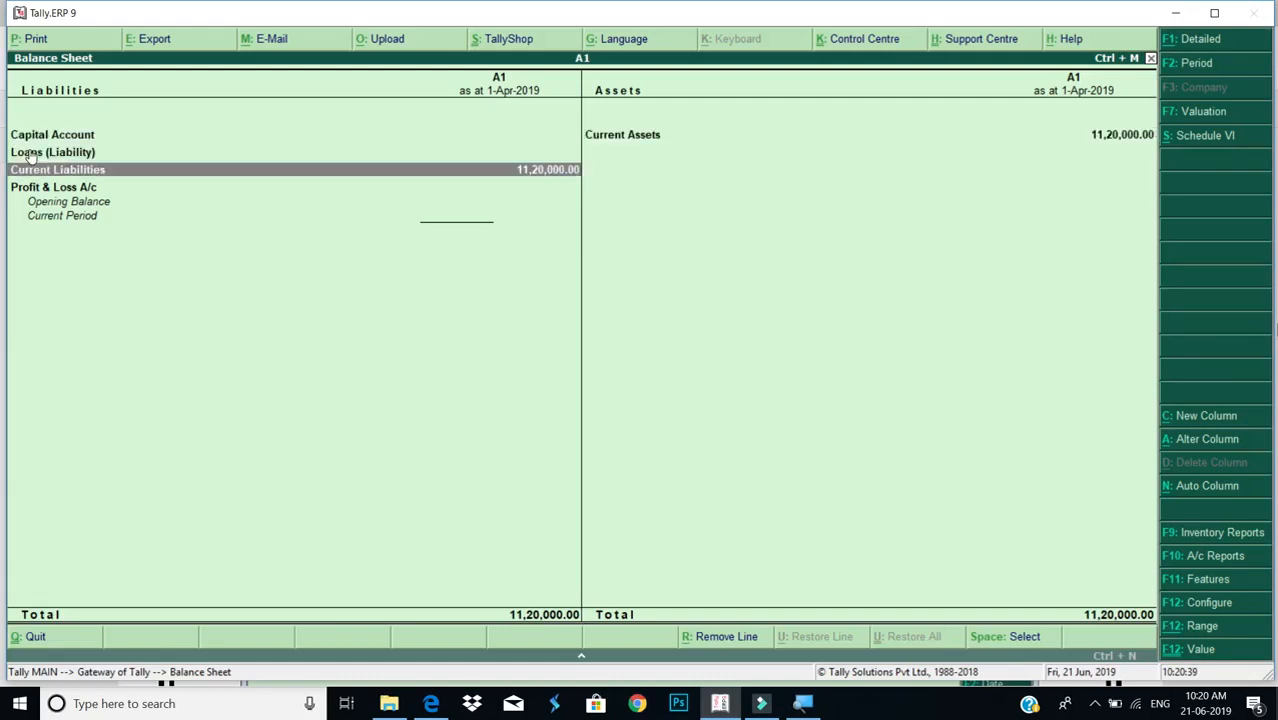
{"action": "key", "text": "Return"}
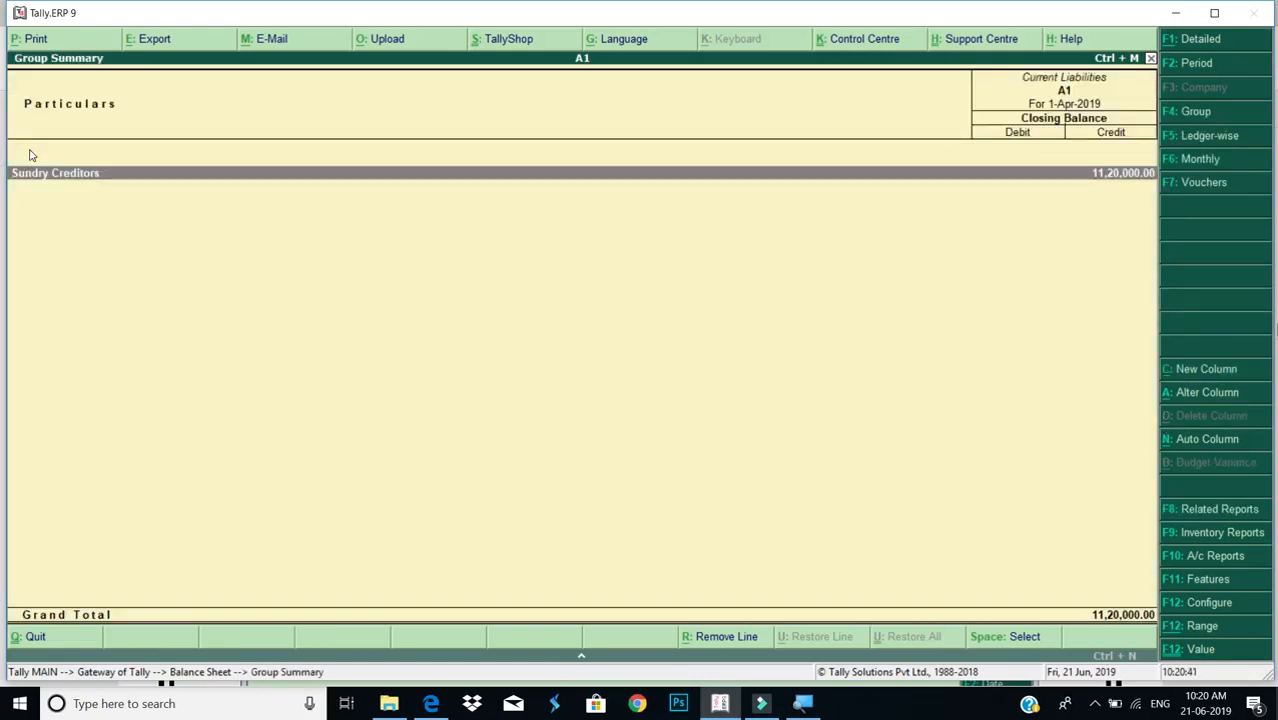
{"action": "key", "text": "Return"}
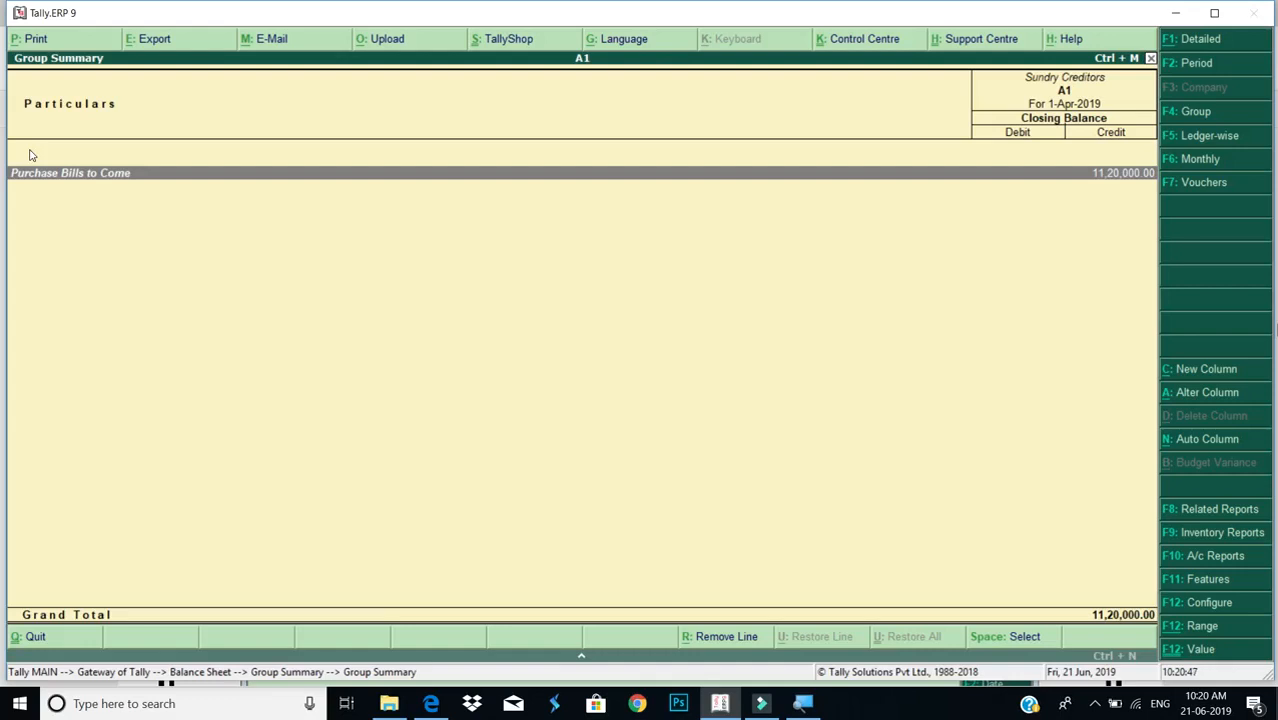
{"action": "key", "text": "Escape"}
{"action": "key", "text": "Escape"}
{"action": "key", "text": "Escape"}
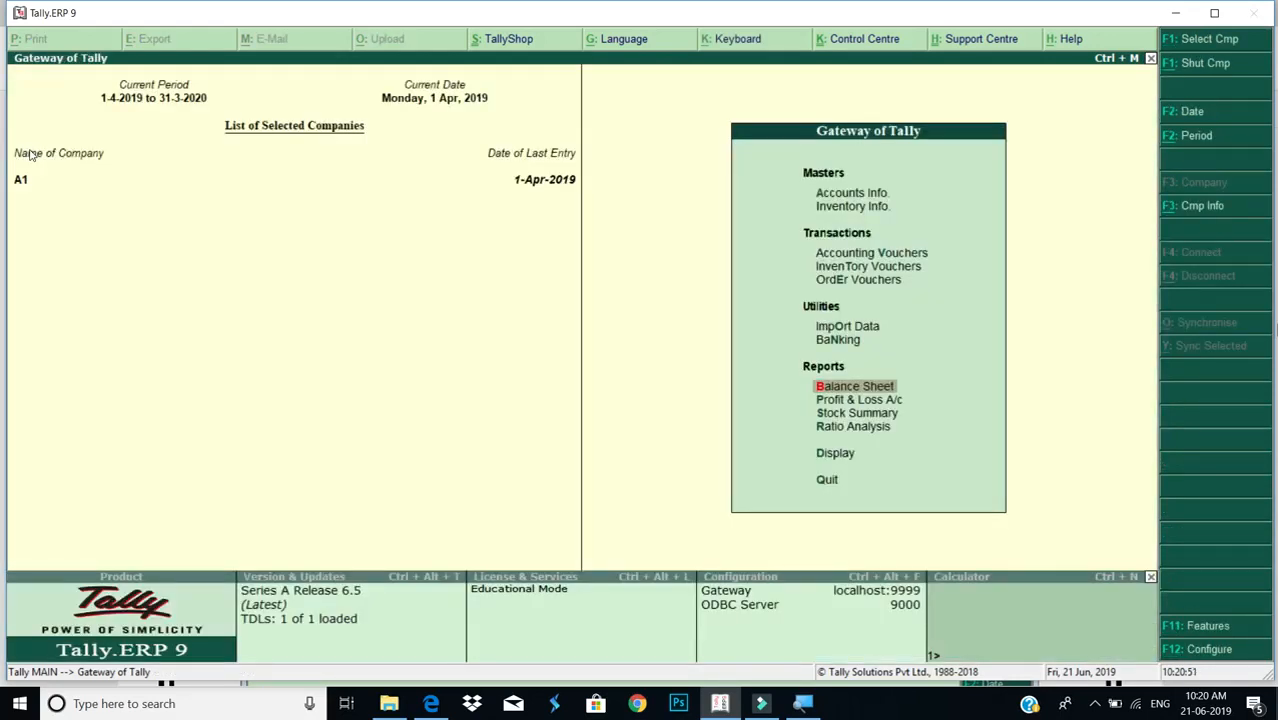
Open accounting voucher creation for company A1 from the Gateway of Tally
{"action": "key", "text": "Up"}
{"action": "key", "text": "Up"}
{"action": "key", "text": "Up"}
{"action": "key", "text": "Up"}
{"action": "key", "text": "Up"}
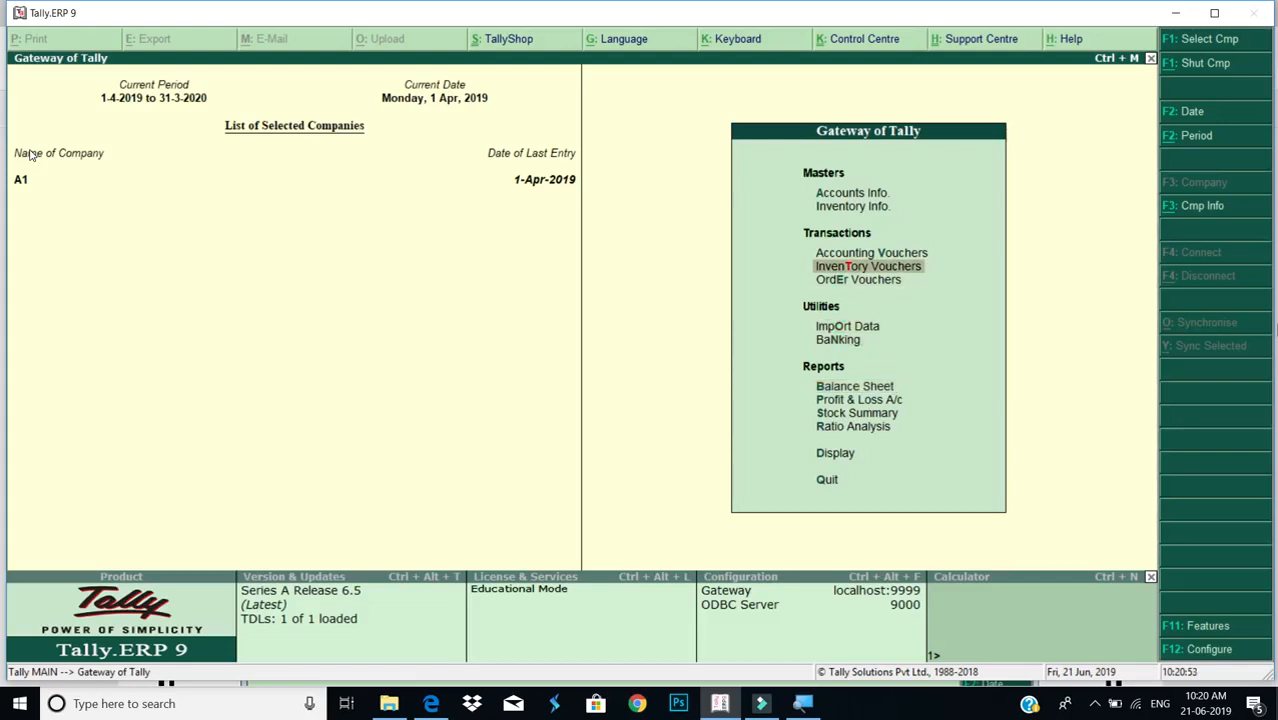
{"action": "key", "text": "Return"}
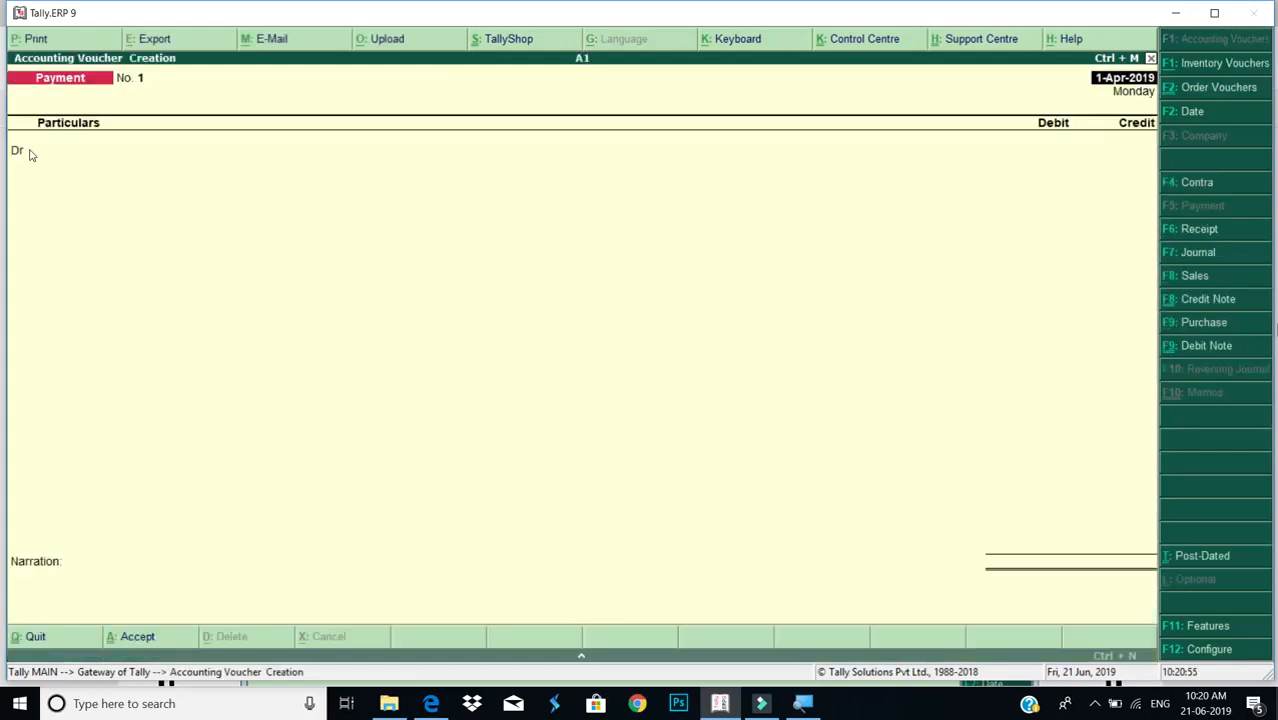
Switch to TALLY NOTES.pdf to read the Rejection Out instructions and example voucher, and return to Tally.ERP 9
{"action": "key", "text": "alt+Tab"}
{"action": "scroll", "coordinate": [68, 208], "scroll_direction": "down", "scroll_amount": 4}
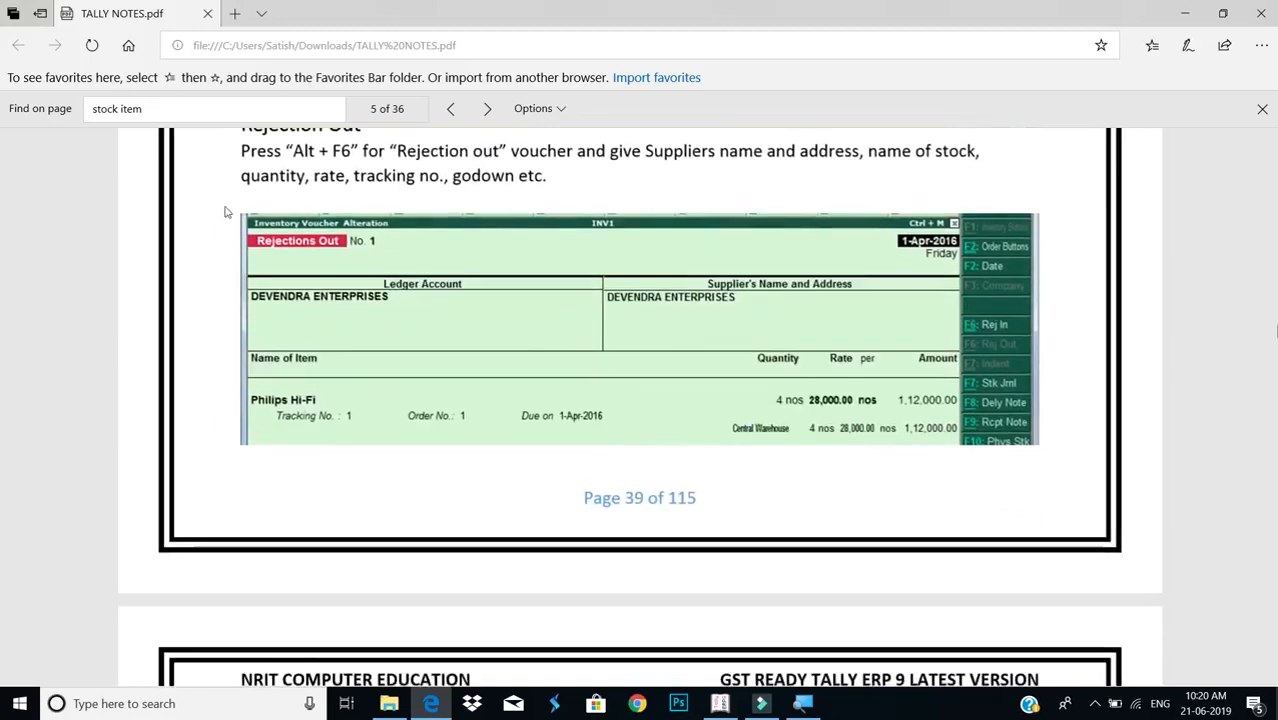
{"action": "scroll", "coordinate": [226, 212], "scroll_direction": "up", "scroll_amount": 2}
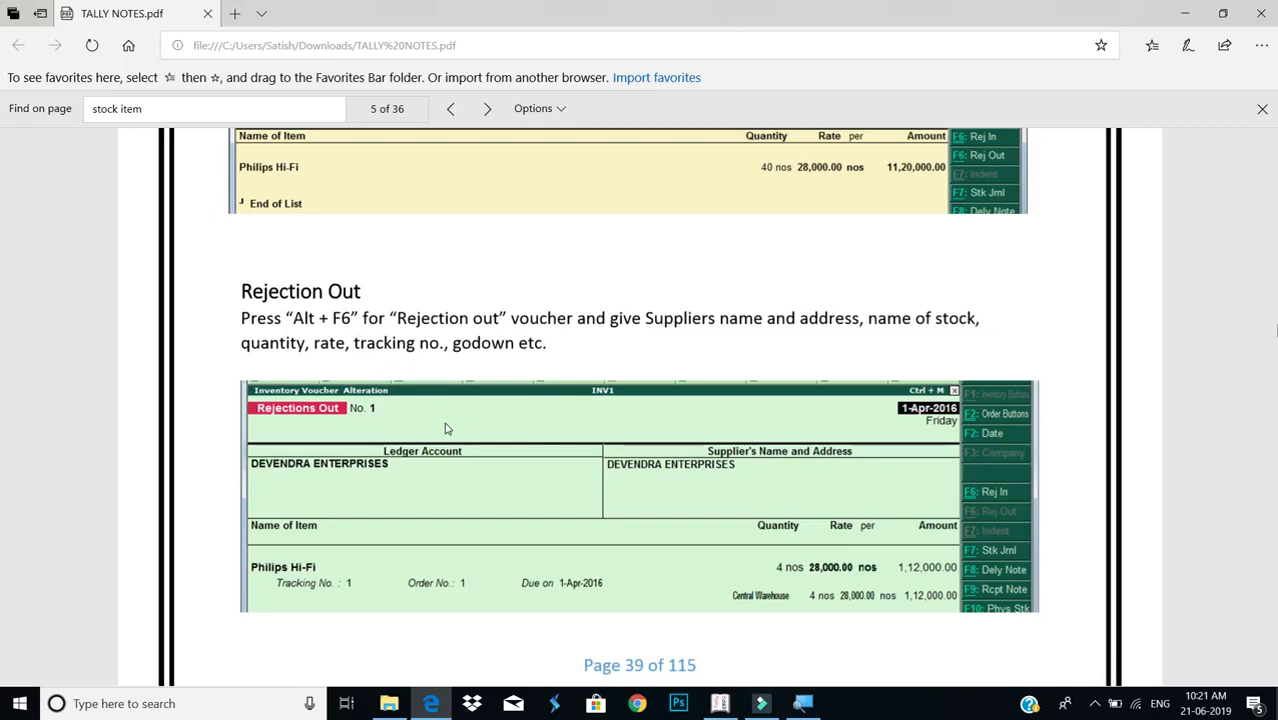
{"action": "key", "text": "alt+Tab"}
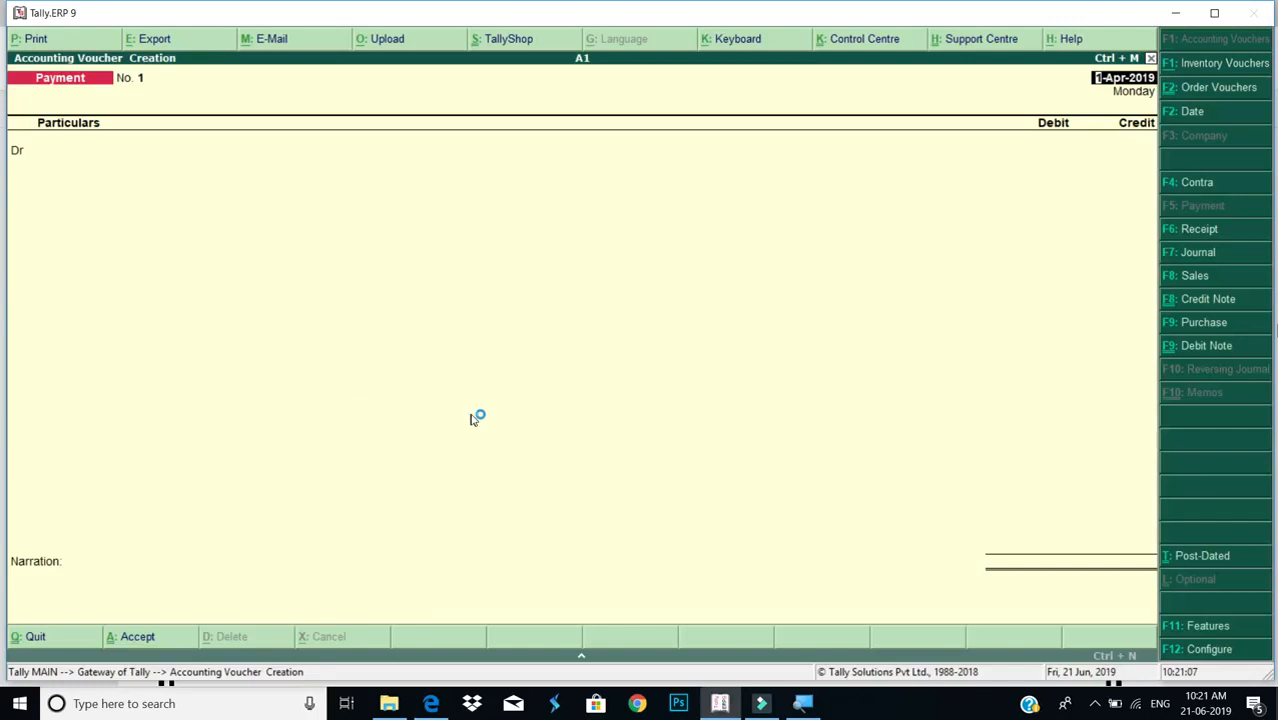
Start a Rejections Out voucher dated 1-Apr-2019 with Devendra Enterprises as both ledger account and supplier
{"action": "key", "text": "alt+F8"}
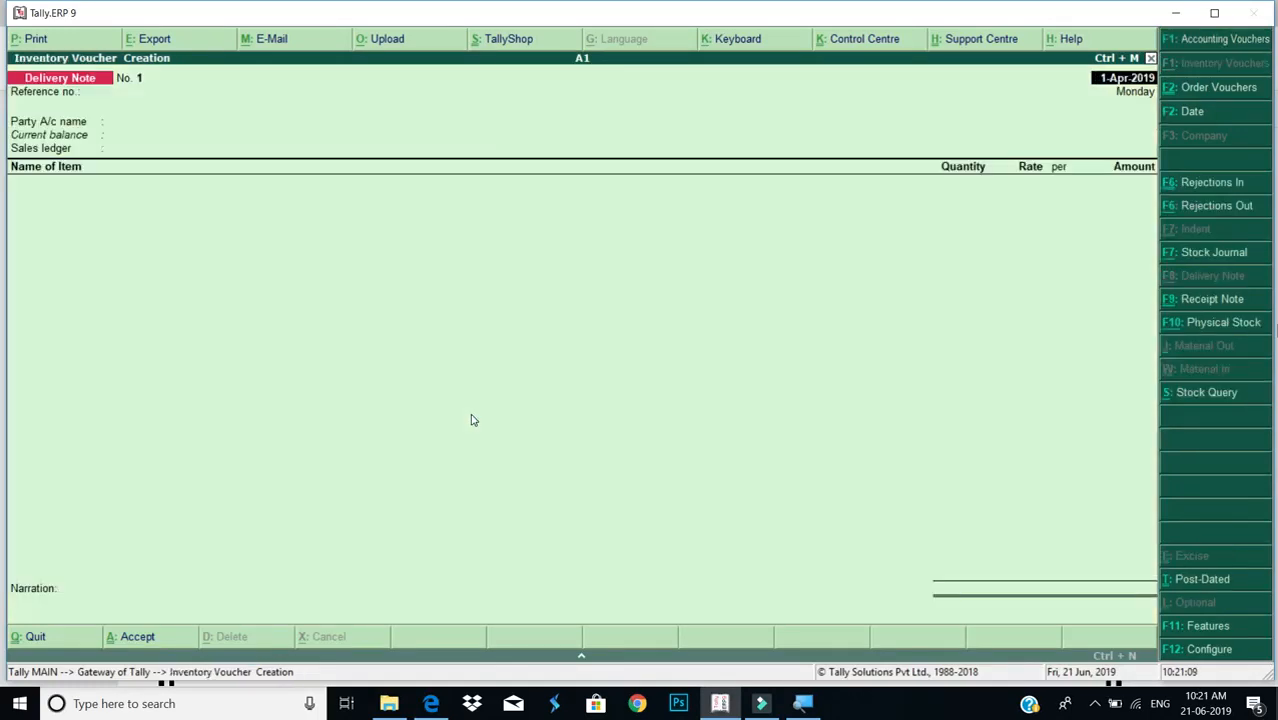
{"action": "key", "text": "alt+F6"}
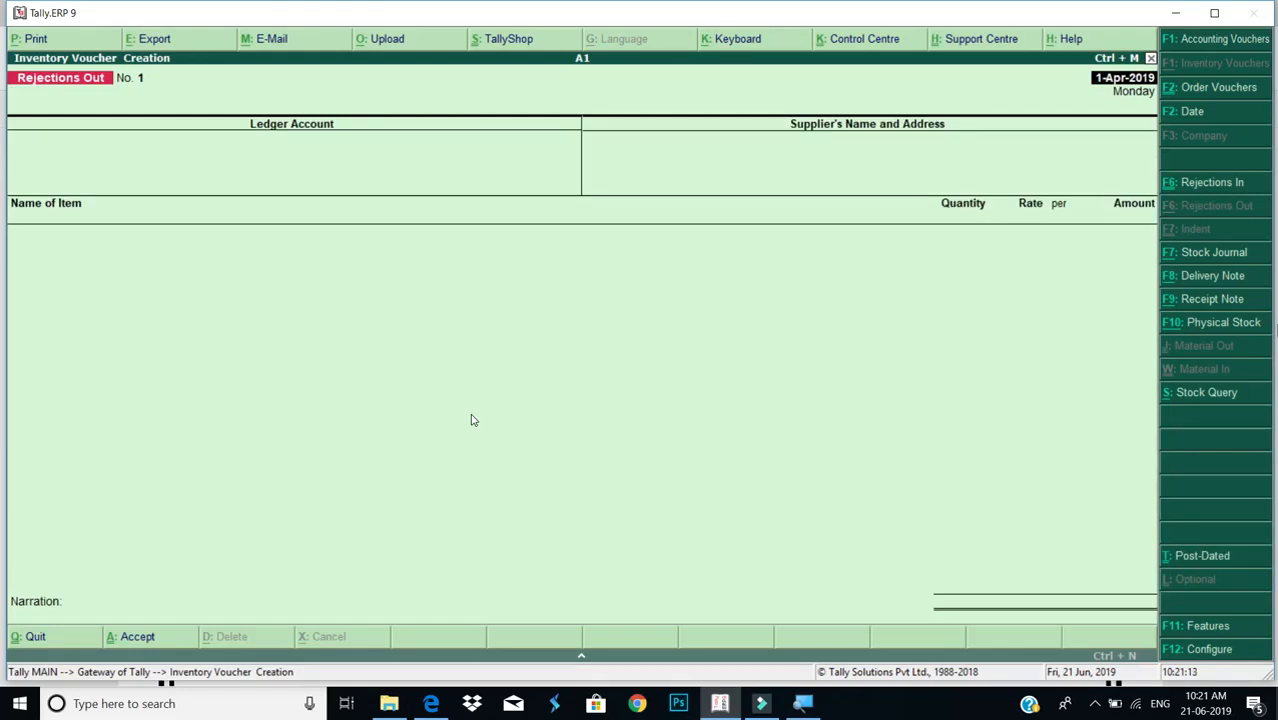
{"action": "key", "text": "Return"}
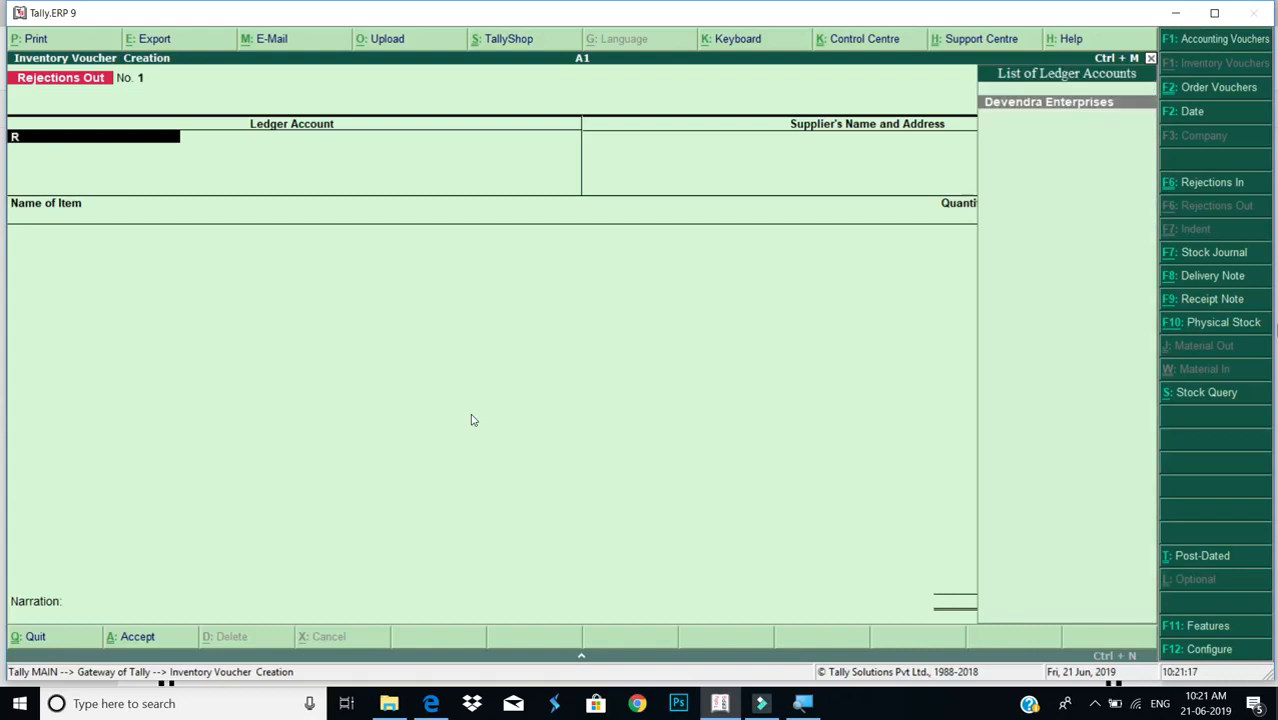
{"action": "type", "text": "r"}
{"action": "key", "text": "Return"}
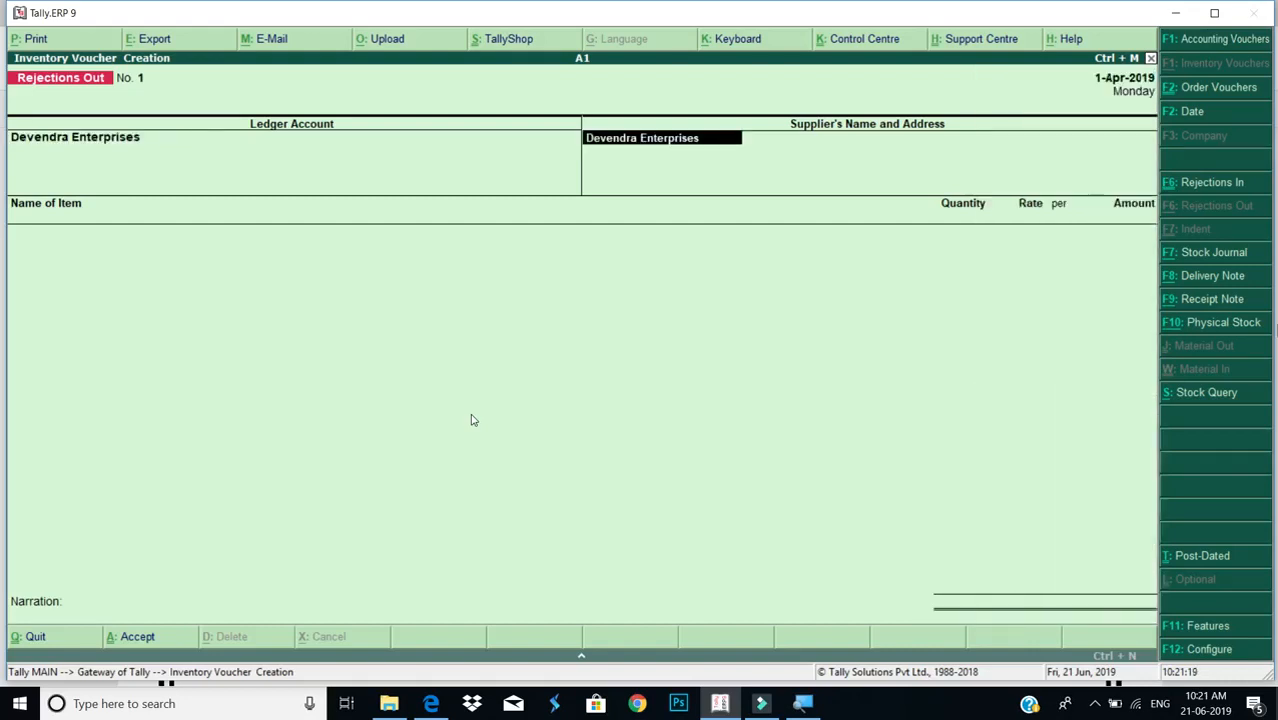
{"action": "key", "text": "Return"}
{"action": "key", "text": "Return"}
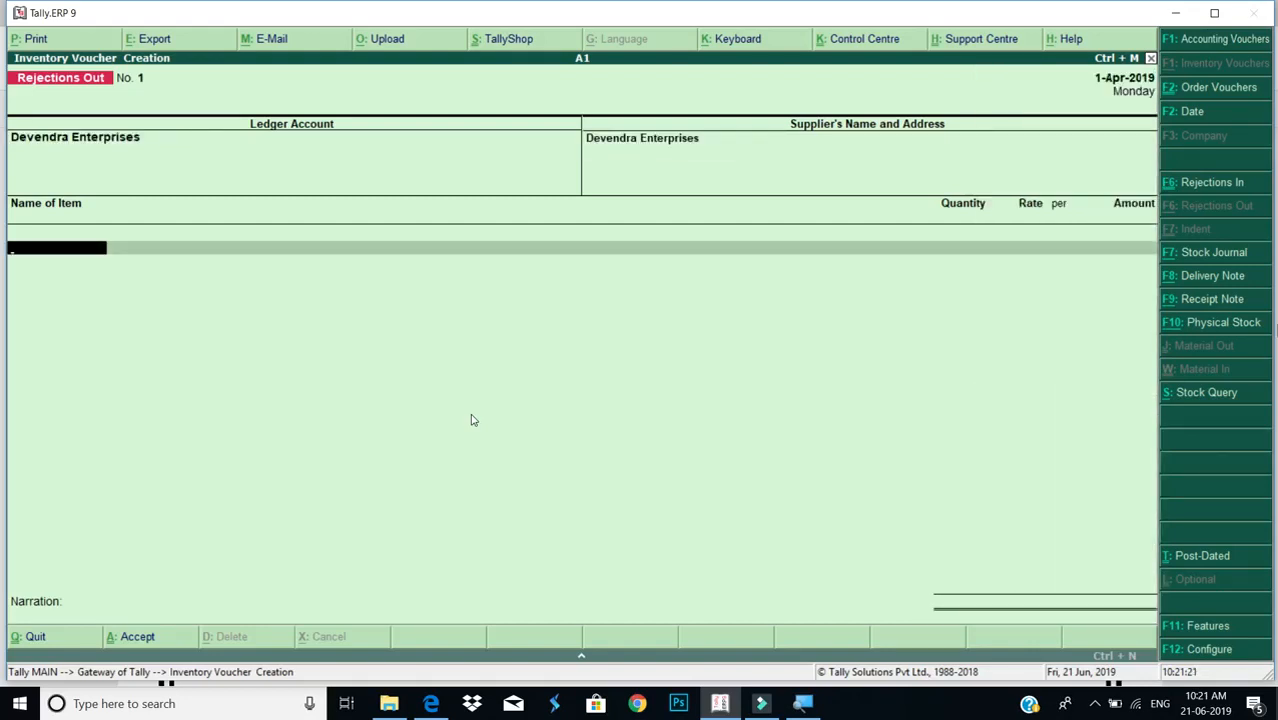
Add Philips Hi-Fi to the rejection against tracking no. 1 and order no. 1 from Central Warehouse
{"action": "type", "text": "P"}
{"action": "key", "text": "Return"}
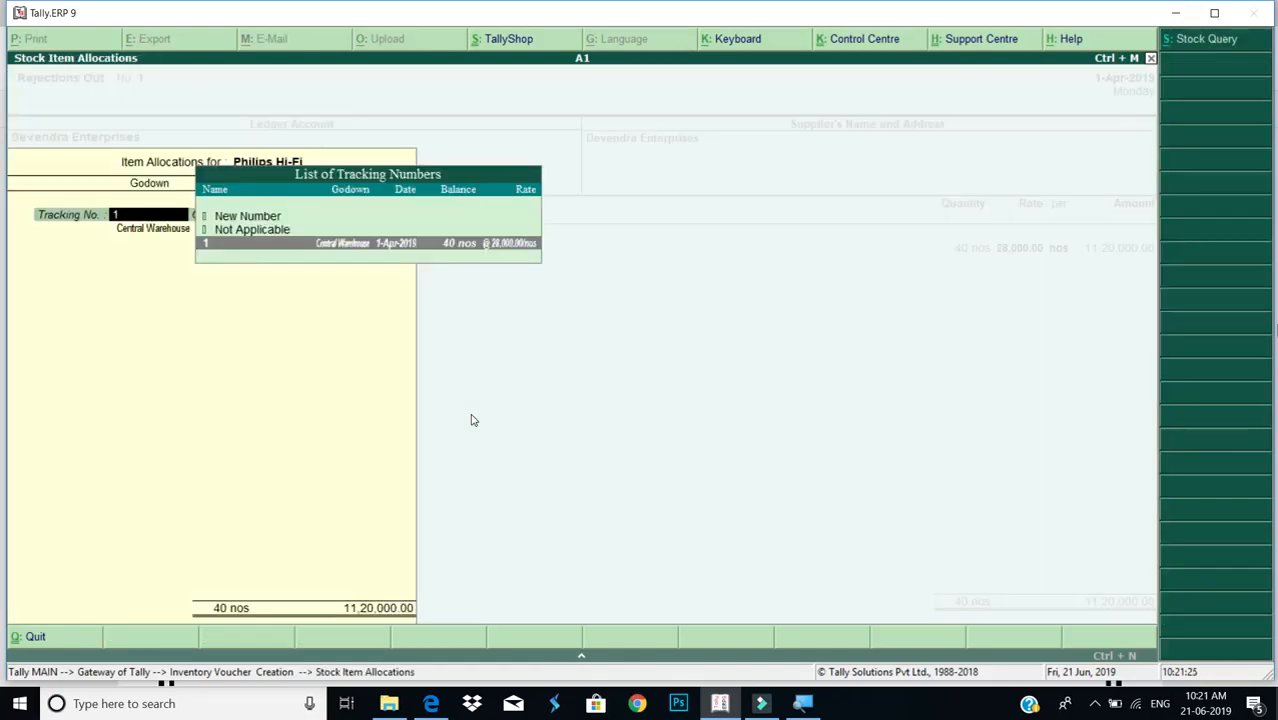
{"action": "key", "text": "Return"}
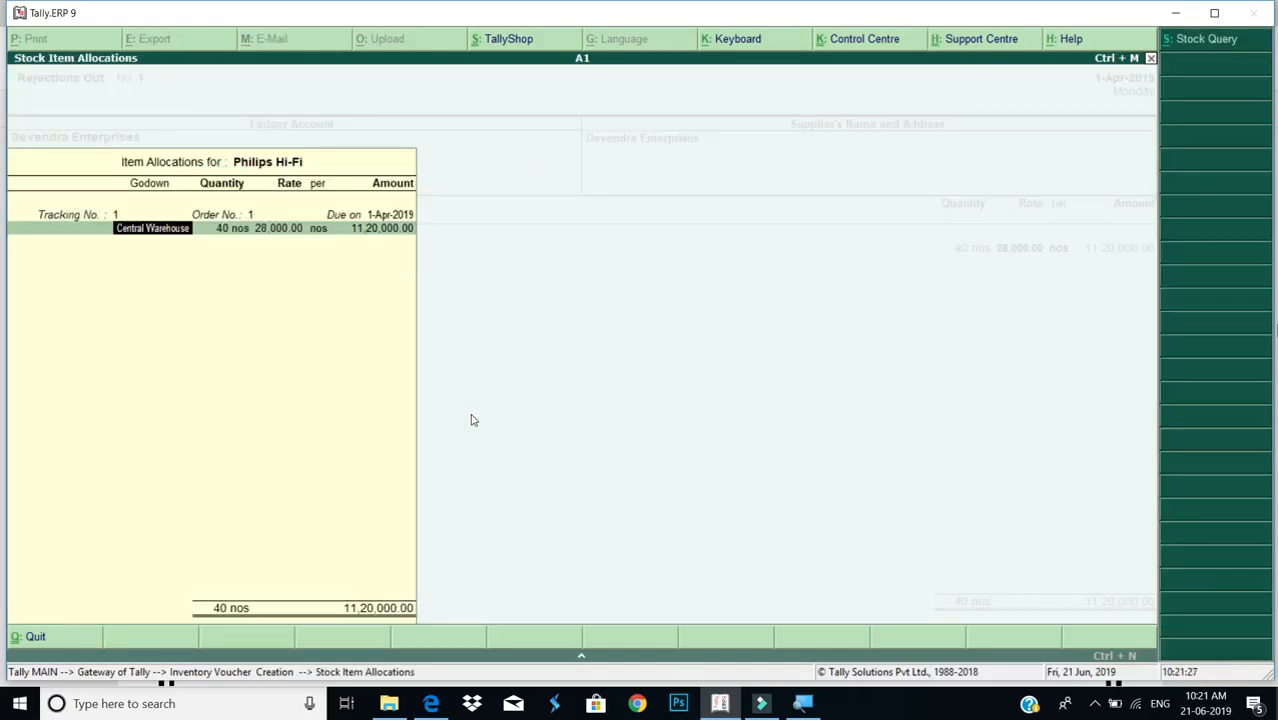
{"action": "key", "text": "Return"}
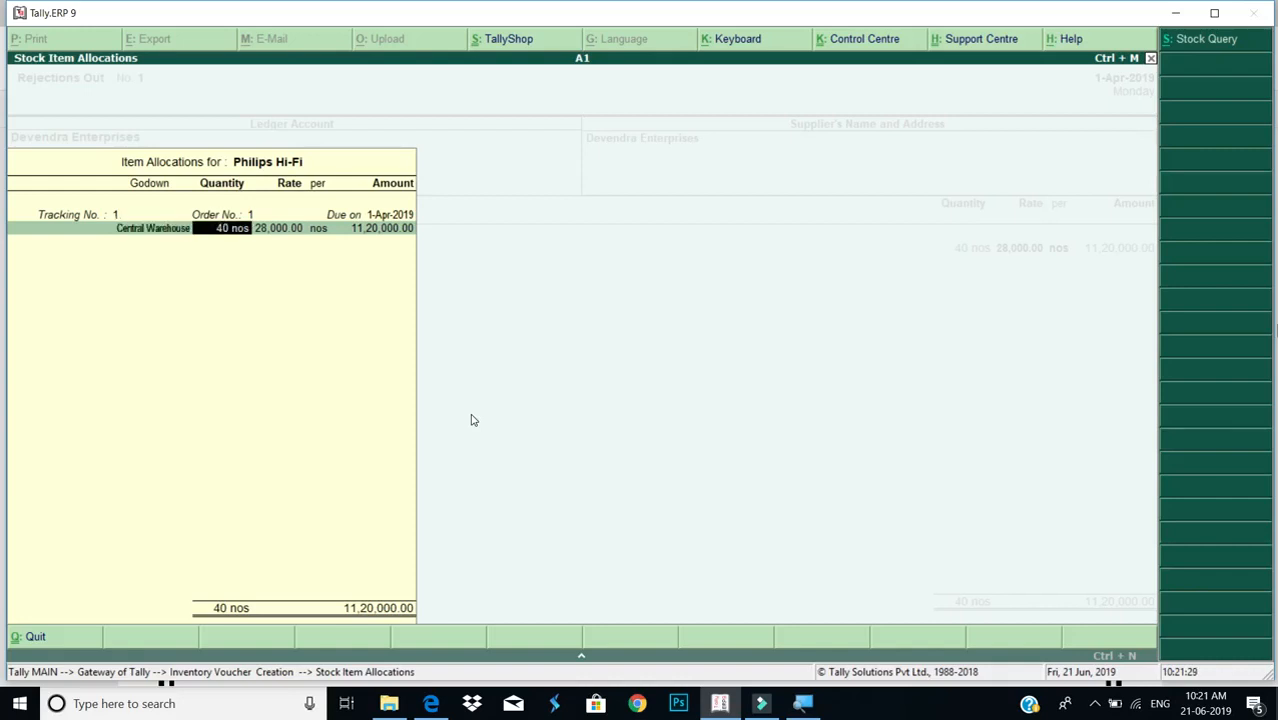
Set the rejected quantity to 4 nos at 28,000.00 per nos and complete the Philips Hi-Fi allocation
{"action": "type", "text": "4"}
{"action": "key", "text": "Return"}
{"action": "key", "text": "Return"}
{"action": "key", "text": "Return"}
{"action": "key", "text": "Return"}
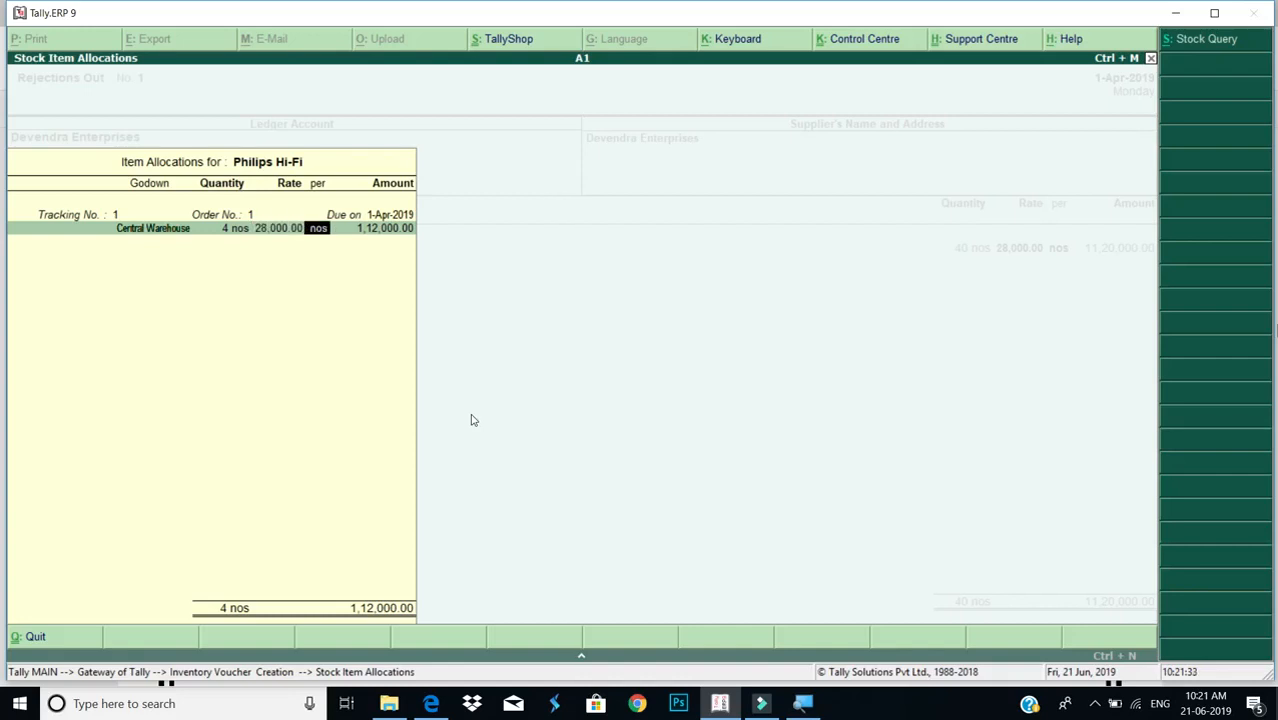
{"action": "key", "text": "Return"}
{"action": "key", "text": "Return"}
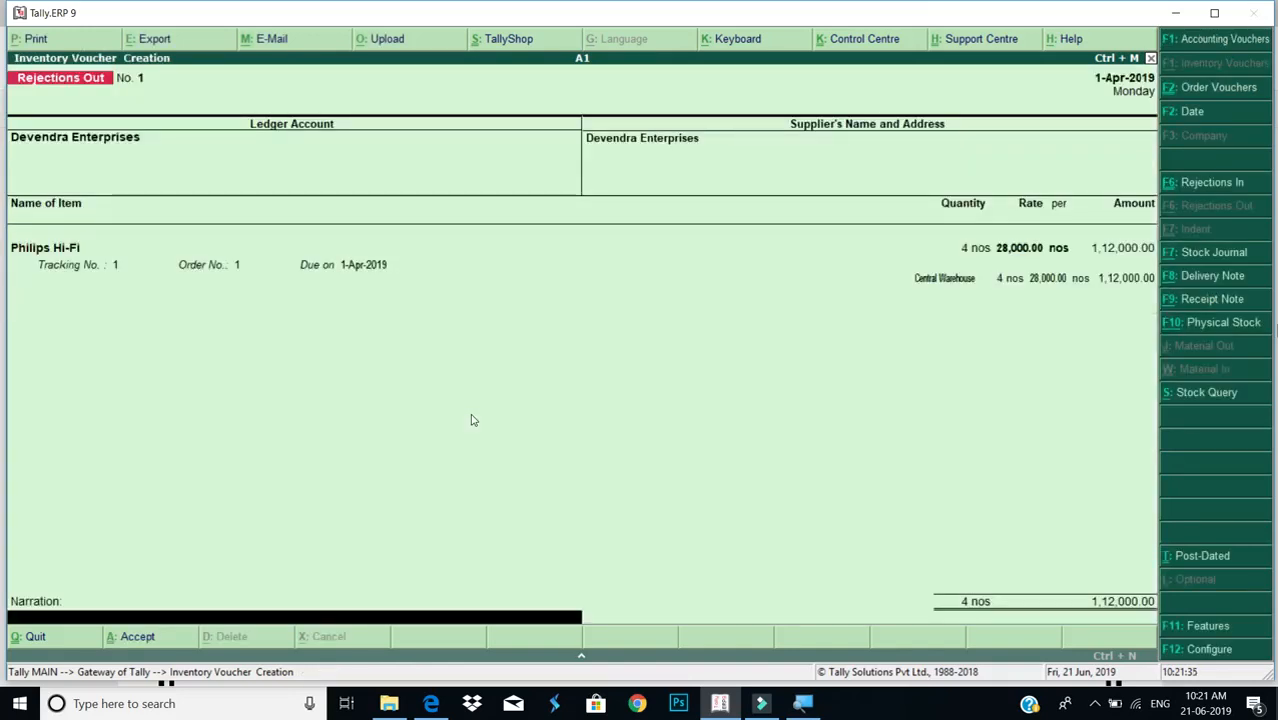
Leave the narration blank, save the Rejections Out voucher, and quit voucher entry
{"action": "key", "text": "Return"}
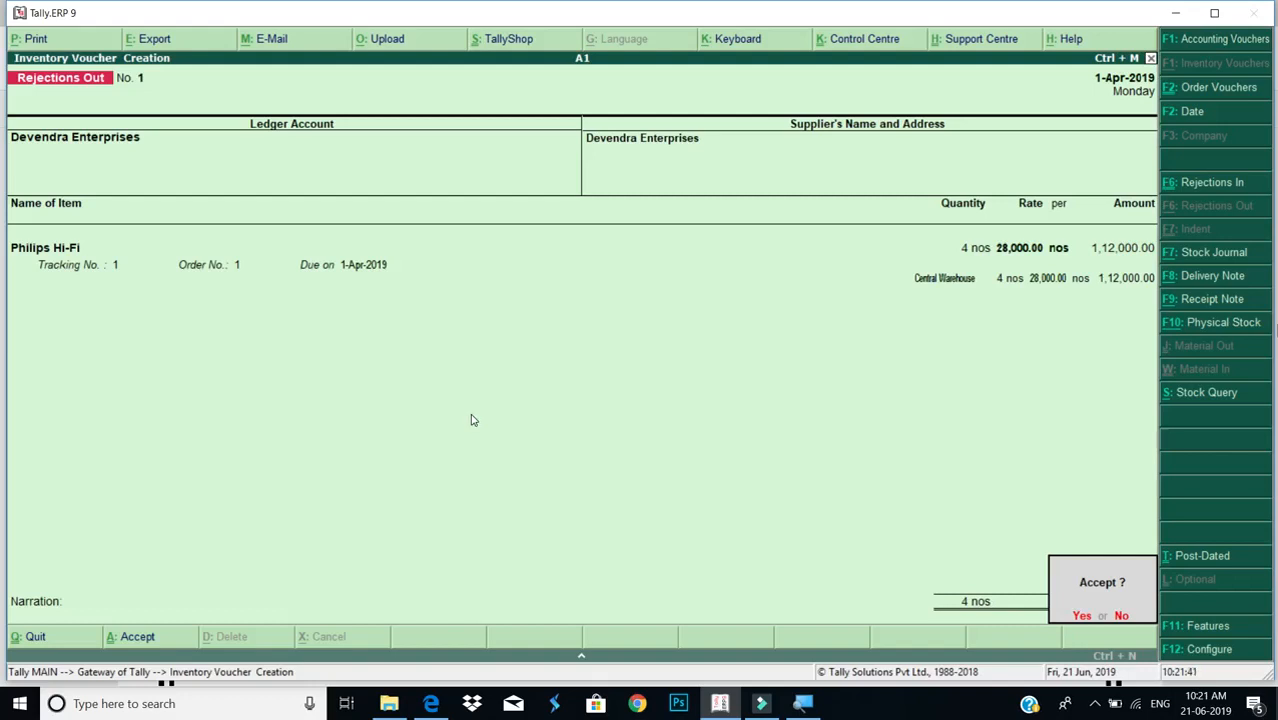
{"action": "key", "text": "Return"}
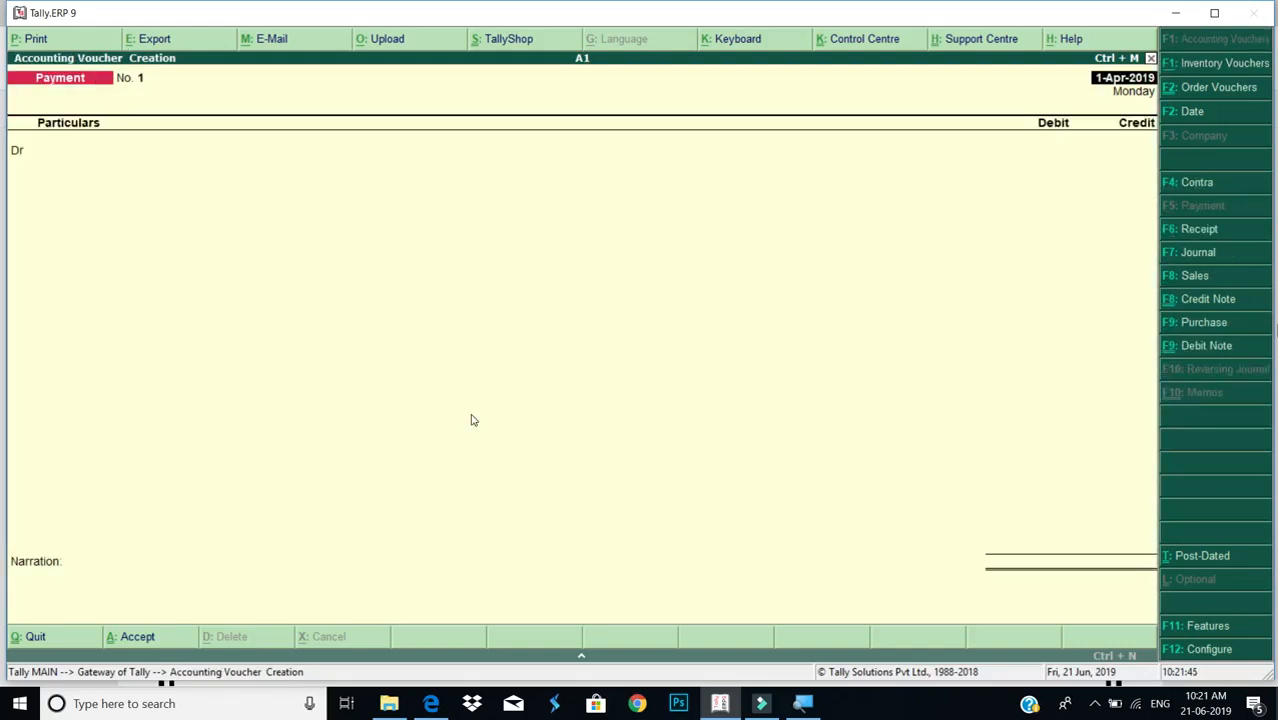
{"action": "key", "text": "Escape"}
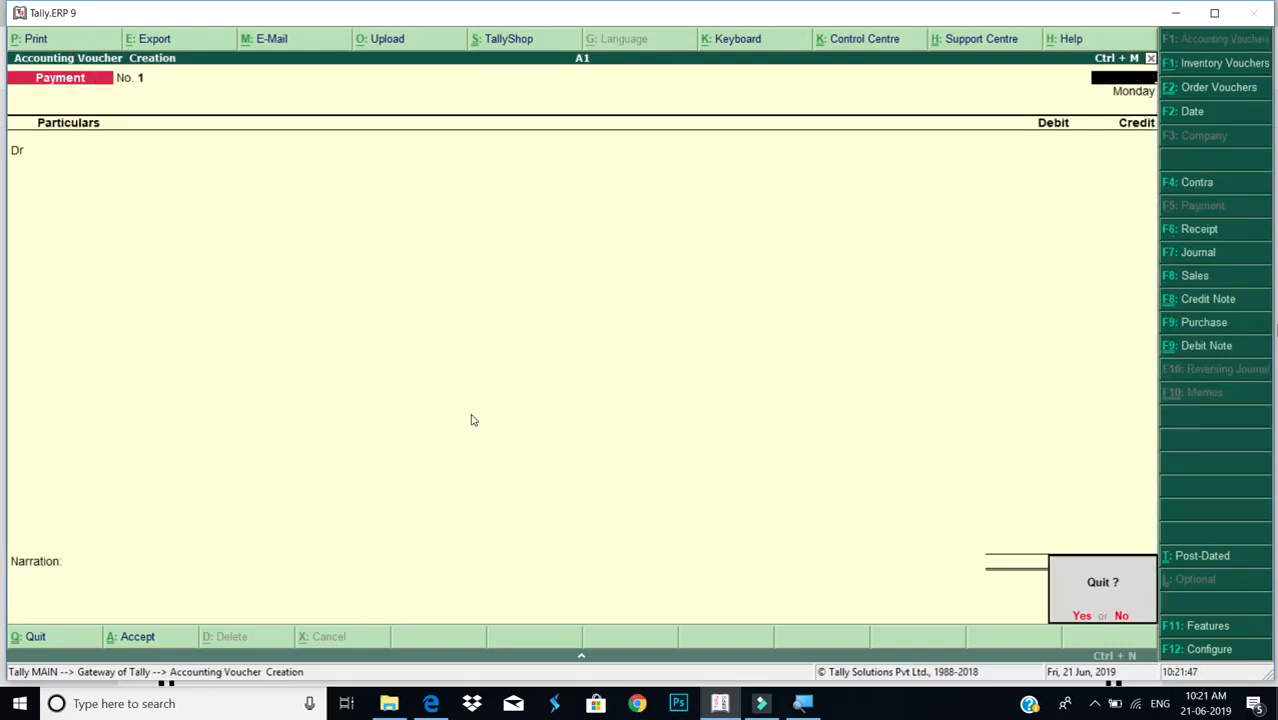
{"action": "key", "text": "Return"}
Examine the Music System closing stock in the Stock Summary report following the rejection, and return to the Gateway of Tally
{"action": "key", "text": "Down"}
{"action": "key", "text": "Down"}
{"action": "key", "text": "Down"}
{"action": "key", "text": "Down"}
{"action": "key", "text": "Down"}
{"action": "key", "text": "Down"}
{"action": "key", "text": "Down"}
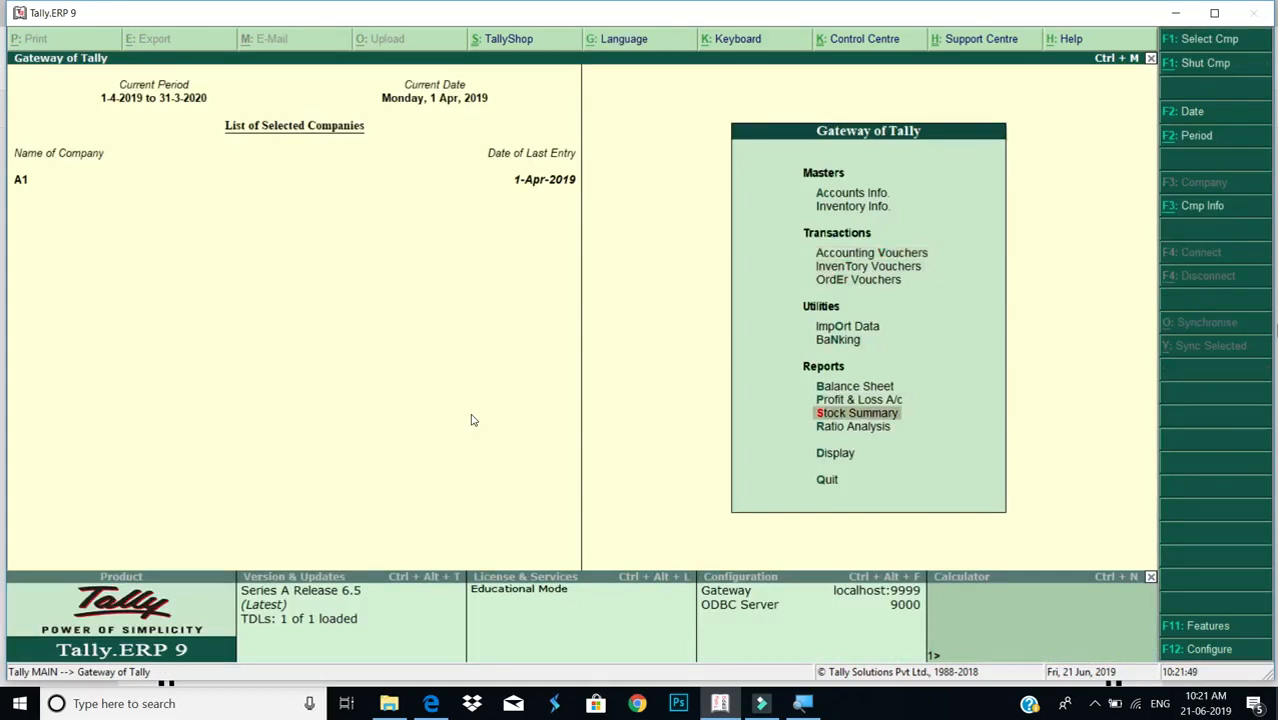
{"action": "key", "text": "Return"}
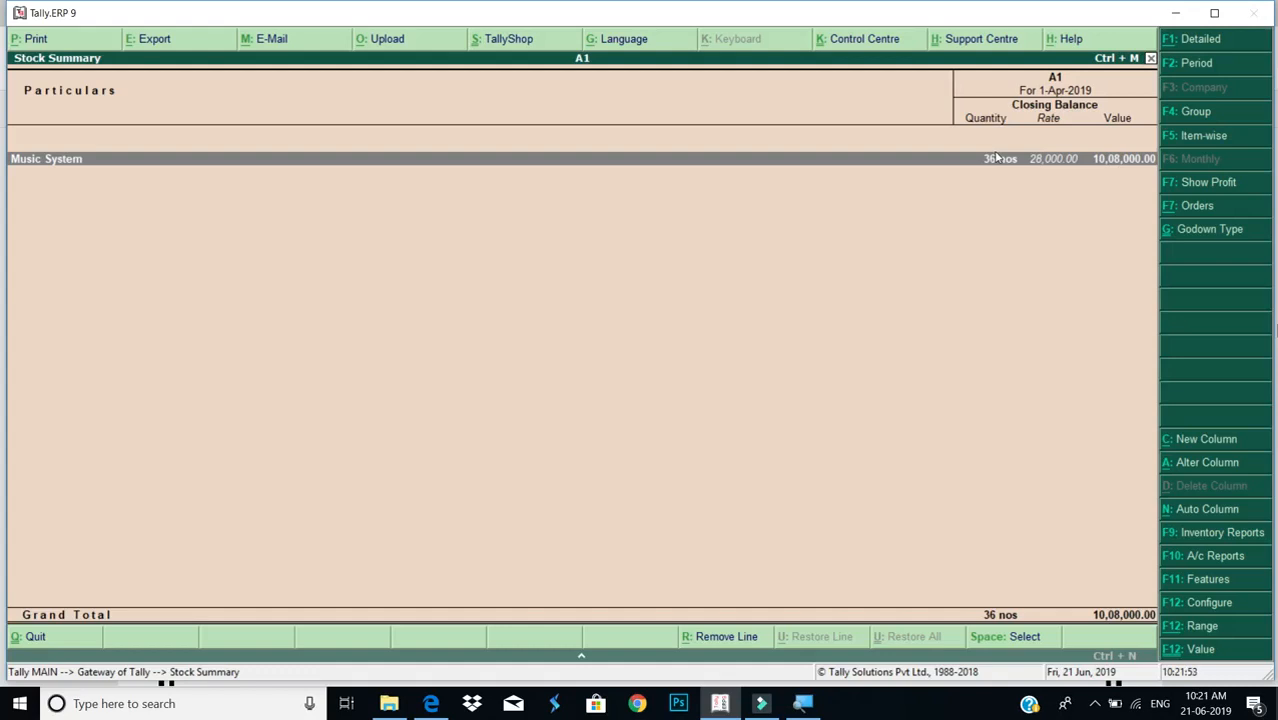
{"action": "key", "text": "Escape"}
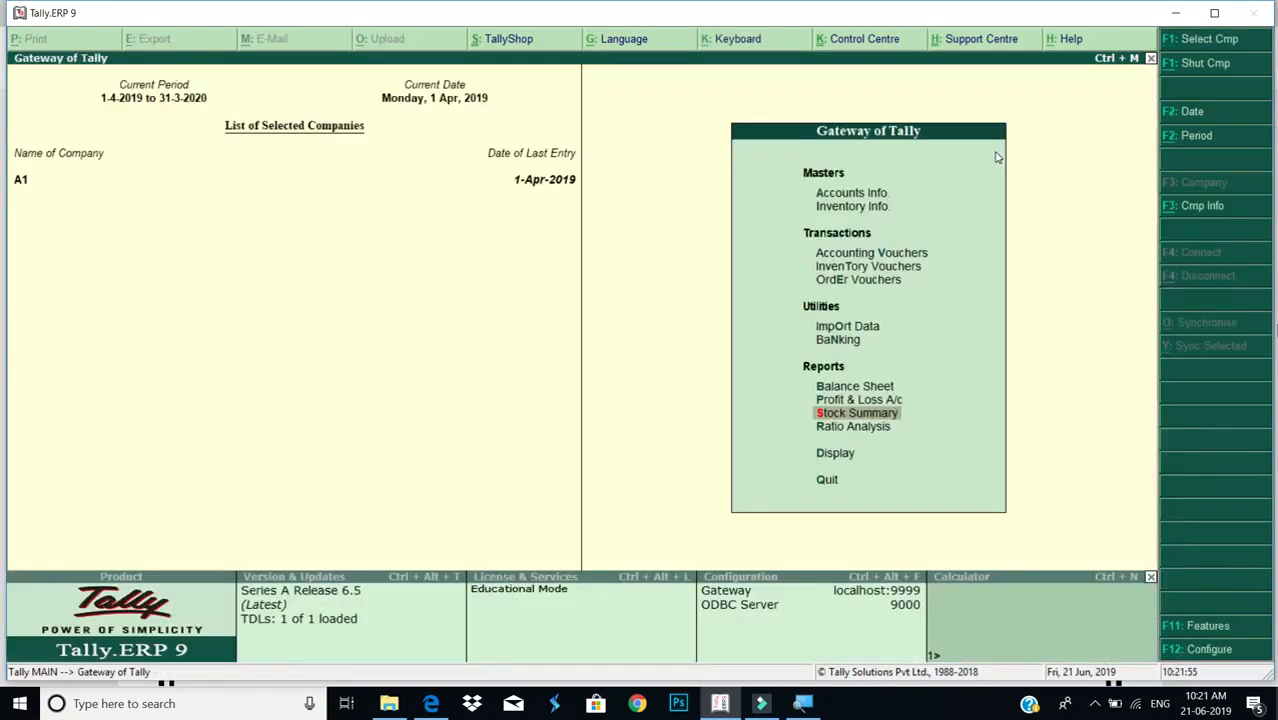
Switch to TALLY NOTES.pdf in Edge, read the Purchase Voucher & Debit Note section, and return to Tally
{"action": "key", "text": "Up"}
{"action": "key", "text": "Up"}
{"action": "key", "text": "Up"}
{"action": "key", "text": "Up"}
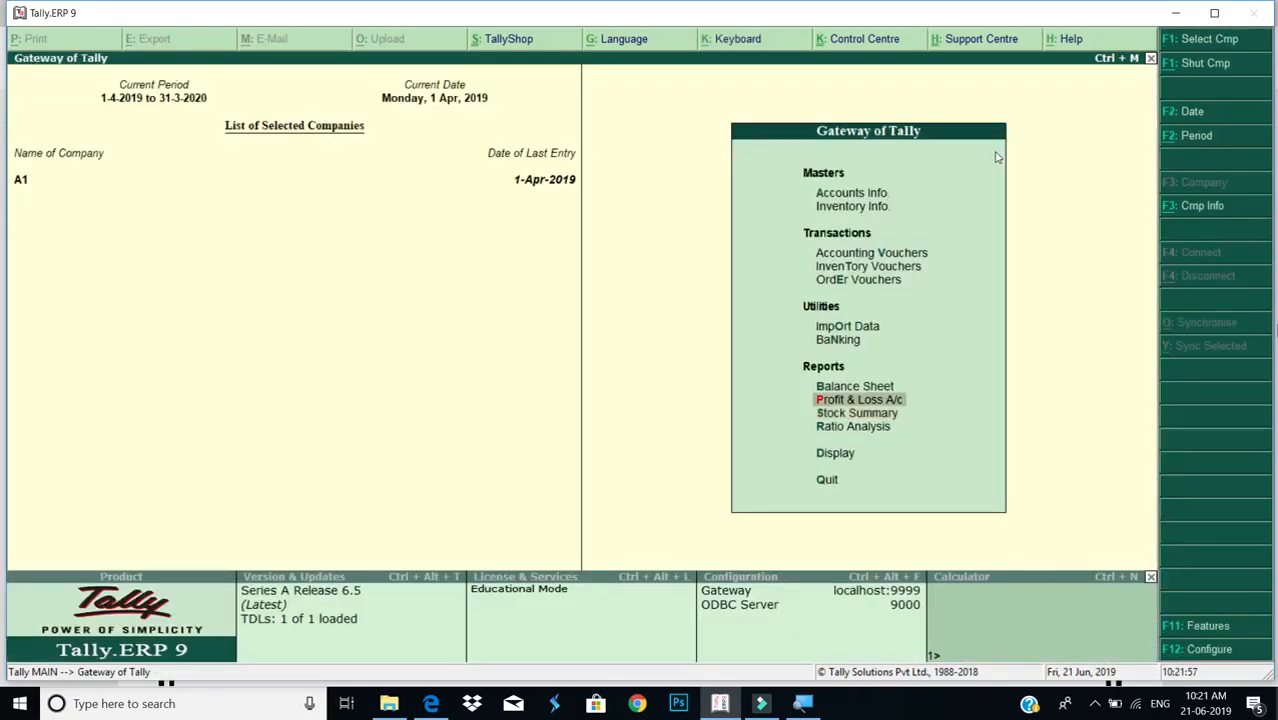
{"action": "key", "text": "alt+Tab"}
{"action": "scroll", "coordinate": [759, 257], "scroll_direction": "down", "scroll_amount": 6}
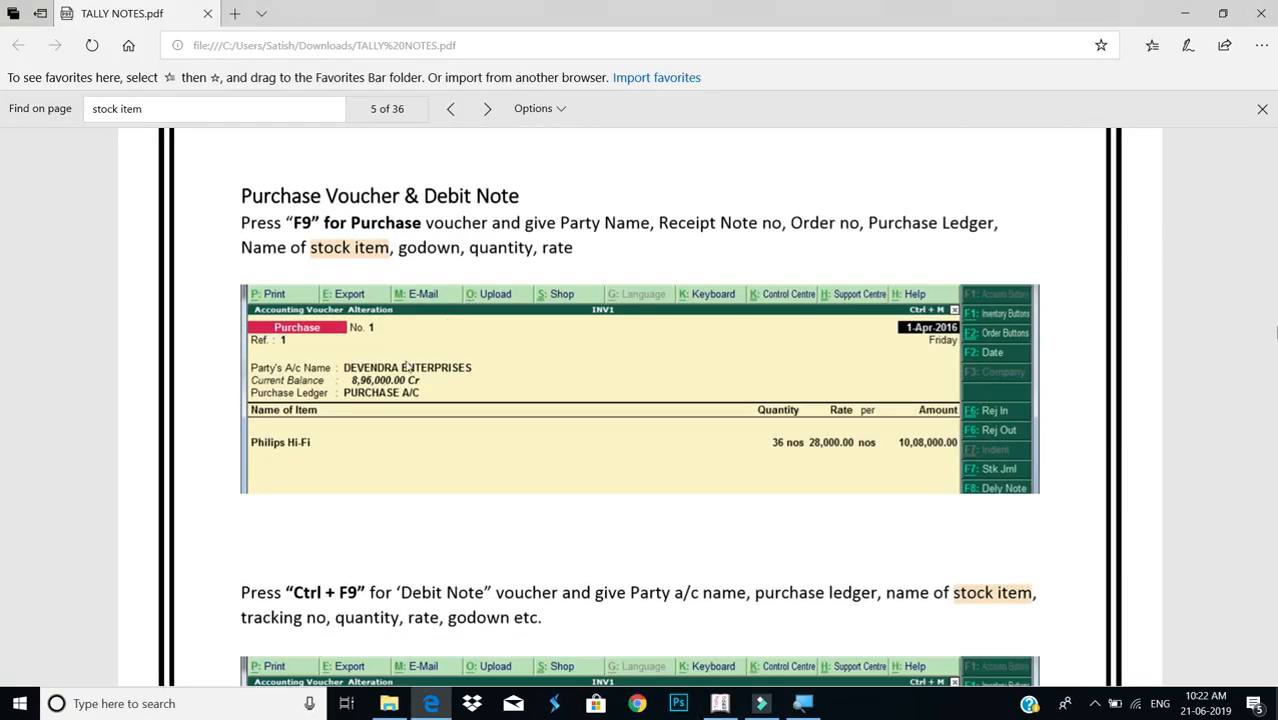
{"action": "key", "text": "alt+Tab"}
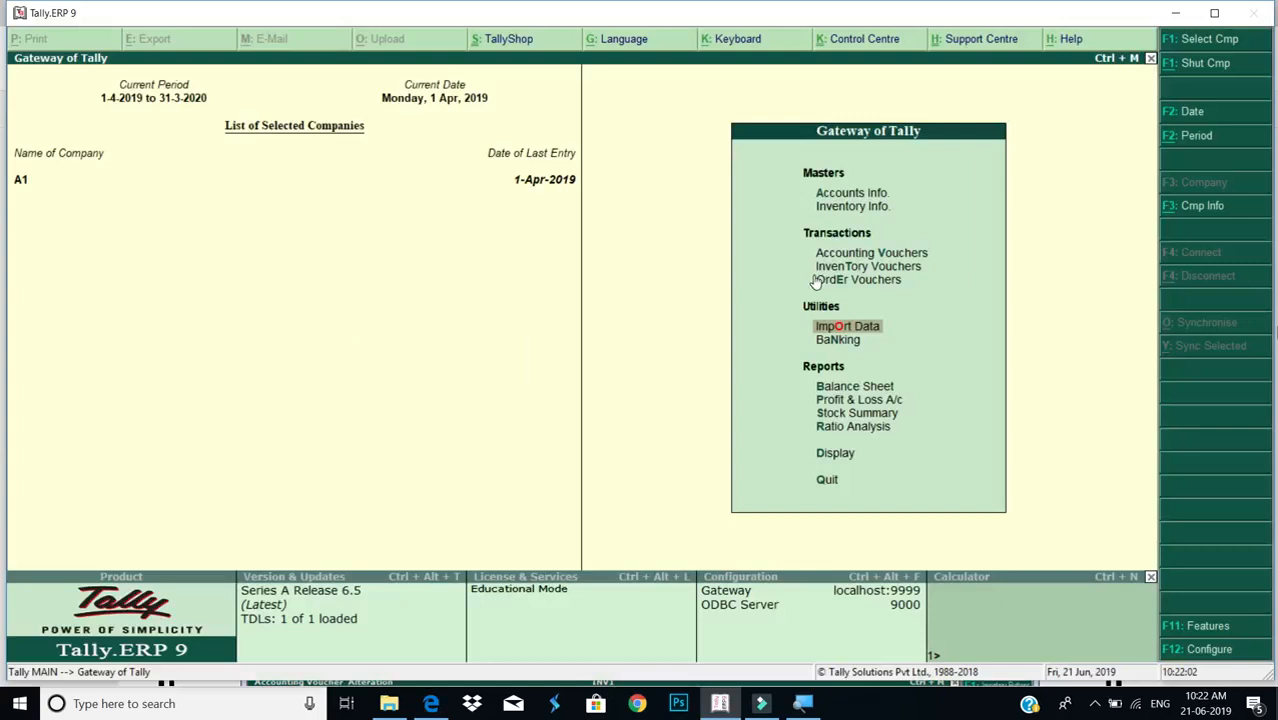
Start a Purchase voucher dated 1-Apr-2019 with supplier invoice no. hn1, keeping 1-Apr-2019 as the invoice date
{"action": "key", "text": "Up"}
{"action": "key", "text": "Up"}
{"action": "key", "text": "Up"}
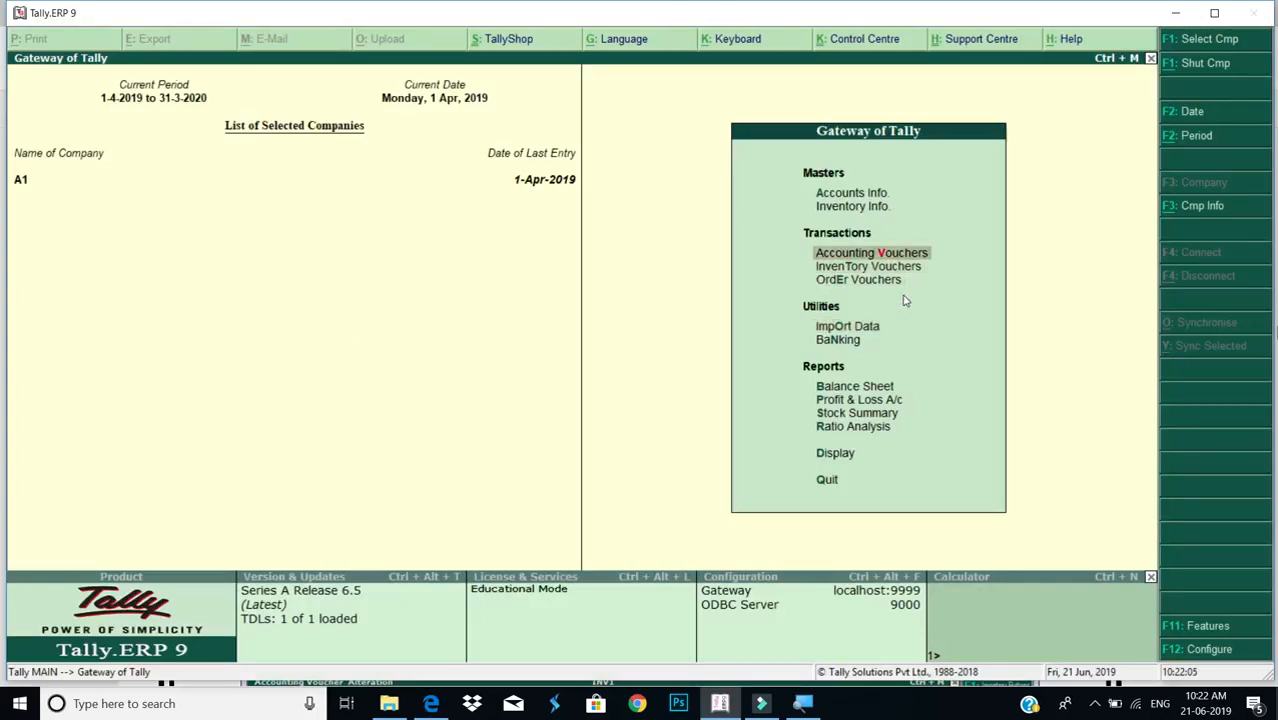
{"action": "key", "text": "Return"}
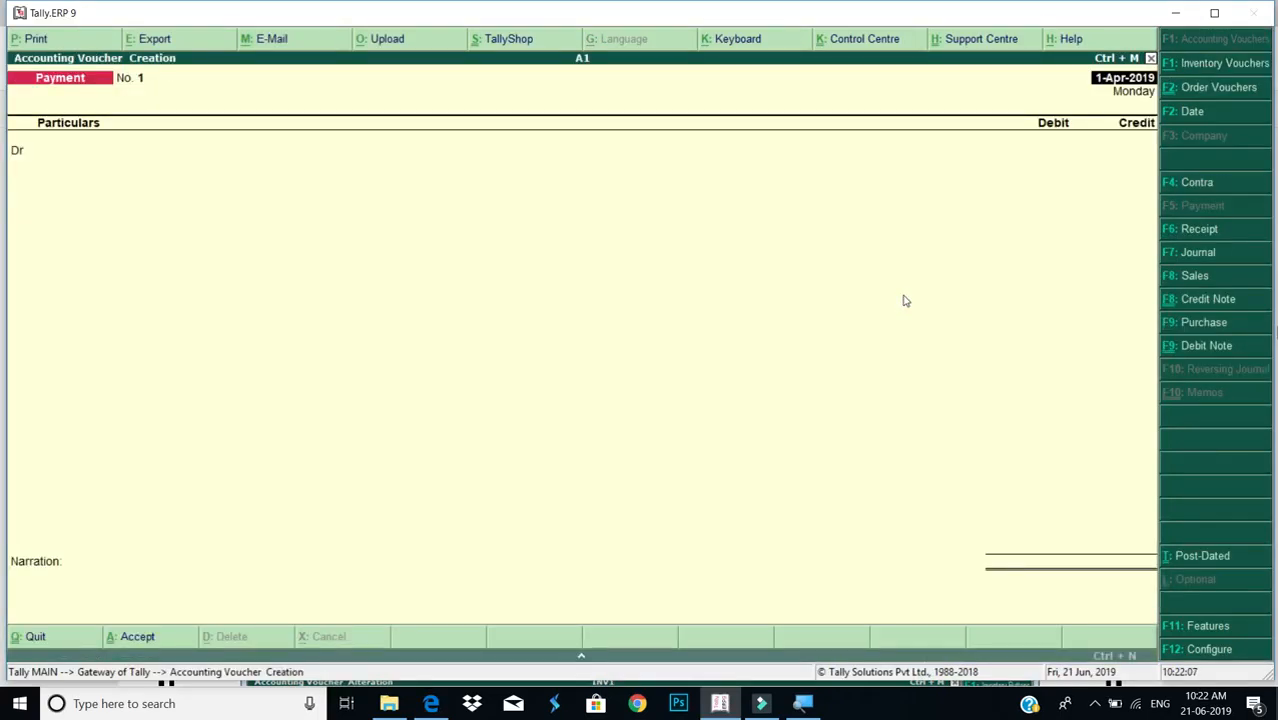
{"action": "key", "text": "F9"}
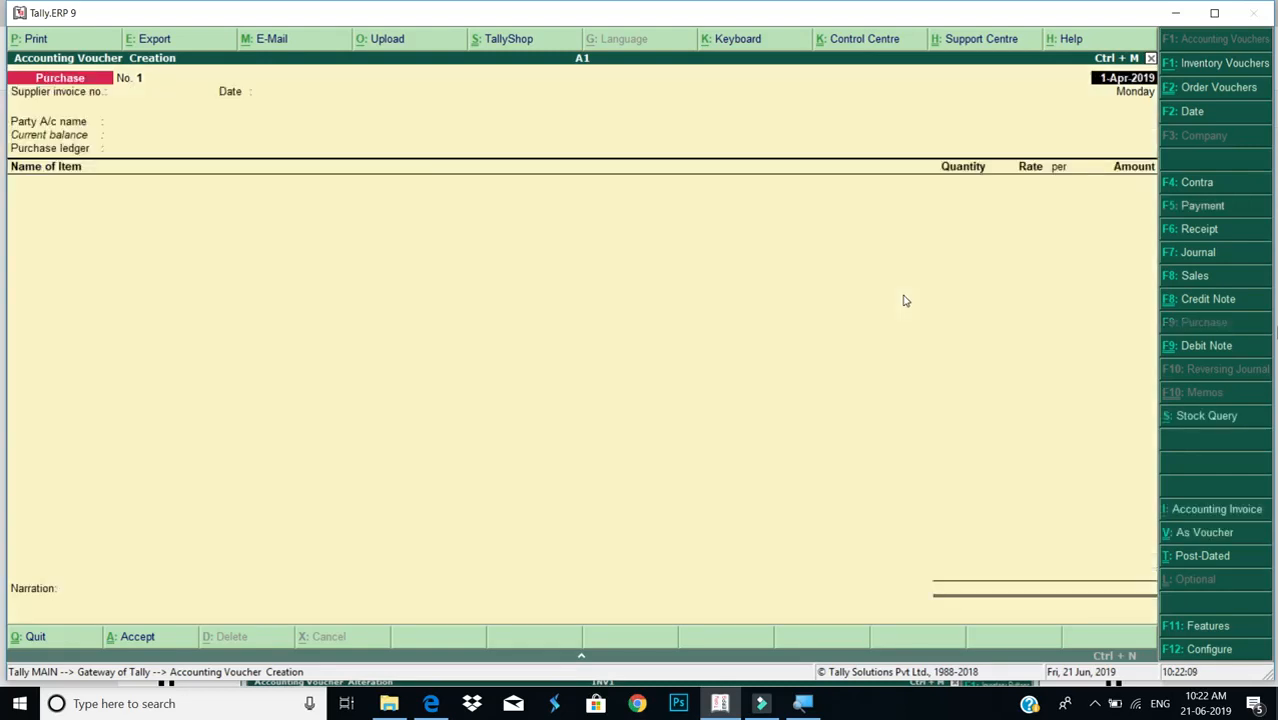
{"action": "key", "text": "Return"}
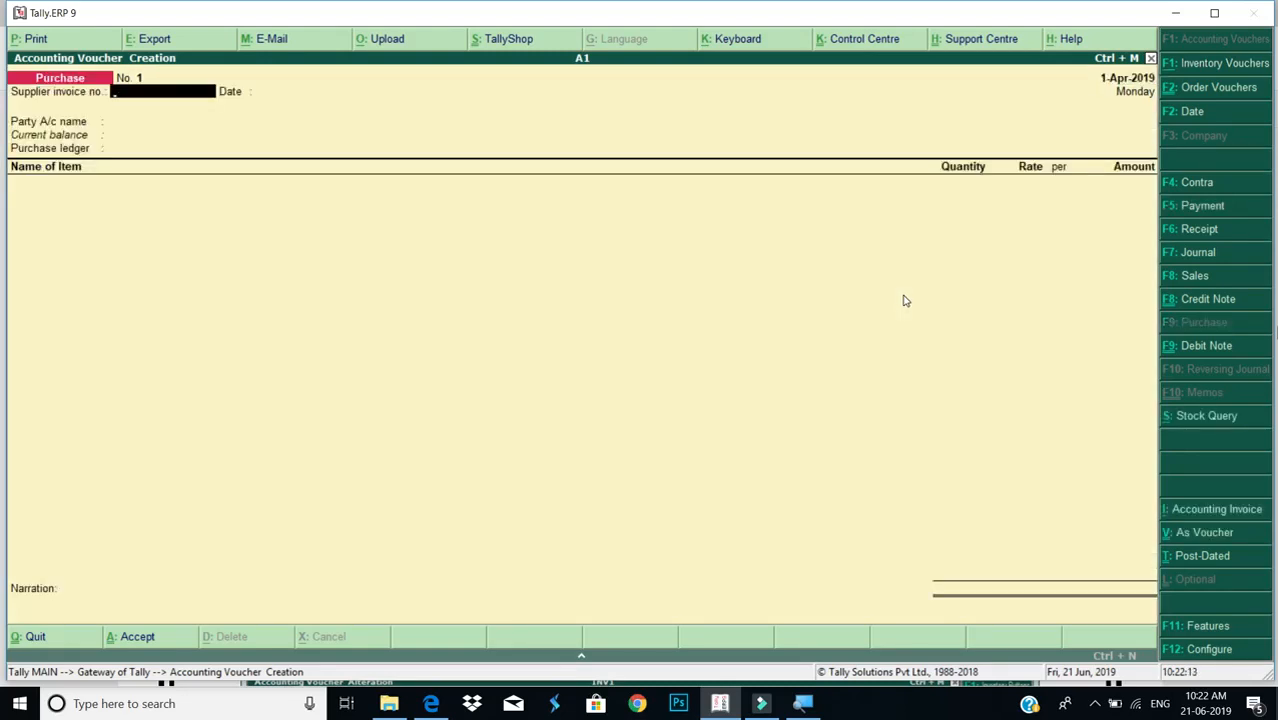
{"action": "type", "text": "hn1"}
{"action": "key", "text": "Return"}
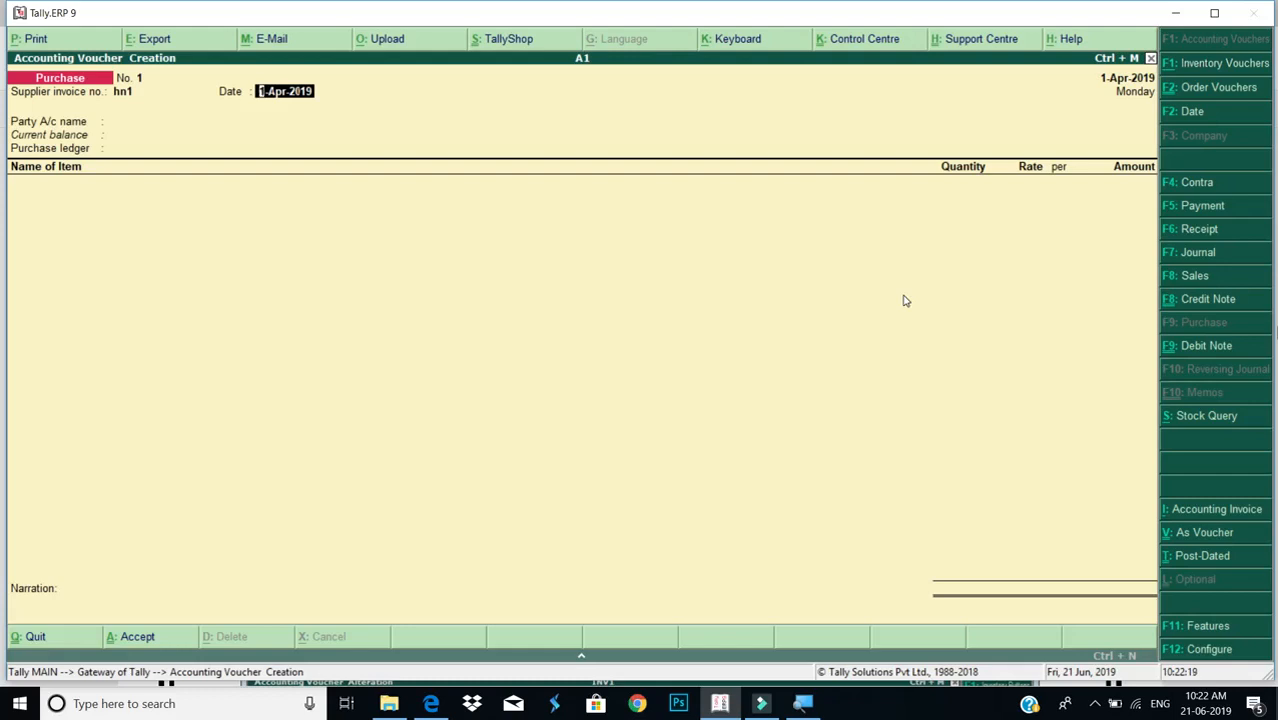
{"action": "key", "text": "BackSpace"}
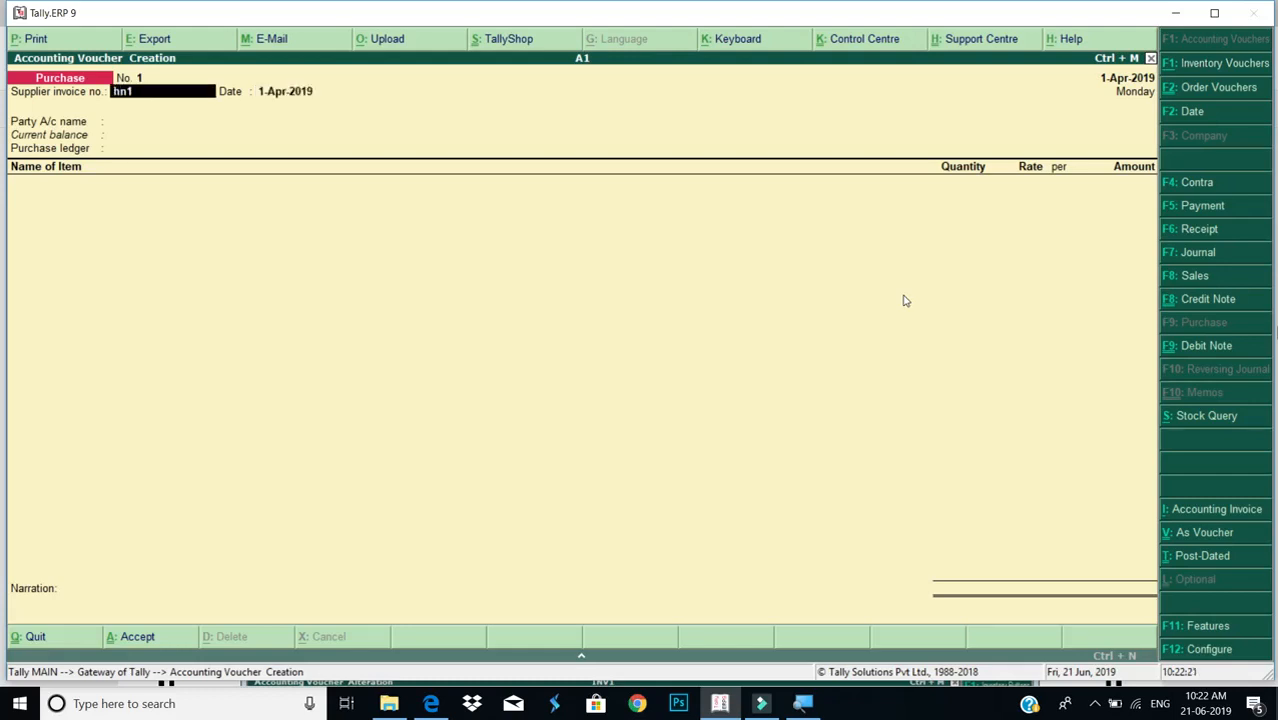
{"action": "key", "text": "Return"}
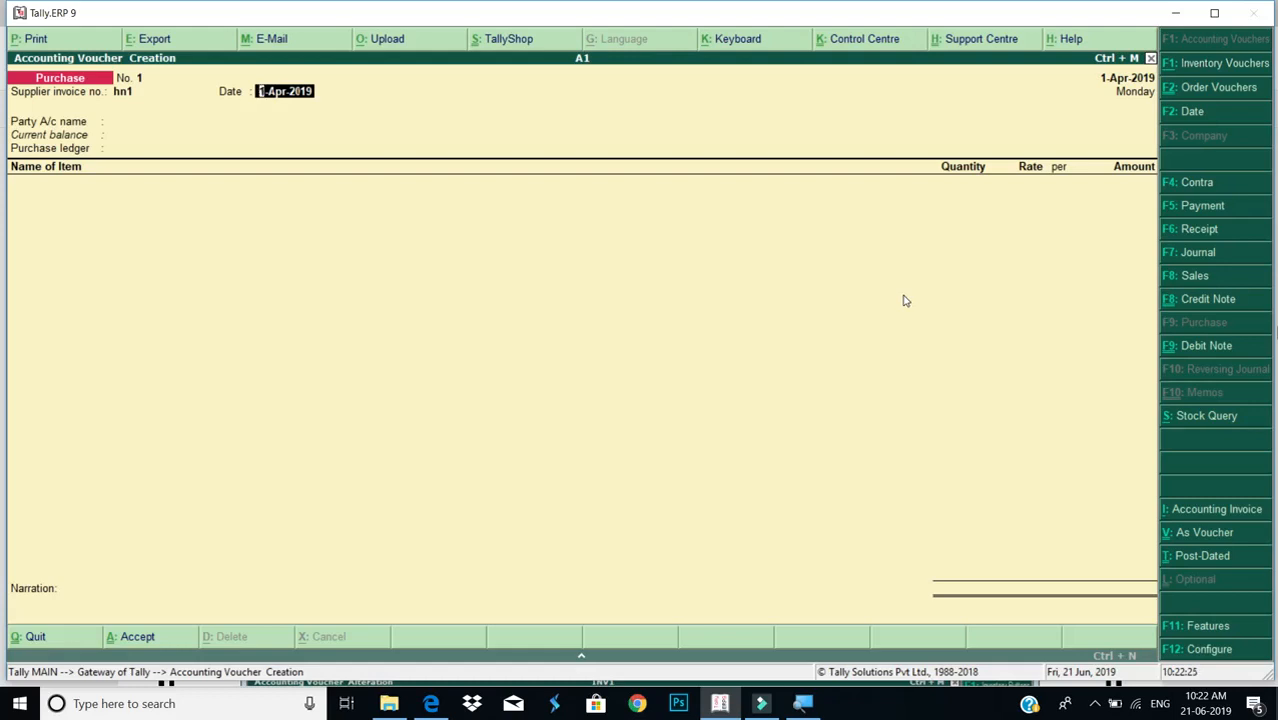
{"action": "key", "text": "Return"}
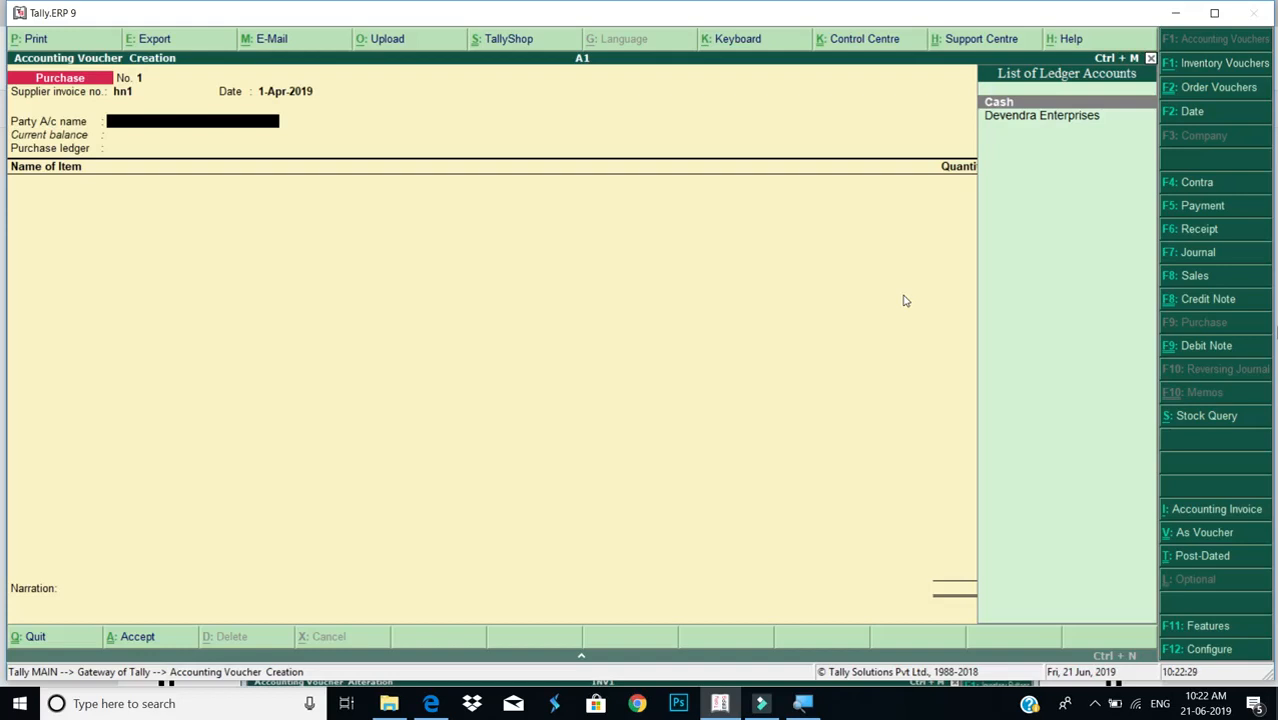
Choose Devendra Enterprises as the party account and link receipt note no. 1 to the purchase
{"action": "key", "text": "BackSpace"}
{"action": "key", "text": "Down"}
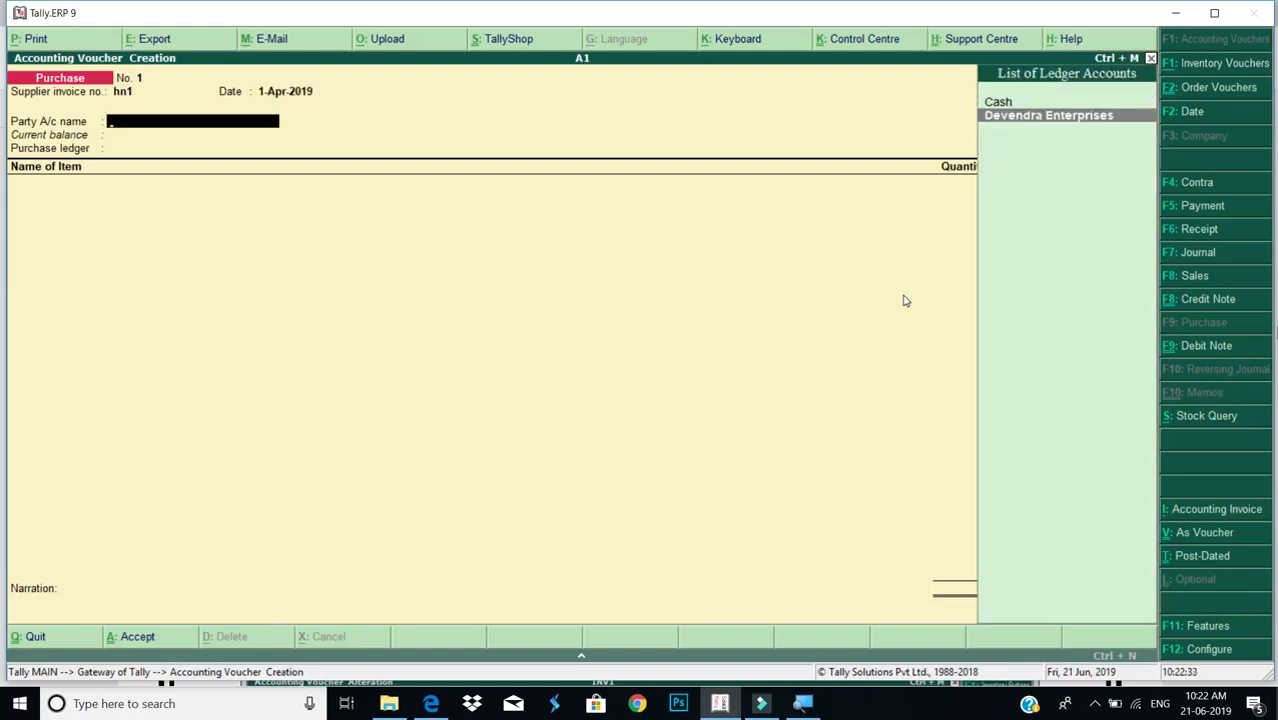
{"action": "key", "text": "Return"}
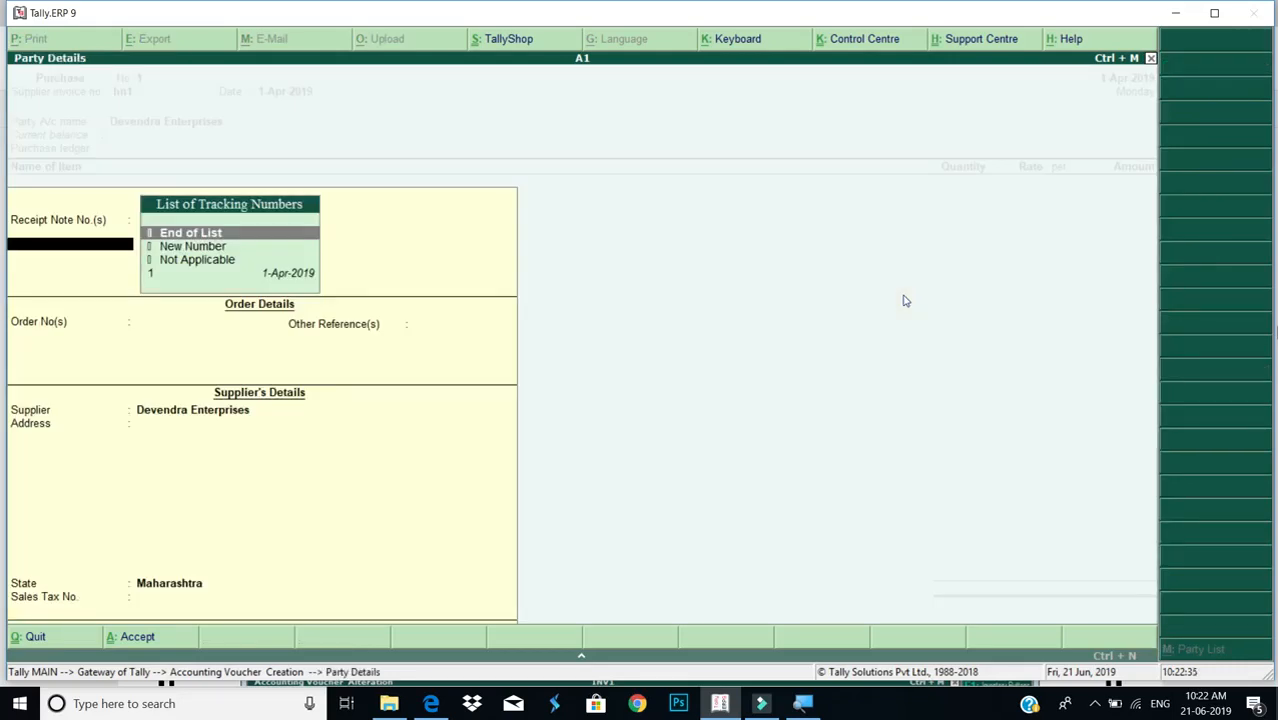
{"action": "key", "text": "Down"}
{"action": "key", "text": "Down"}
{"action": "key", "text": "Down"}
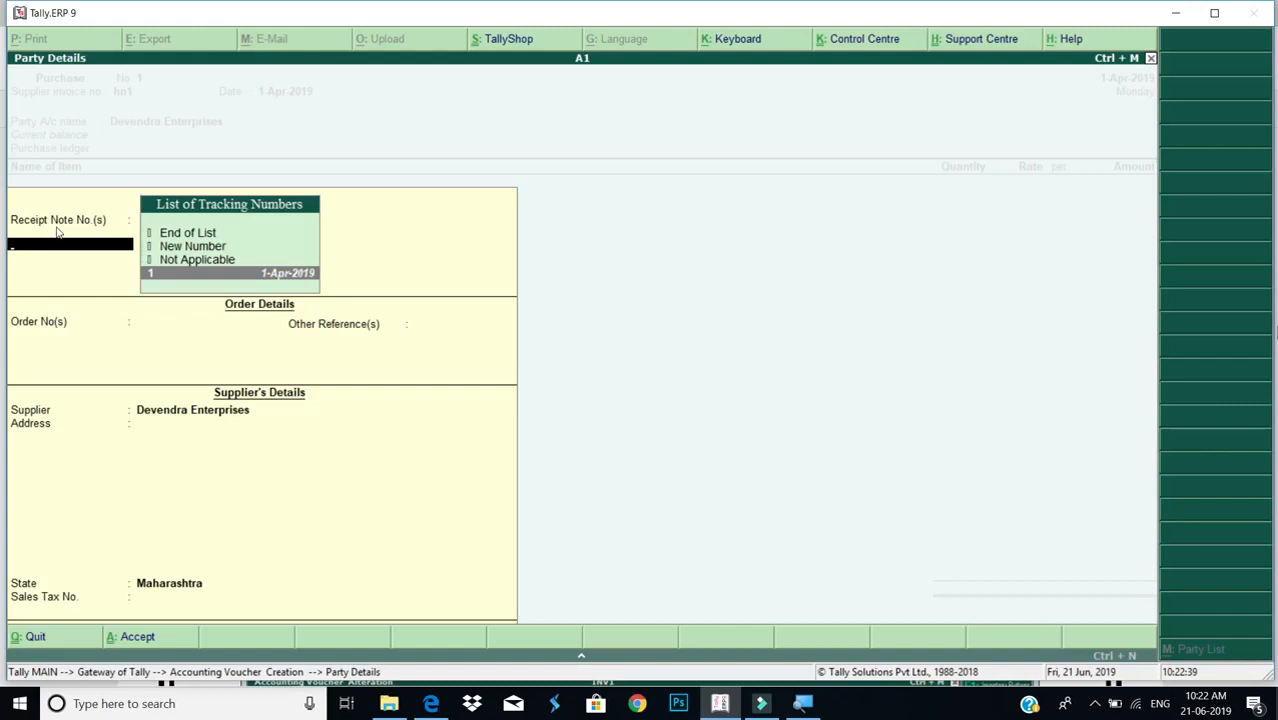
{"action": "left_click", "coordinate": [175, 273]}
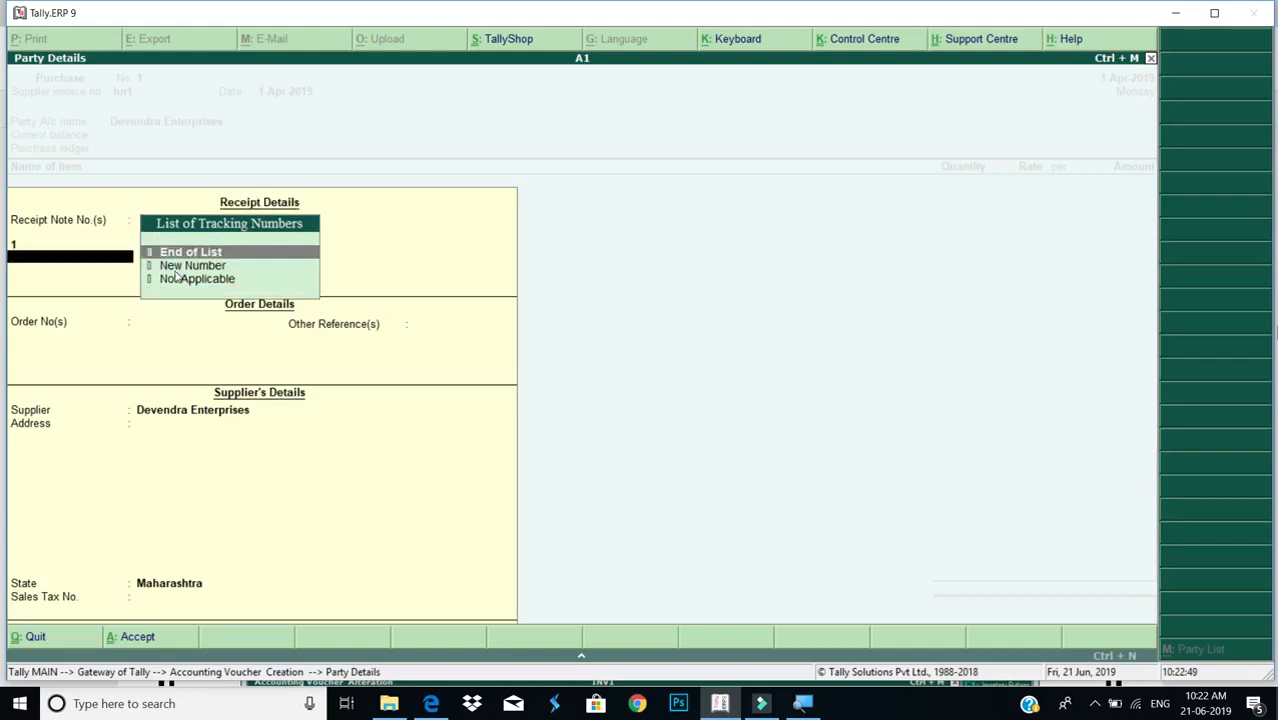
End the receipt note list and accept the party details with order no. 1, leaving other references blank
{"action": "key", "text": "Return"}
{"action": "key", "text": "Return"}
{"action": "key", "text": "Return"}
{"action": "key", "text": "Return"}
{"action": "key", "text": "Return"}
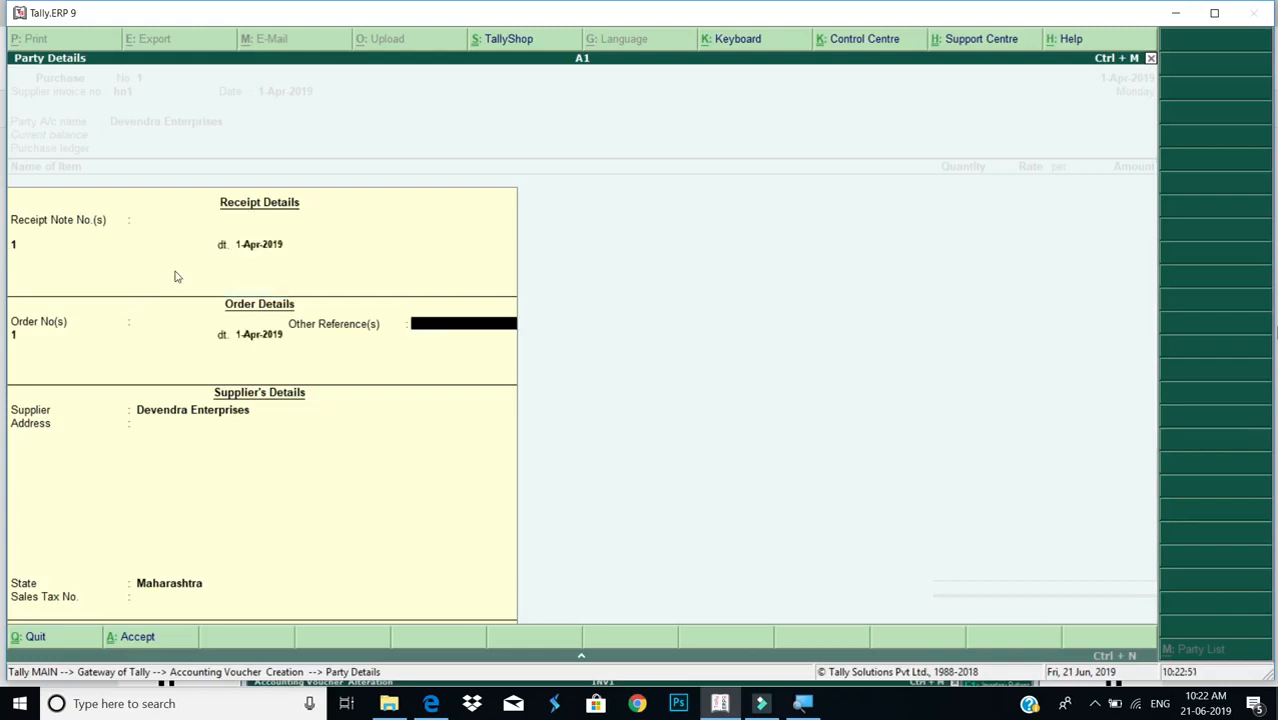
{"action": "key", "text": "Return"}
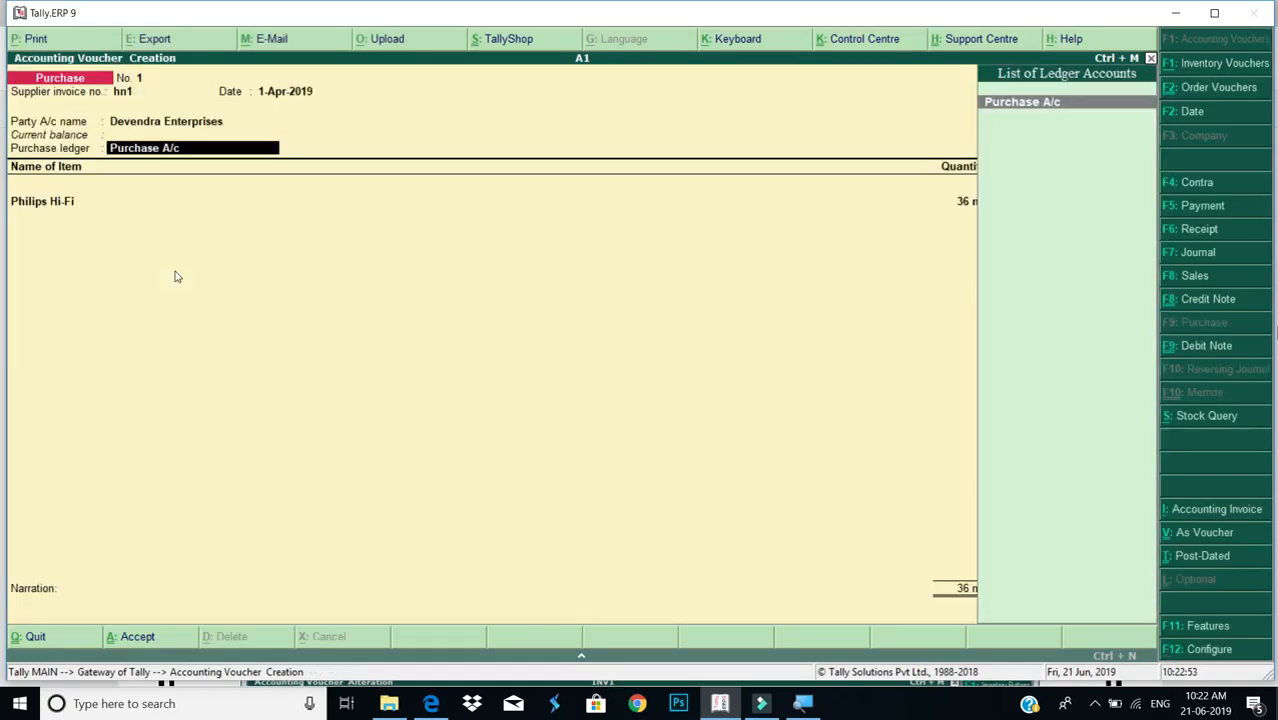
Use Purchase A/c as the purchase ledger and accept the Philips Hi-Fi allocation of 36 nos at 28,000.00 from Central Warehouse
{"action": "key", "text": "Return"}
{"action": "key", "text": "Return"}
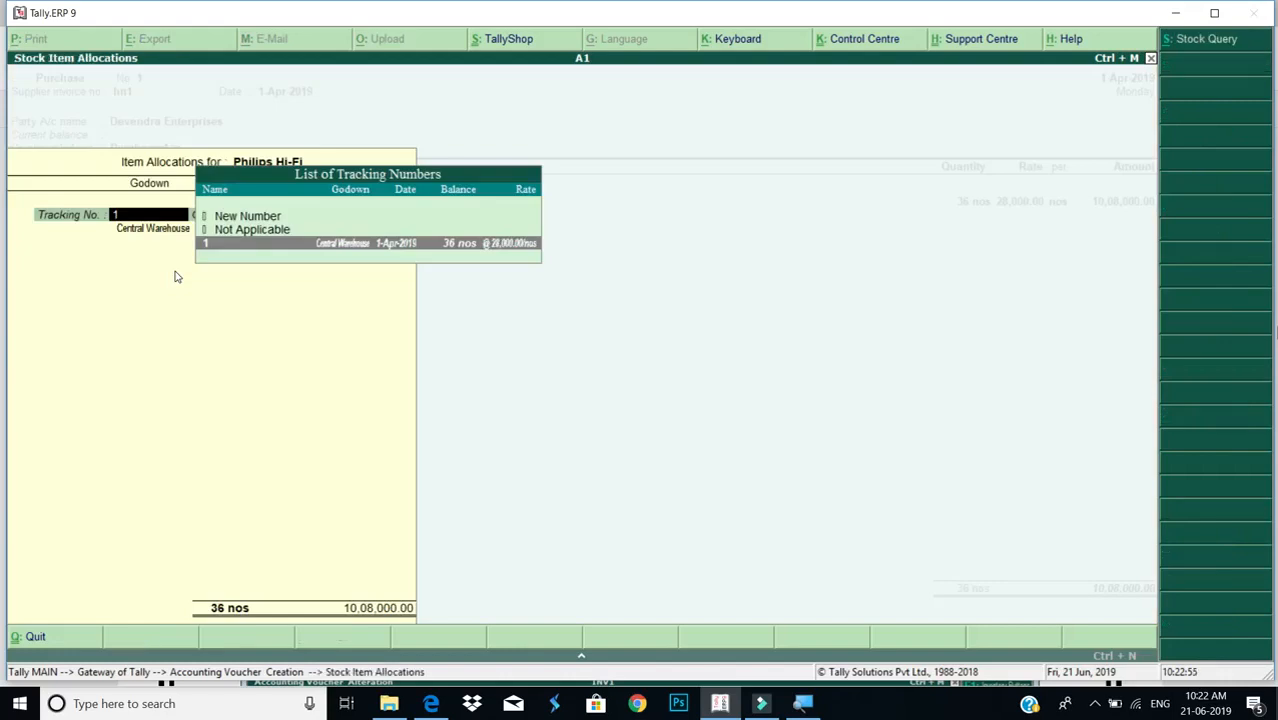
{"action": "key", "text": "Return"}
{"action": "key", "text": "Return"}
{"action": "key", "text": "Return"}
{"action": "key", "text": "Return"}
{"action": "key", "text": "Return"}
{"action": "key", "text": "Return"}
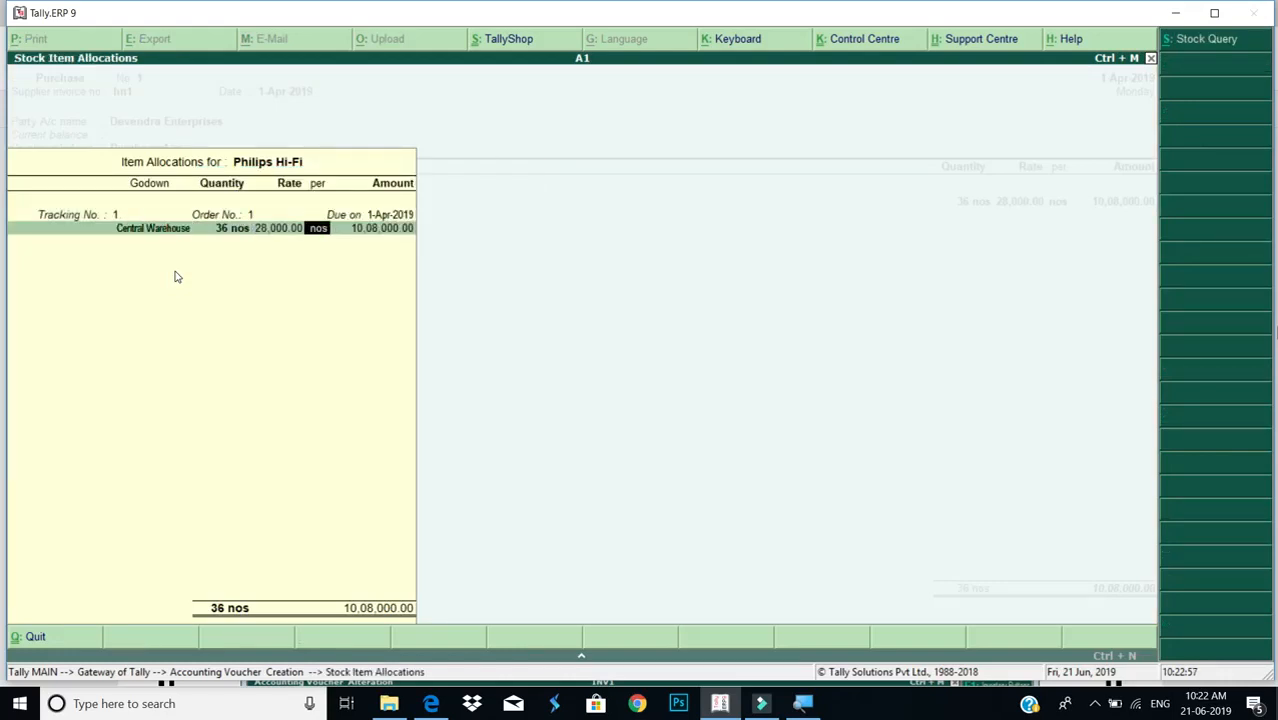
{"action": "key", "text": "Return"}
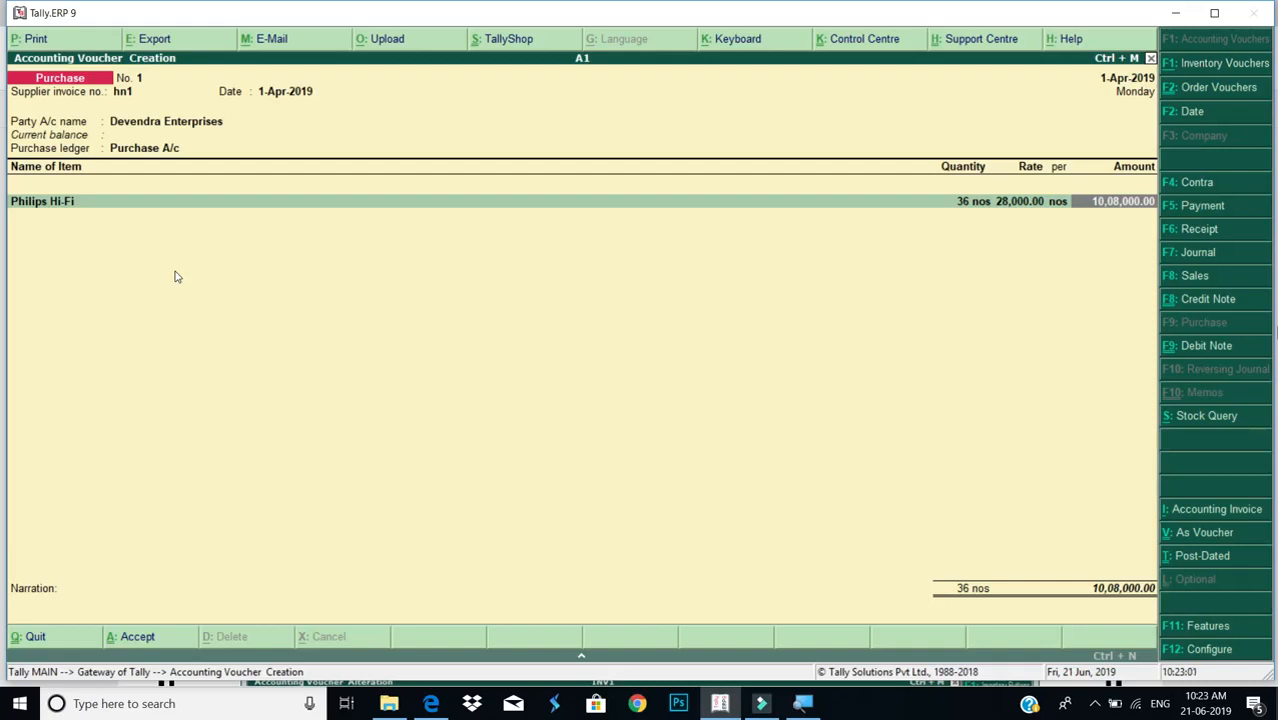
End the item list, leave the narration blank, and proceed to voucher printing
{"action": "key", "text": "Return"}
{"action": "key", "text": "Return"}
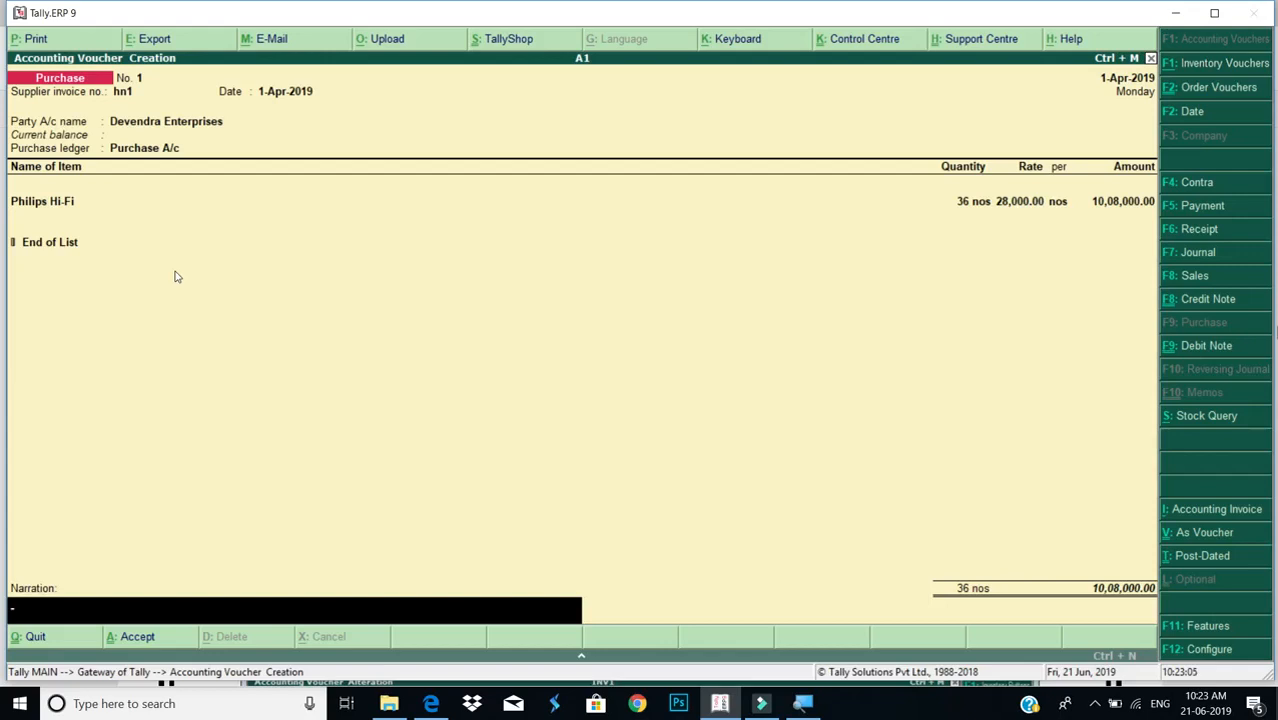
{"action": "key", "text": "Return"}
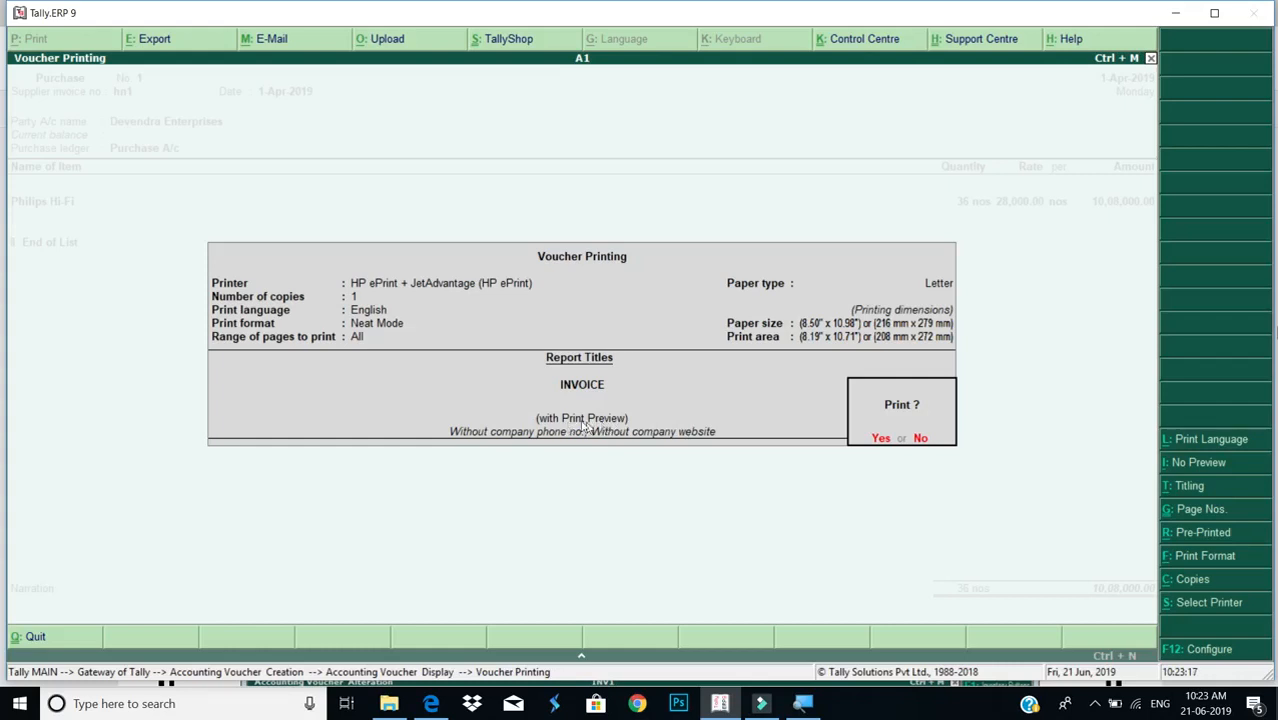
Generate the purchase invoice with print preview and examine its full contents at enlarged size
{"action": "left_click", "coordinate": [1197, 463]}
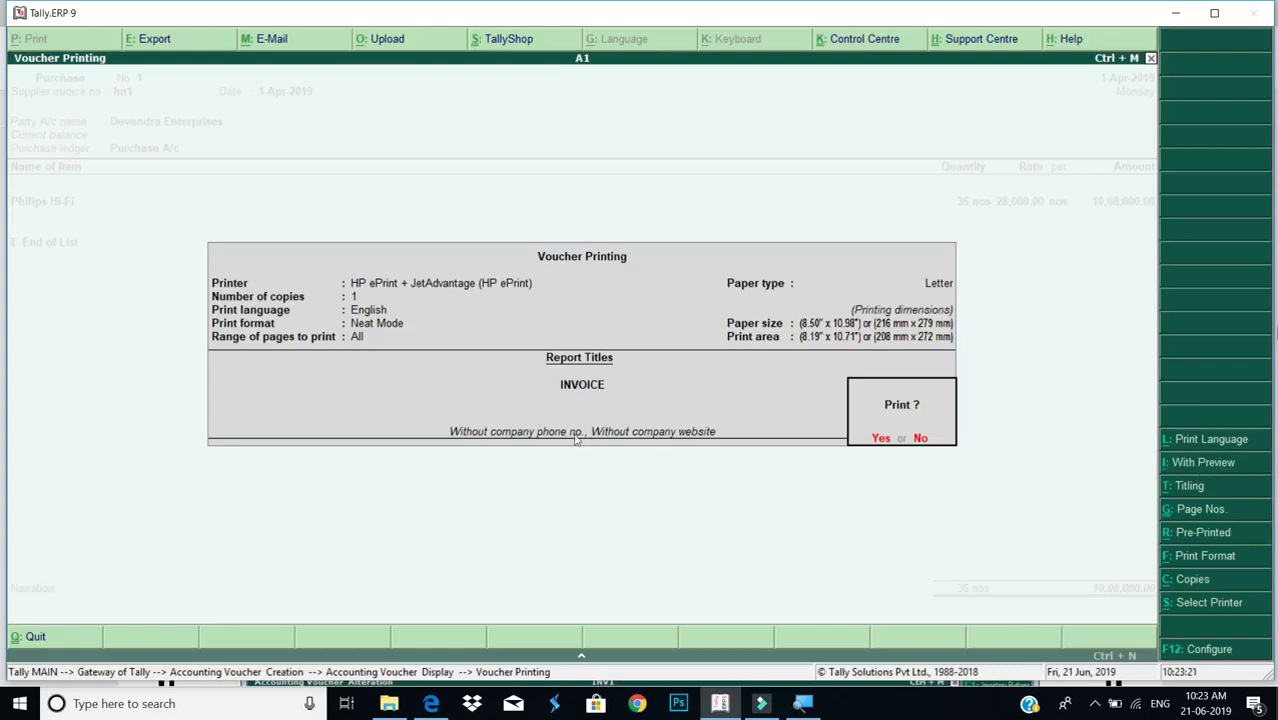
{"action": "left_click", "coordinate": [1212, 464]}
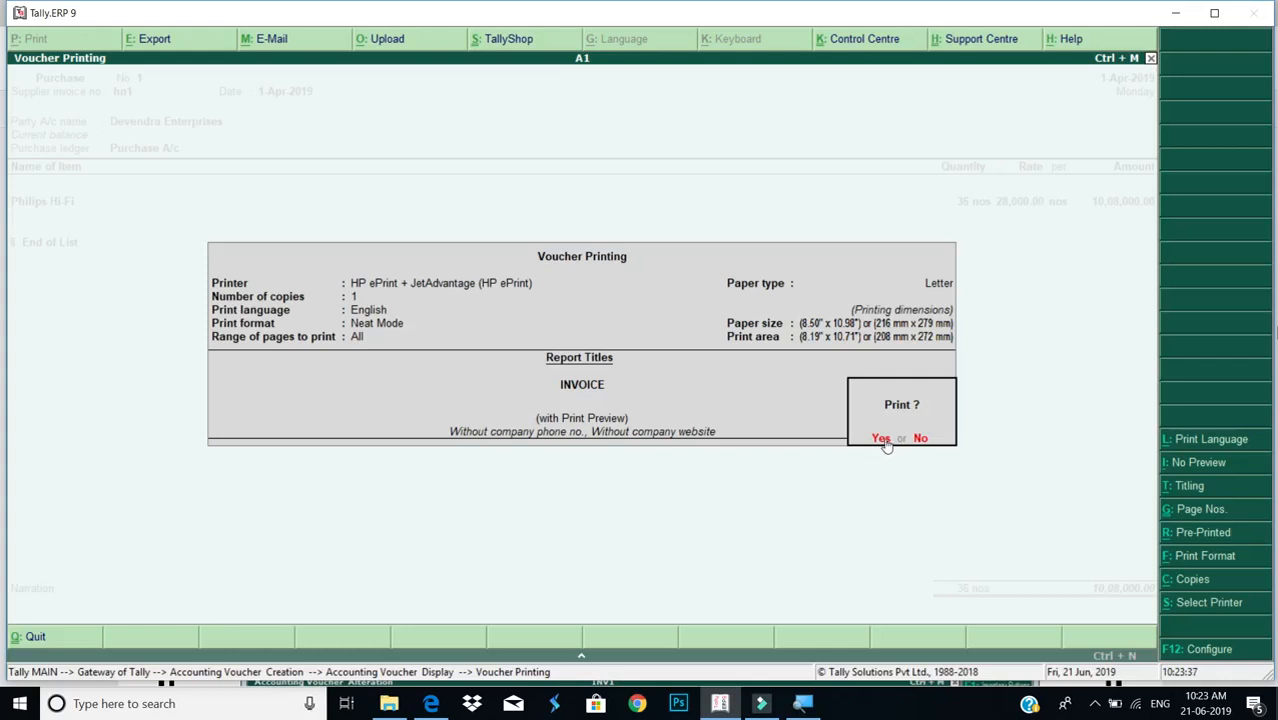
{"action": "left_click", "coordinate": [882, 438]}
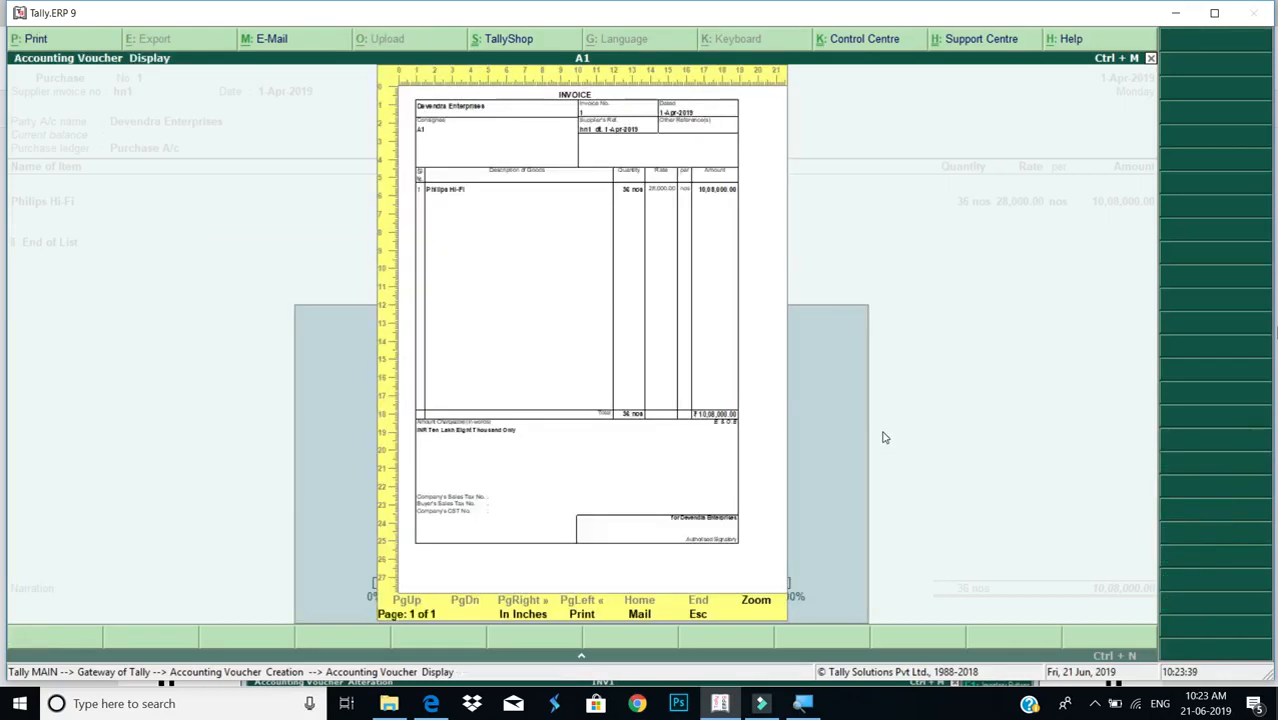
{"action": "left_click", "coordinate": [755, 601]}
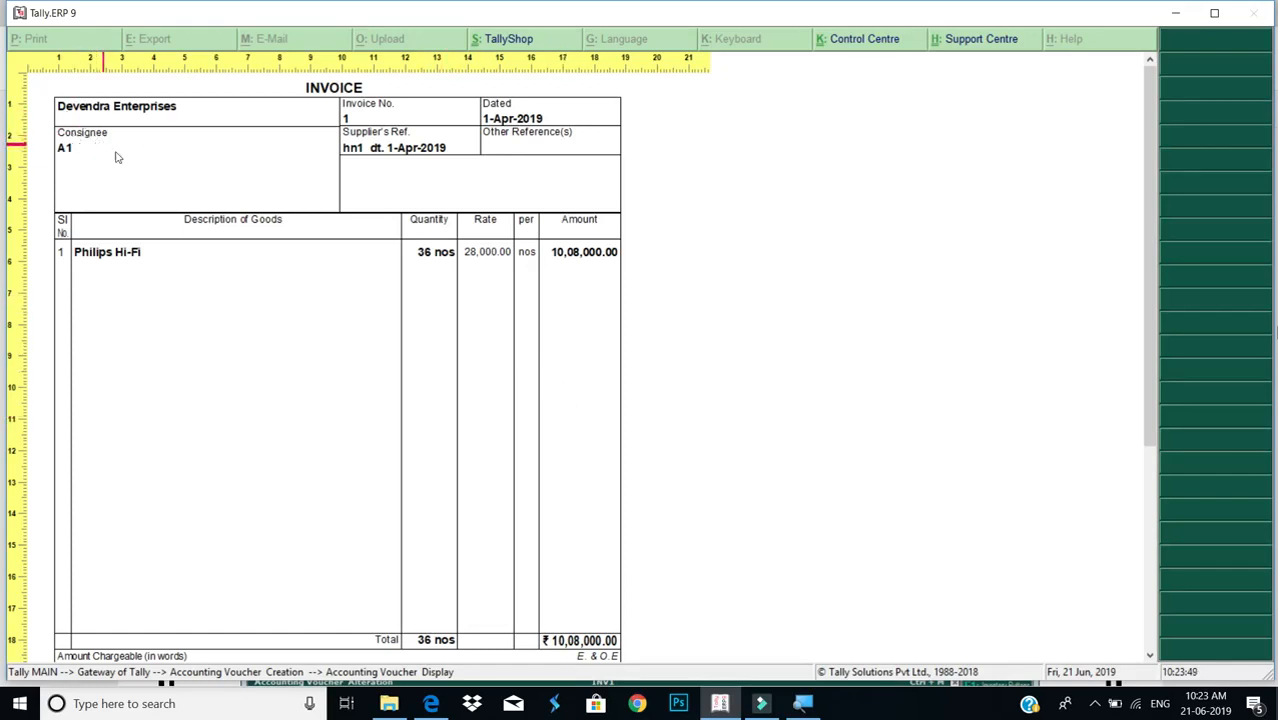
{"action": "scroll", "coordinate": [288, 231], "scroll_direction": "down", "scroll_amount": 5}
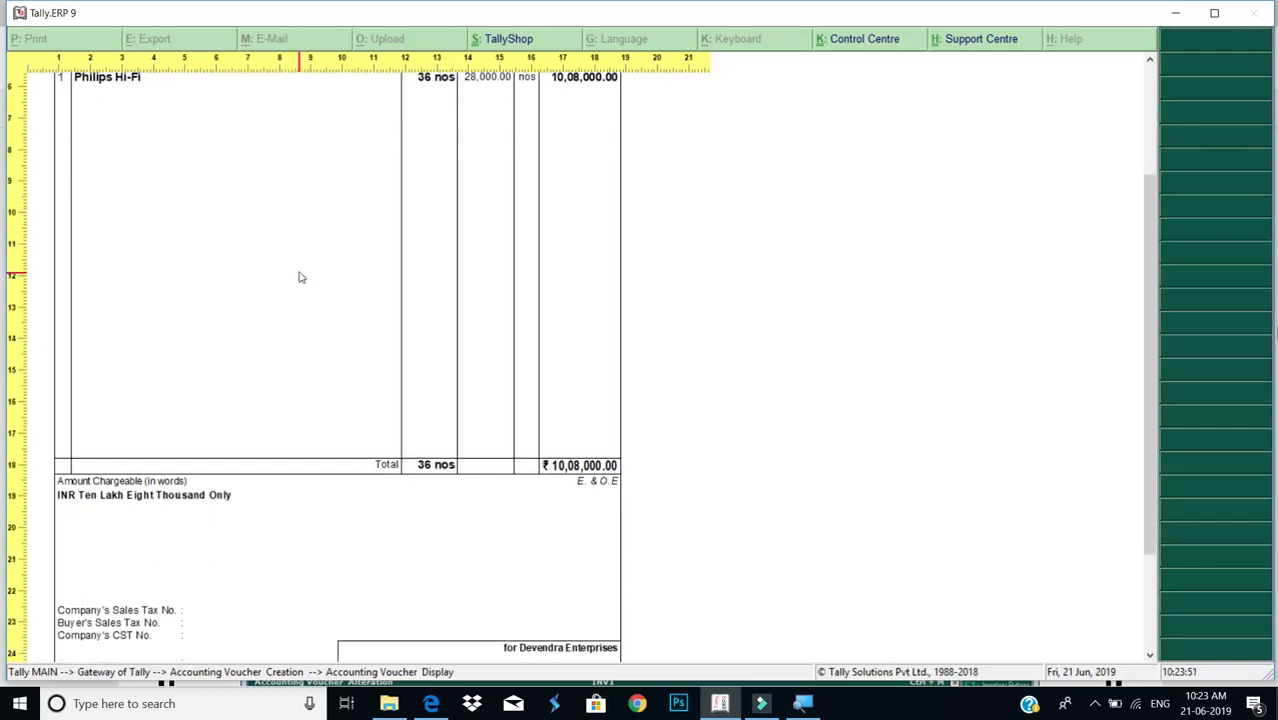
{"action": "scroll", "coordinate": [311, 282], "scroll_direction": "down", "scroll_amount": 3}
{"action": "scroll", "coordinate": [322, 317], "scroll_direction": "up", "scroll_amount": 4}
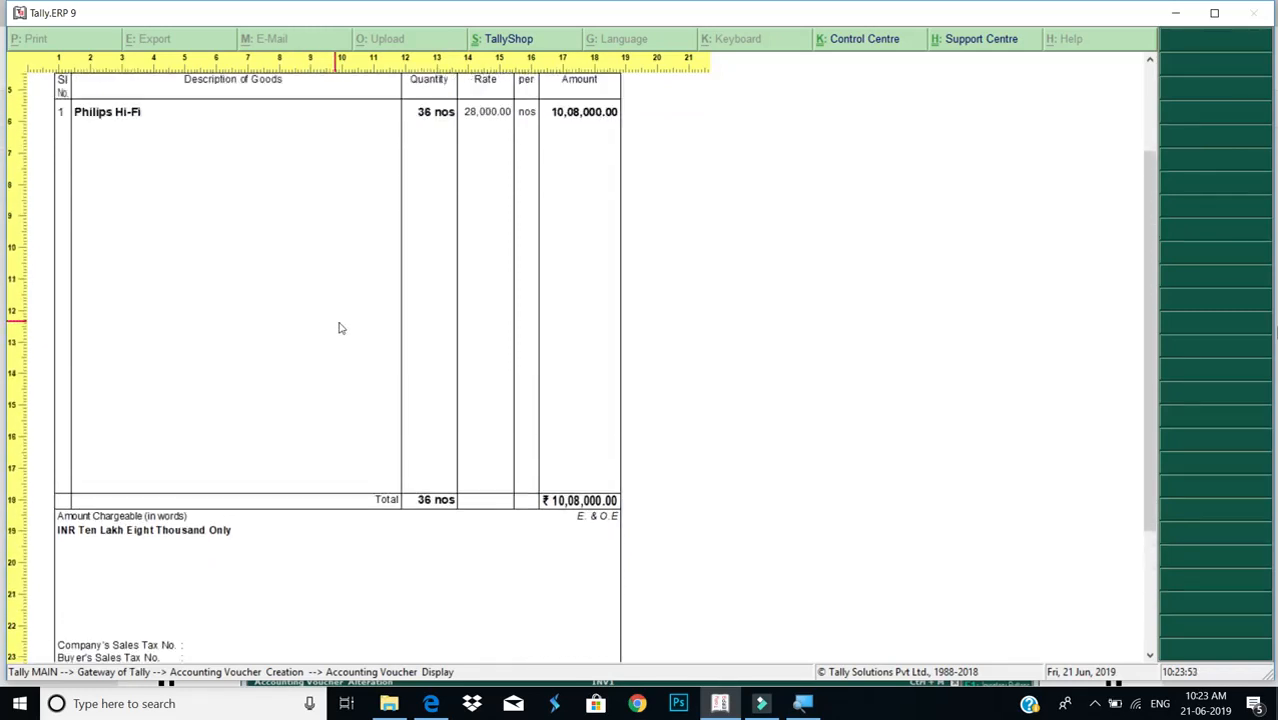
{"action": "scroll", "coordinate": [339, 328], "scroll_direction": "up", "scroll_amount": 4}
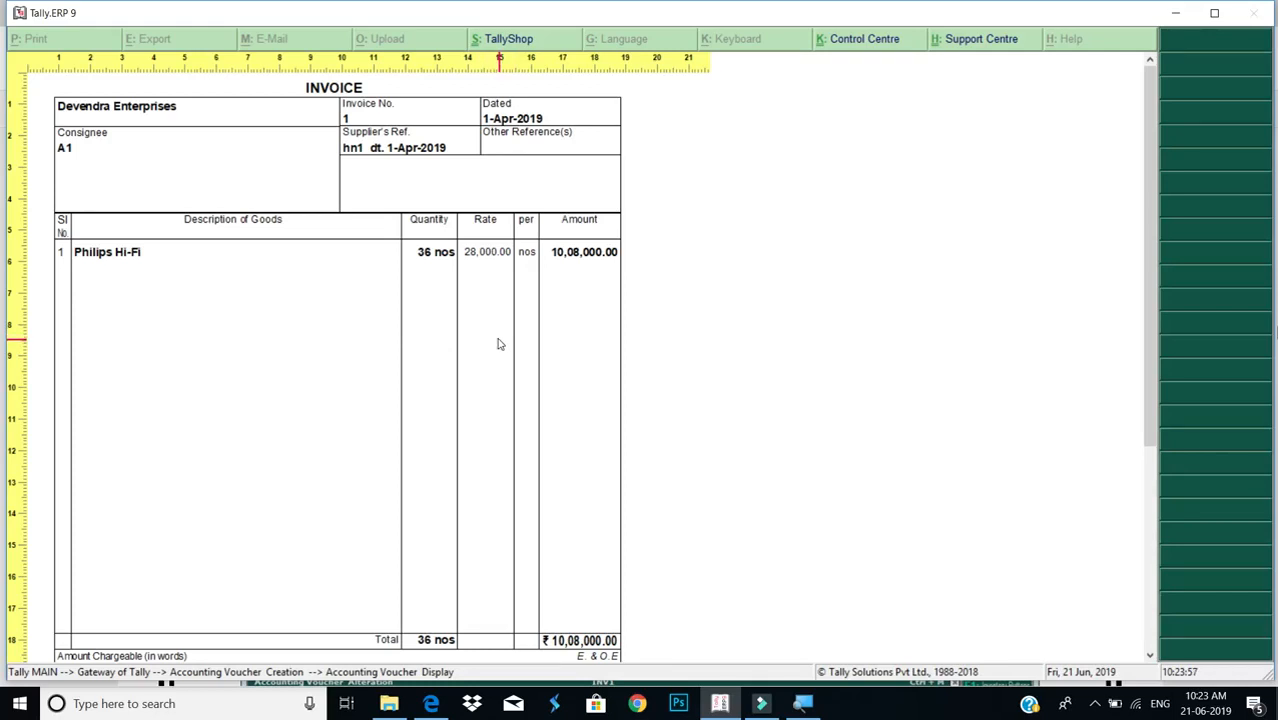
Close the invoice preview, save the Purchase voucher, and quit voucher entry
{"action": "key", "text": "Escape"}
{"action": "key", "text": "Escape"}
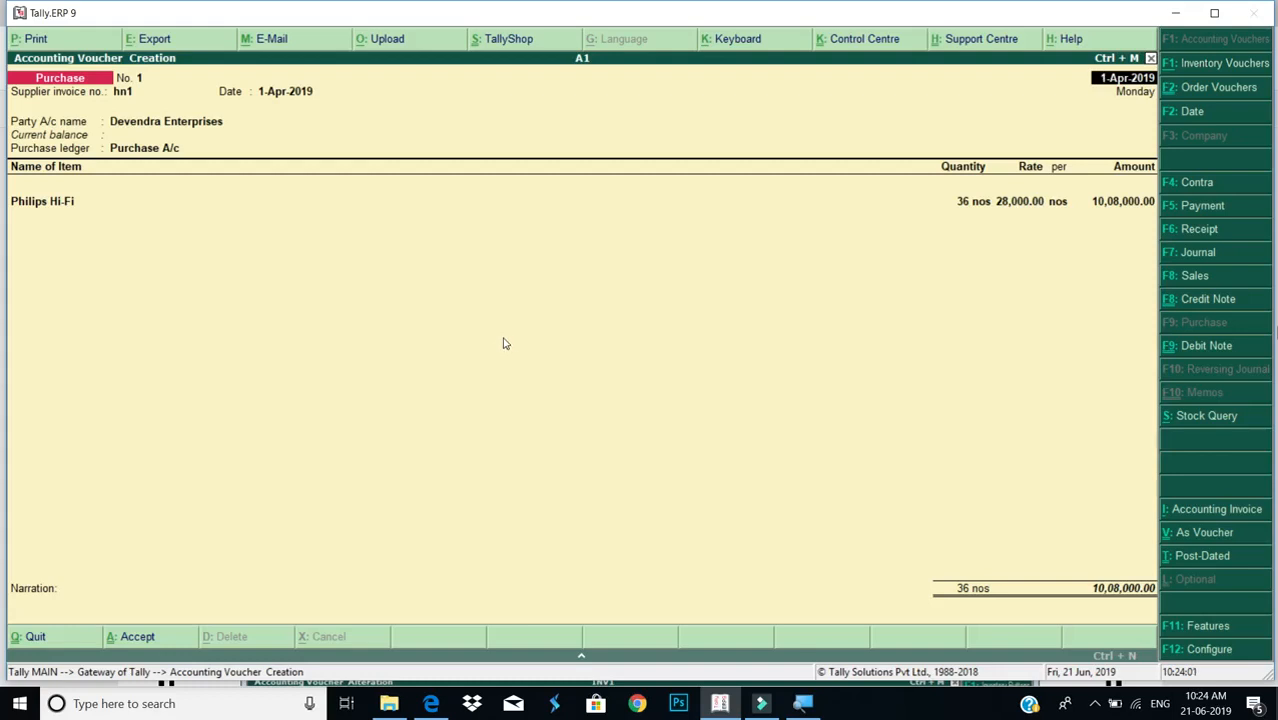
{"action": "key", "text": "ctrl+a"}
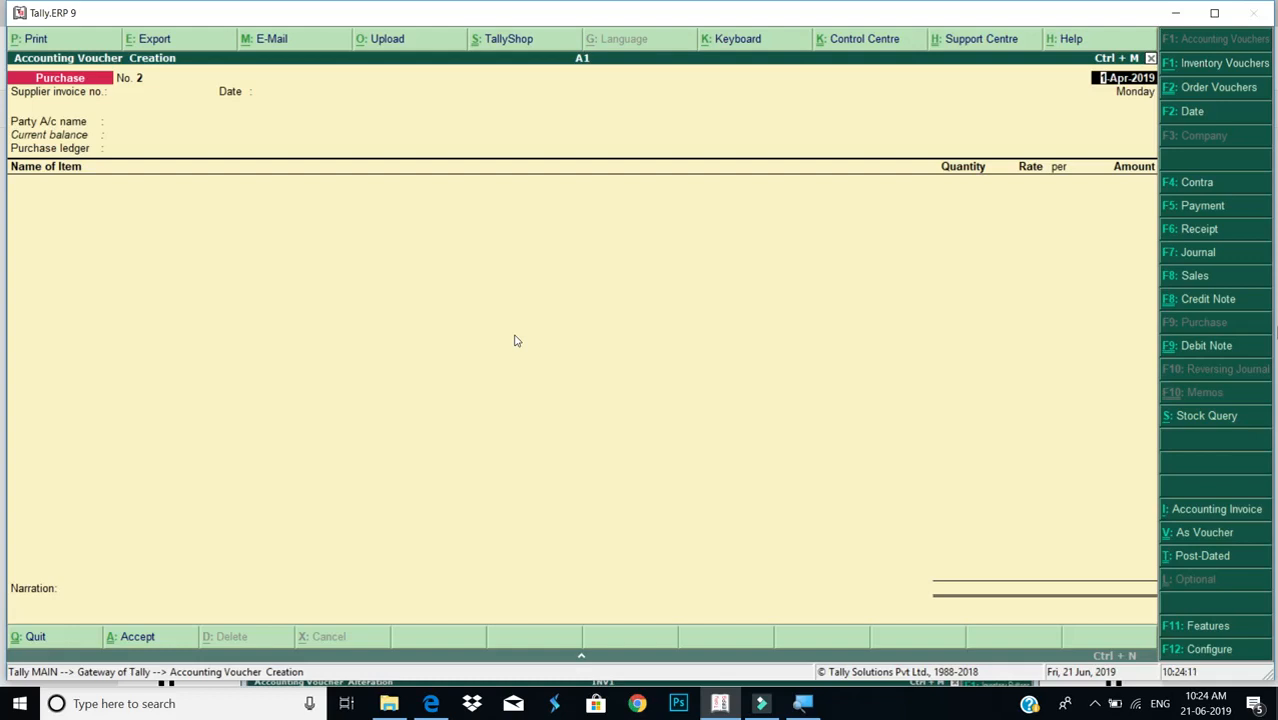
{"action": "key", "text": "Escape"}
{"action": "key", "text": "Return"}
Examine the Devendra Enterprises balance under Current Liabilities, Sundry Creditors in the Balance Sheet, and return to the Gateway of Tally
{"action": "key", "text": "Down"}
{"action": "key", "text": "Down"}
{"action": "key", "text": "Down"}
{"action": "key", "text": "Down"}
{"action": "key", "text": "Down"}
{"action": "key", "text": "Return"}
{"action": "key", "text": "Down"}
{"action": "key", "text": "Down"}
{"action": "key", "text": "Return"}
{"action": "key", "text": "Return"}
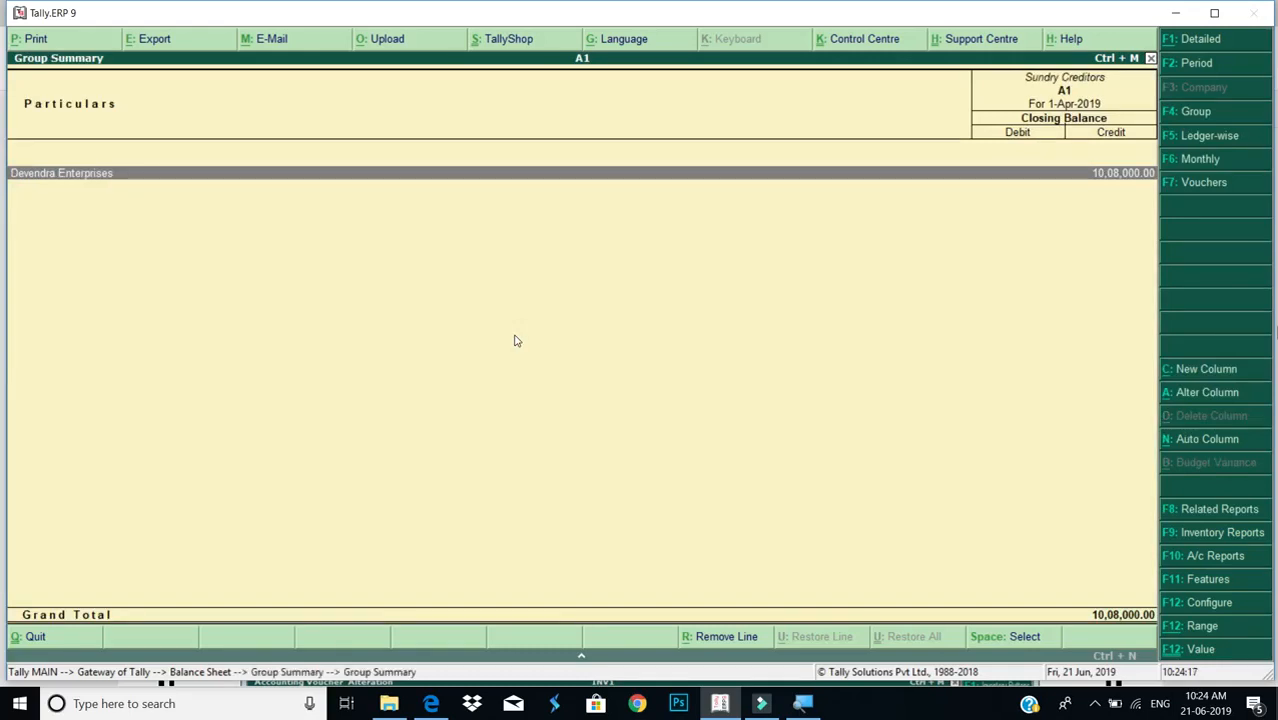
{"action": "key", "text": "Escape"}
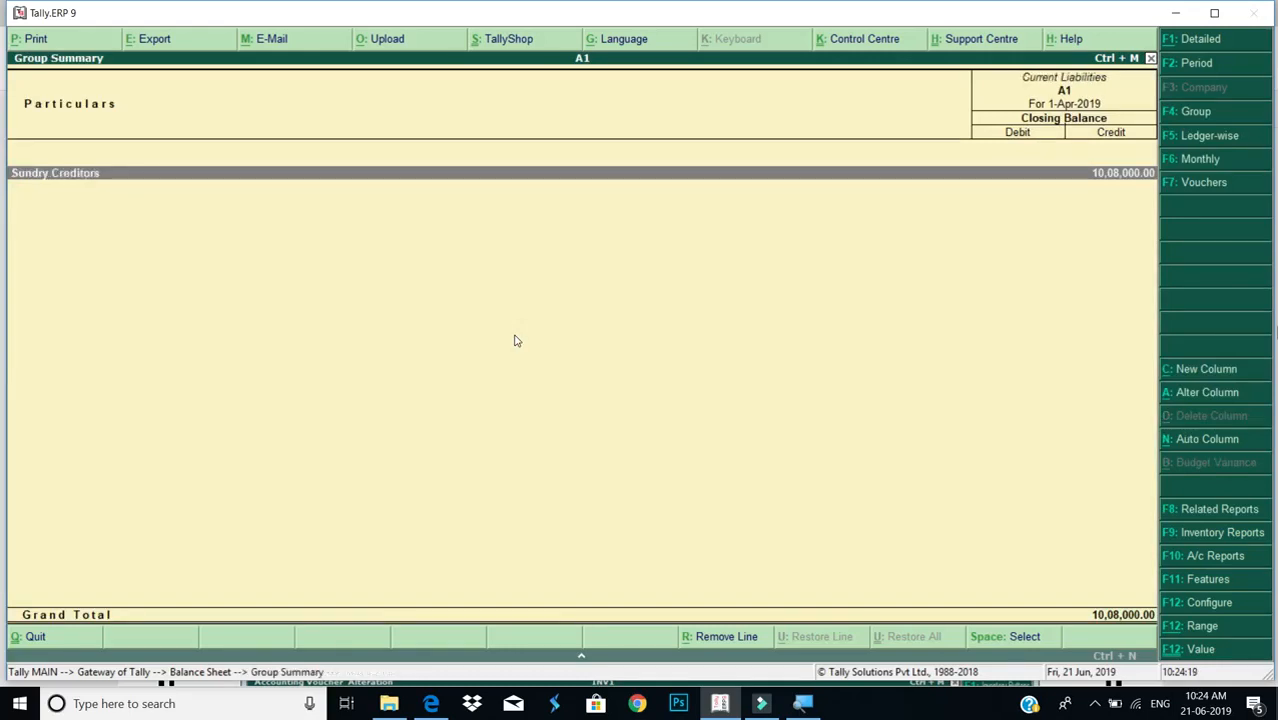
{"action": "key", "text": "Escape"}
{"action": "key", "text": "Escape"}
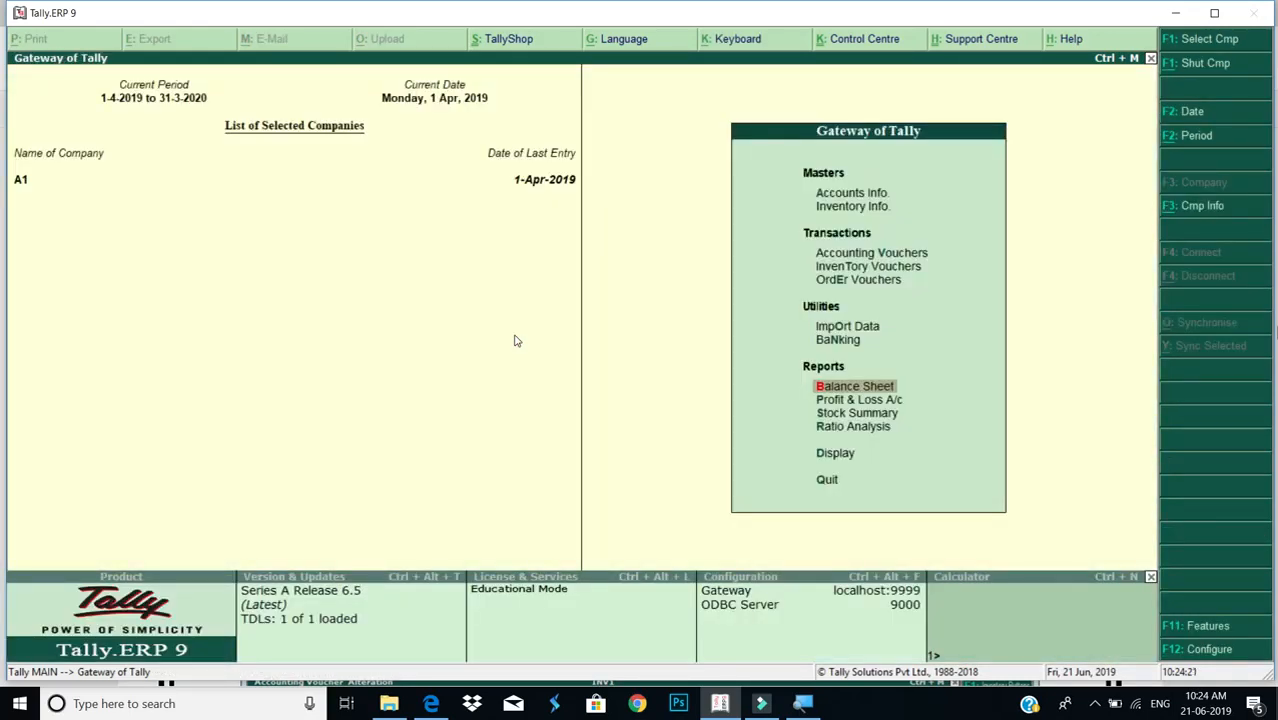
Open accounting voucher entry from the Gateway of Tally and switch the voucher type to Debit Note
{"action": "key", "text": "Up"}
{"action": "key", "text": "Up"}
{"action": "key", "text": "Up"}
{"action": "key", "text": "Up"}
{"action": "key", "text": "Up"}
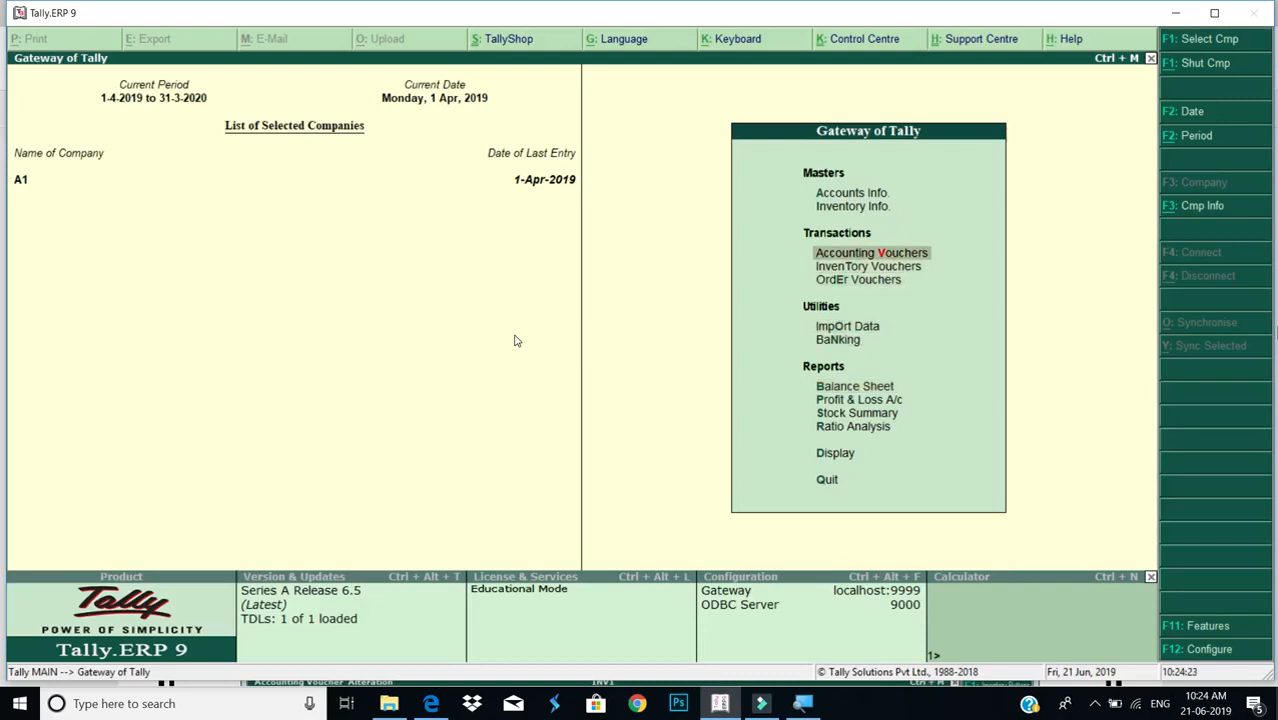
{"action": "key", "text": "Return"}
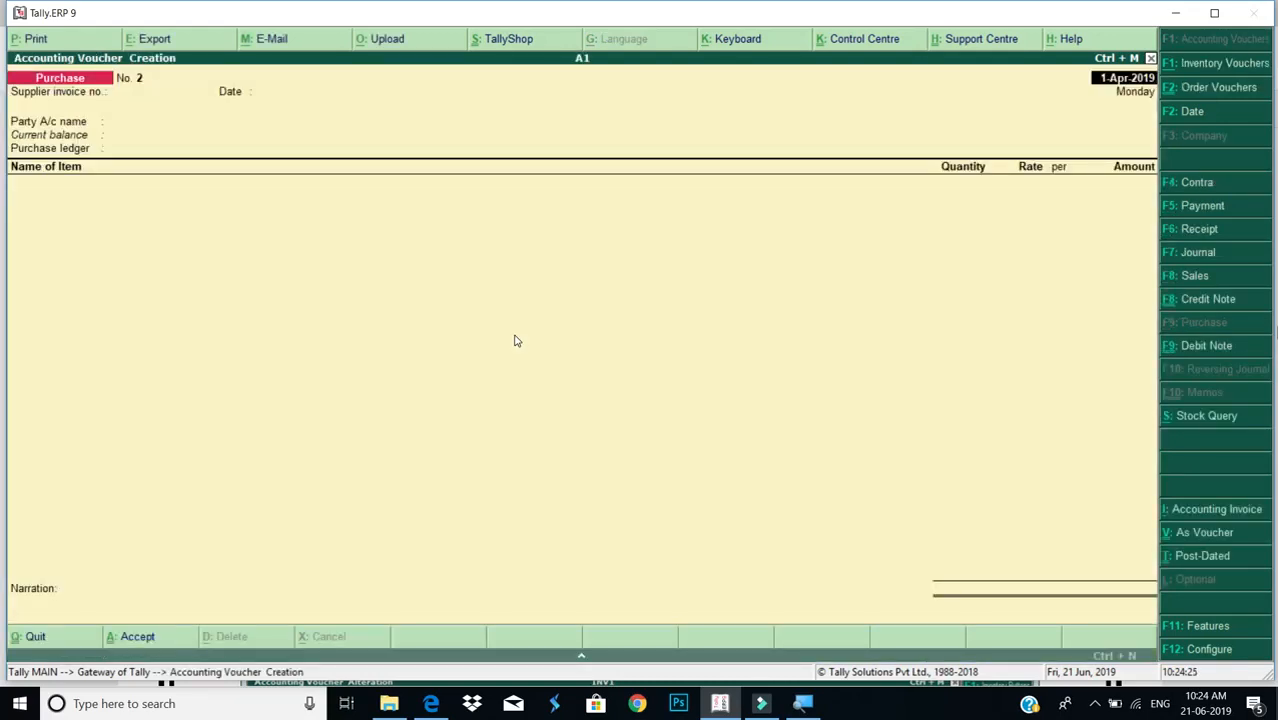
{"action": "left_click", "coordinate": [1220, 350]}
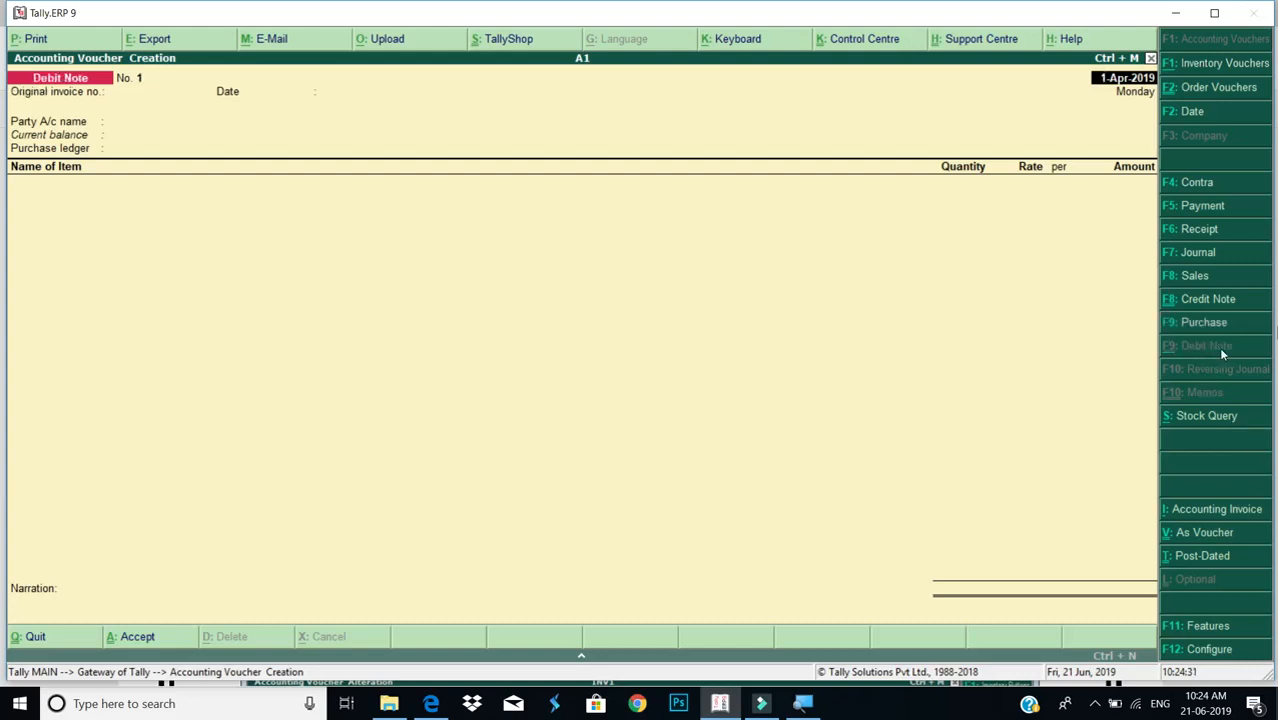
Enter hn1 as the debit note's original invoice number and accept 1-Apr-2019 as its date
{"action": "key", "text": "Return"}
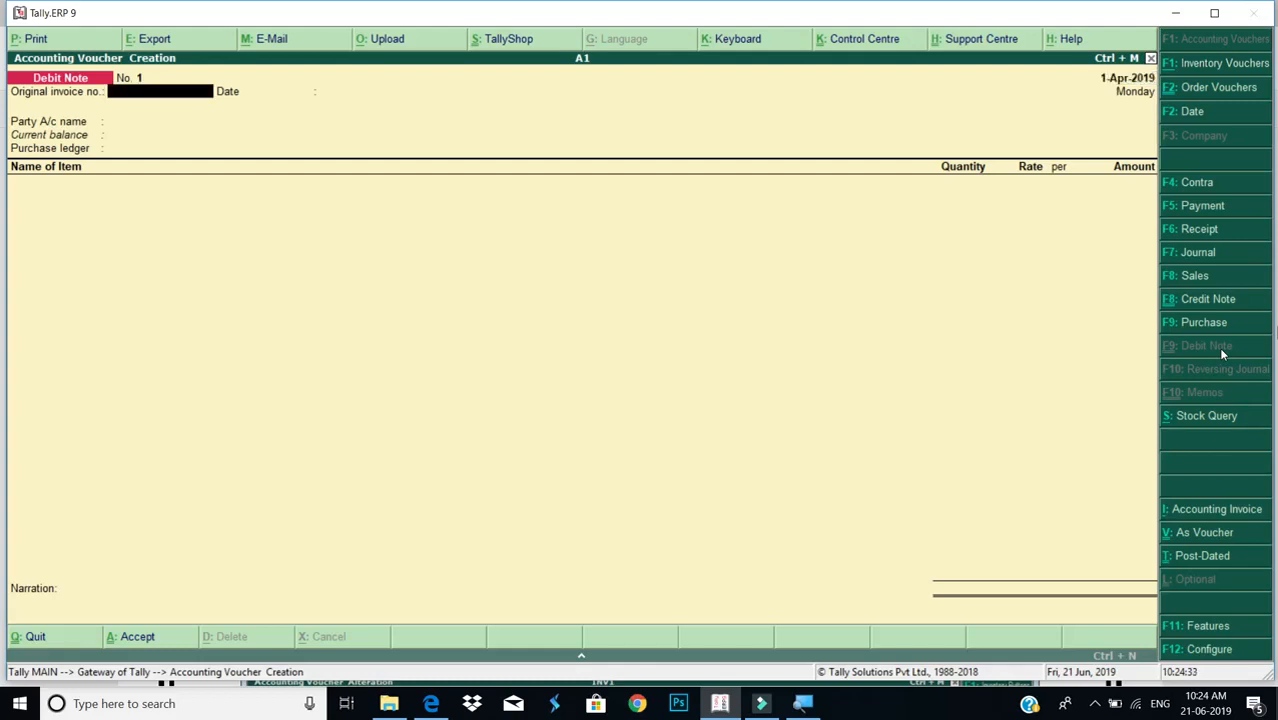
{"action": "type", "text": "1"}
{"action": "key", "text": "BackSpace"}
{"action": "type", "text": "hn1"}
{"action": "key", "text": "Return"}
{"action": "key", "text": "Return"}
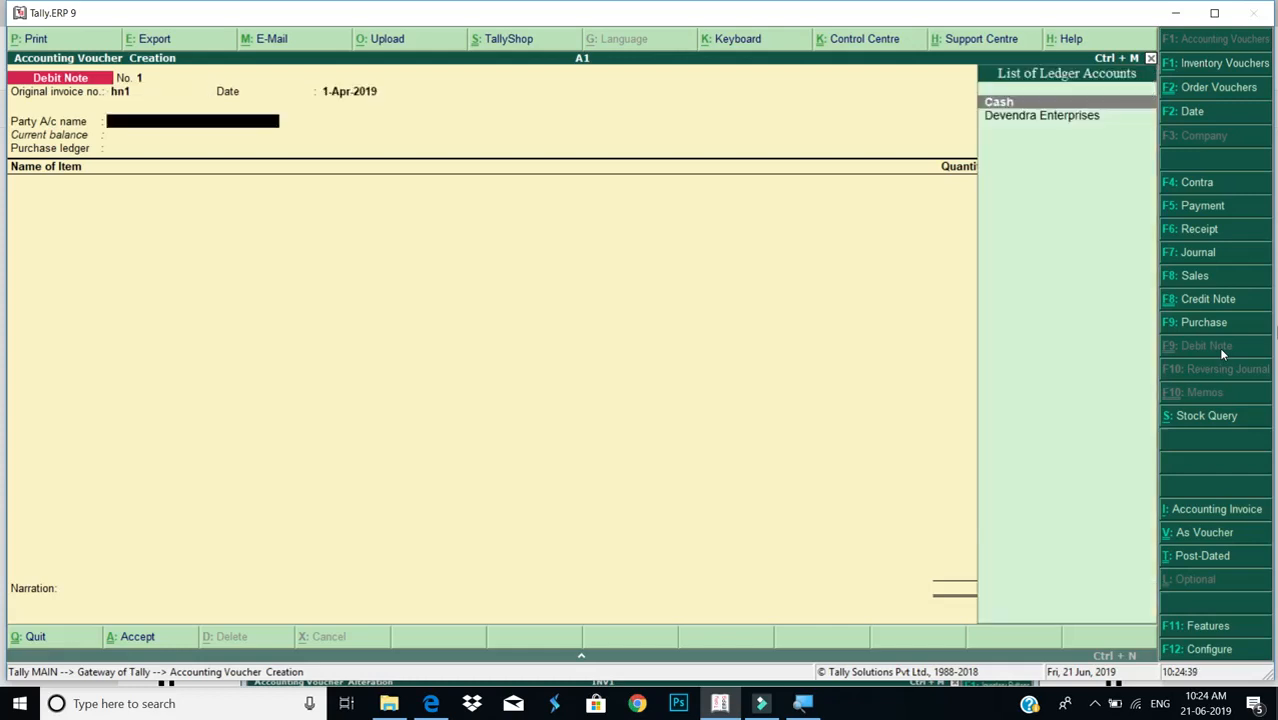
Choose Devendra Enterprises as the party account and end the tracking number list without adding one
{"action": "key", "text": "Down"}
{"action": "key", "text": "Return"}
{"action": "key", "text": "Down"}
{"action": "key", "text": "Down"}
{"action": "key", "text": "Up"}
{"action": "key", "text": "Up"}
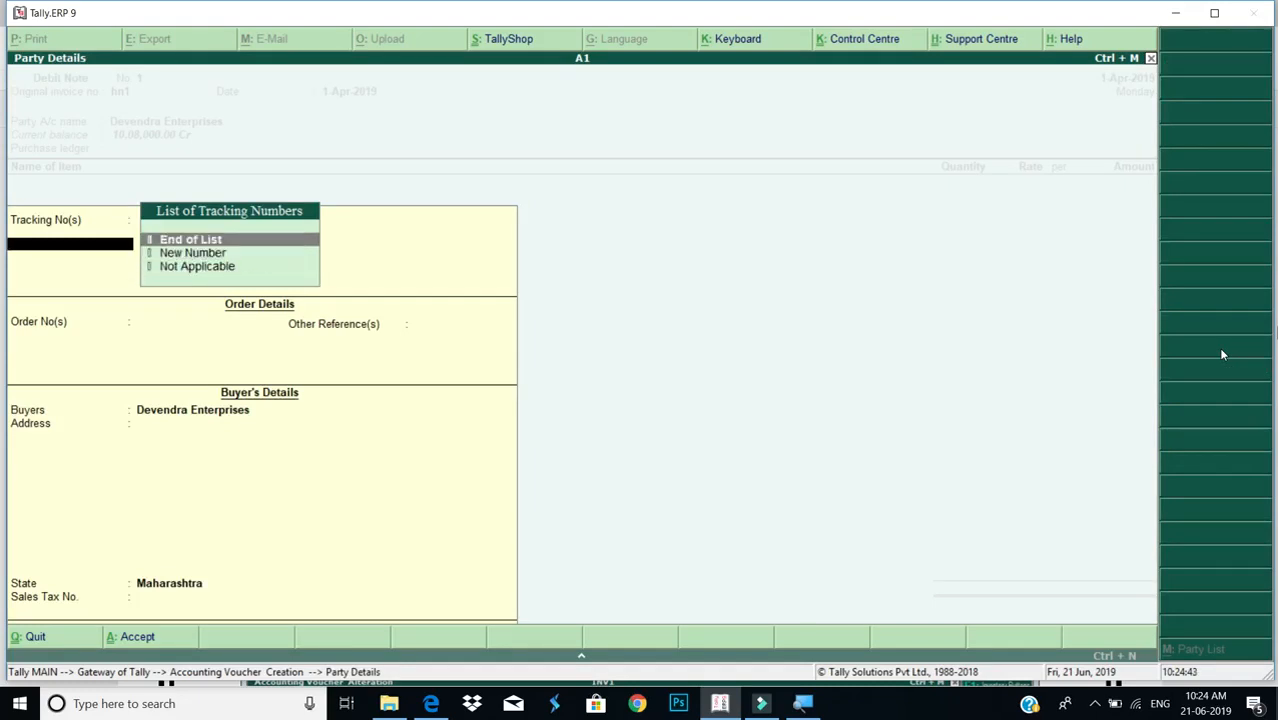
{"action": "key", "text": "Return"}
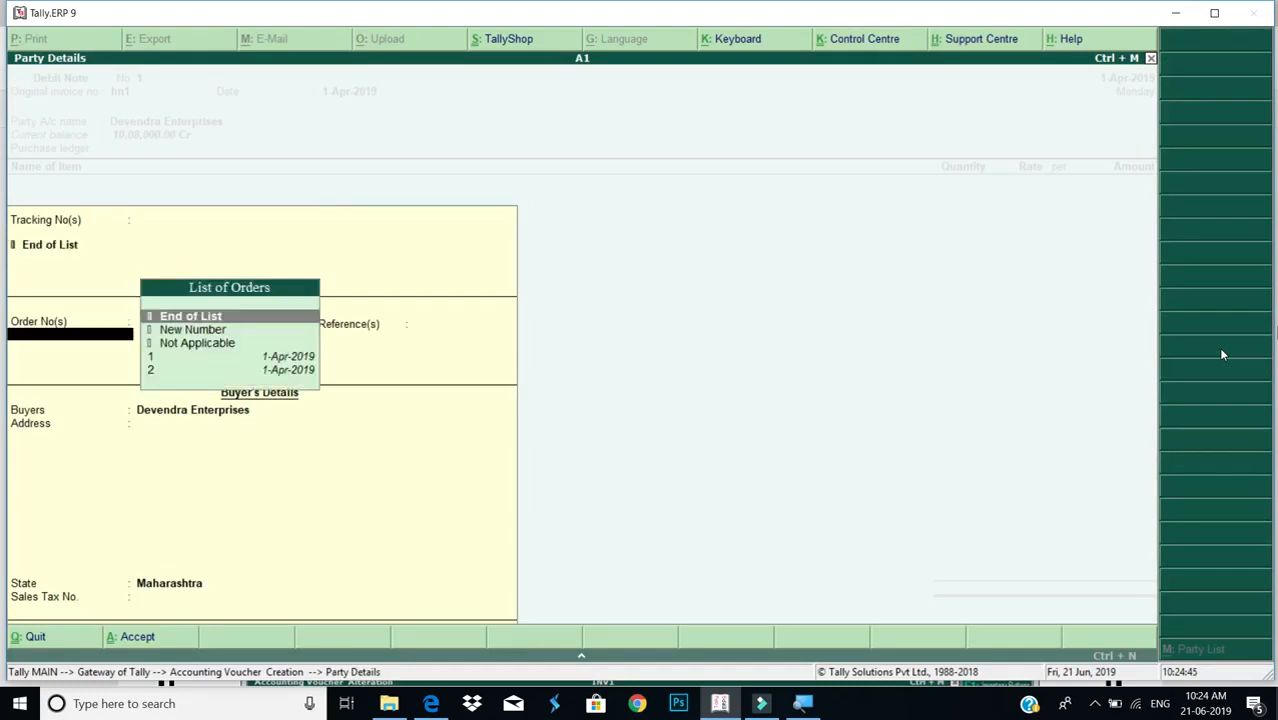
Link the debit note to order number 1 and accept the order date and the buyer's name
{"action": "key", "text": "Down"}
{"action": "key", "text": "Down"}
{"action": "key", "text": "Down"}
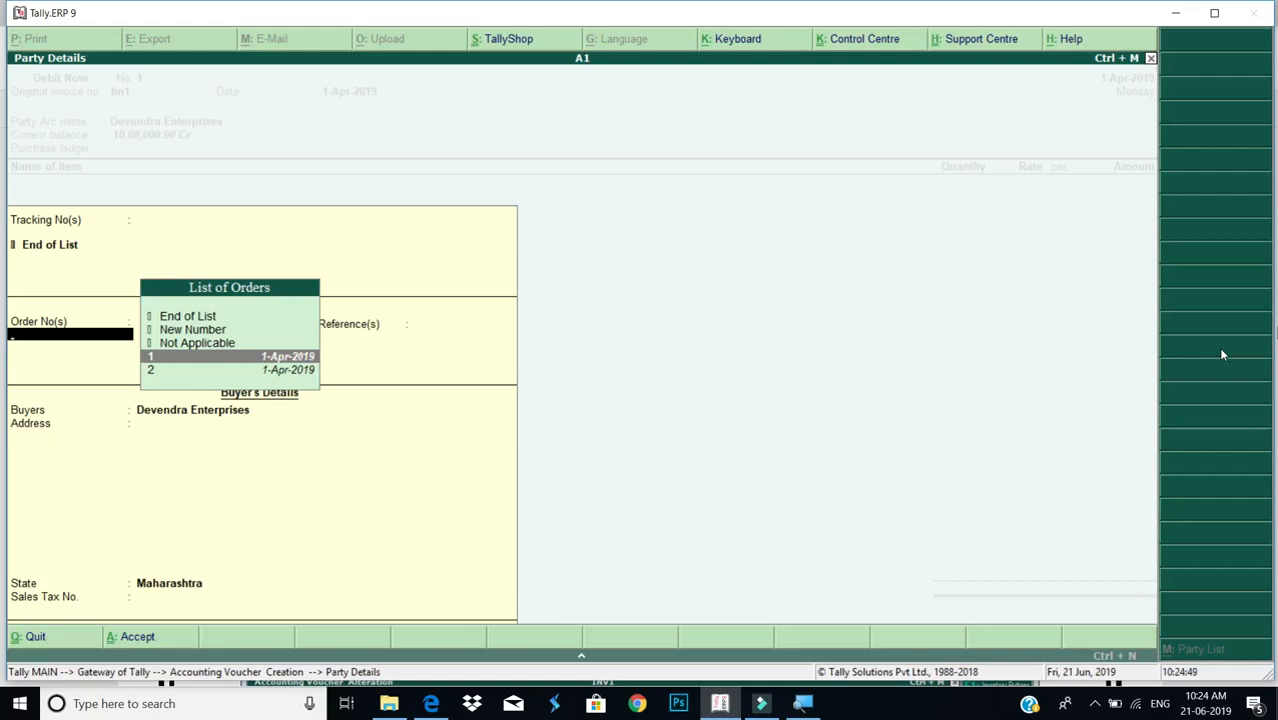
{"action": "key", "text": "Return"}
{"action": "key", "text": "Return"}
{"action": "key", "text": "Return"}
{"action": "key", "text": "Return"}
{"action": "key", "text": "Return"}
{"action": "key", "text": "Return"}
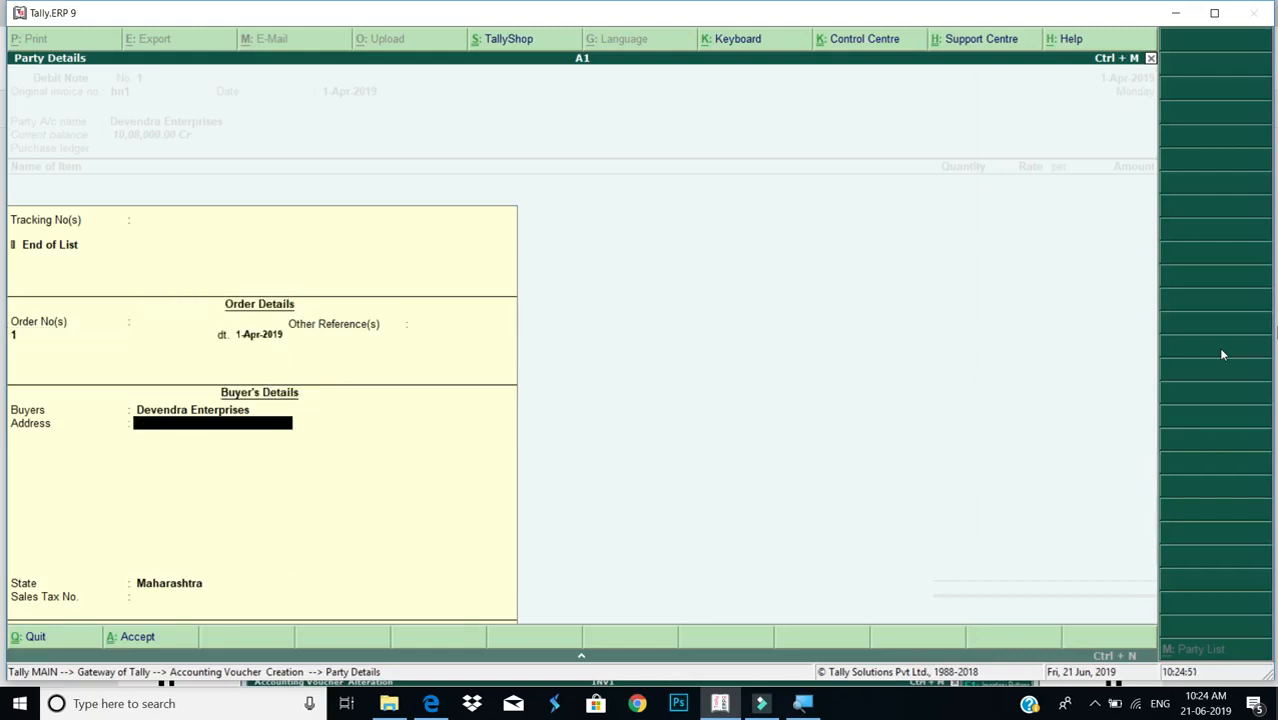
Allocate 4 nos of Philips Hi-Fi at 28,000 from Central Warehouse against order 1, with tracking number Not Applicable
{"action": "key", "text": "Return"}
{"action": "key", "text": "Return"}
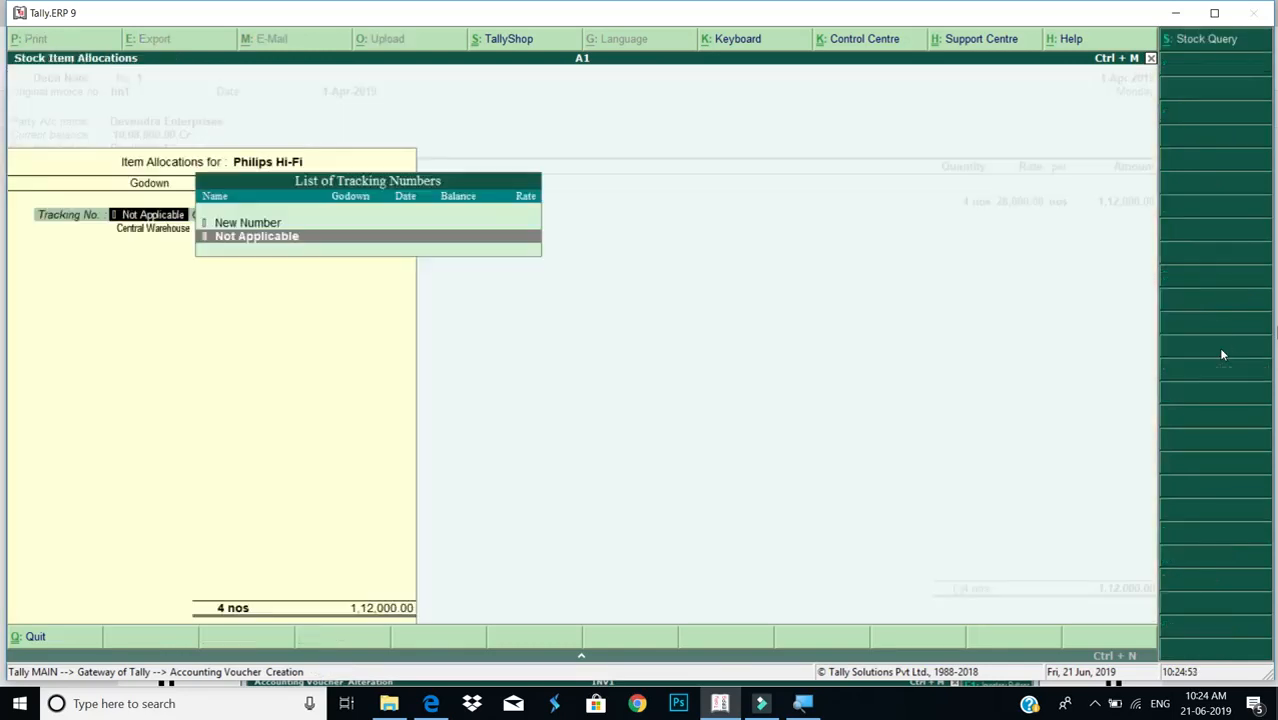
{"action": "key", "text": "Return"}
{"action": "key", "text": "Return"}
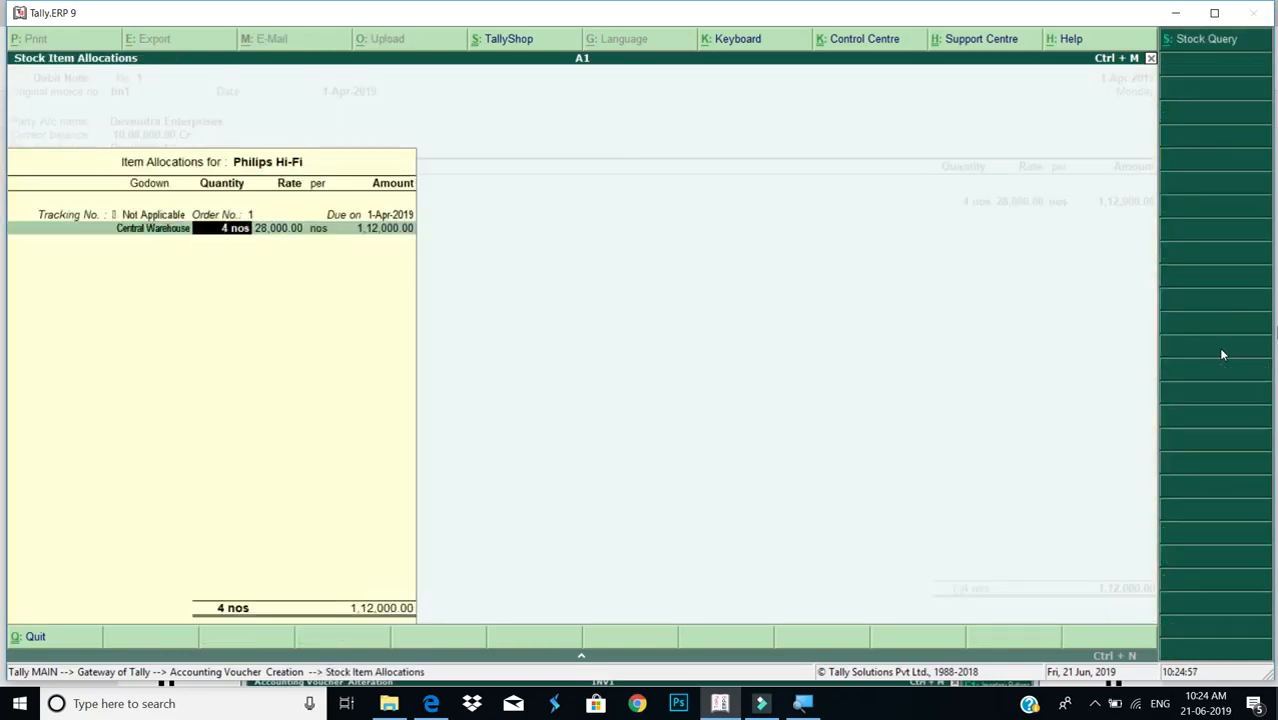
{"action": "key", "text": "Return"}
{"action": "key", "text": "Return"}
{"action": "key", "text": "Return"}
{"action": "key", "text": "Return"}
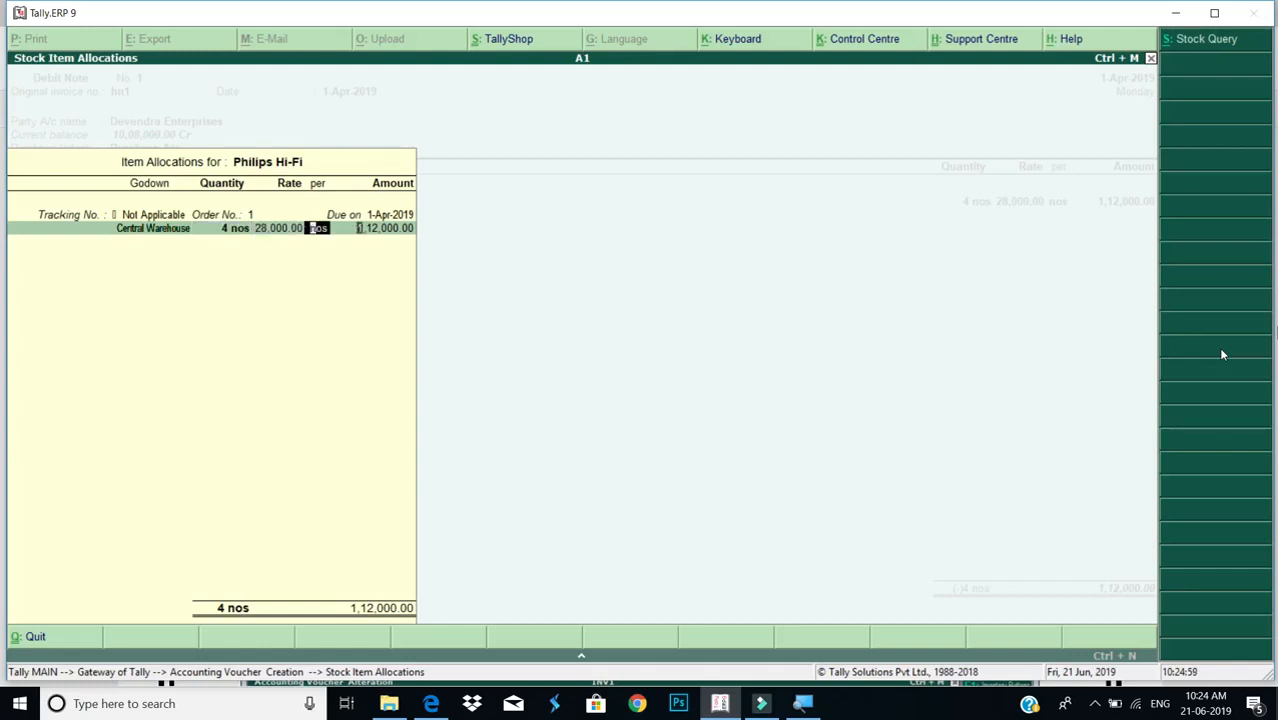
End the item list, leave the narration blank, save the Debit Note, and quit voucher entry
{"action": "key", "text": "Return"}
{"action": "key", "text": "Return"}
{"action": "key", "text": "Return"}
{"action": "key", "text": "Return"}
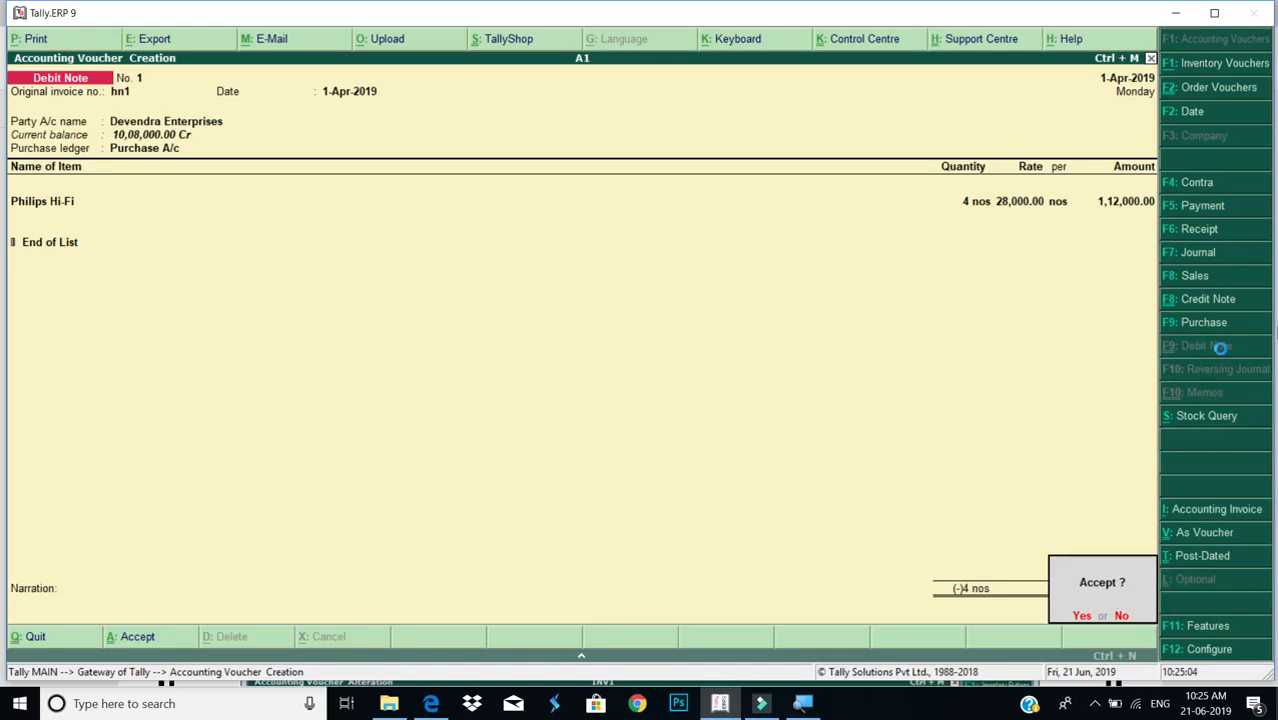
{"action": "key", "text": "Return"}
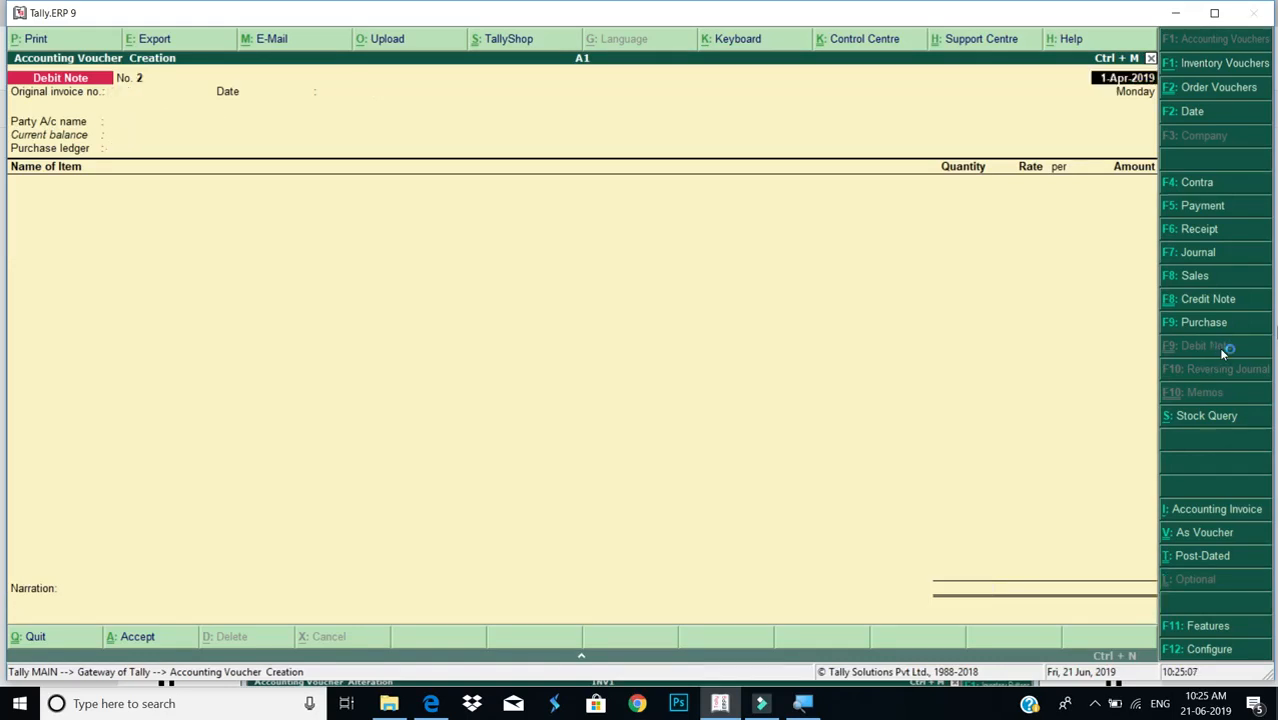
{"action": "key", "text": "Escape"}
{"action": "key", "text": "Return"}
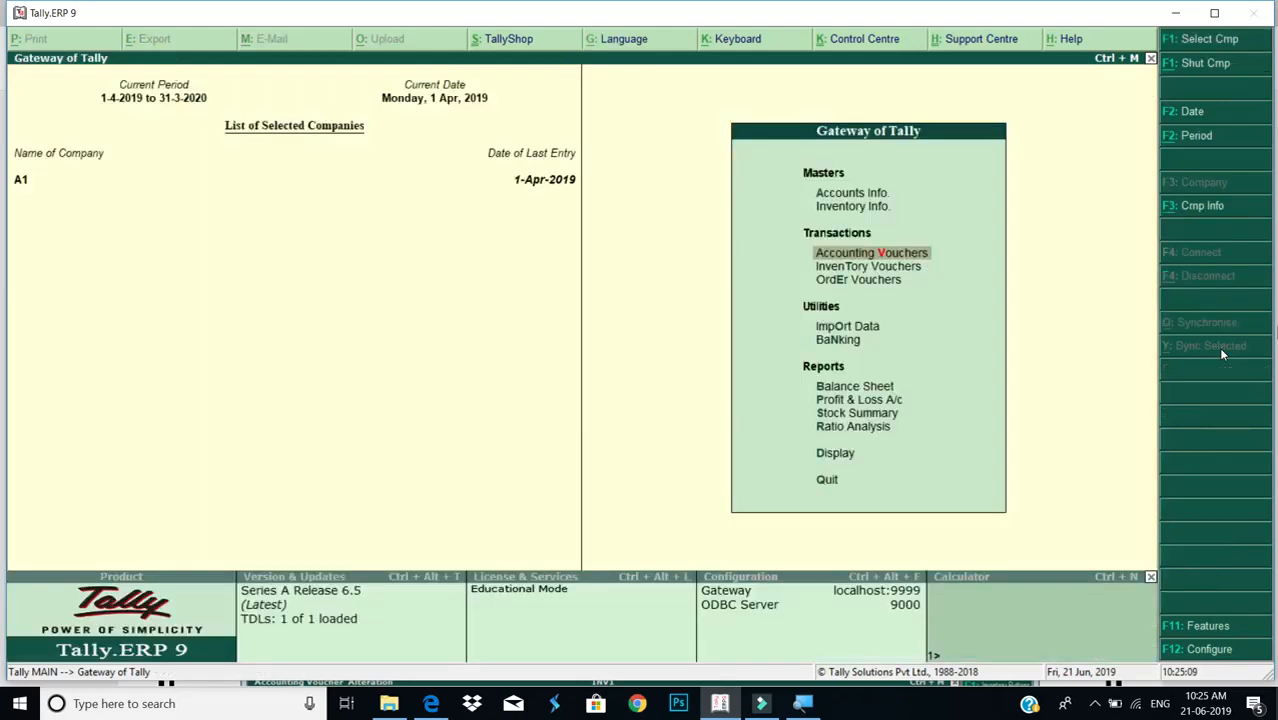
Examine the Philips Hi-Fi stock vouchers for April in the Stock Summary, and return to the Gateway of Tally
{"action": "key", "text": "Down"}
{"action": "key", "text": "Down"}
{"action": "key", "text": "r"}
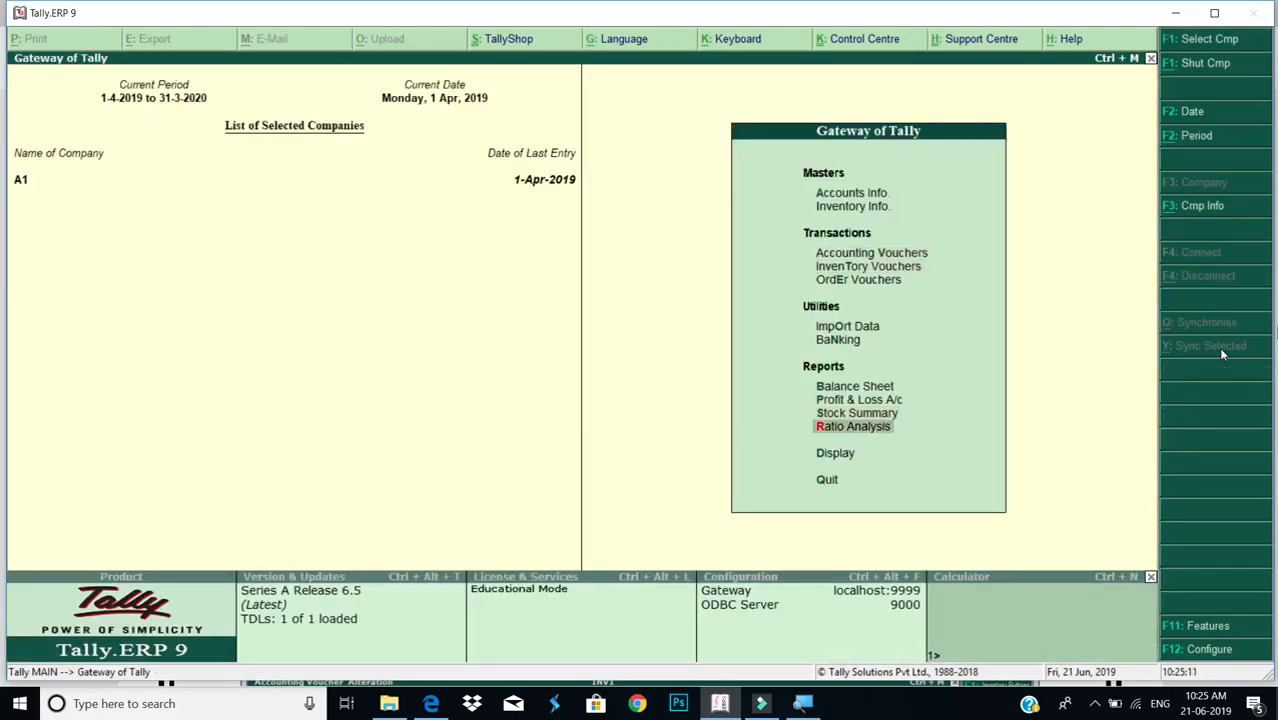
{"action": "key", "text": "Up"}
{"action": "key", "text": "Return"}
{"action": "key", "text": "Return"}
{"action": "key", "text": "Return"}
{"action": "key", "text": "Return"}
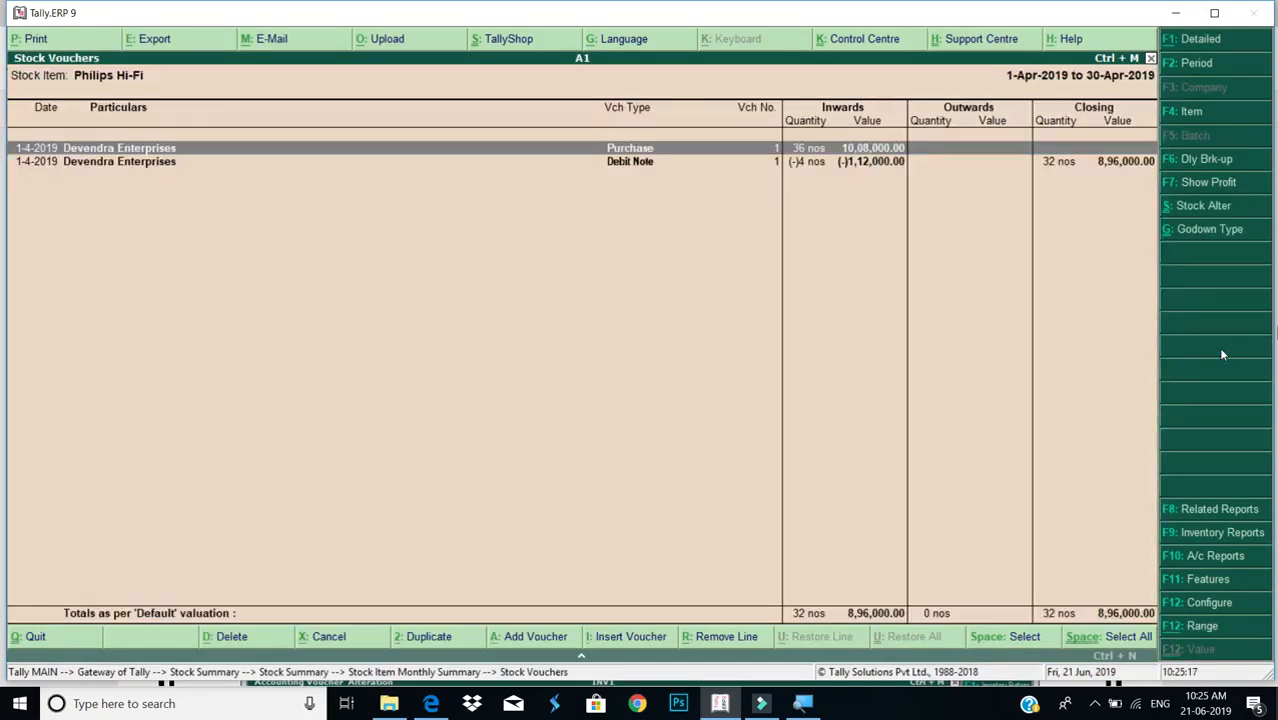
{"action": "key", "text": "Down"}
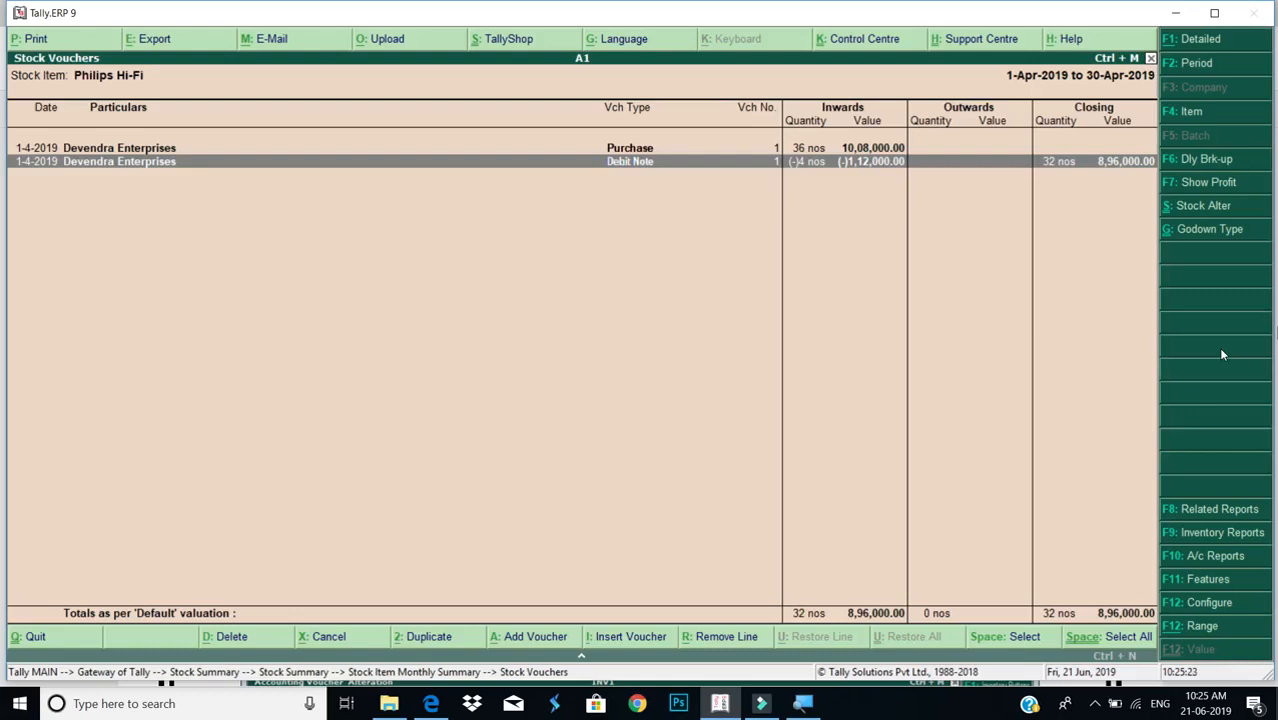
{"action": "key", "text": "Escape"}
{"action": "key", "text": "Escape"}
{"action": "key", "text": "Escape"}
{"action": "key", "text": "Escape"}
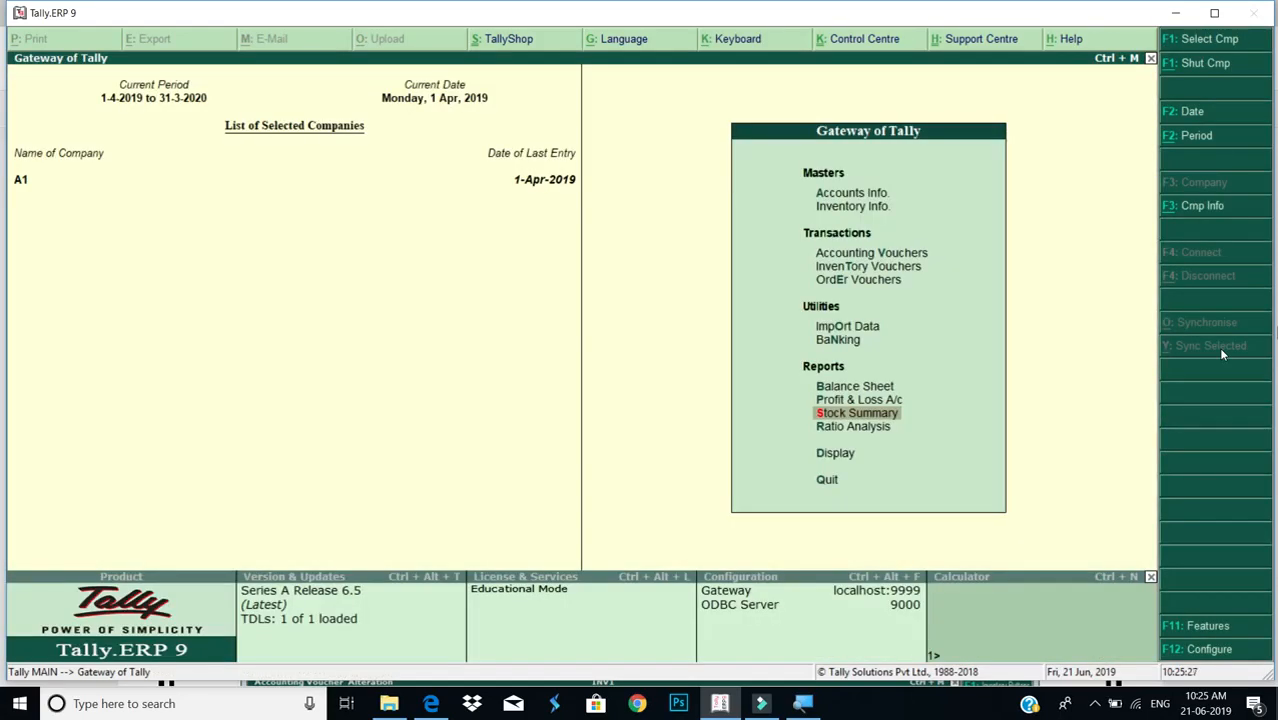
Display the Purchase Order outstandings by stock item for Philips Hi-Fi from the Statements of Inventory
{"action": "key", "text": "Down"}
{"action": "key", "text": "Down"}
{"action": "key", "text": "Return"}
{"action": "key", "text": "Down"}
{"action": "key", "text": "Down"}
{"action": "key", "text": "Down"}
{"action": "key", "text": "Down"}
{"action": "key", "text": "Return"}
{"action": "key", "text": "Down"}
{"action": "key", "text": "Down"}
{"action": "key", "text": "Down"}
{"action": "key", "text": "Down"}
{"action": "key", "text": "Down"}
{"action": "key", "text": "Return"}
{"action": "key", "text": "Down"}
{"action": "key", "text": "Down"}
{"action": "key", "text": "Return"}
{"action": "key", "text": "Return"}
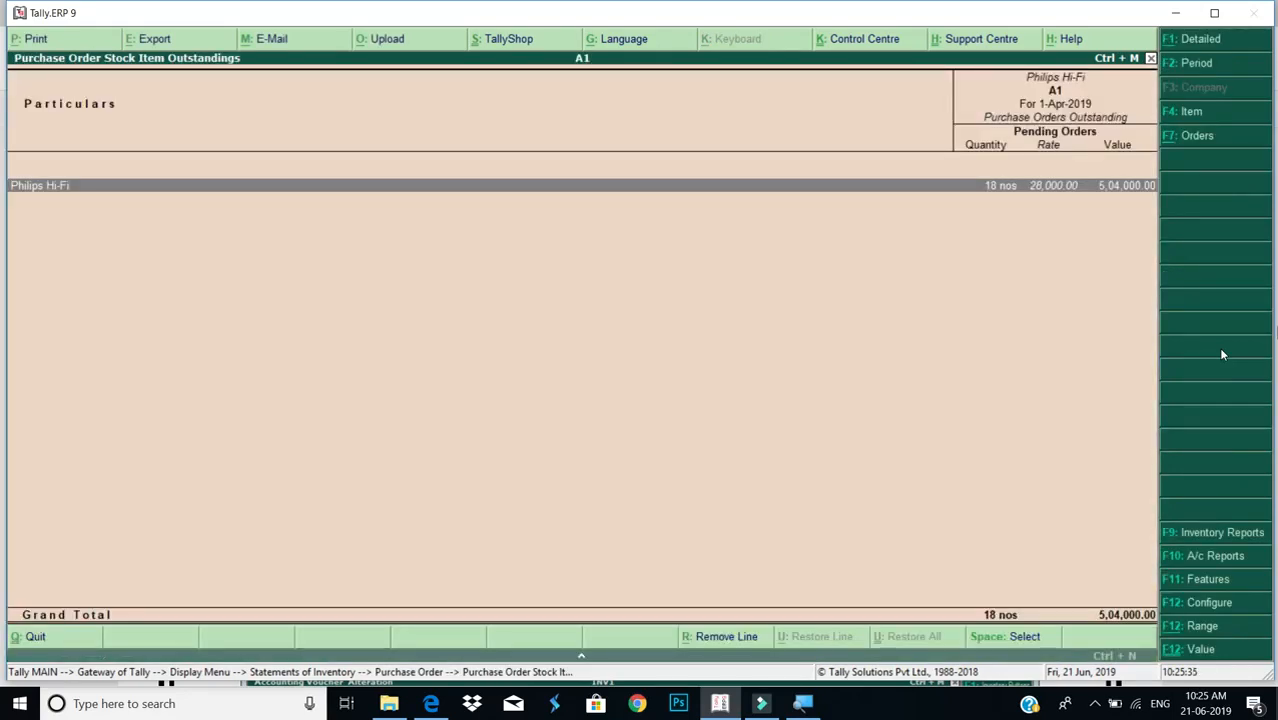
Examine the ordered and balance quantities of each Philips Hi-Fi purchase order, and return to the Gateway of Tally
{"action": "key", "text": "Return"}
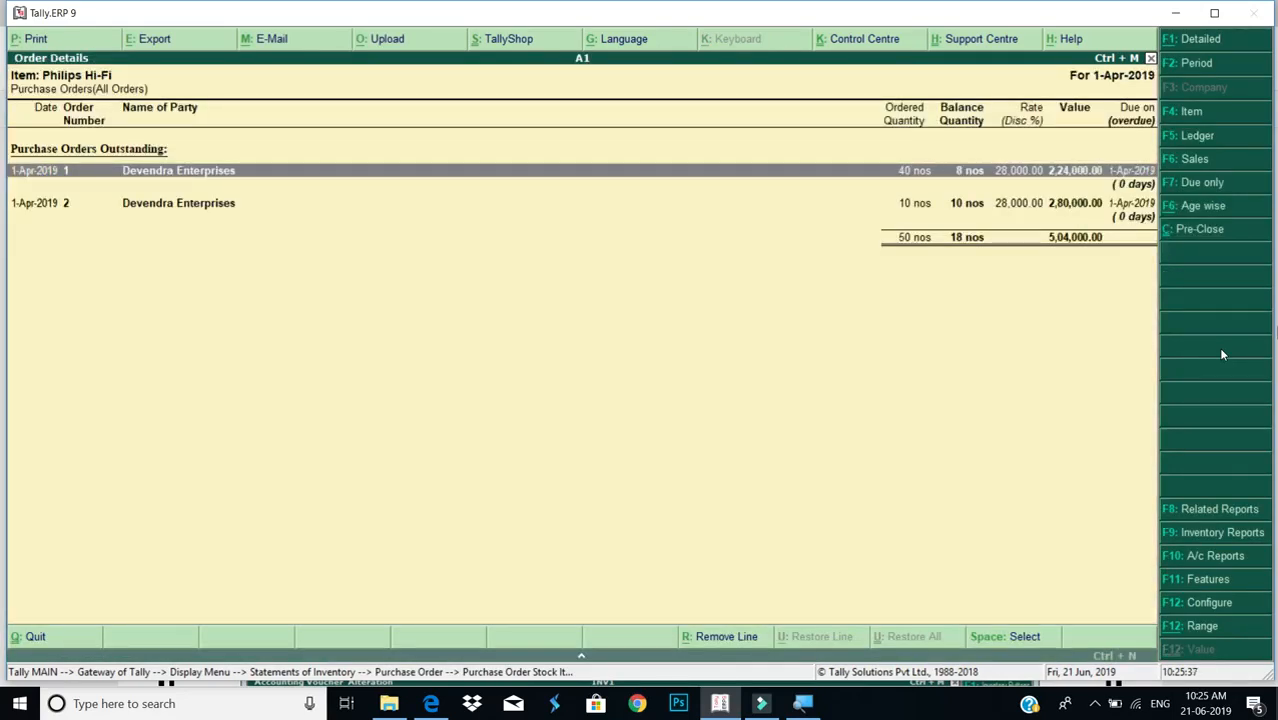
{"action": "left_click", "coordinate": [918, 214]}
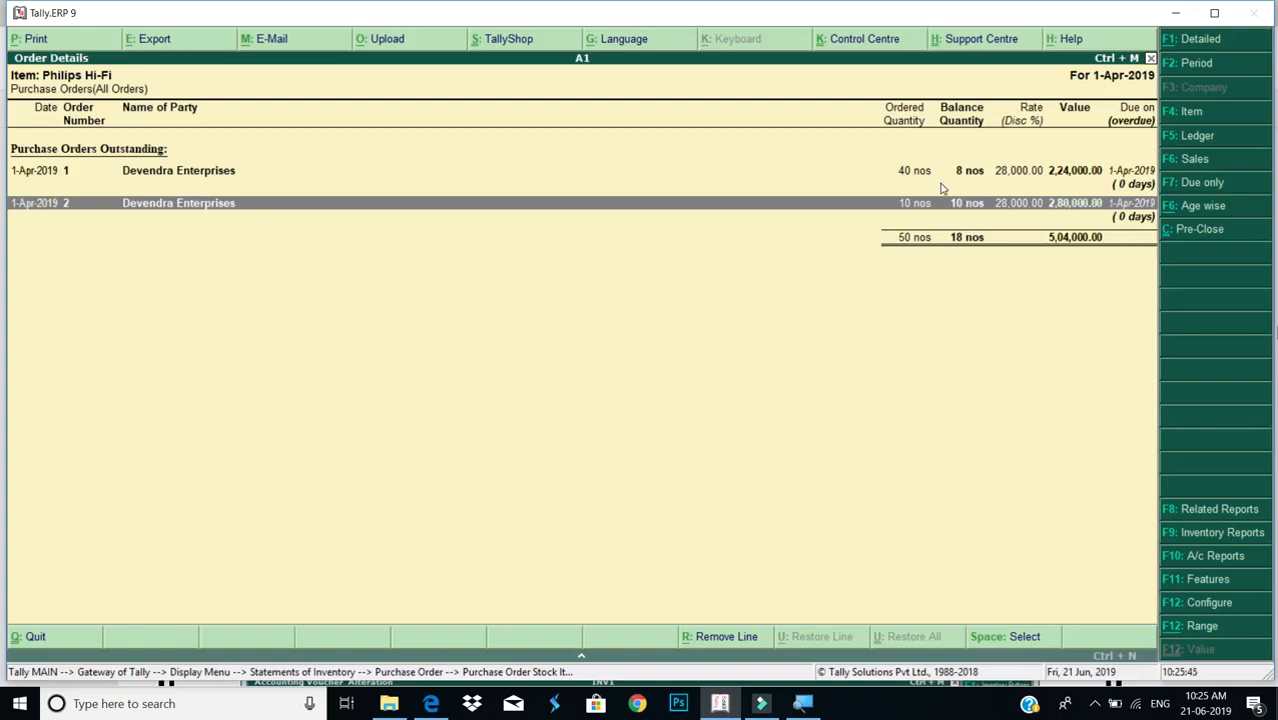
{"action": "key", "text": "Escape"}
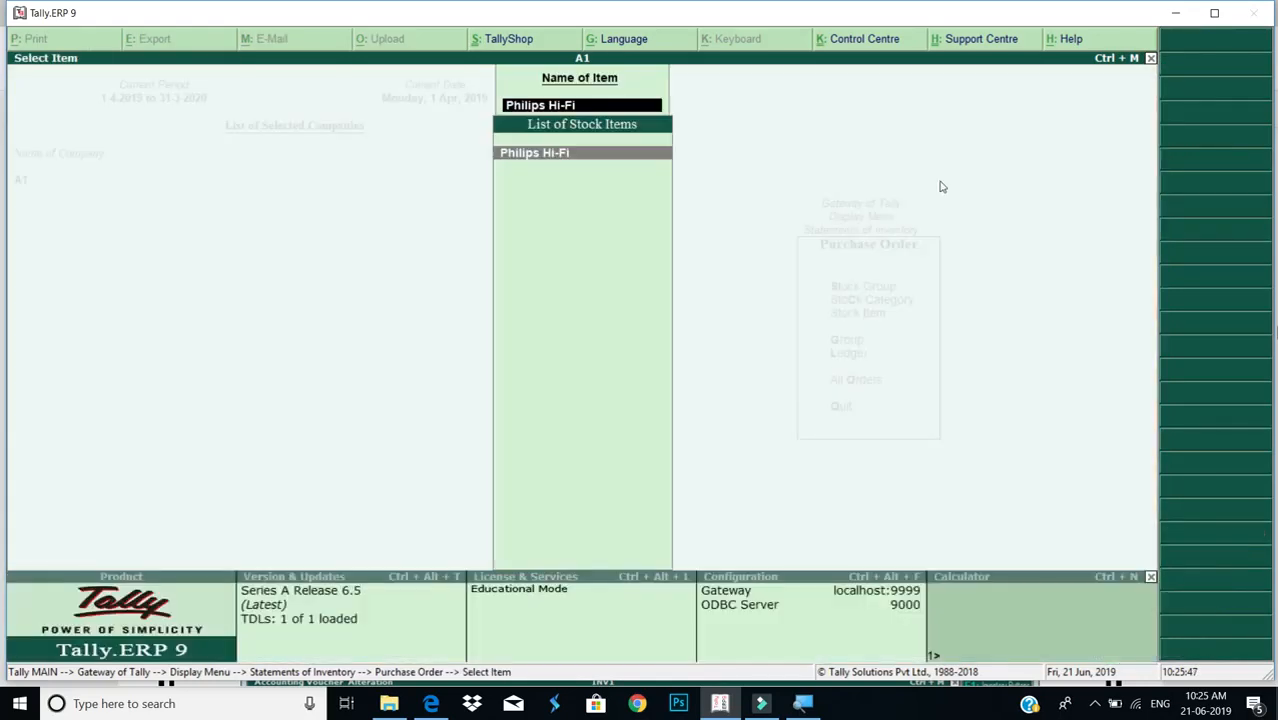
{"action": "key", "text": "Escape"}
{"action": "key", "text": "Escape"}
{"action": "key", "text": "Escape"}
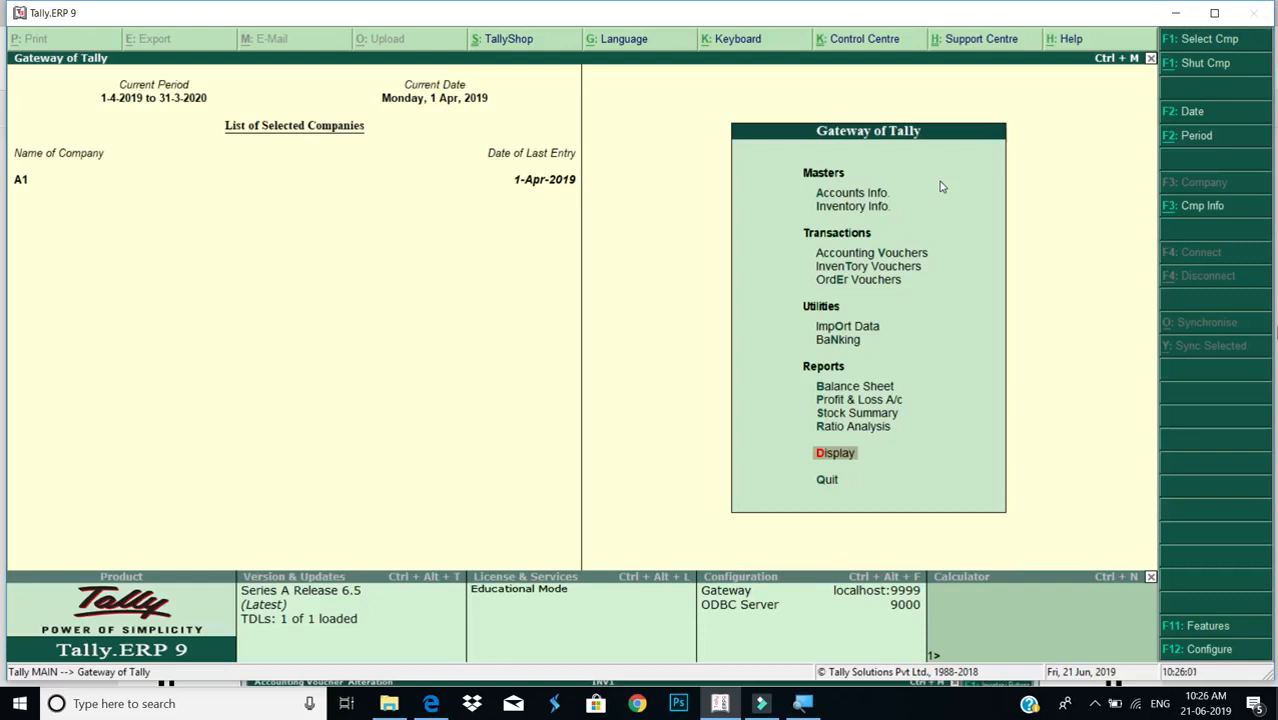
Switch to TALLY NOTES.pdf in Edge and review the Purchase Voucher & Debit Note page and the following sales order question
{"action": "left_click", "coordinate": [430, 703]}
{"action": "scroll", "coordinate": [447, 457], "scroll_direction": "down", "scroll_amount": 5}
{"action": "scroll", "coordinate": [447, 457], "scroll_direction": "down", "scroll_amount": 3}
{"action": "scroll", "coordinate": [447, 457], "scroll_direction": "up", "scroll_amount": 3}
{"action": "scroll", "coordinate": [449, 456], "scroll_direction": "up", "scroll_amount": 4}
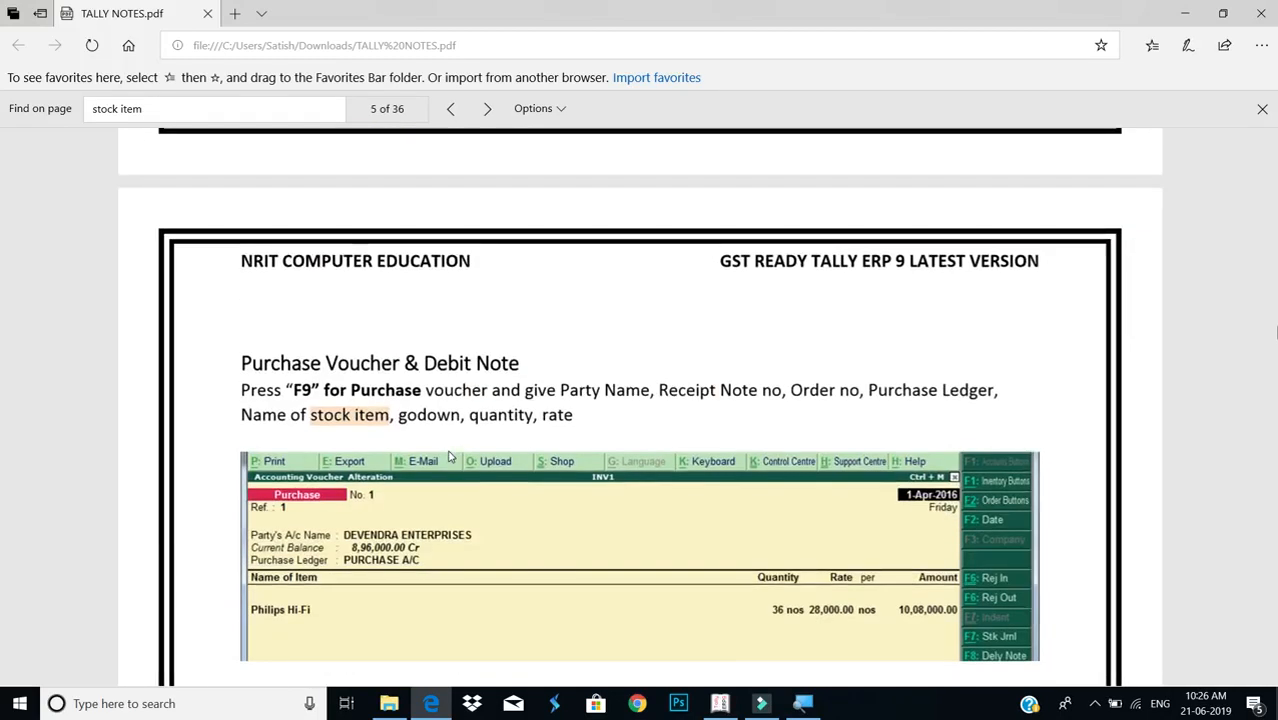
{"action": "scroll", "coordinate": [449, 456], "scroll_direction": "up", "scroll_amount": 3}
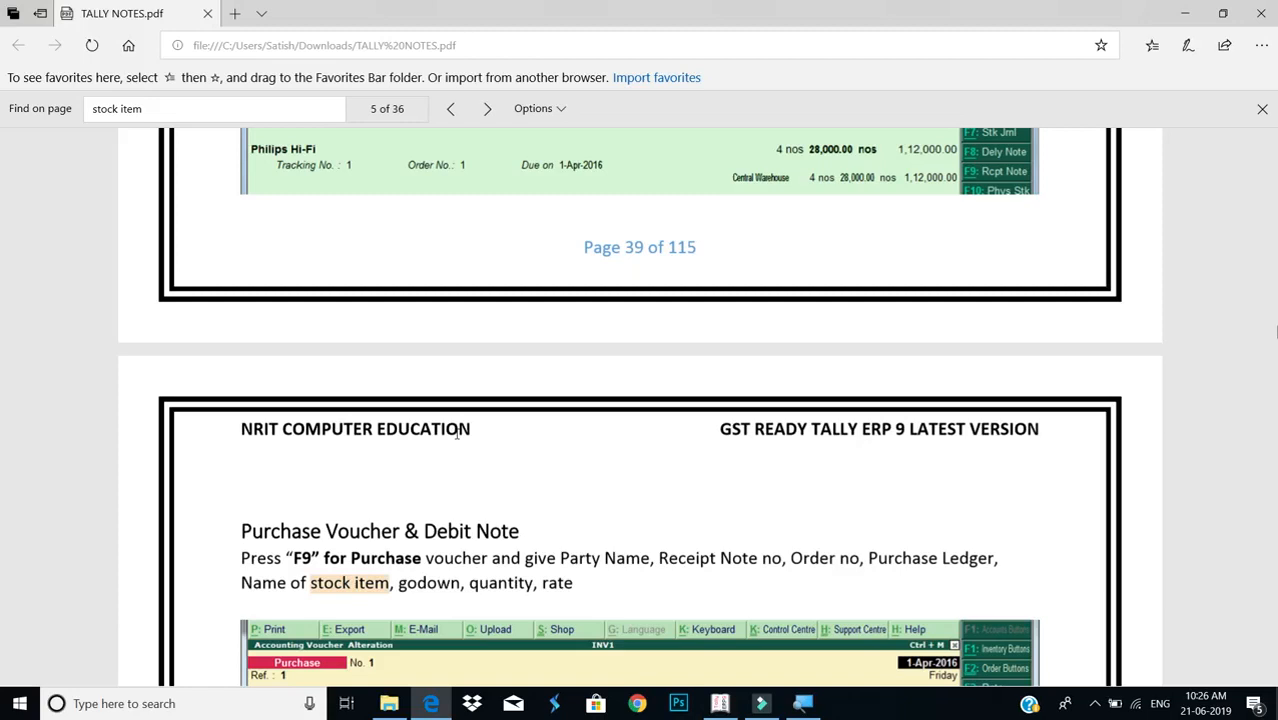
{"action": "scroll", "coordinate": [457, 430], "scroll_direction": "down", "scroll_amount": 10}
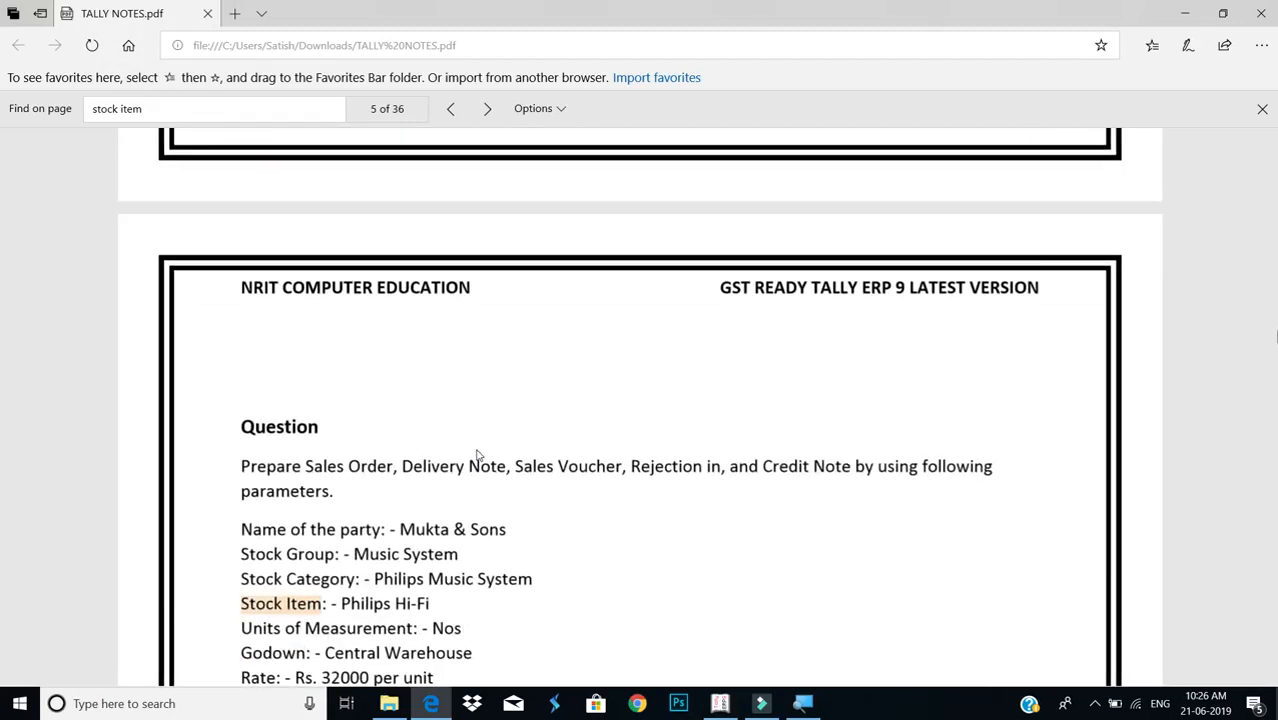
{"action": "scroll", "coordinate": [478, 455], "scroll_direction": "down", "scroll_amount": 1}
{"action": "scroll", "coordinate": [477, 452], "scroll_direction": "down", "scroll_amount": 1}
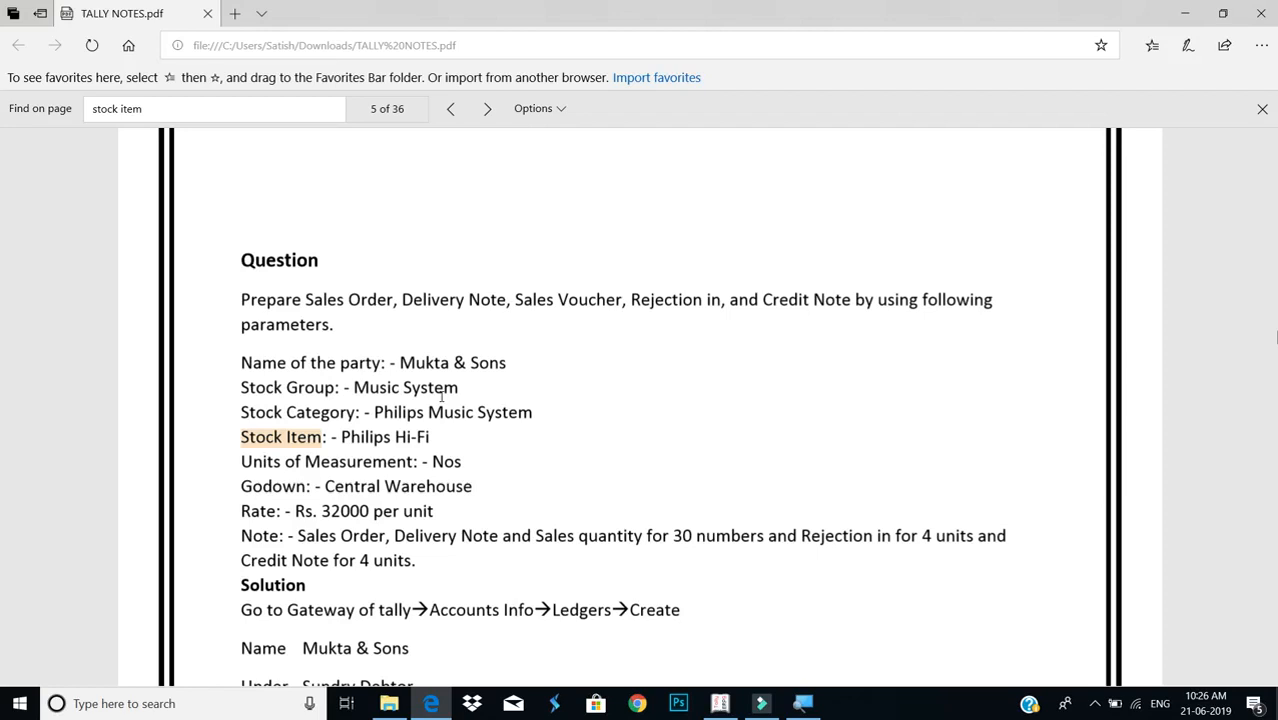
{"action": "left_click", "coordinate": [1095, 703]}
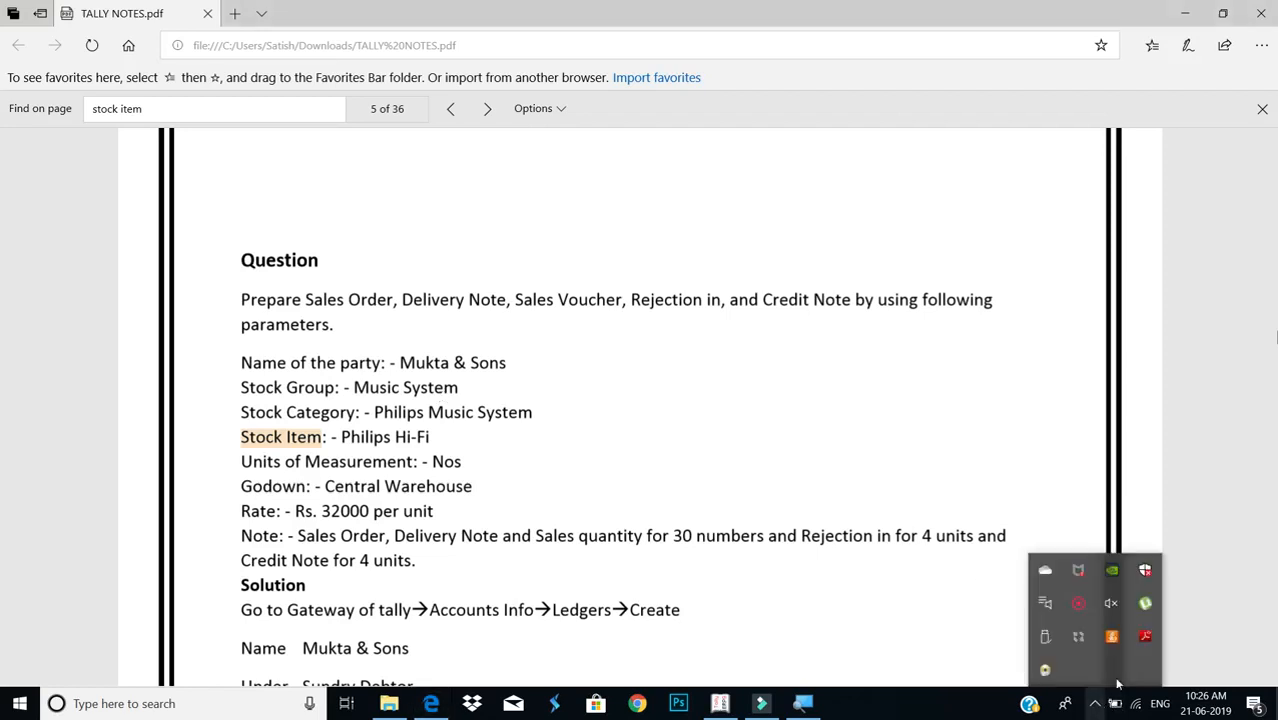
{"action": "right_click", "coordinate": [1083, 602]}
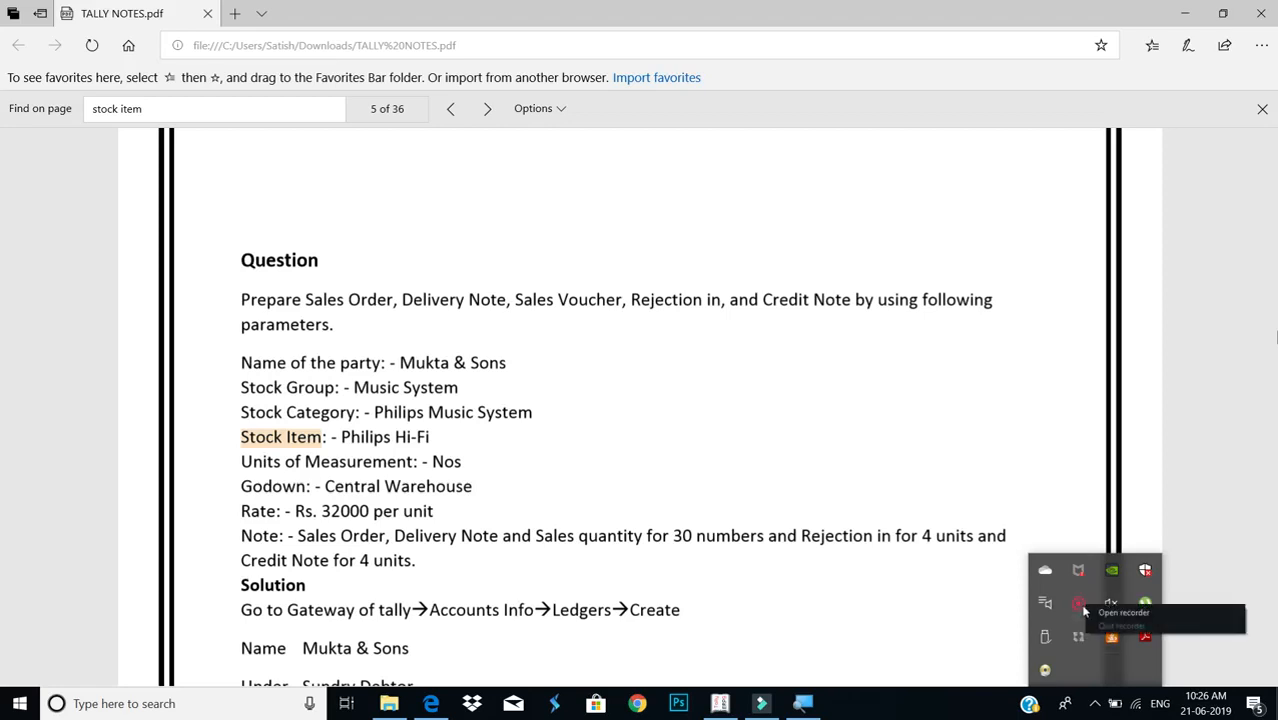